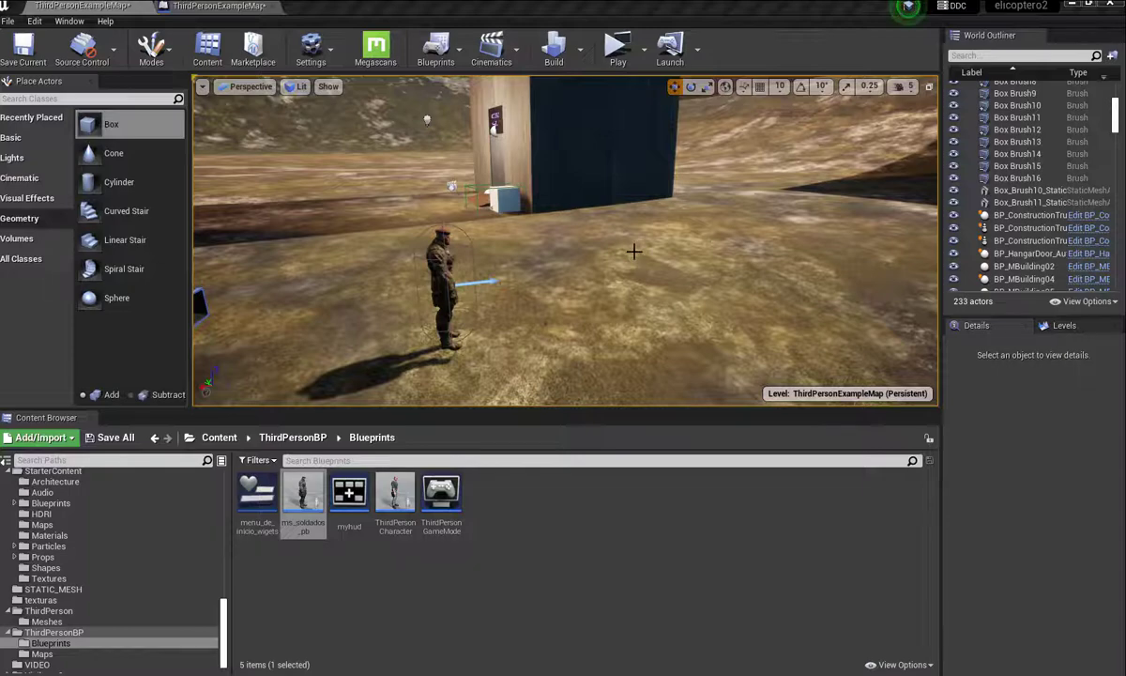
Step: Place a trial box brush on the ground, inspect it, then delete it
mouse_move(633, 251)
right_mouse_down()
mouse_move(634, 281)
mouse_move(633, 244)
mouse_move(727, 245)
mouse_move(638, 282)
mouse_move(657, 281)
mouse_move(582, 262)
mouse_move(563, 287)
right_mouse_up()
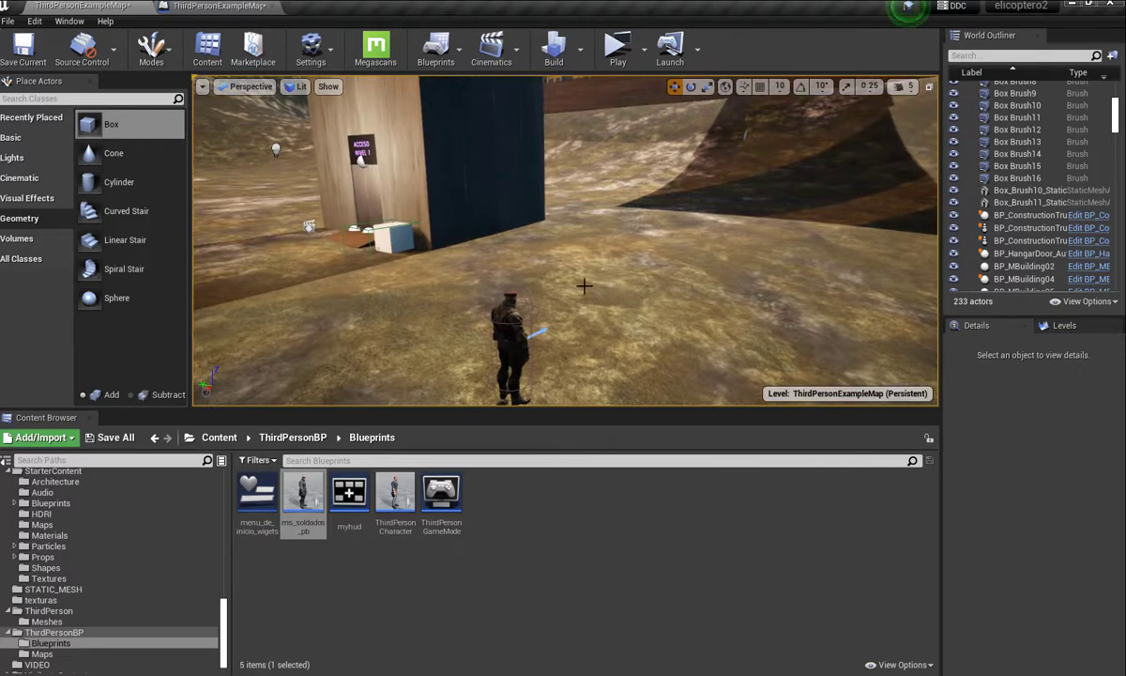
right_click_drag(588, 287, 558, 286)
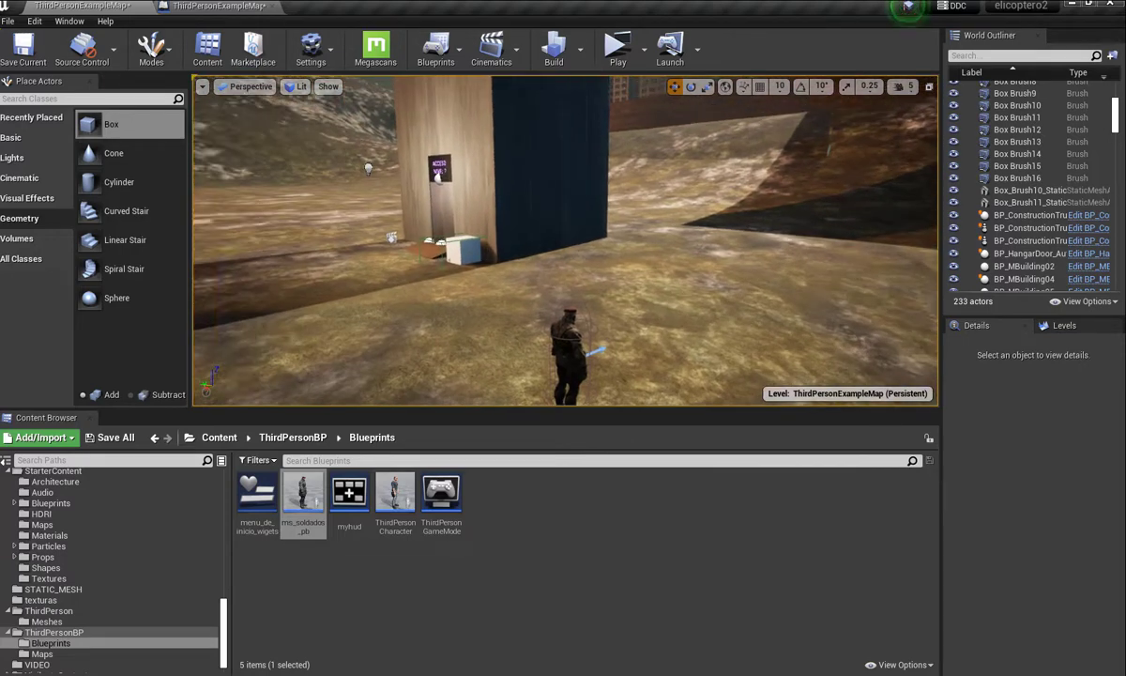
right_click_drag(637, 319, 685, 324)
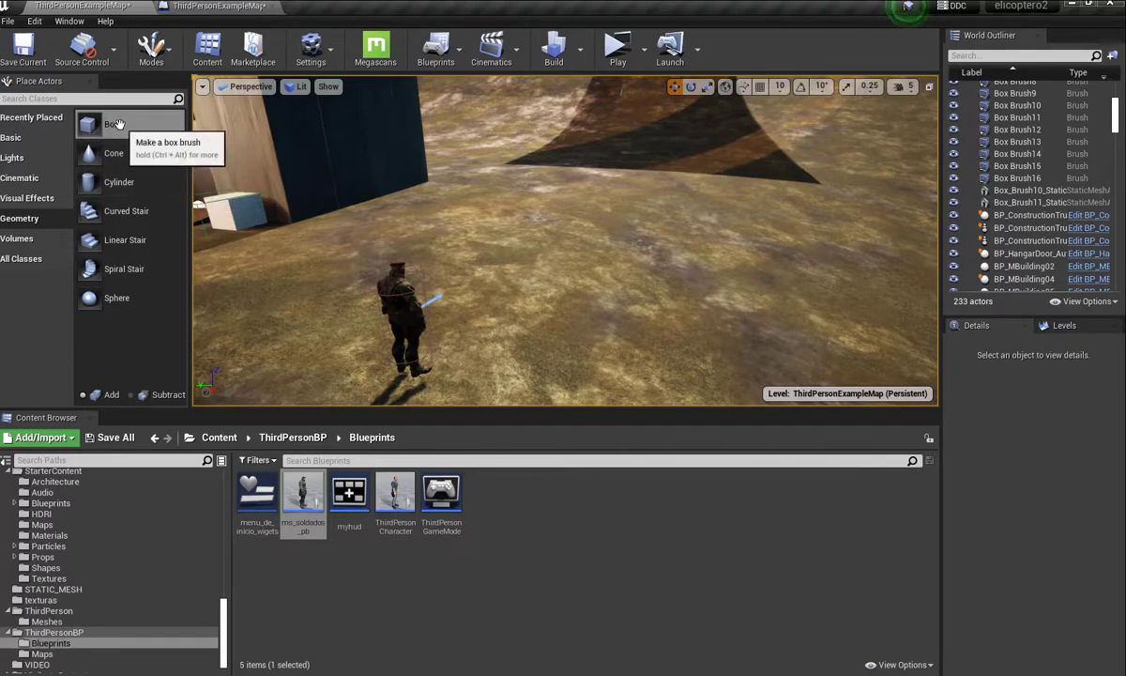
mouse_move(113, 122)
left_mouse_down()
mouse_move(584, 329)
mouse_move(435, 338)
mouse_move(548, 319)
left_mouse_up()
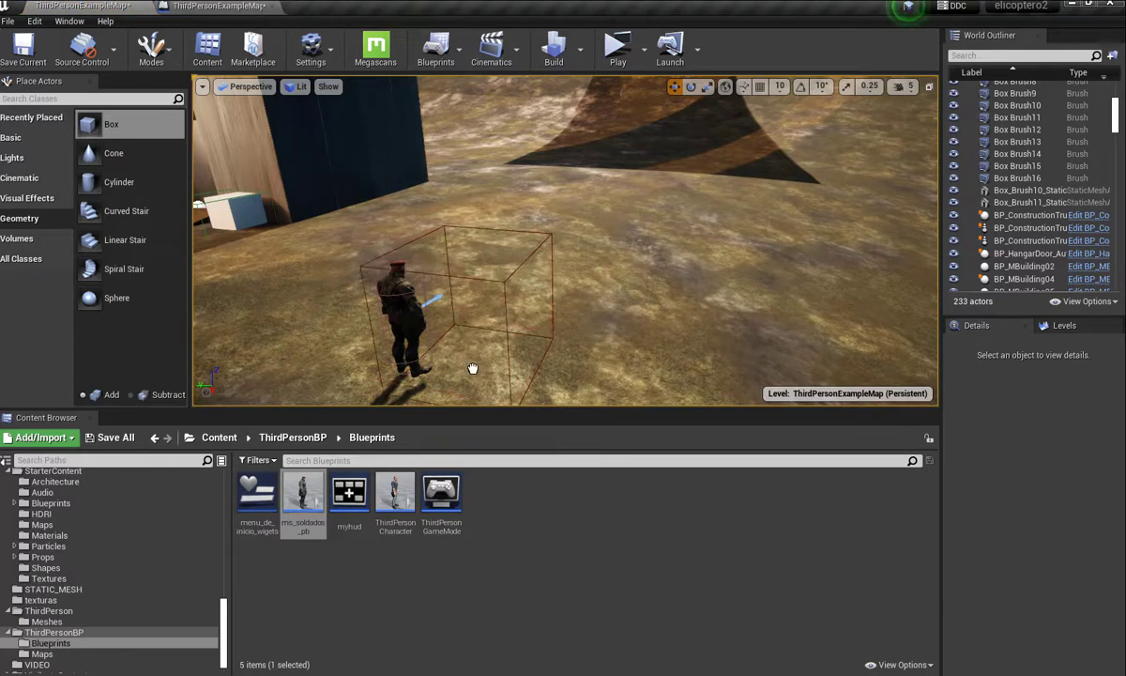
left_click_drag(547, 319, 472, 369)
left_click_drag(494, 329, 507, 404)
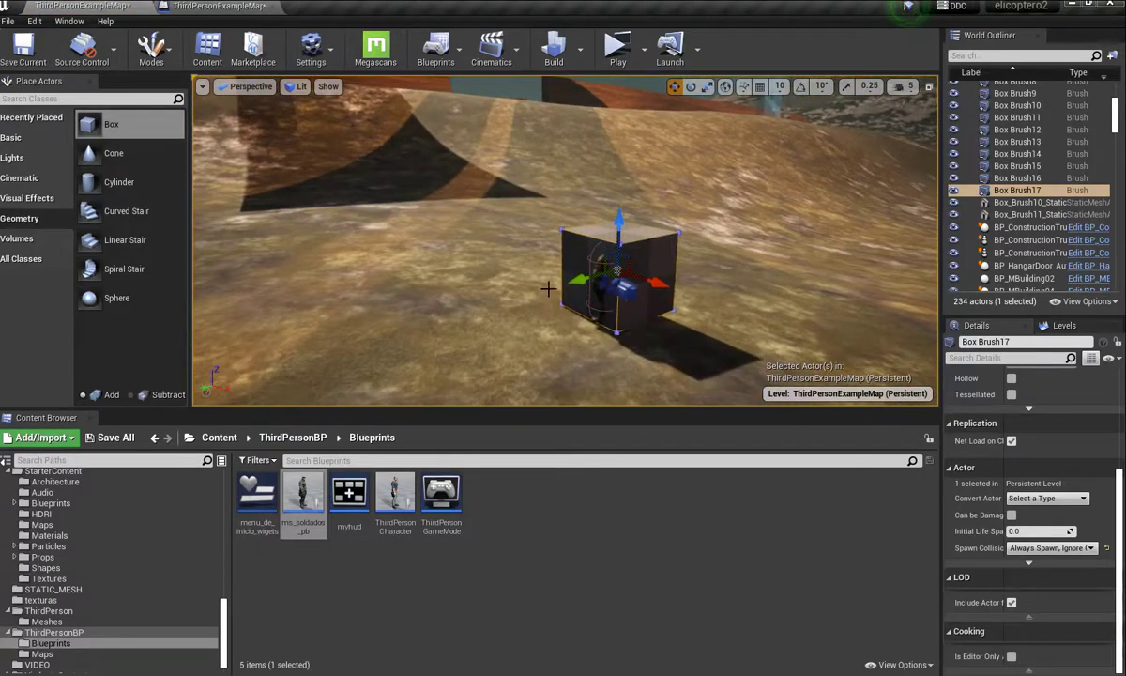
left_click_drag(648, 278, 546, 250)
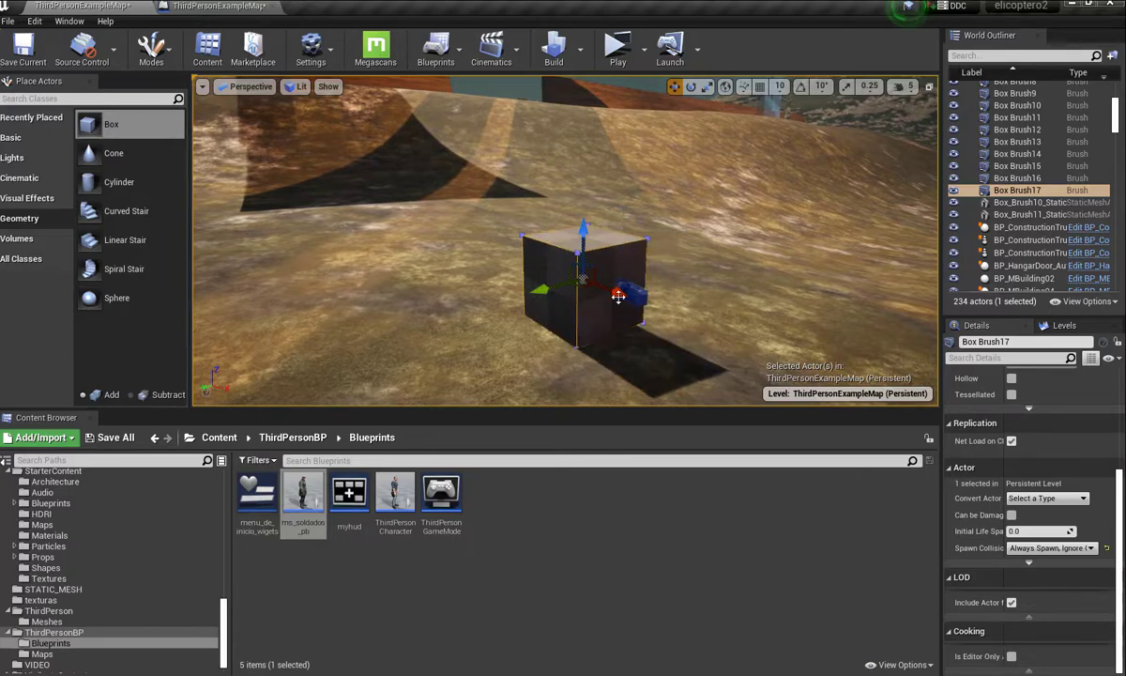
right_click_drag(550, 251, 531, 369)
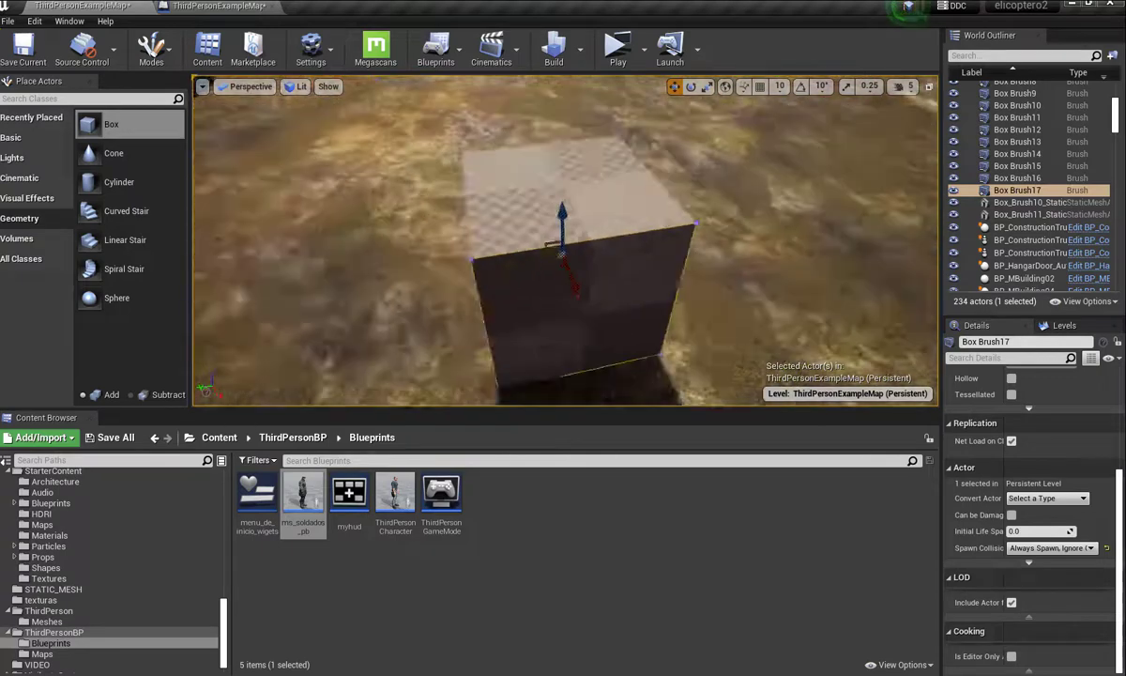
right_click_drag(530, 369, 563, 282)
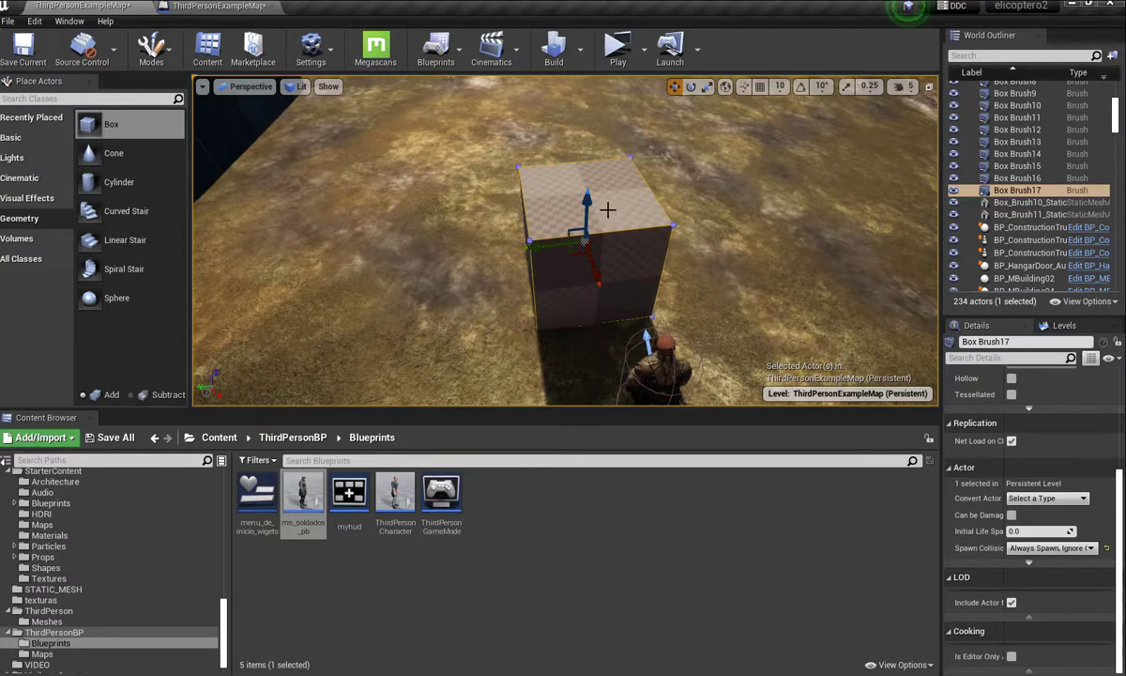
key("Delete")
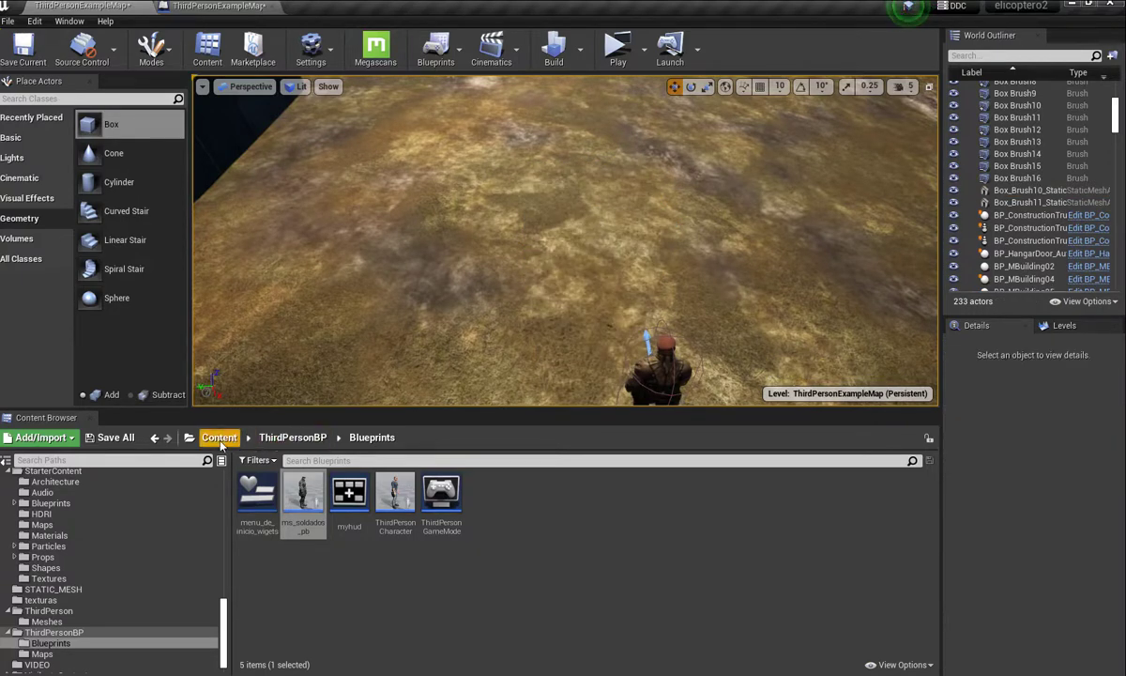
Step: Open Content > StarterContent > Materials and place a box brush in front of the character
left_click(220, 438)
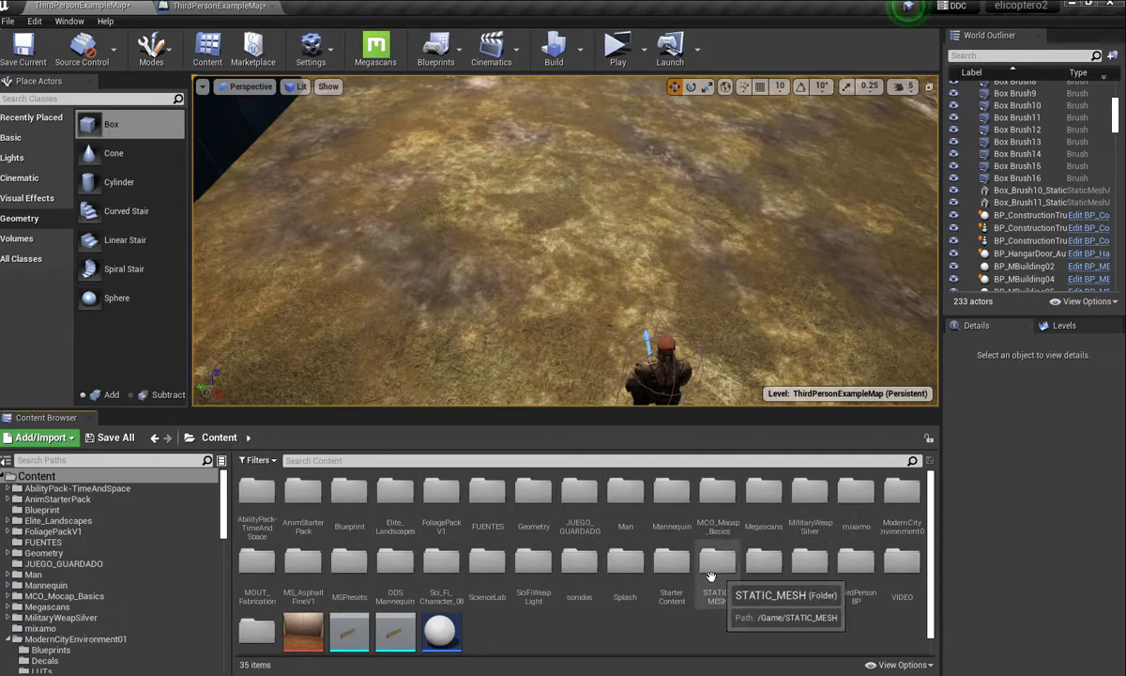
double_click(670, 568)
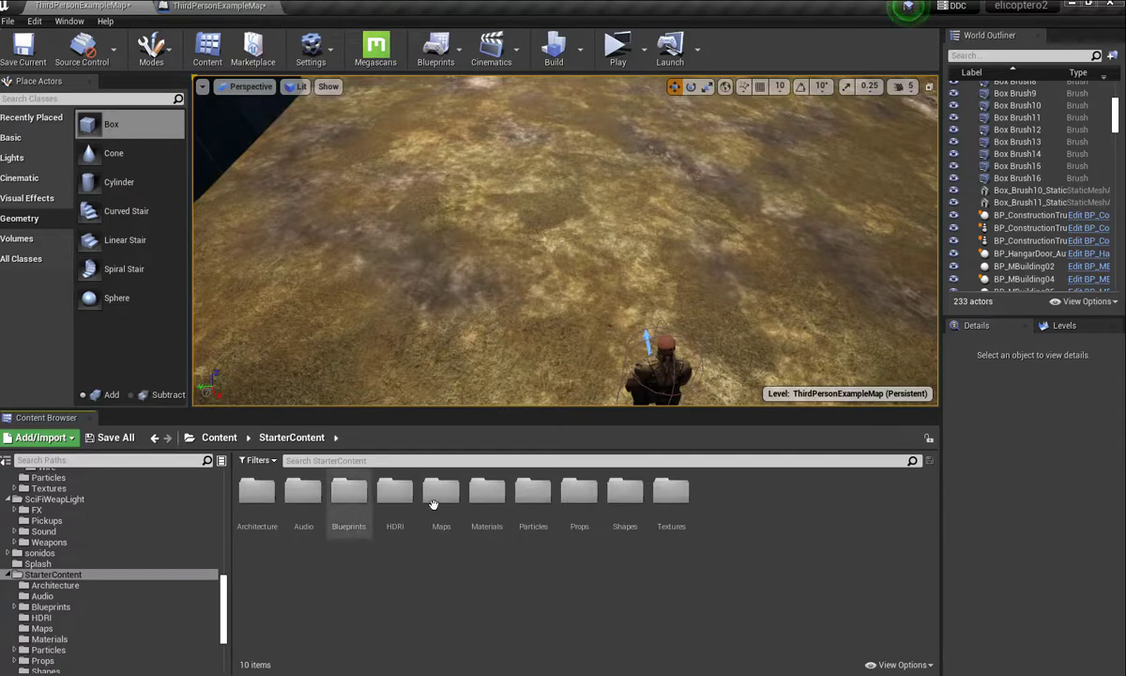
double_click(485, 494)
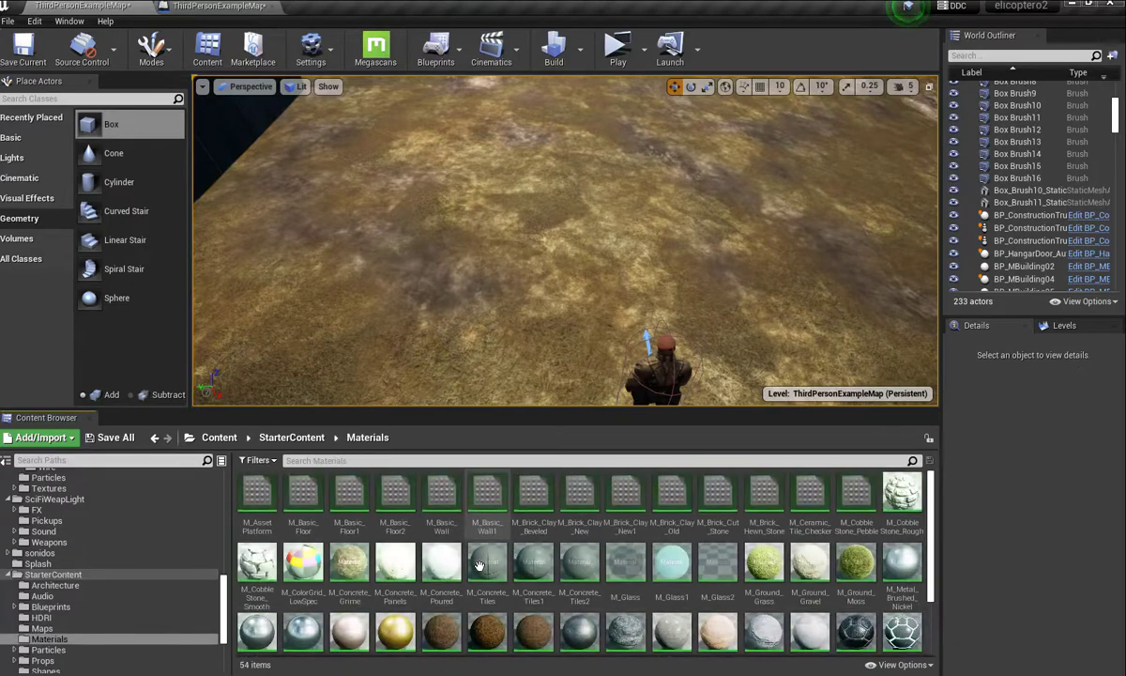
mouse_move(303, 494)
left_mouse_down()
mouse_move(543, 307)
mouse_move(303, 503)
left_mouse_up()
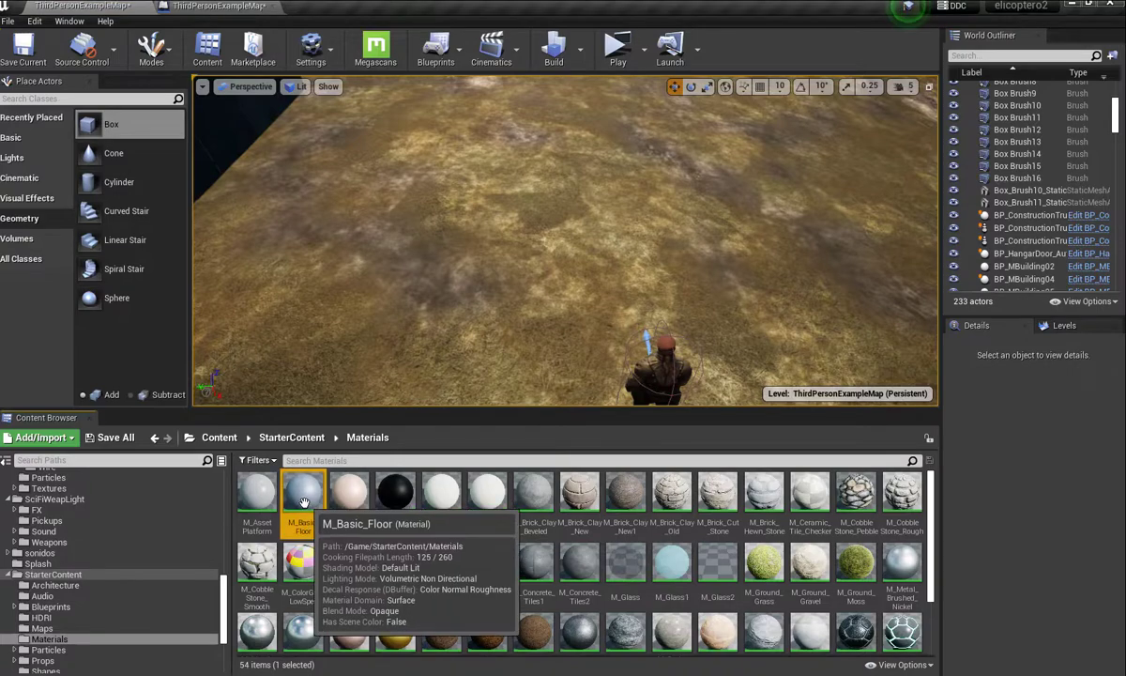
mouse_move(89, 122)
left_mouse_down()
mouse_move(533, 255)
mouse_move(595, 294)
left_mouse_up()
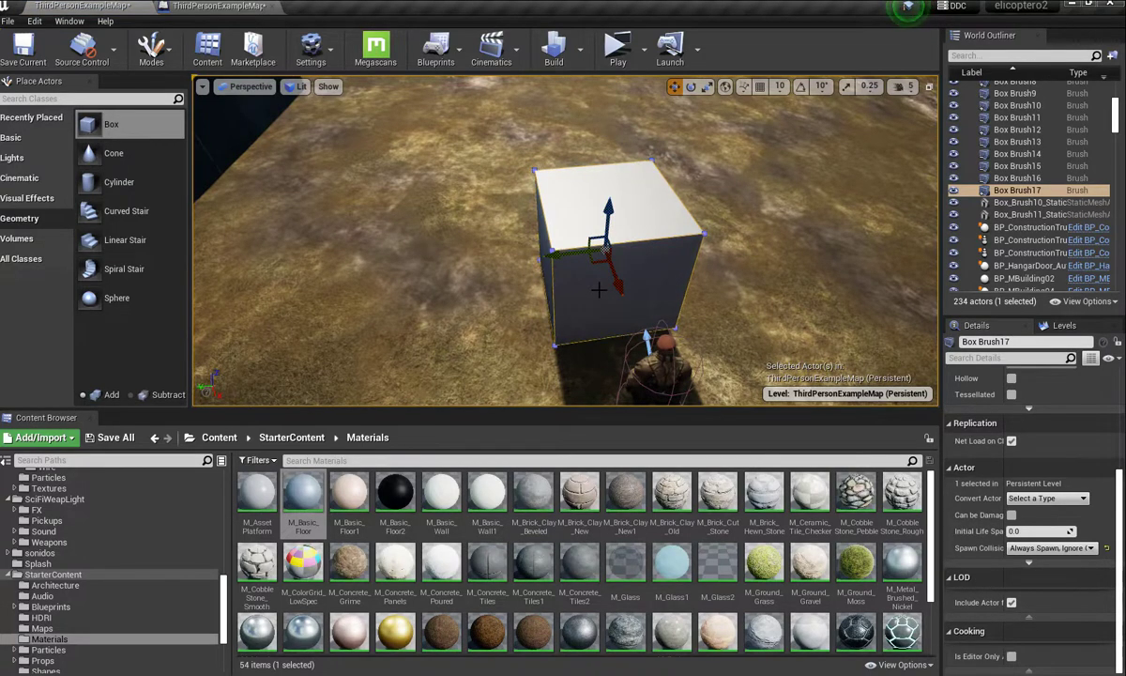
Step: Duplicate the box brush with Ctrl+W and nudge the copy, Box Brush18, toward the camera
key("ctrl+w")
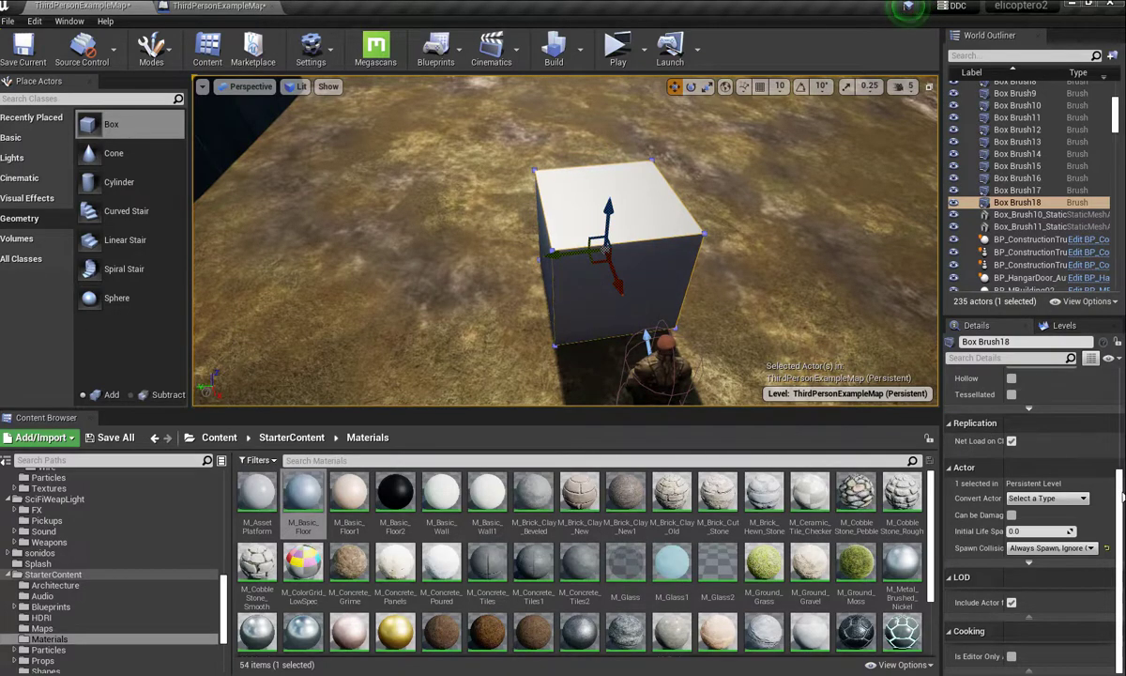
left_click_drag(1120, 482, 1119, 383)
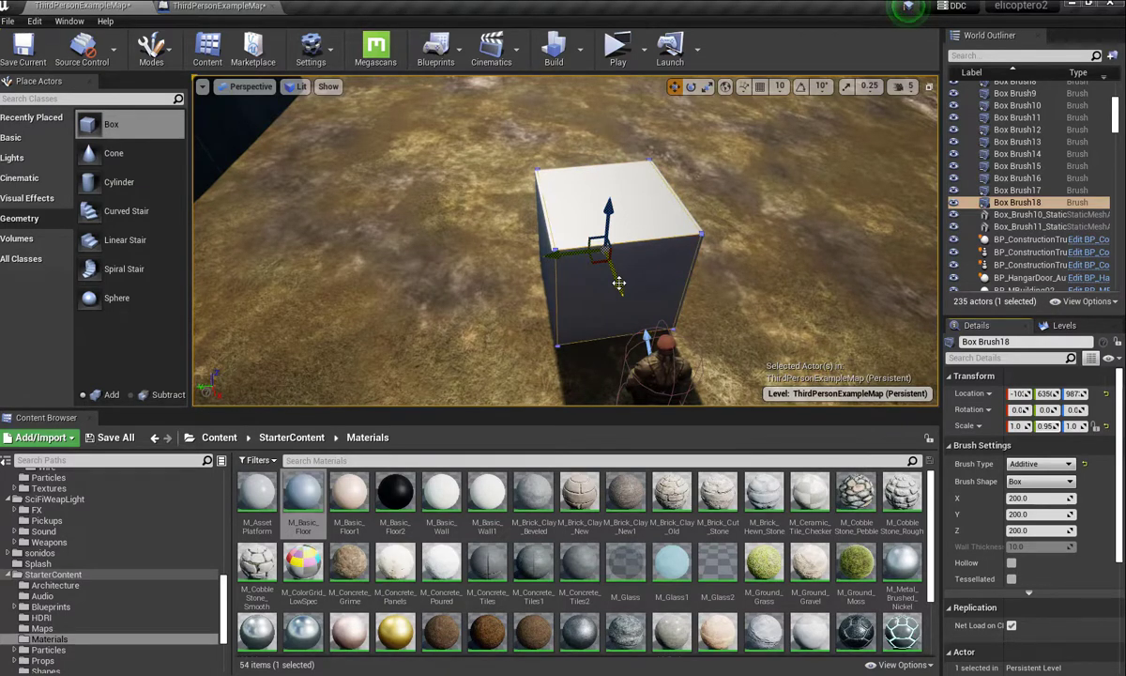
left_click_drag(619, 283, 619, 293)
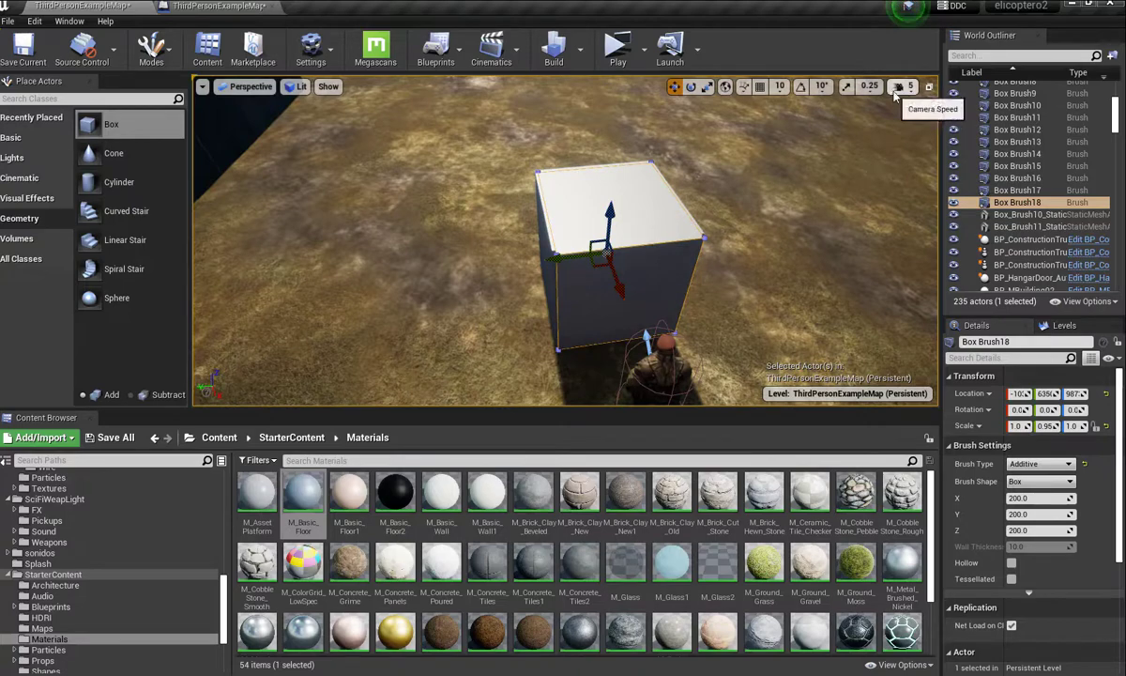
right_click_drag(711, 209, 712, 226)
right_click_drag(615, 395, 614, 395)
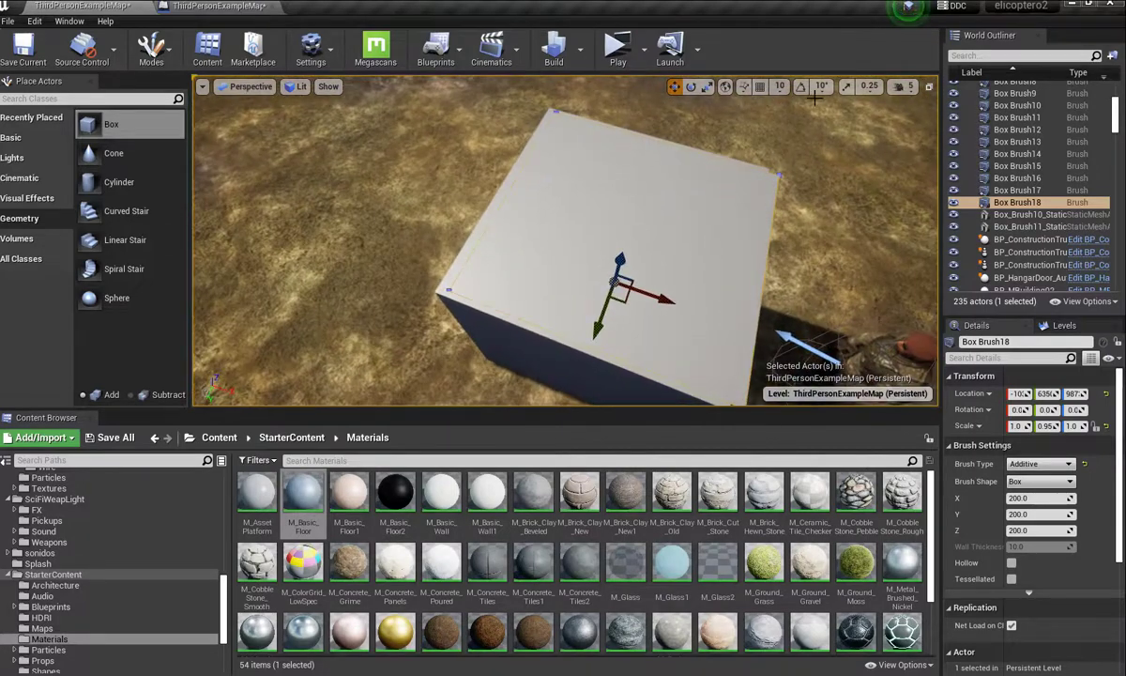
Step: Set the camera speed to 3 and lift Box Brush18 from Z 987 to 988
left_click(903, 86)
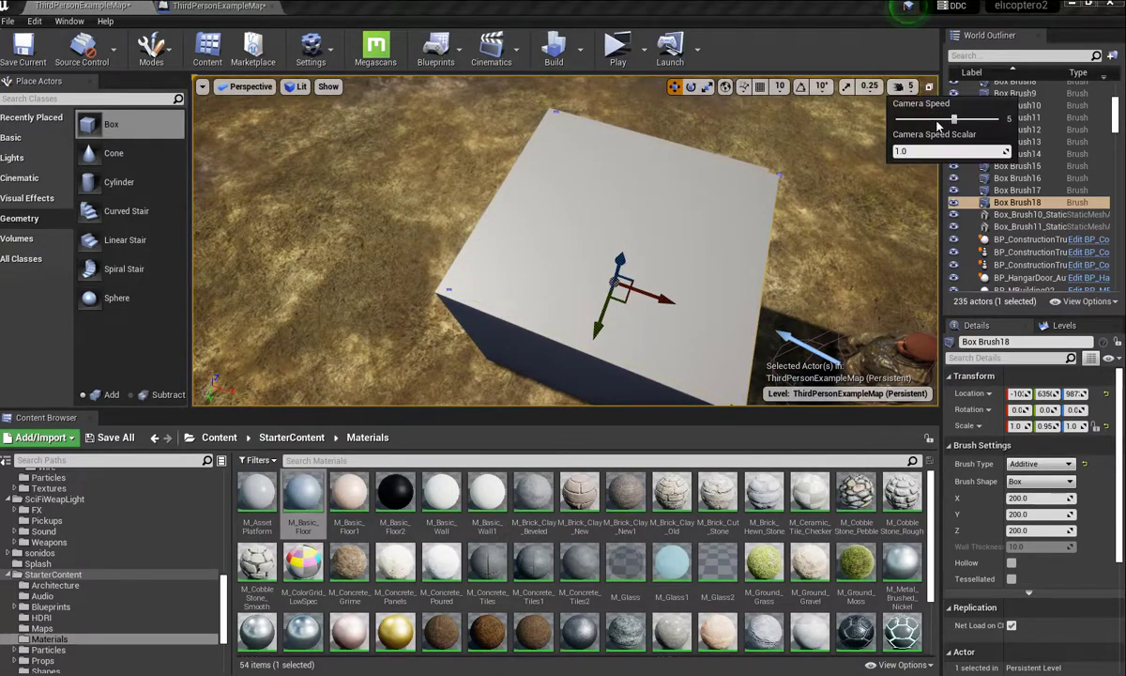
left_click_drag(937, 123, 926, 120)
left_click_drag(671, 302, 667, 300)
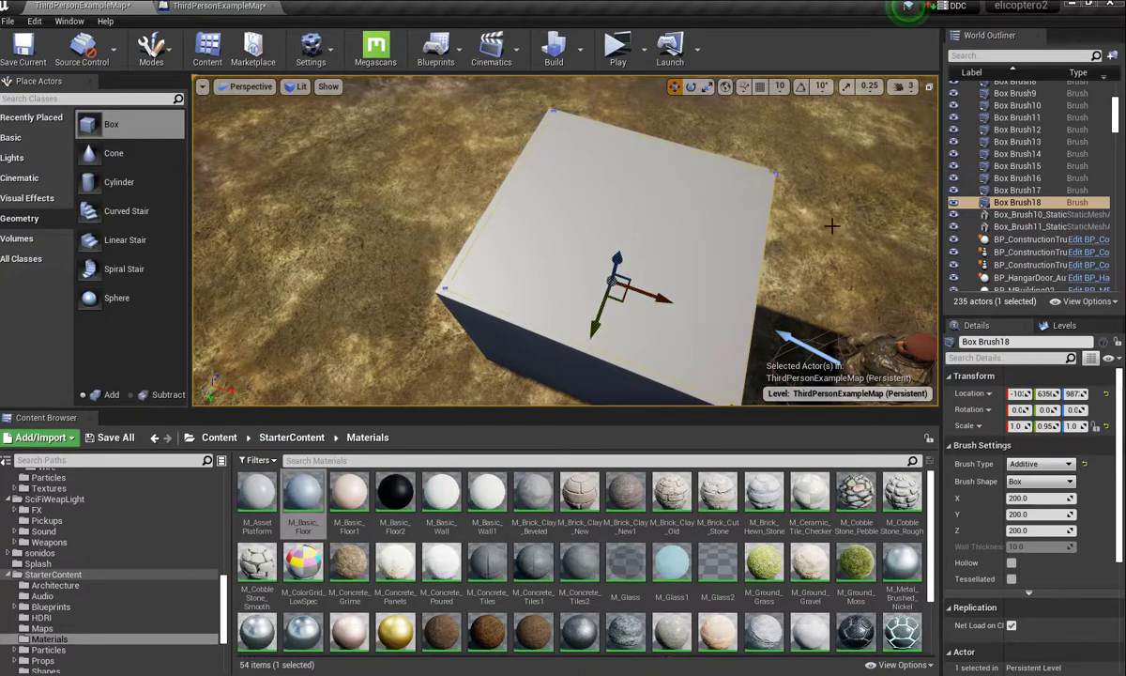
right_click_drag(786, 203, 787, 203)
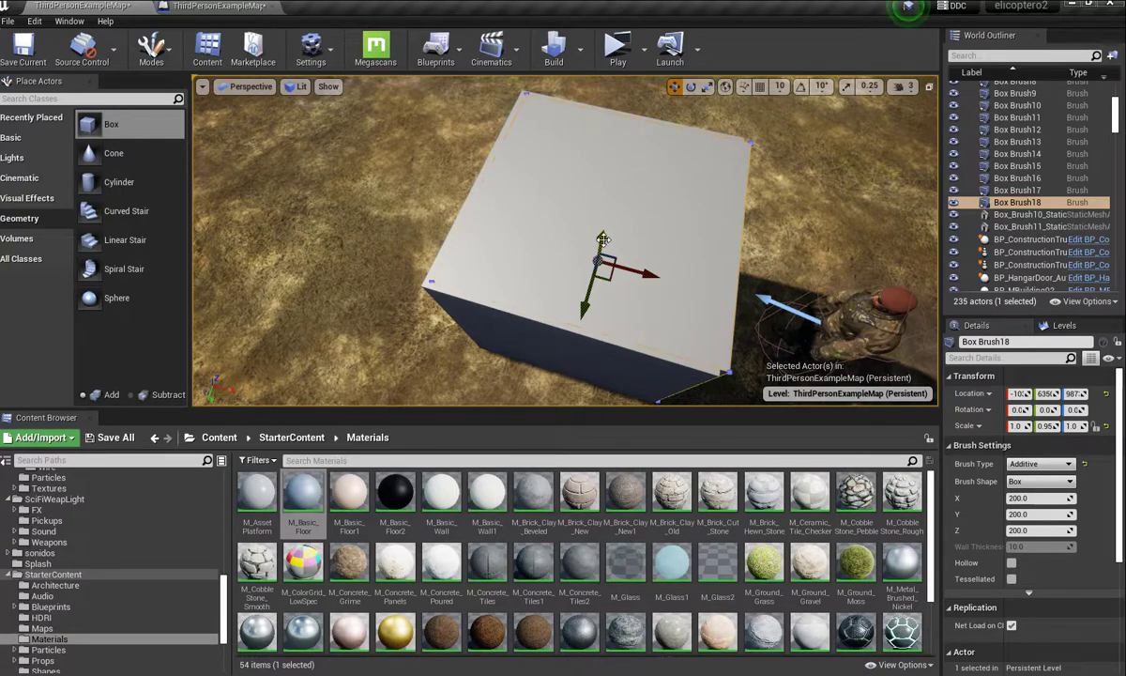
left_click_drag(603, 238, 597, 233)
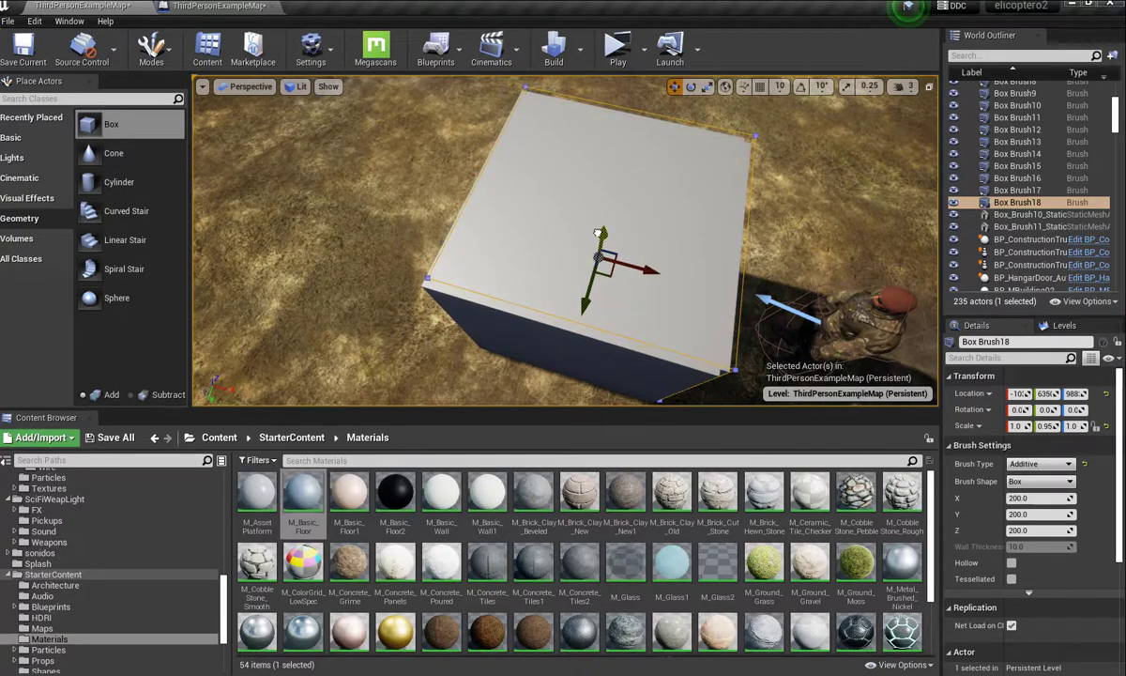
Step: Set Box Brush18's Brush Type to Subtractive to hollow out the cube
left_click(1049, 463)
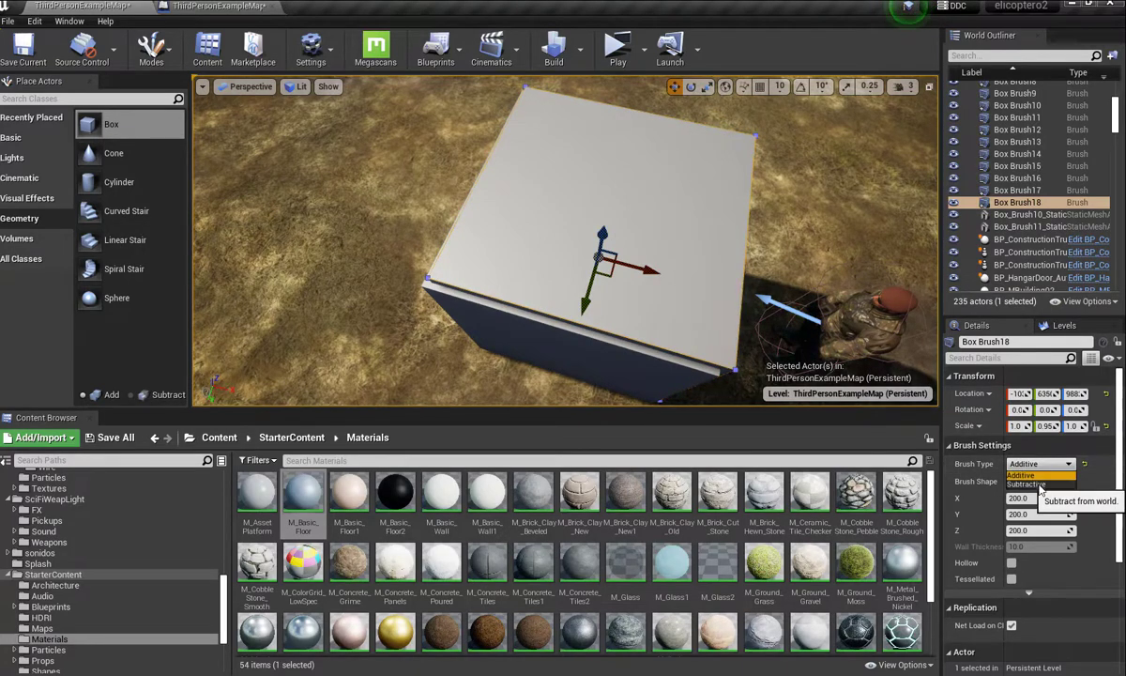
left_click(1042, 485)
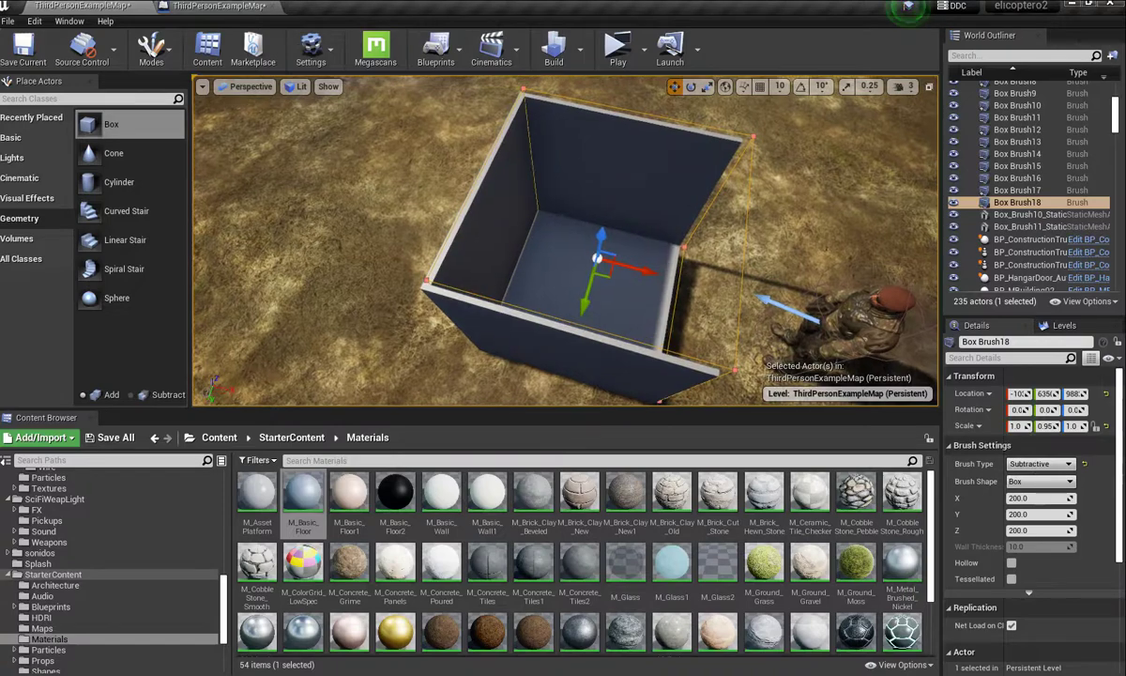
mouse_move(842, 202)
right_mouse_down()
mouse_move(901, 187)
mouse_move(657, 207)
right_mouse_up()
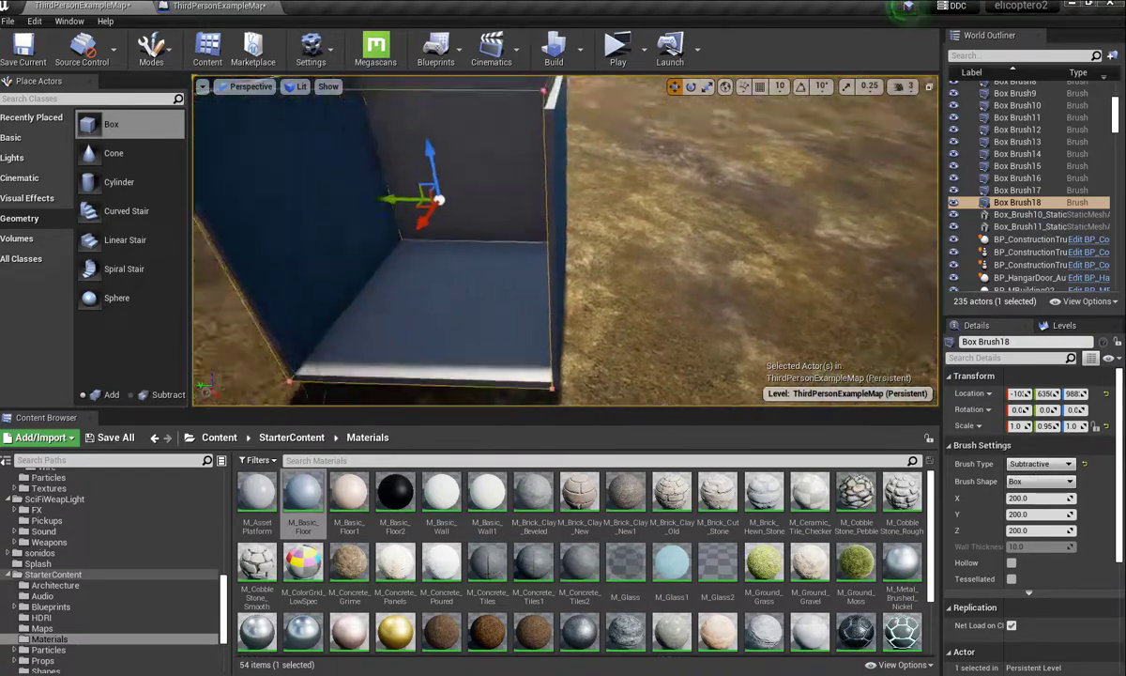
Step: Focus on the hollow box and drop an eight-sided cylinder brush beside it
key("f")
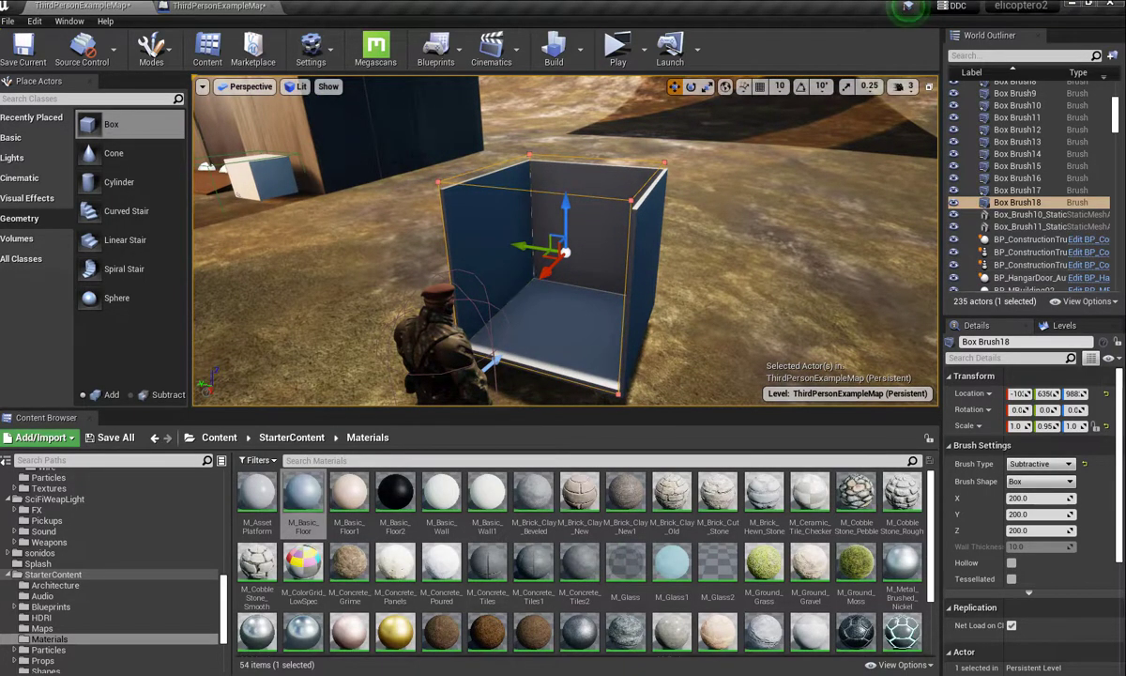
left_click_drag(119, 182, 717, 385)
right_click_drag(717, 384, 873, 398)
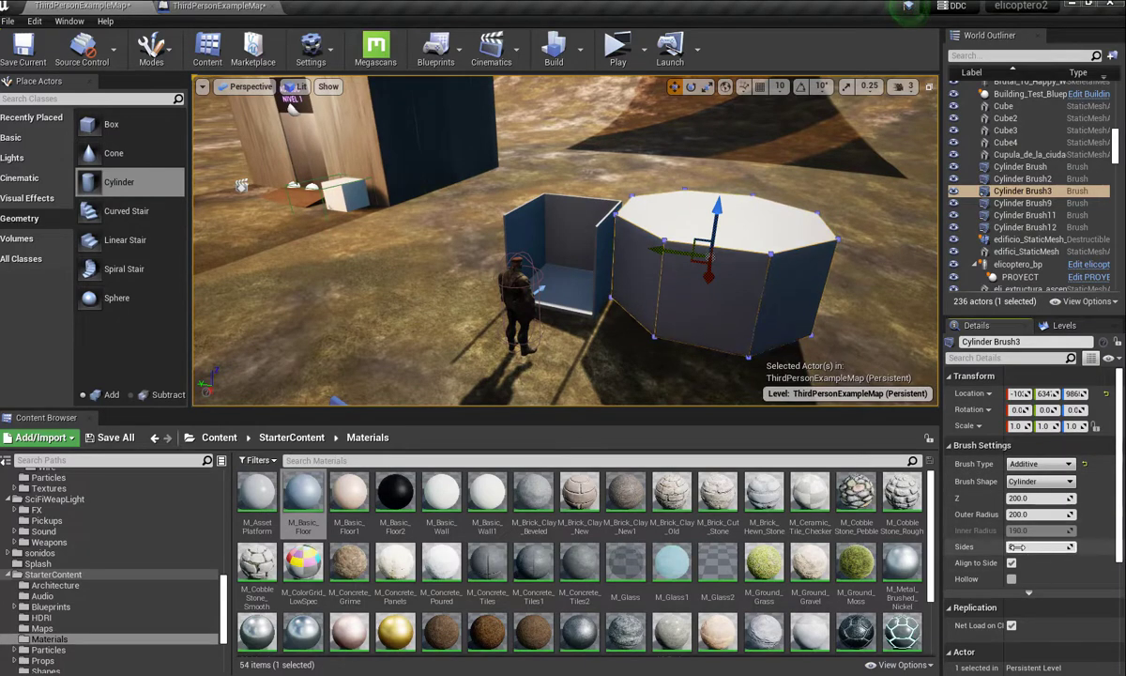
Step: Give the cylinder 141 sides and scale it to 0.39, 0.39, 1.92 with locked scale
left_click_drag(1017, 546, 1051, 547)
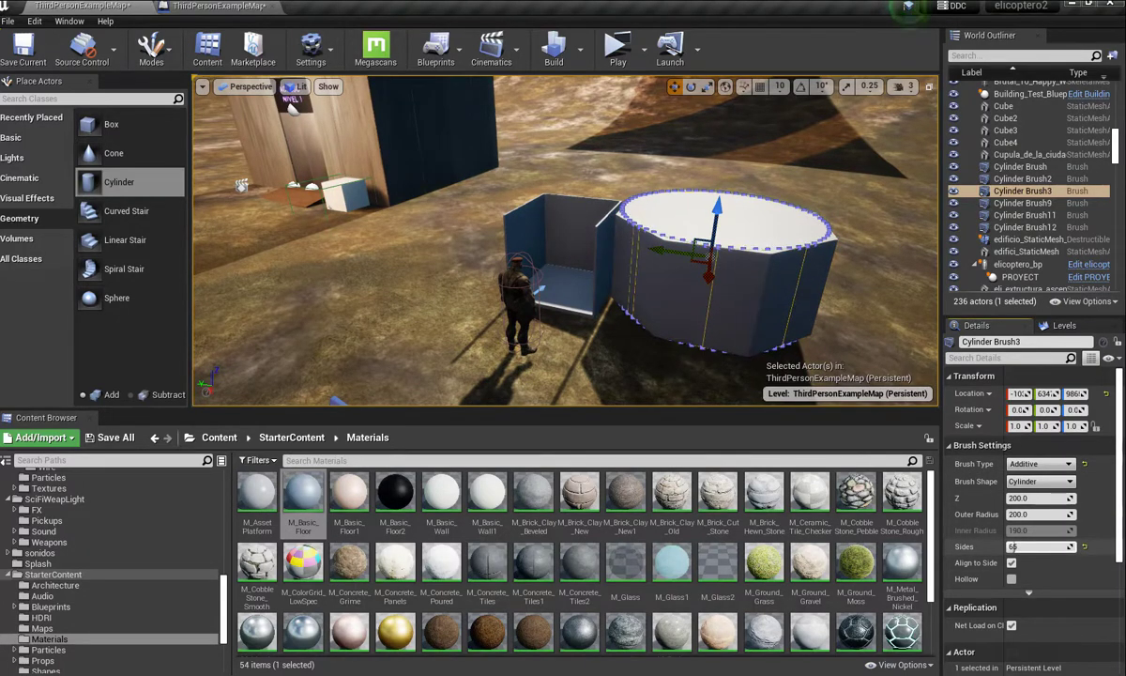
type("141")
key("Return")
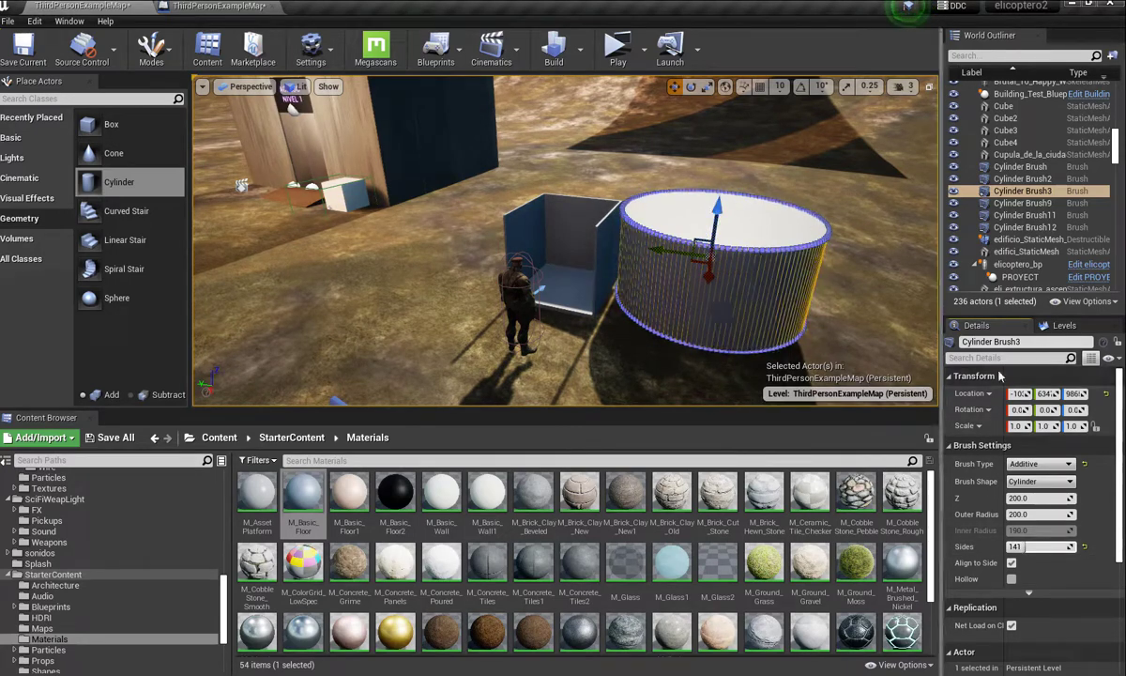
left_click(707, 86)
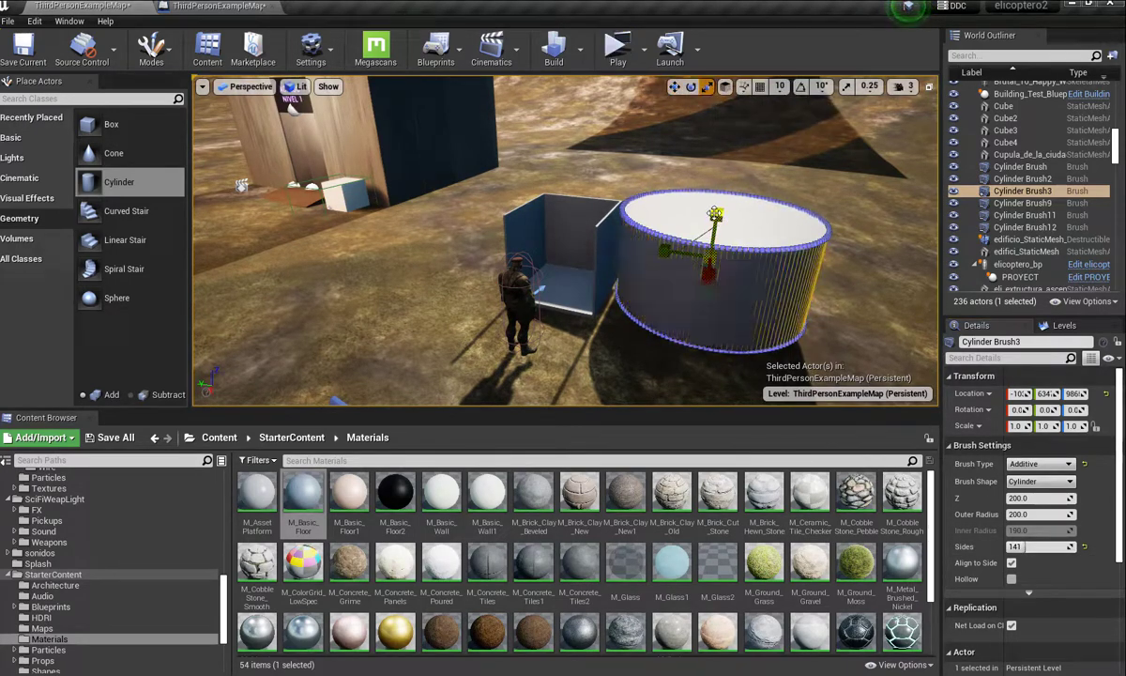
left_click_drag(716, 214, 717, 160)
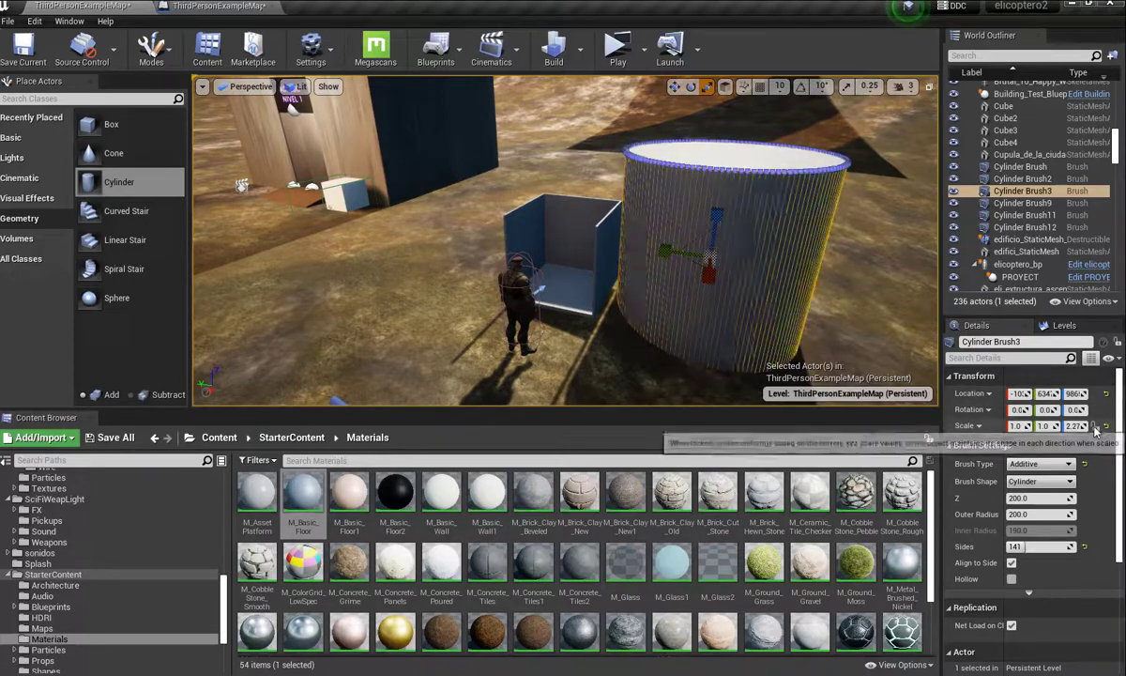
left_click(1095, 426)
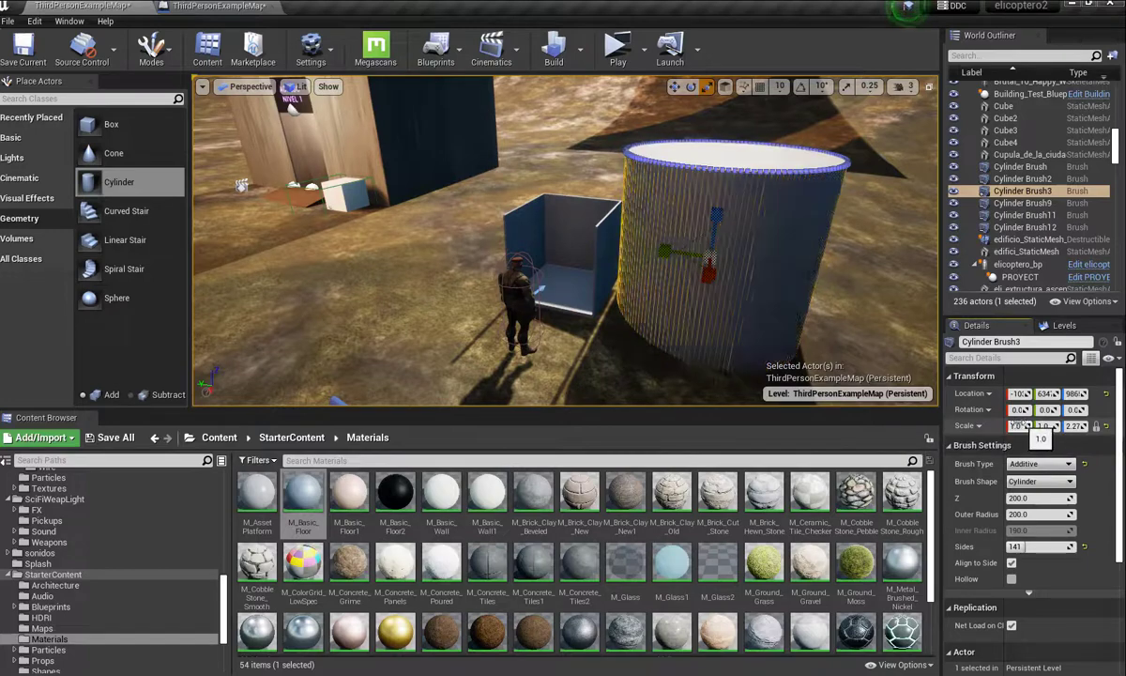
left_click_drag(1018, 426, 862, 394)
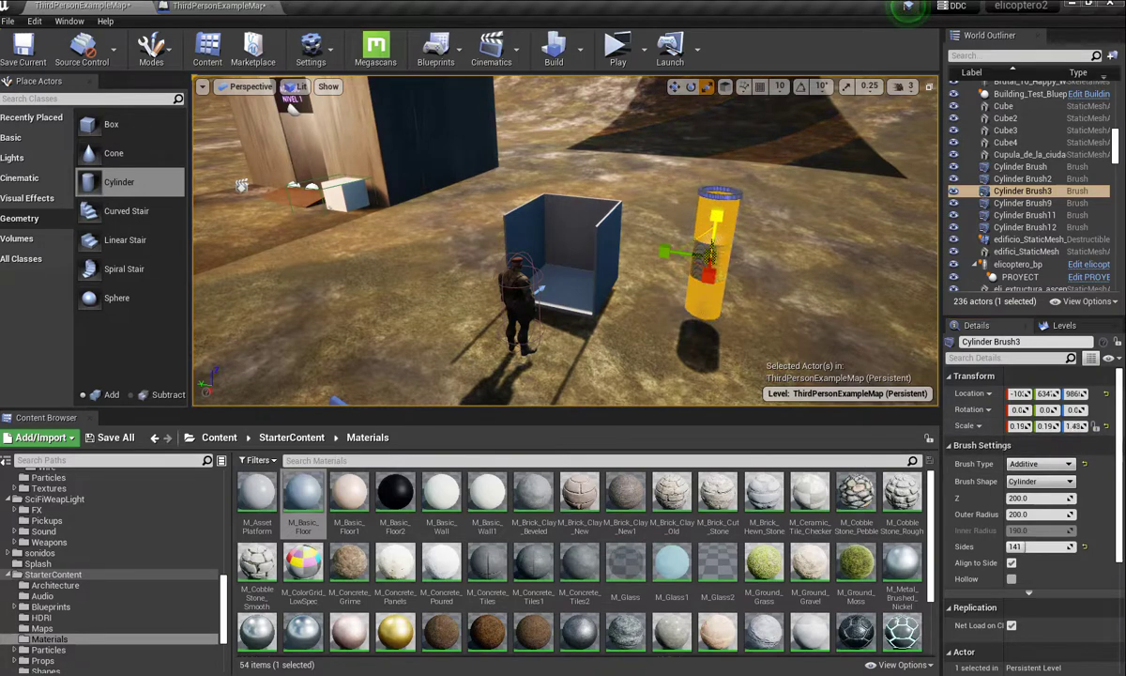
type("1.92")
key("Return")
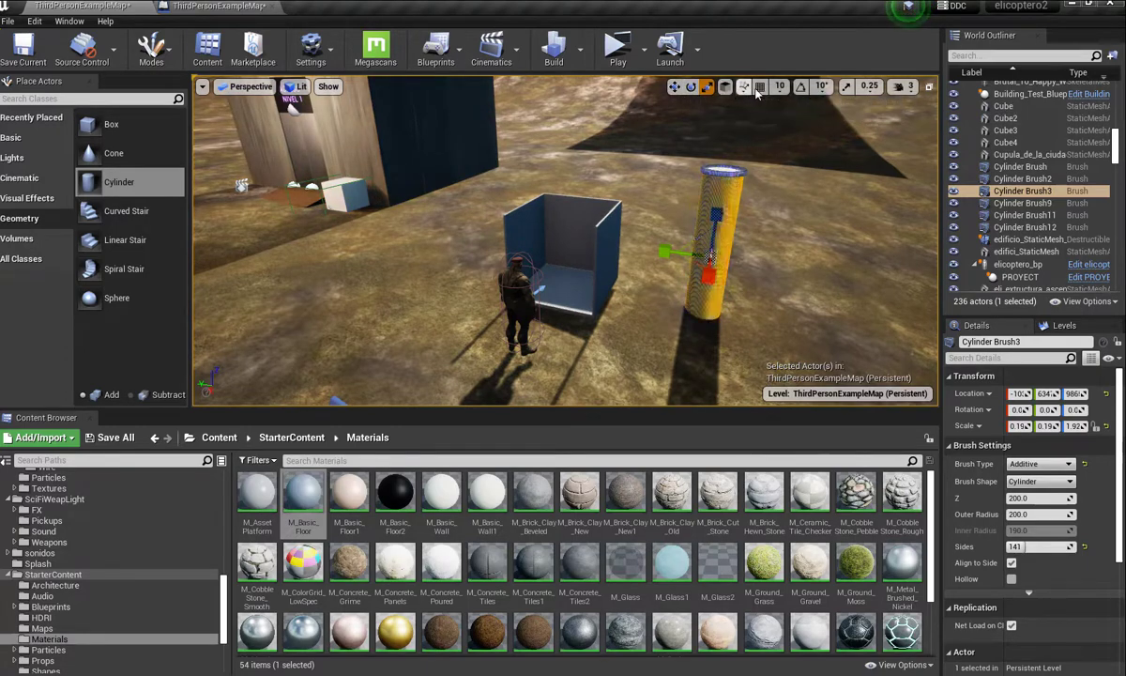
Step: Enable rotation and scale snapping and rotate the cylinder -90° so it lies flat
left_click(801, 86)
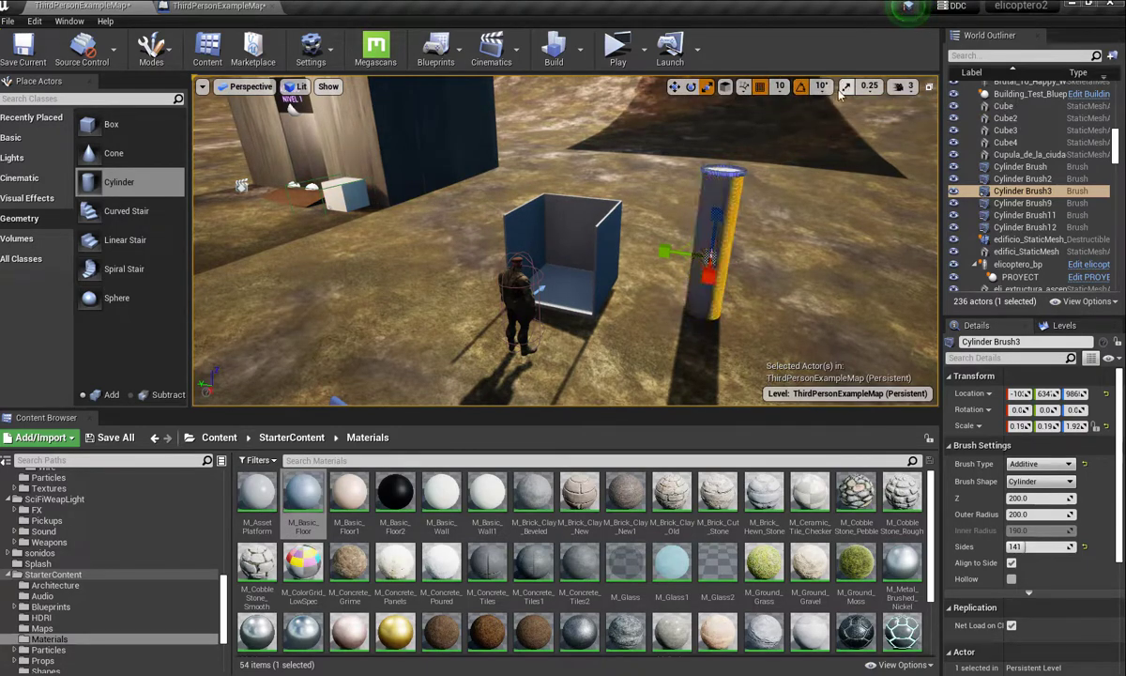
left_click(845, 86)
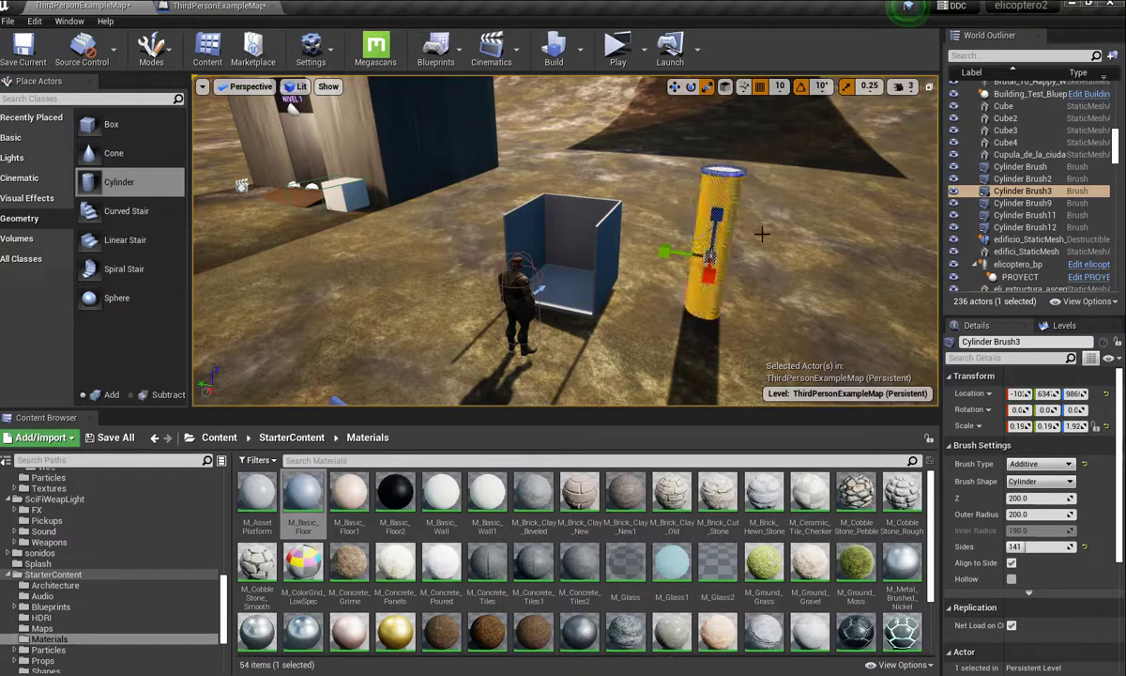
left_click(691, 87)
left_click_drag(650, 218, 647, 246)
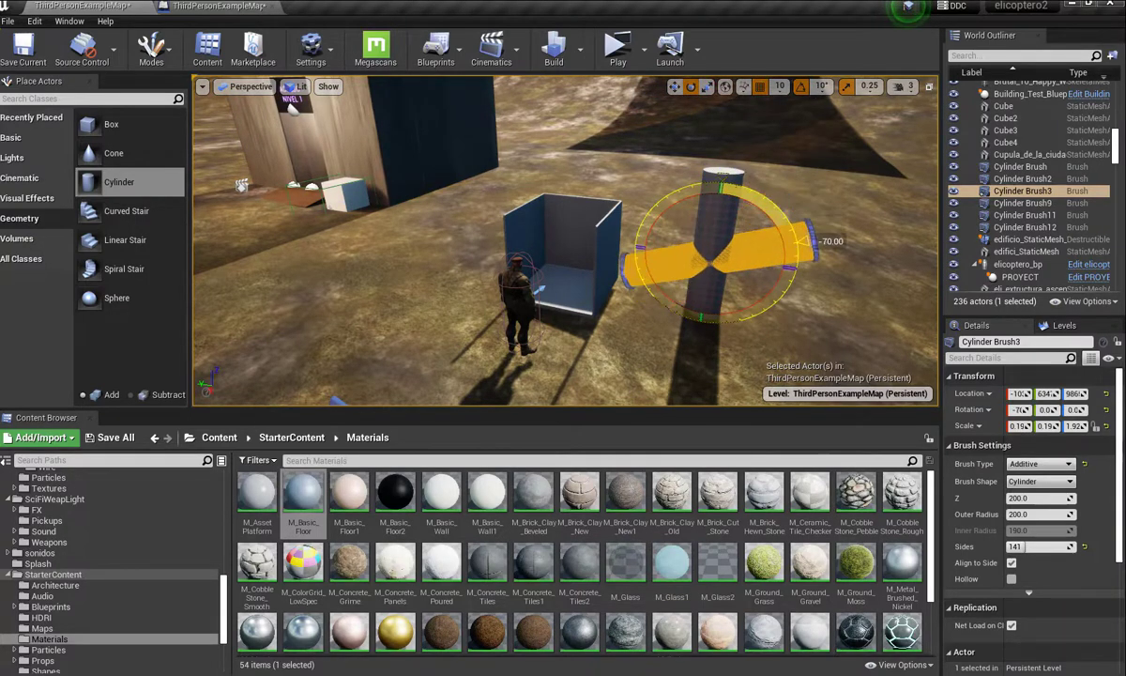
left_click_drag(803, 243, 800, 270)
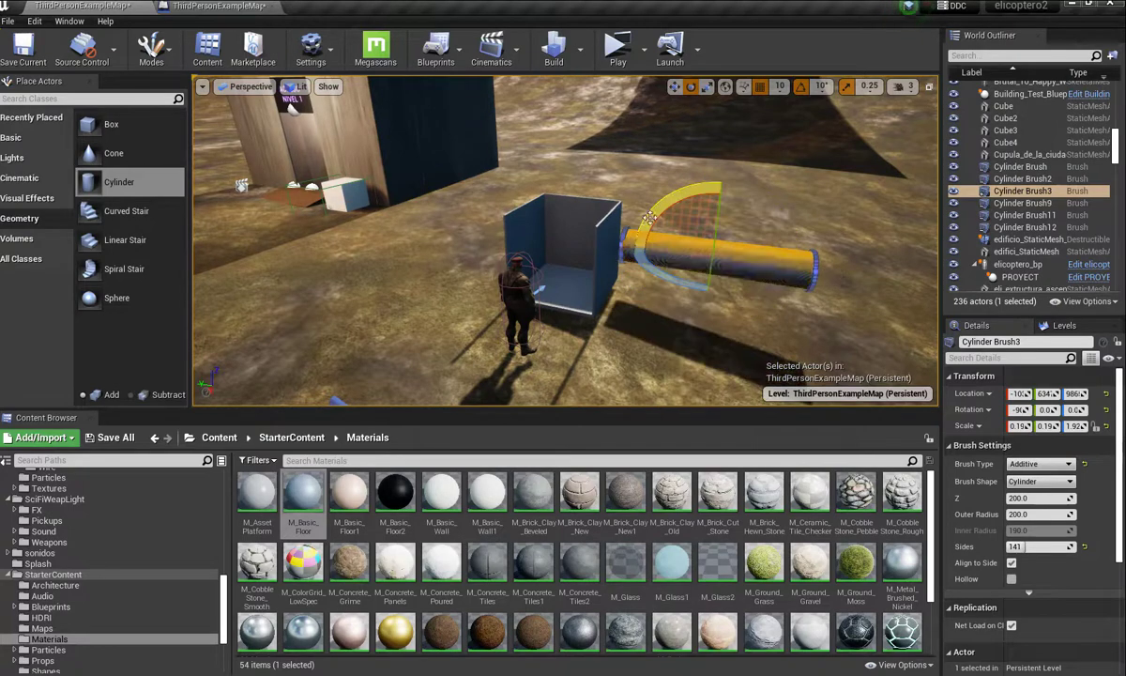
Step: Slide the horizontal cylinder brush left over to the box
left_click(674, 87)
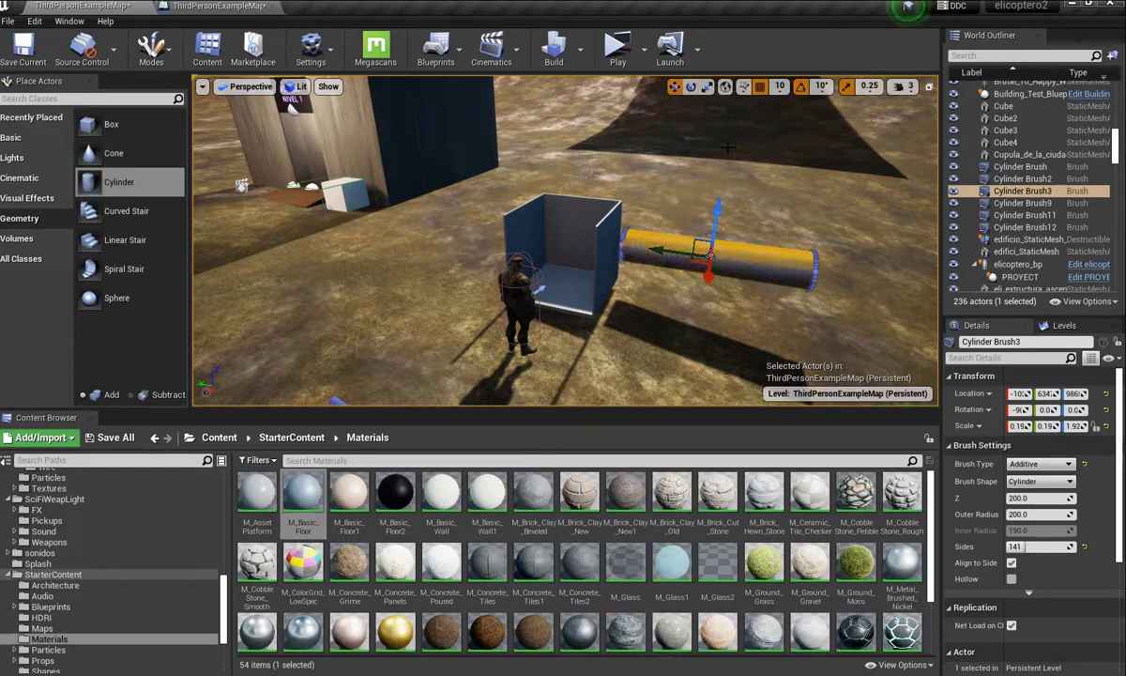
mouse_move(710, 255)
right_mouse_down()
mouse_move(630, 333)
mouse_move(630, 361)
mouse_move(582, 323)
mouse_move(682, 301)
right_mouse_up()
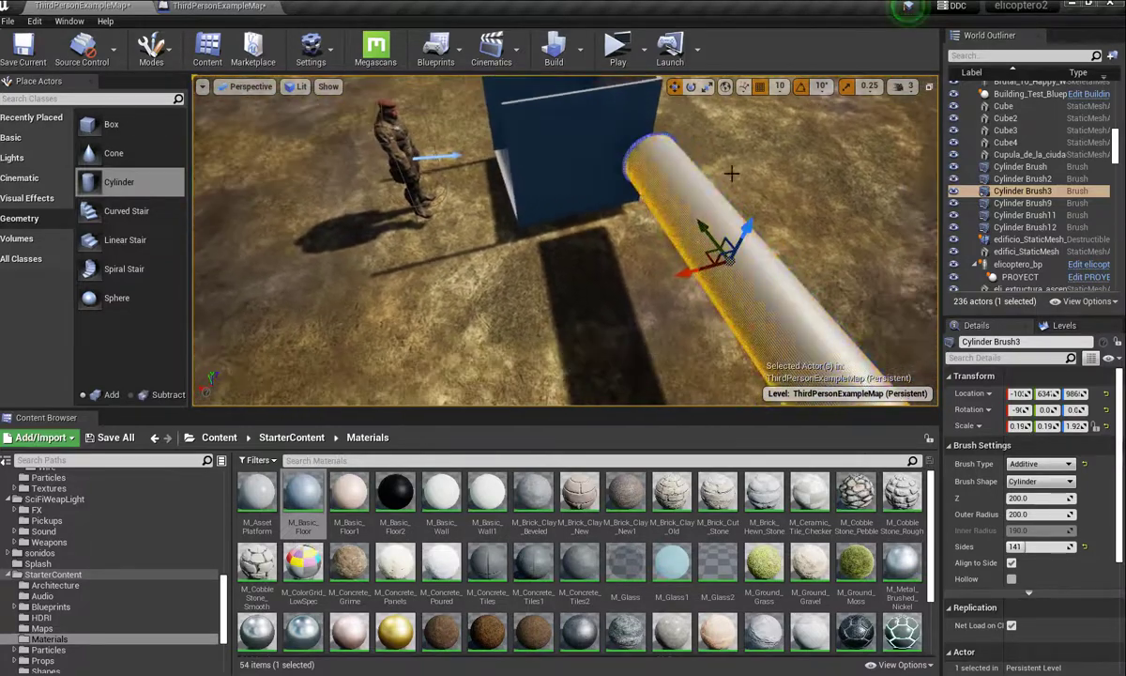
mouse_move(690, 271)
left_mouse_down()
mouse_move(641, 279)
mouse_move(550, 270)
left_mouse_up()
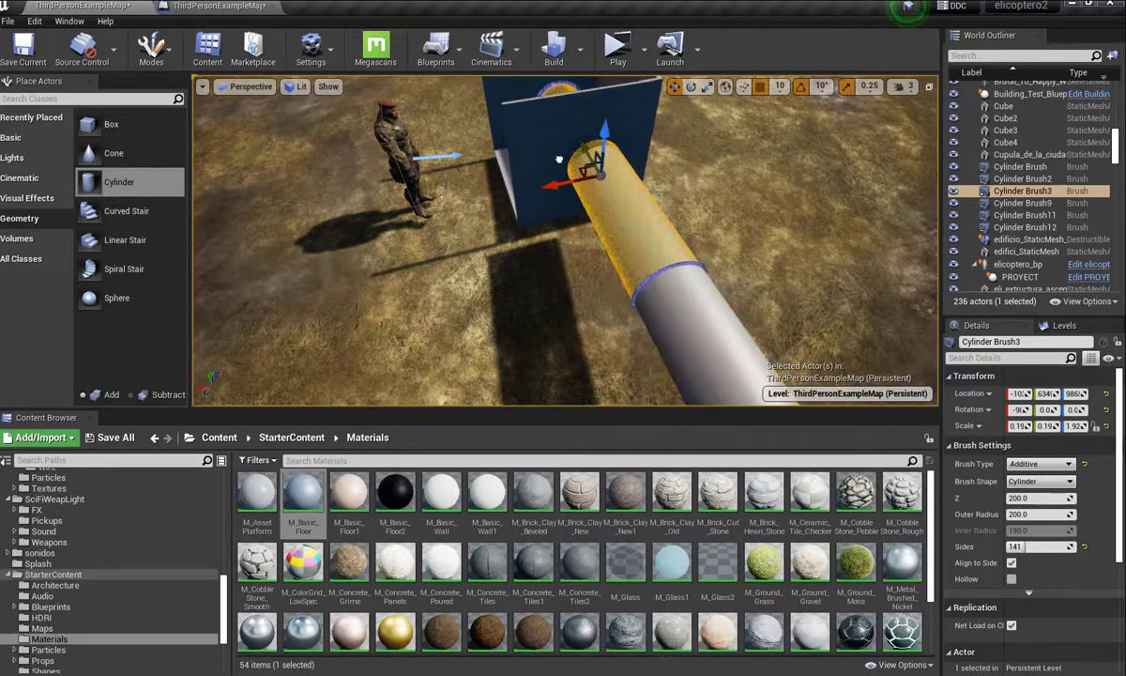
mouse_move(550, 269)
right_mouse_down()
mouse_move(601, 272)
mouse_move(519, 181)
right_mouse_up()
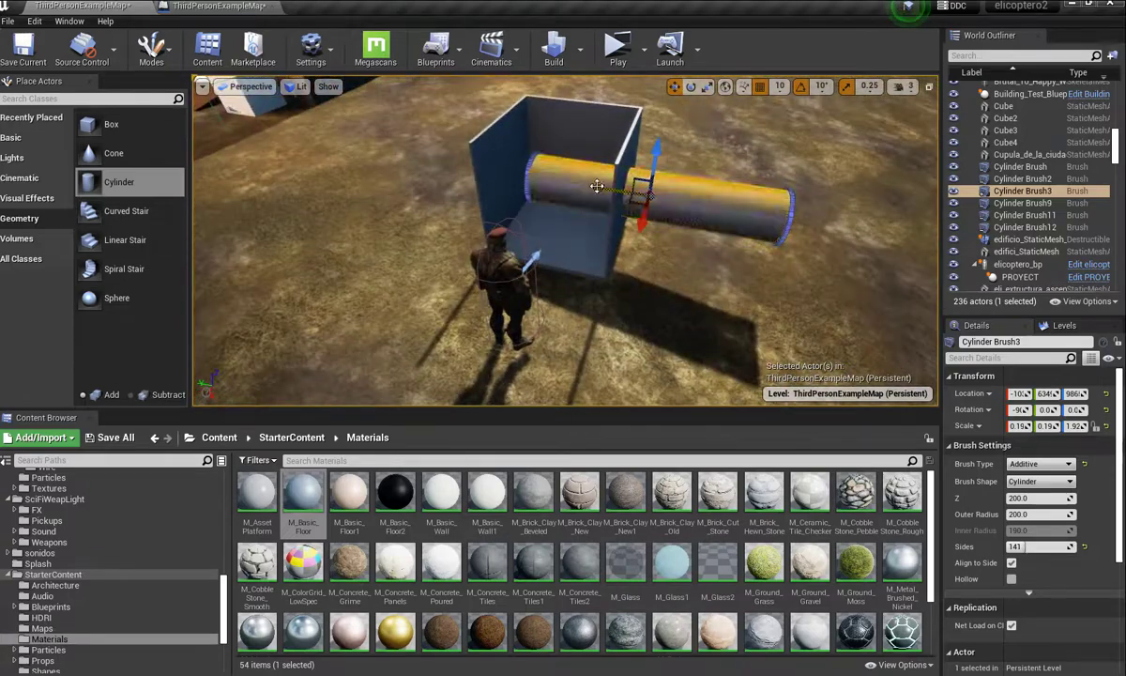
Step: Push the cylinder brush through the box and raise it slightly
mouse_move(519, 181)
right_mouse_down()
mouse_move(541, 248)
mouse_move(481, 233)
mouse_move(528, 252)
right_mouse_up()
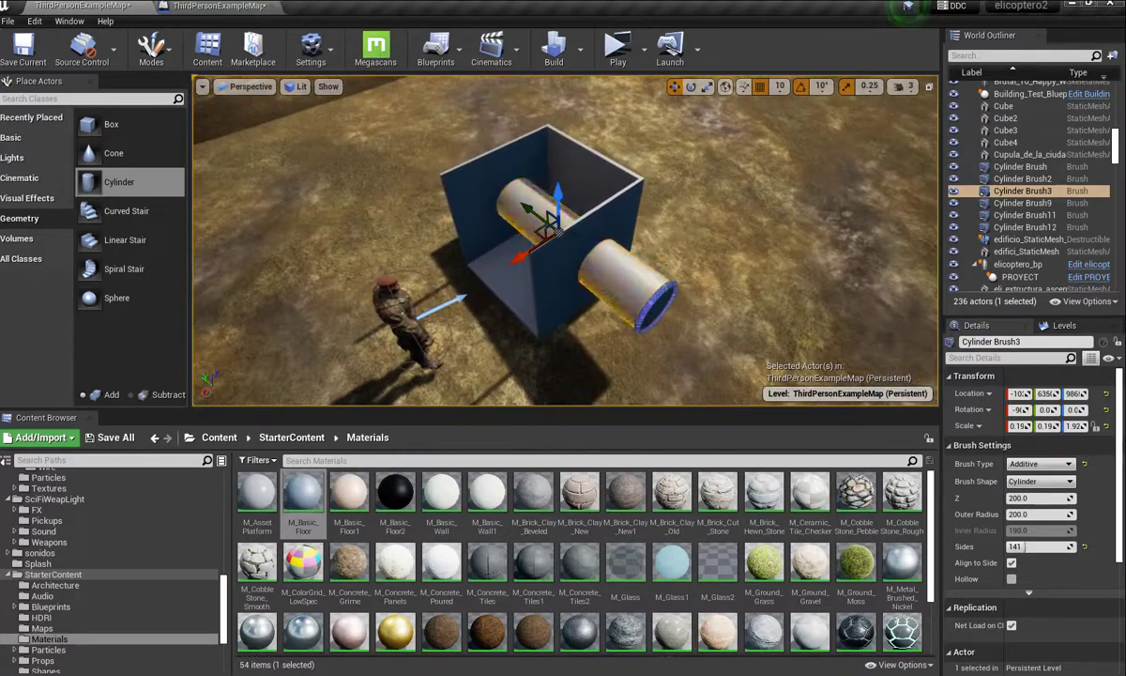
mouse_move(527, 251)
left_mouse_down()
mouse_move(513, 262)
mouse_move(529, 212)
left_mouse_up()
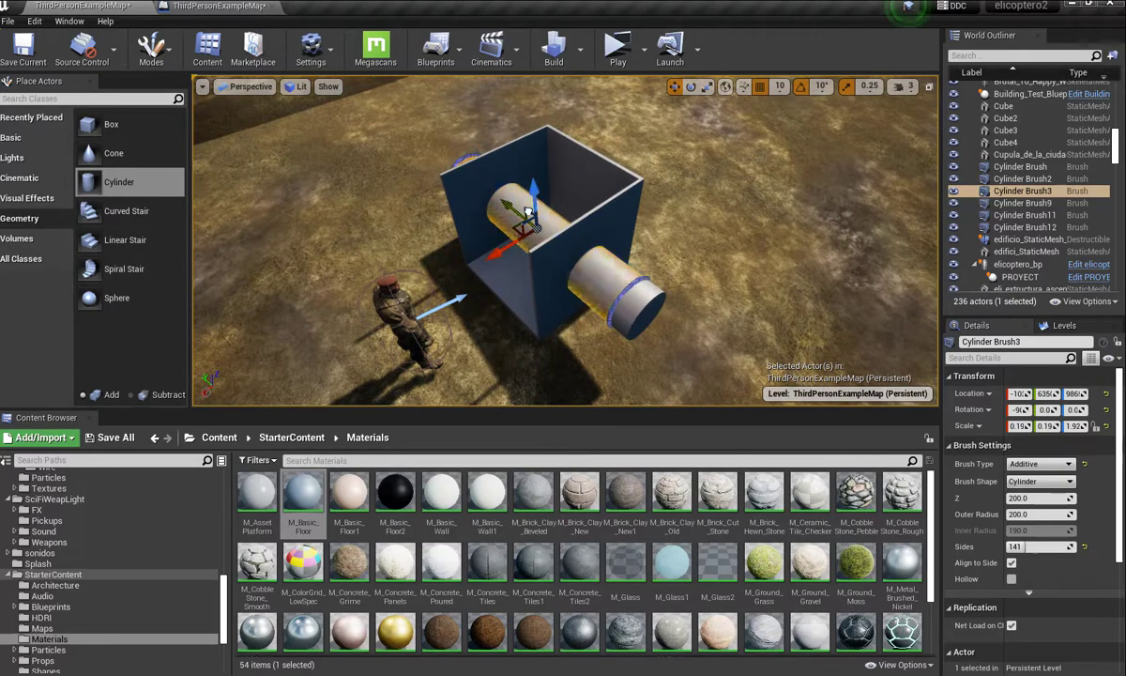
left_click_drag(533, 191, 525, 178)
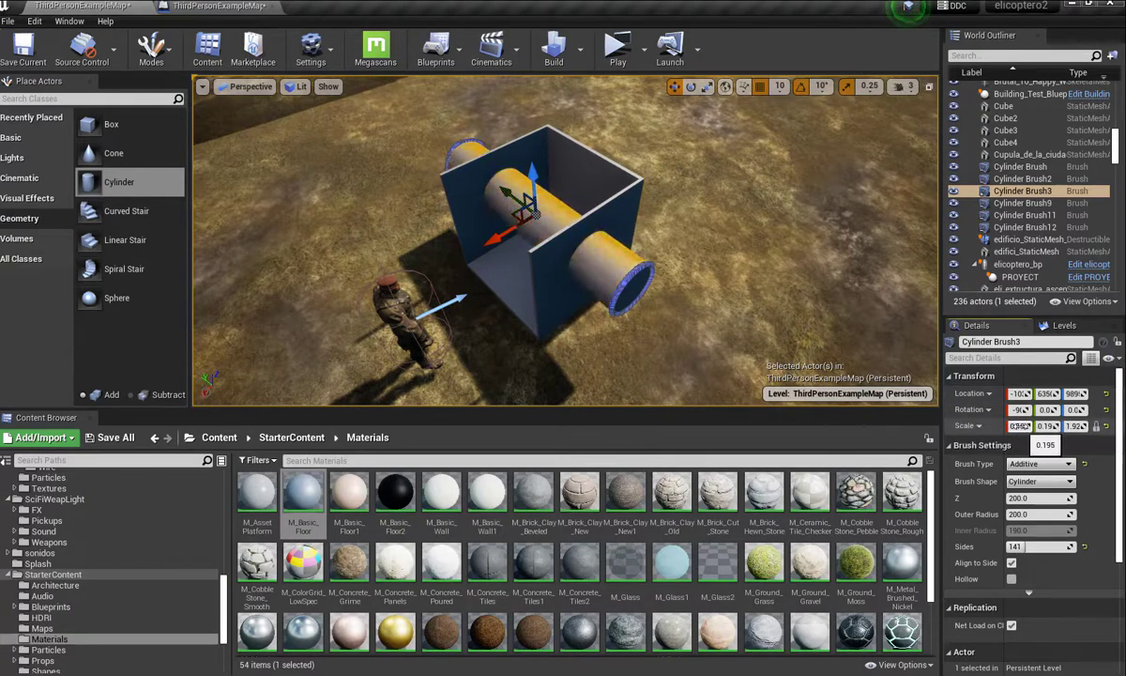
Step: Enlarge the cylinder with locked scale to about 0.31, 0.31, 3.06
left_click_drag(1018, 425, 1066, 425)
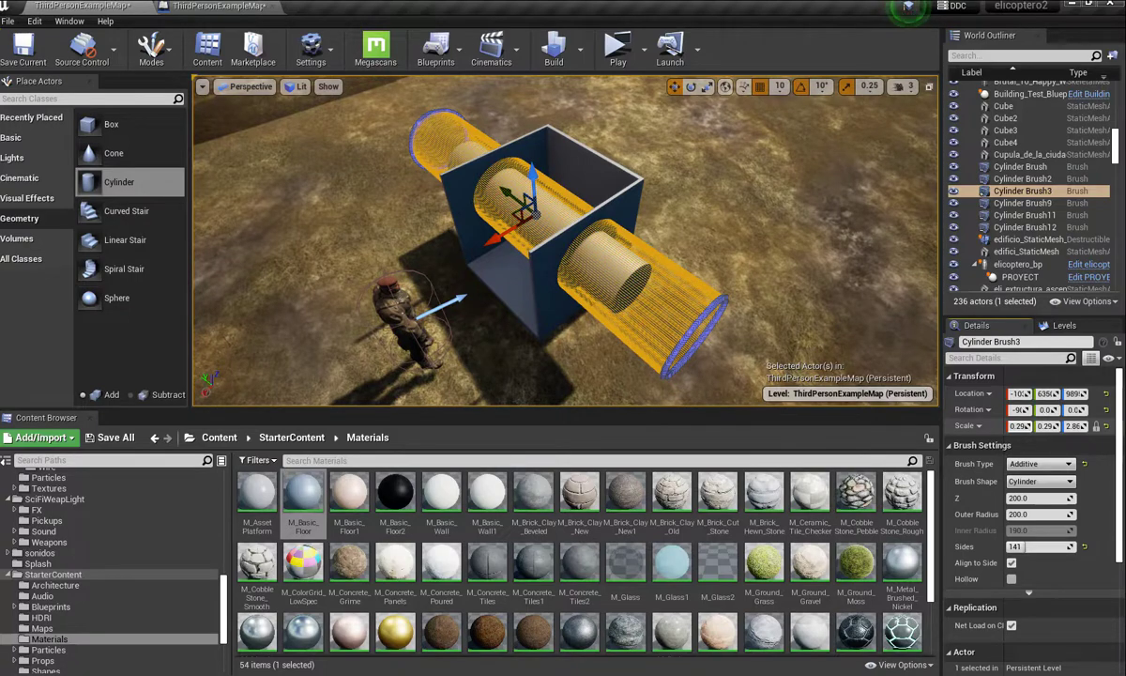
left_click_drag(1066, 425, 1093, 426)
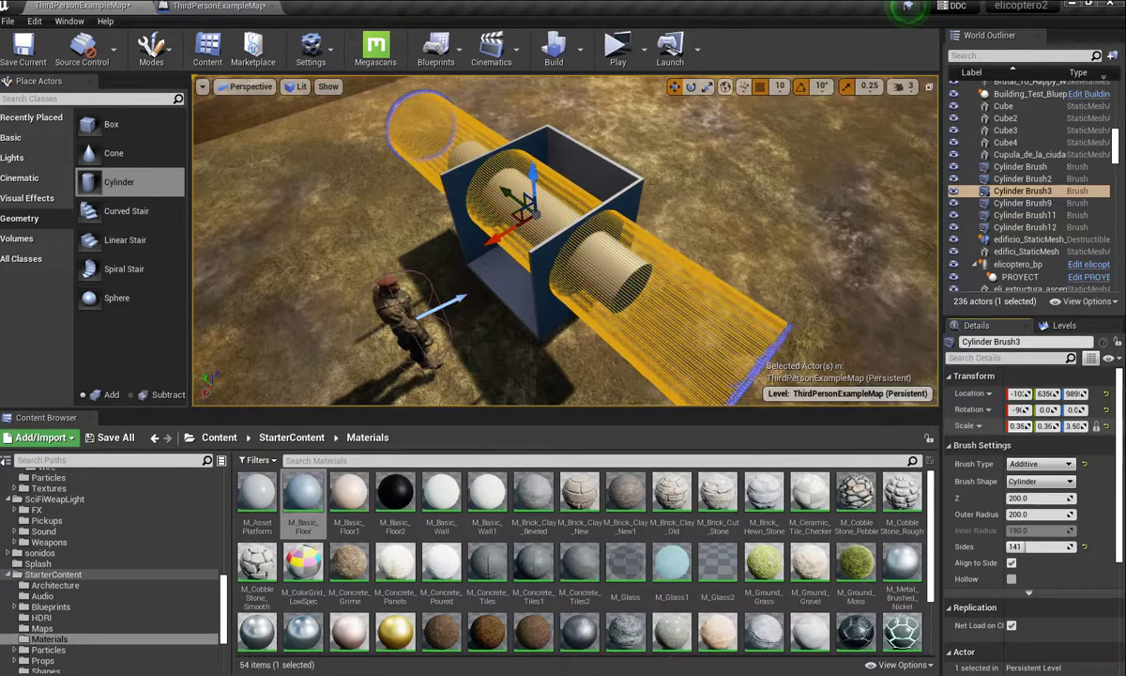
key("ctrl+z")
left_click_drag(1066, 425, 1072, 426)
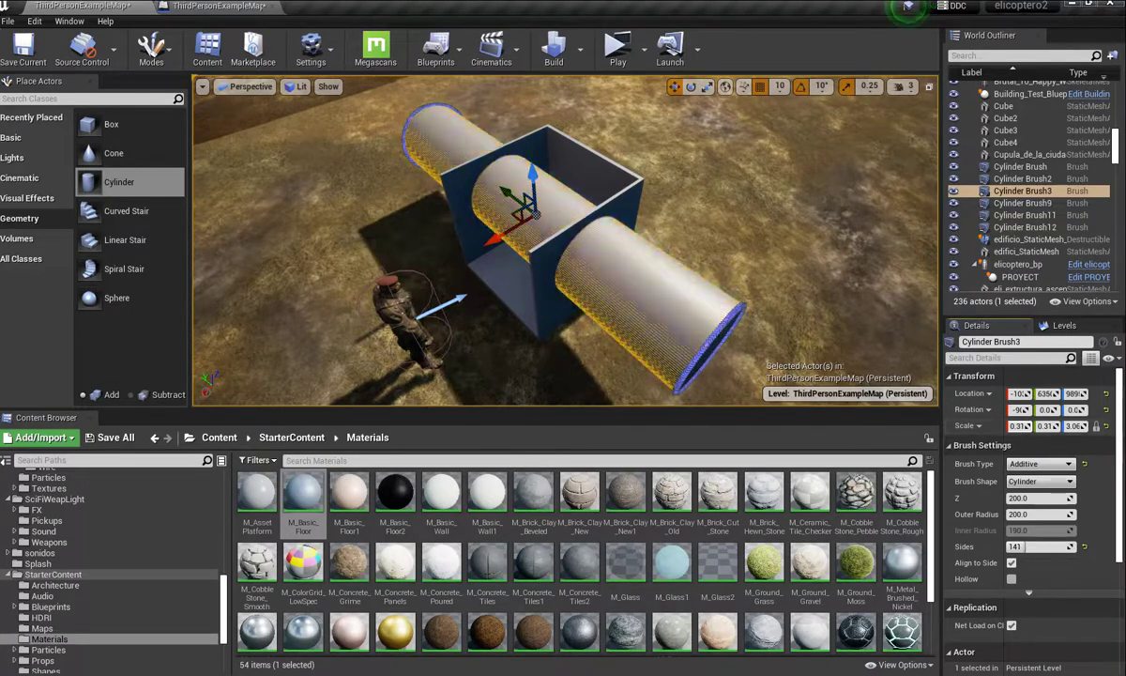
Step: Change Cylinder Brush3 from Additive to Subtractive, then orbit to check the hole
left_click(1070, 465)
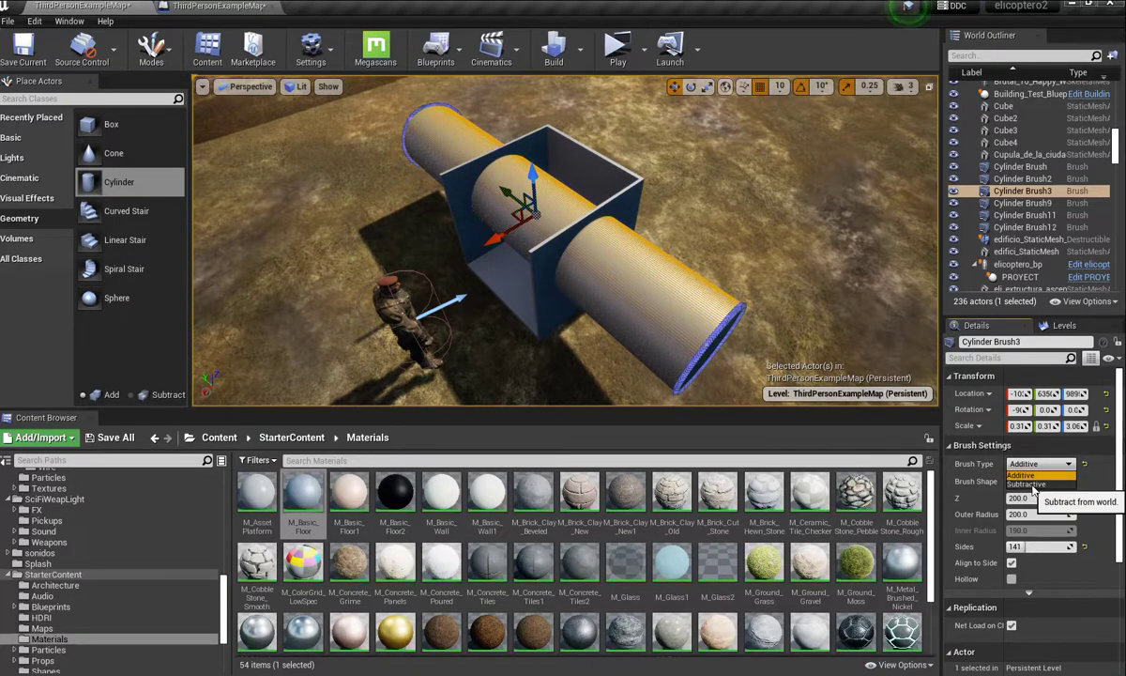
left_click(1027, 484)
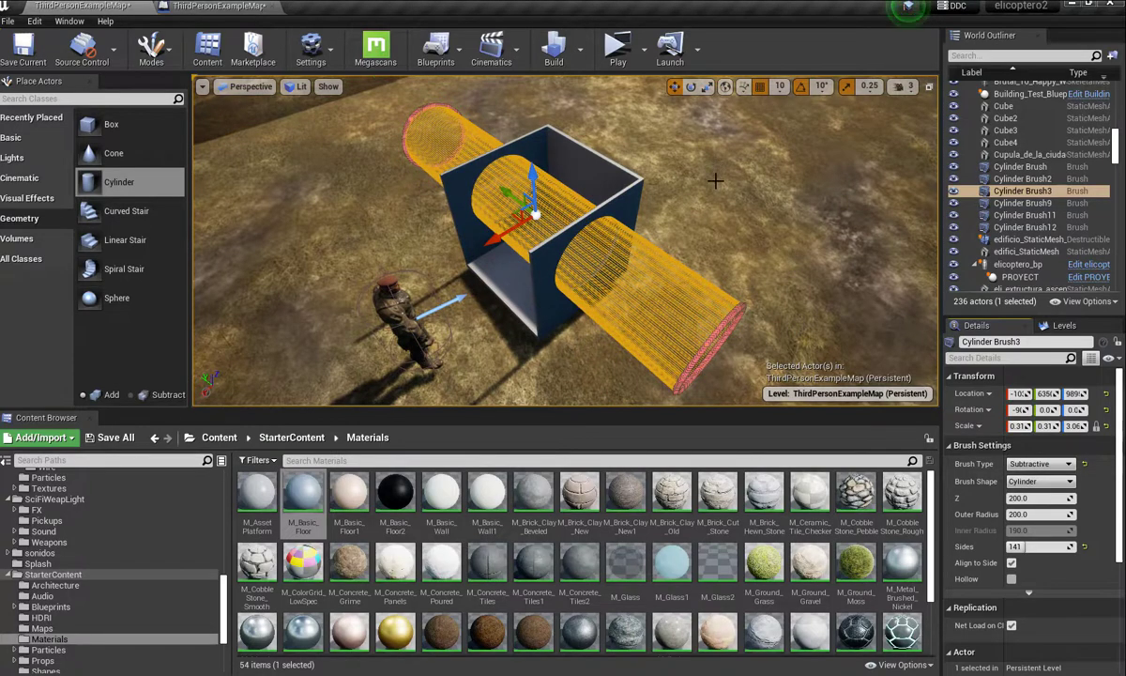
mouse_move(536, 214)
left_mouse_down("alt")
mouse_move(564, 186)
mouse_move(530, 204)
left_mouse_up("alt")
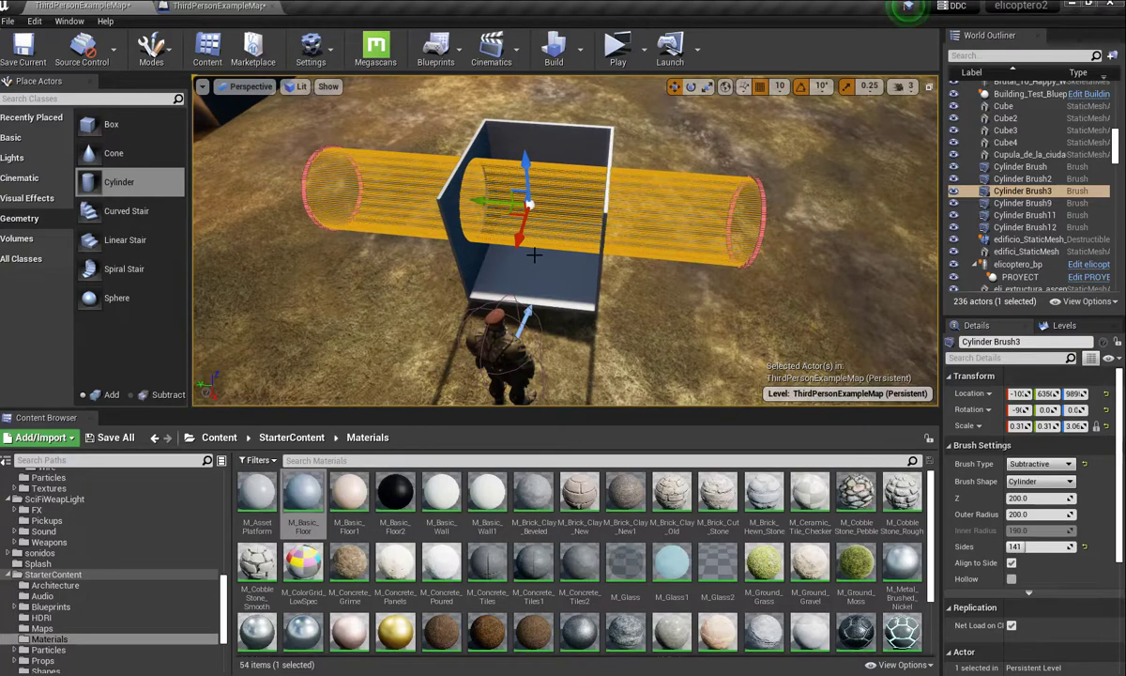
Step: Rename Cylinder Brush3 to 1 in the World Outliner
double_click(1023, 191)
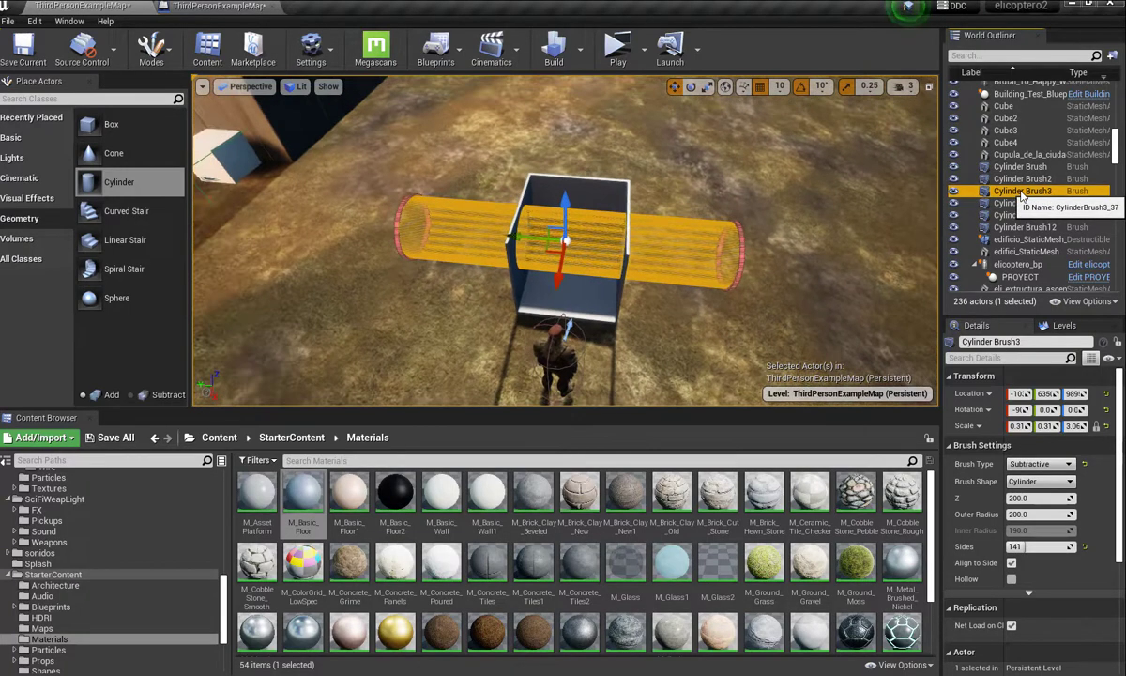
left_click(1021, 178)
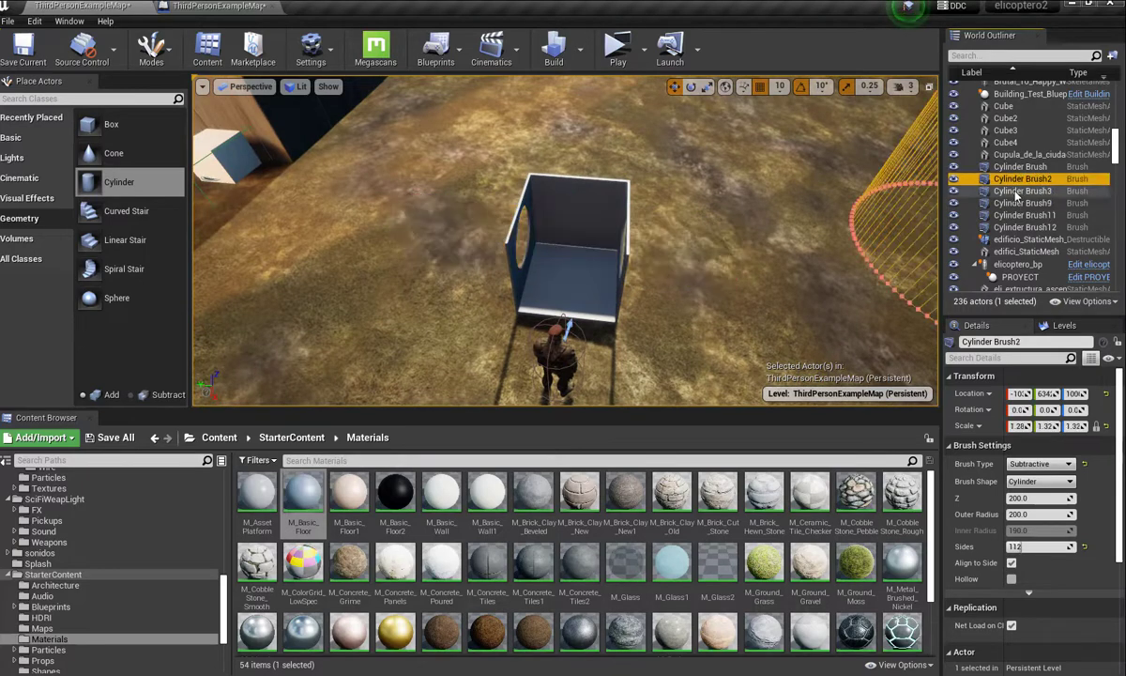
left_click(1011, 194)
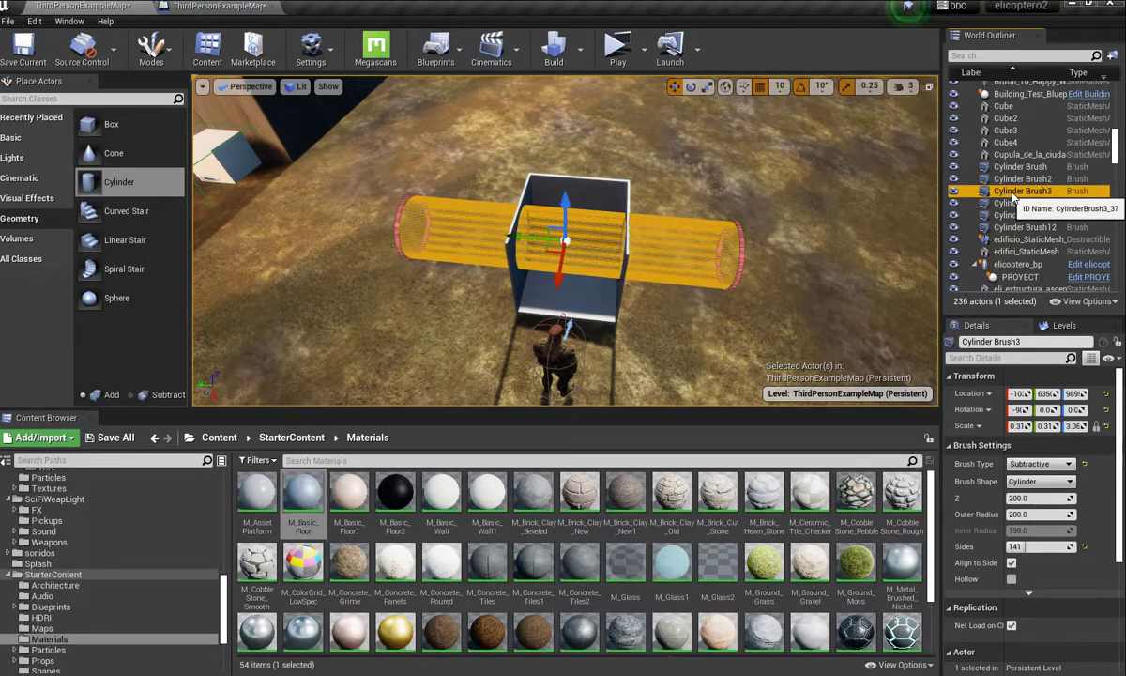
left_click(1012, 194)
type("1")
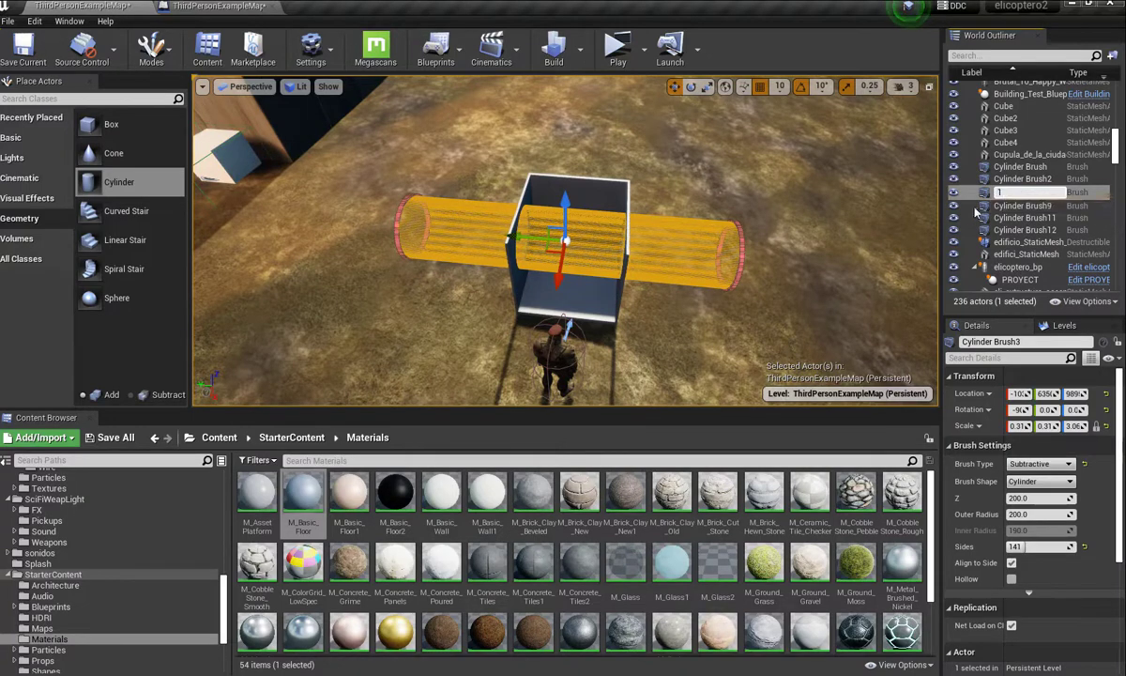
key("Return")
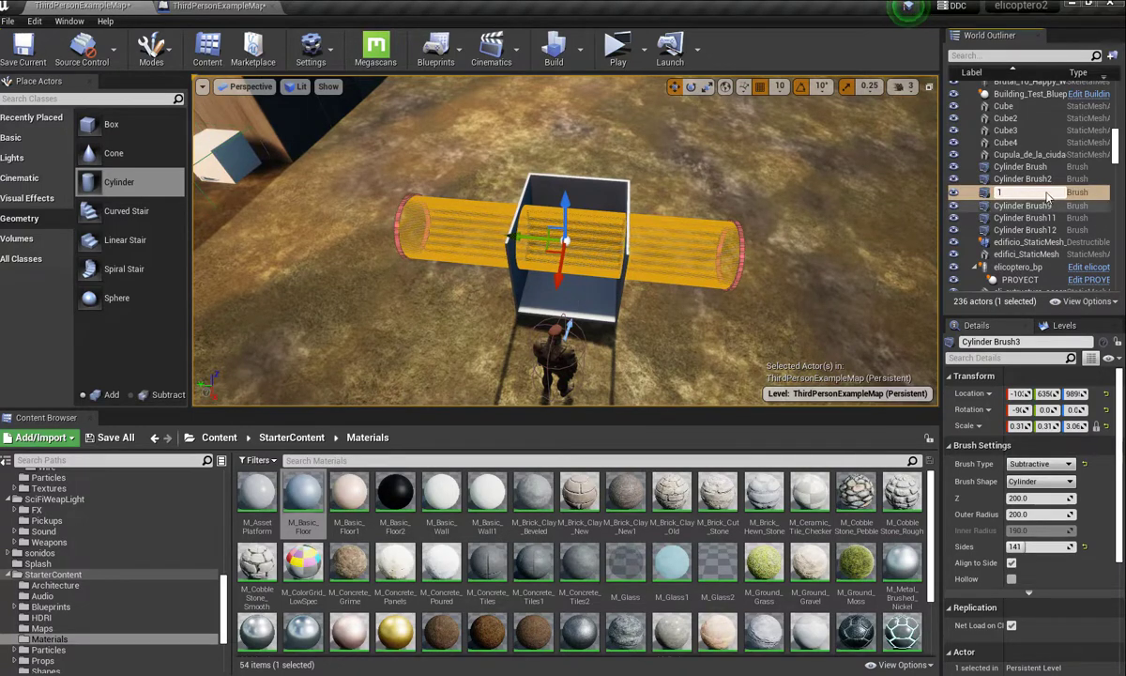
Step: Select Box Brush18 and frame the view on it
left_click(1009, 215)
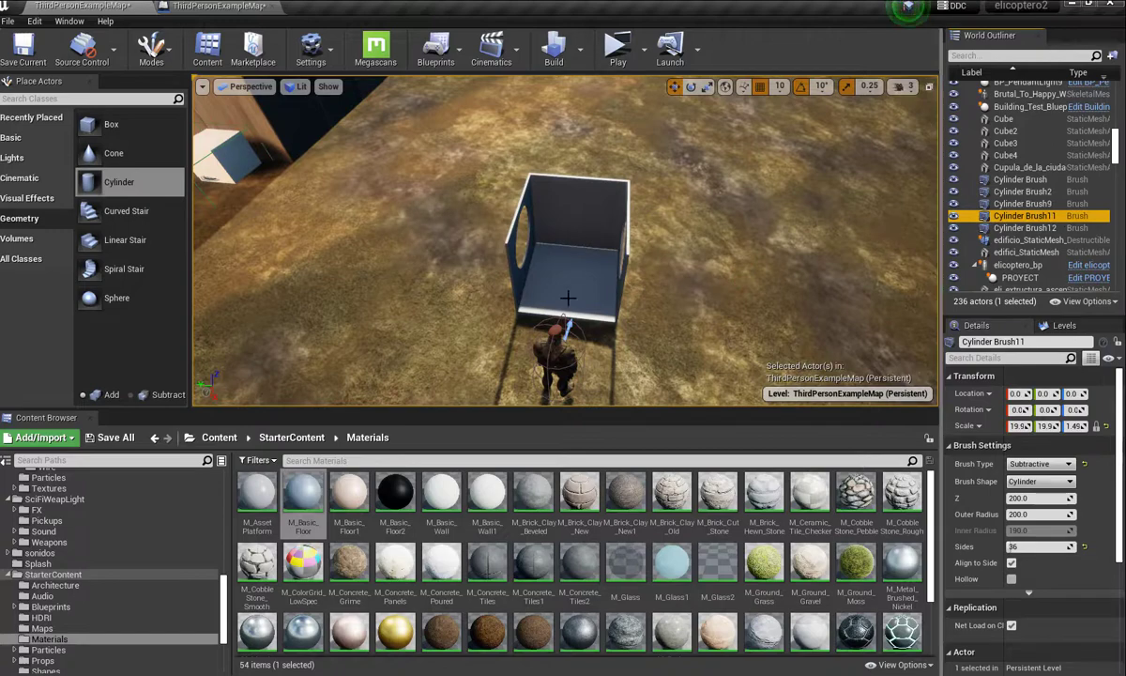
left_click(540, 280)
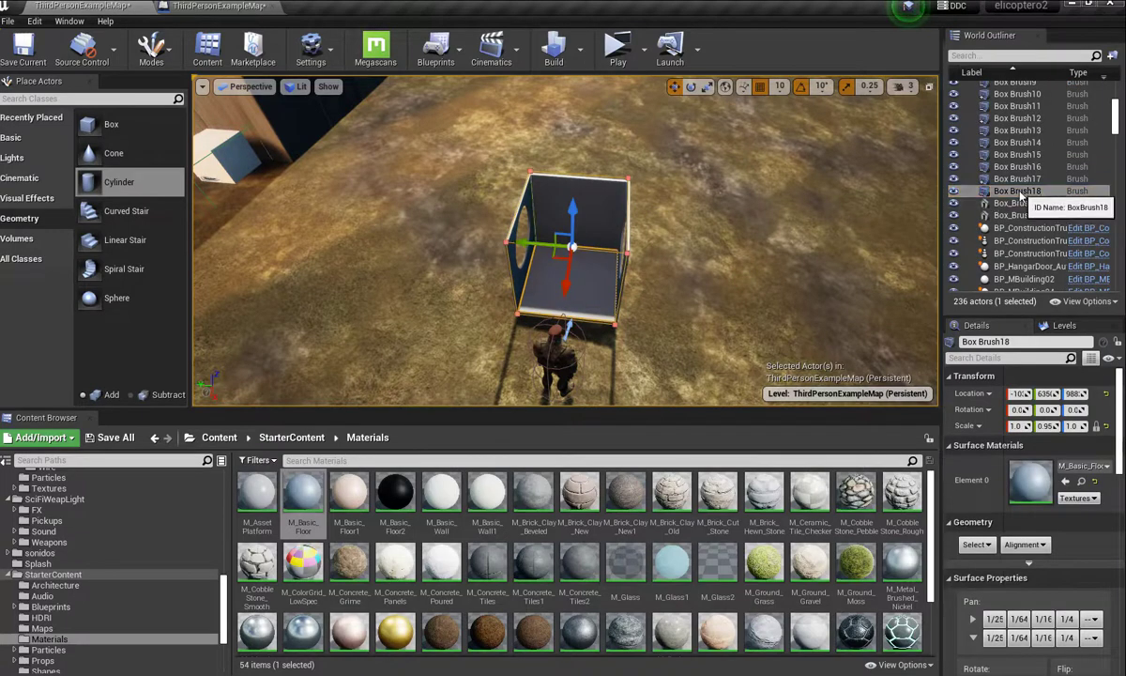
double_click(1018, 191)
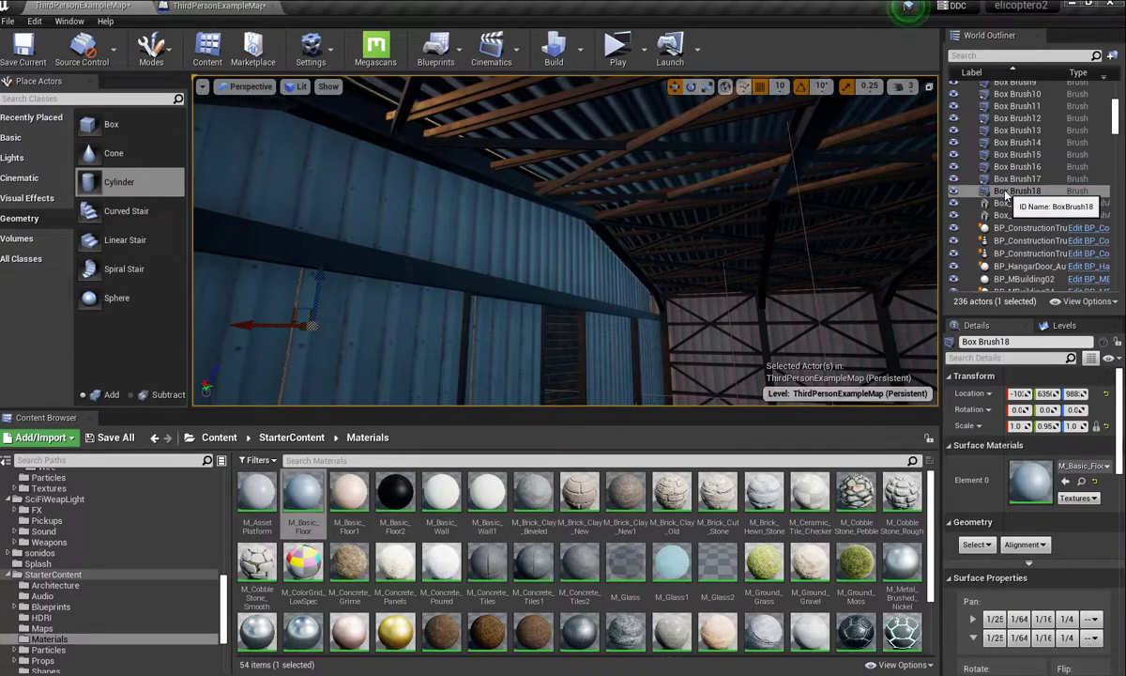
left_click(1010, 191)
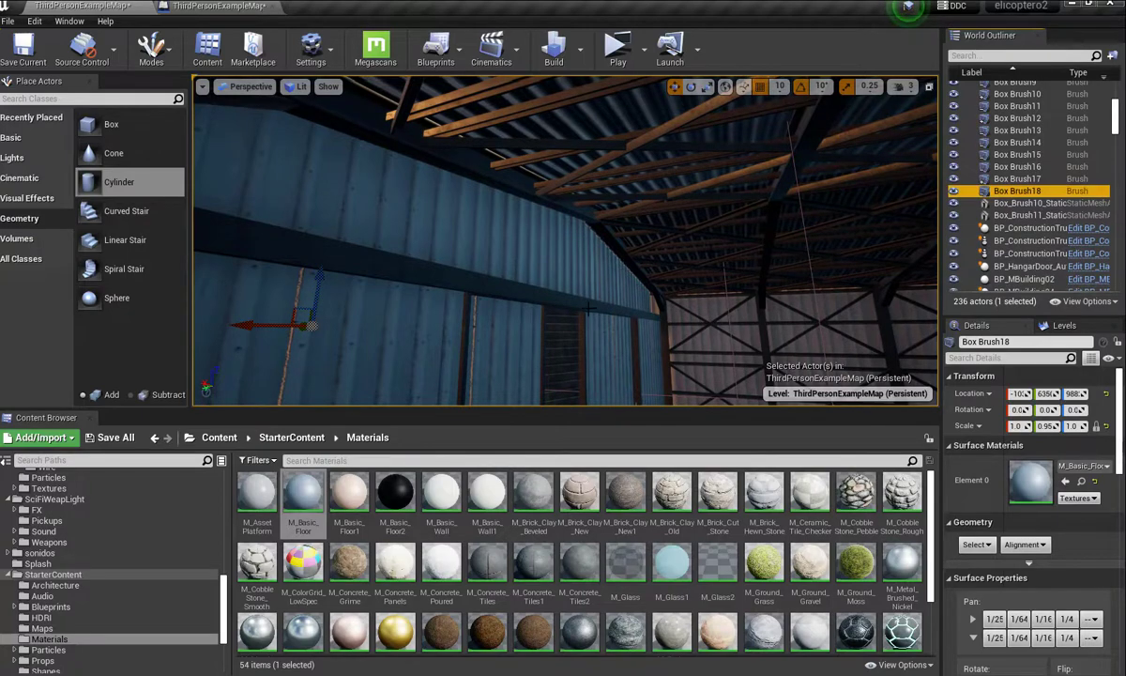
right_click_drag(600, 291, 600, 292)
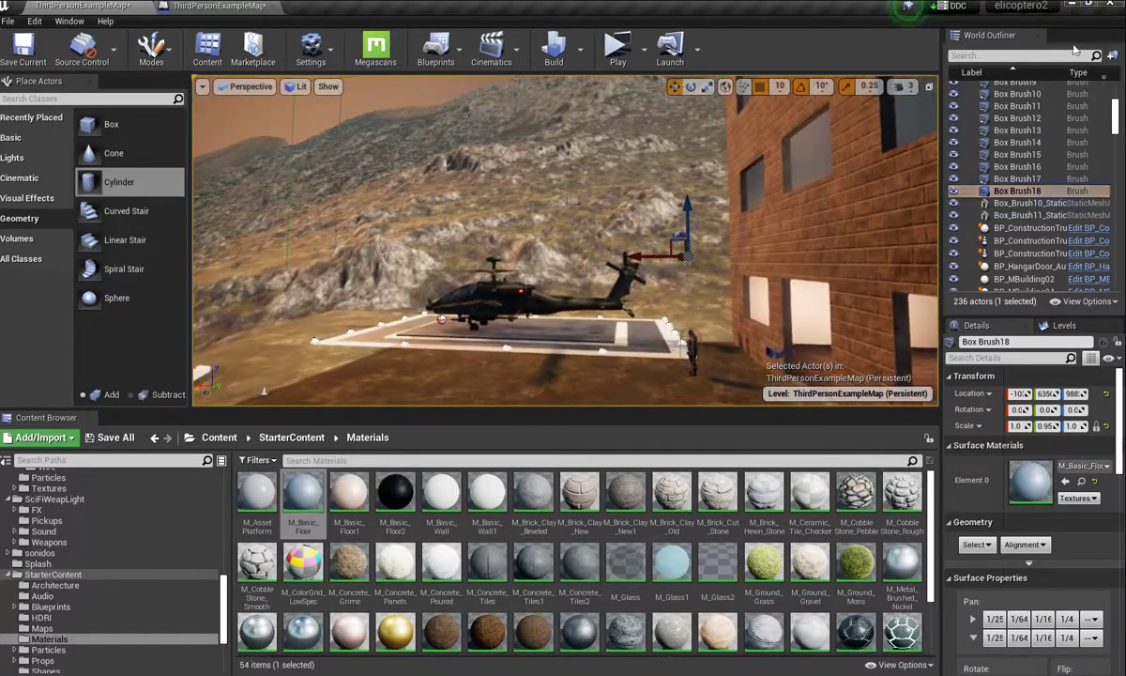
Step: Rename the subtractive Box Brush18 to 2
double_click(1021, 192)
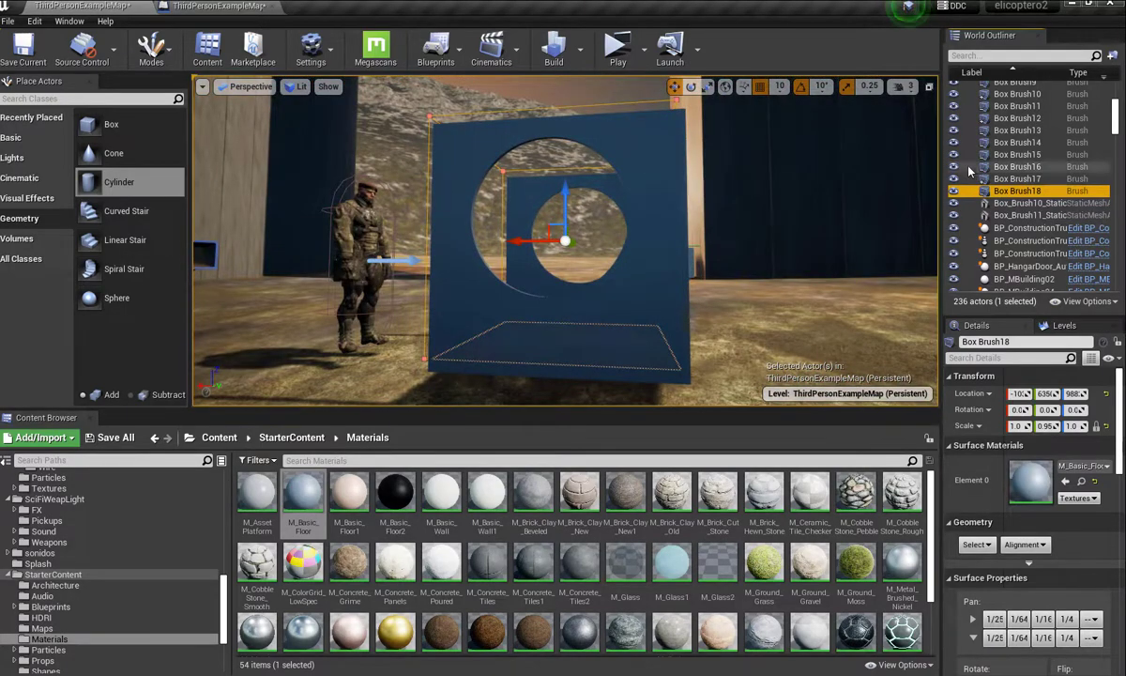
right_click_drag(774, 232, 767, 320)
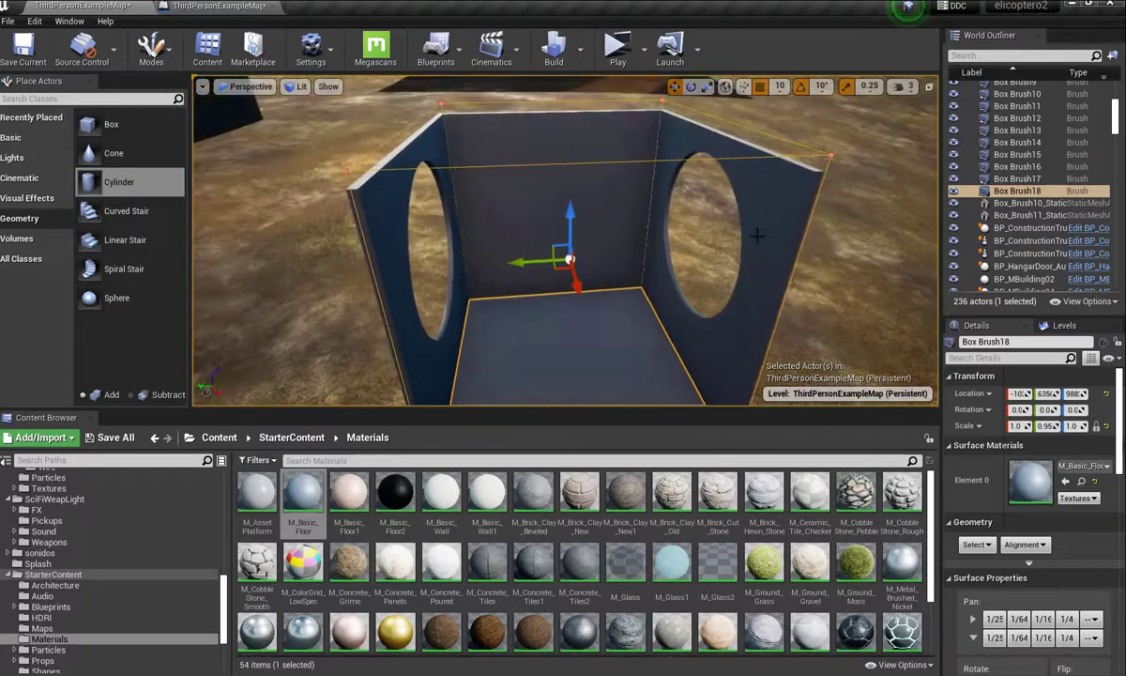
left_click(1027, 191)
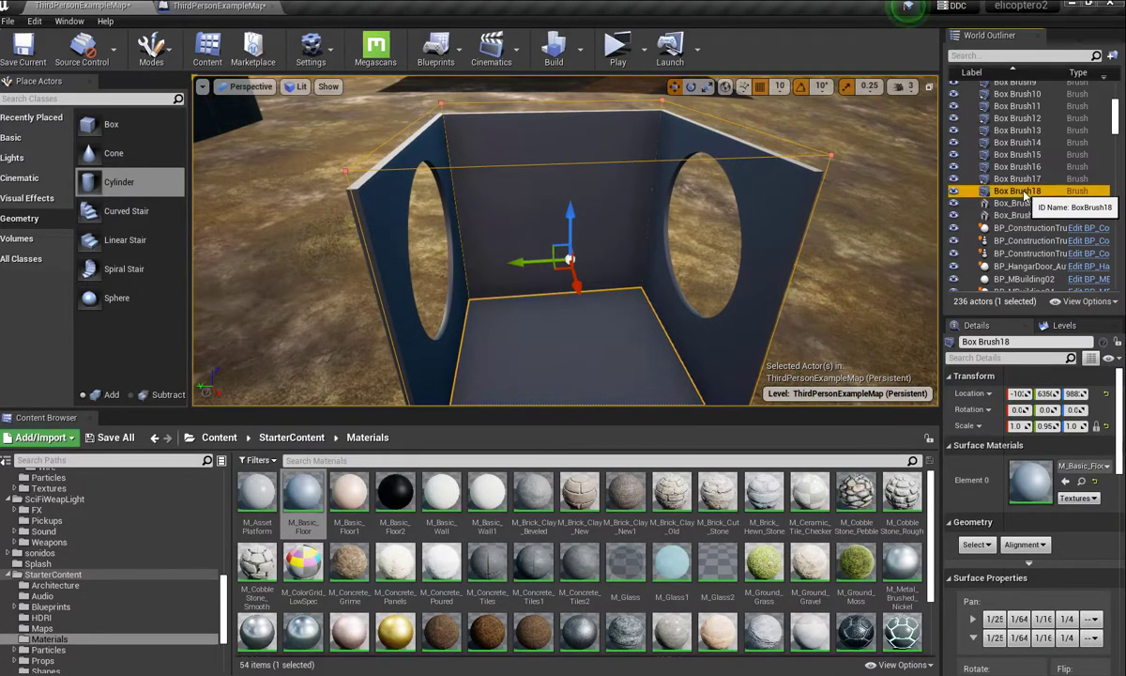
left_click(1023, 192)
type("2")
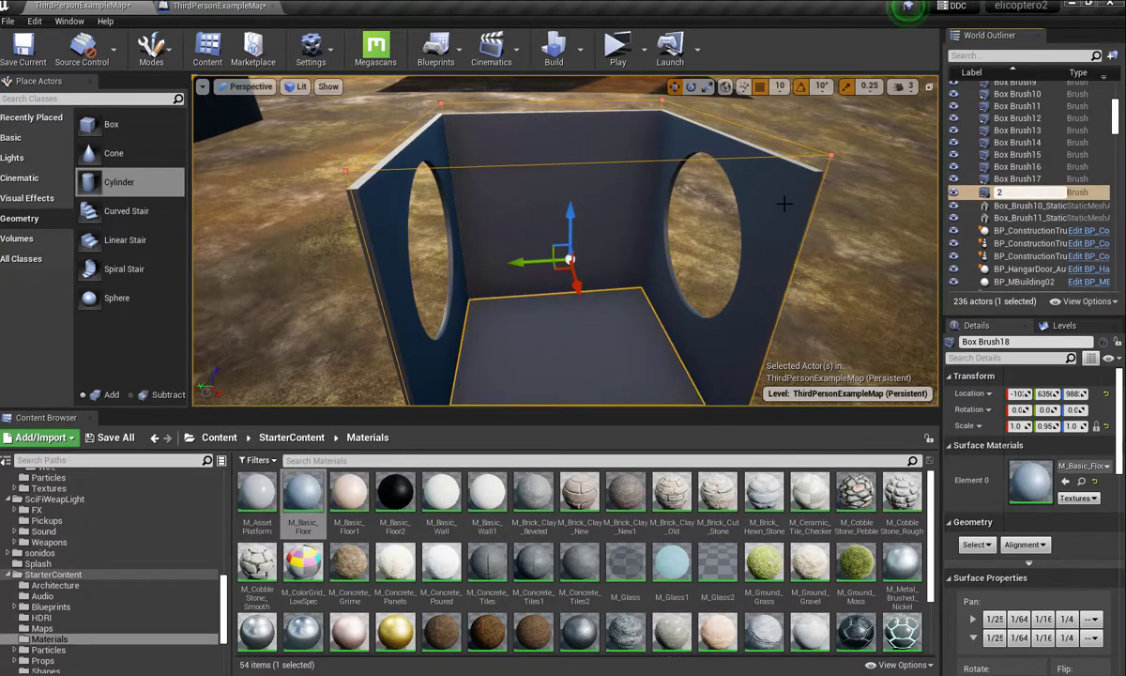
key("Return")
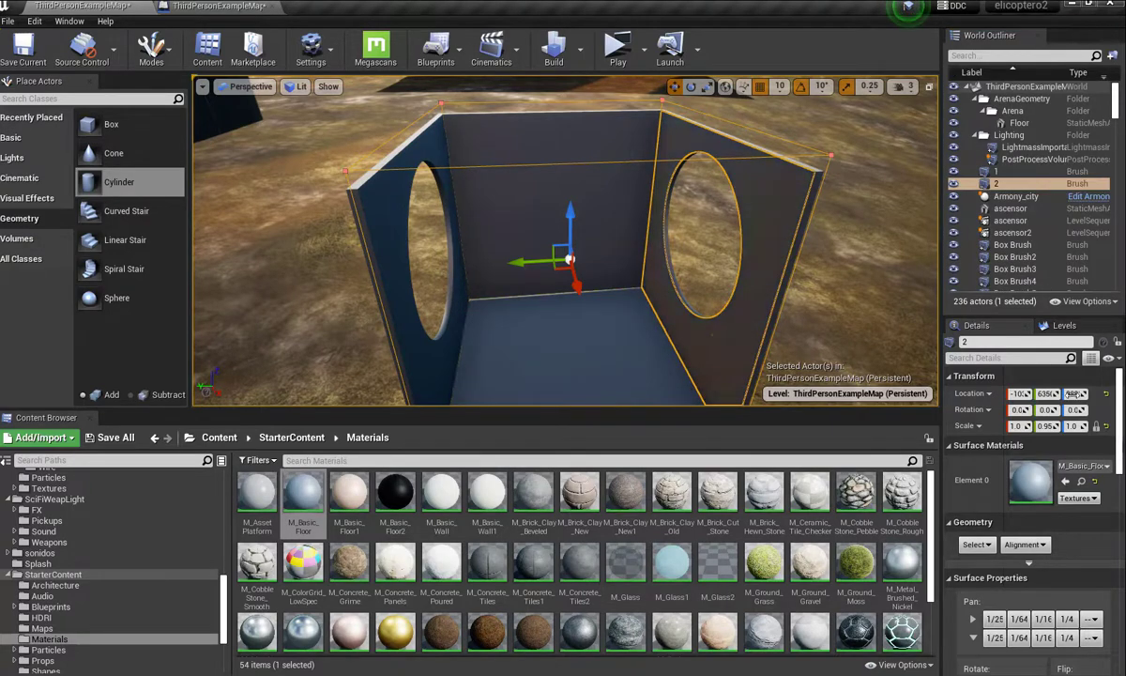
Step: Select the additive Box Brush17 and rename it to 3
scroll(1074, 394, "down", 2)
scroll(1075, 395, "down", 3)
scroll(1072, 399, "down", 1)
scroll(1070, 405, "down", 1)
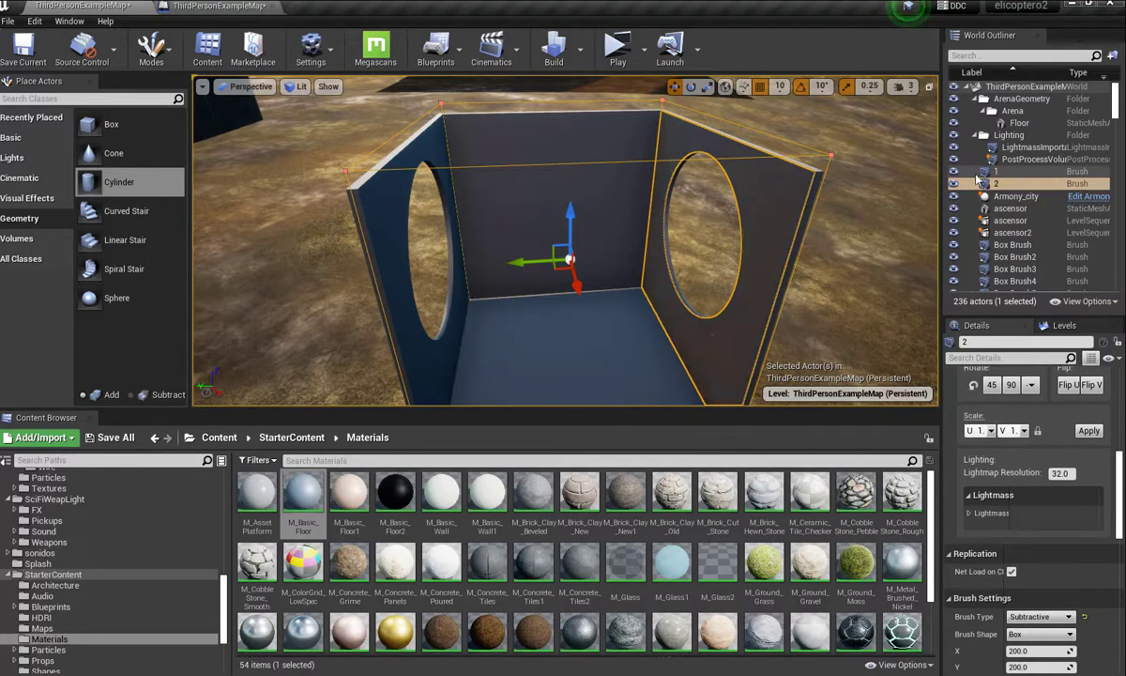
right_click_drag(788, 241, 713, 239)
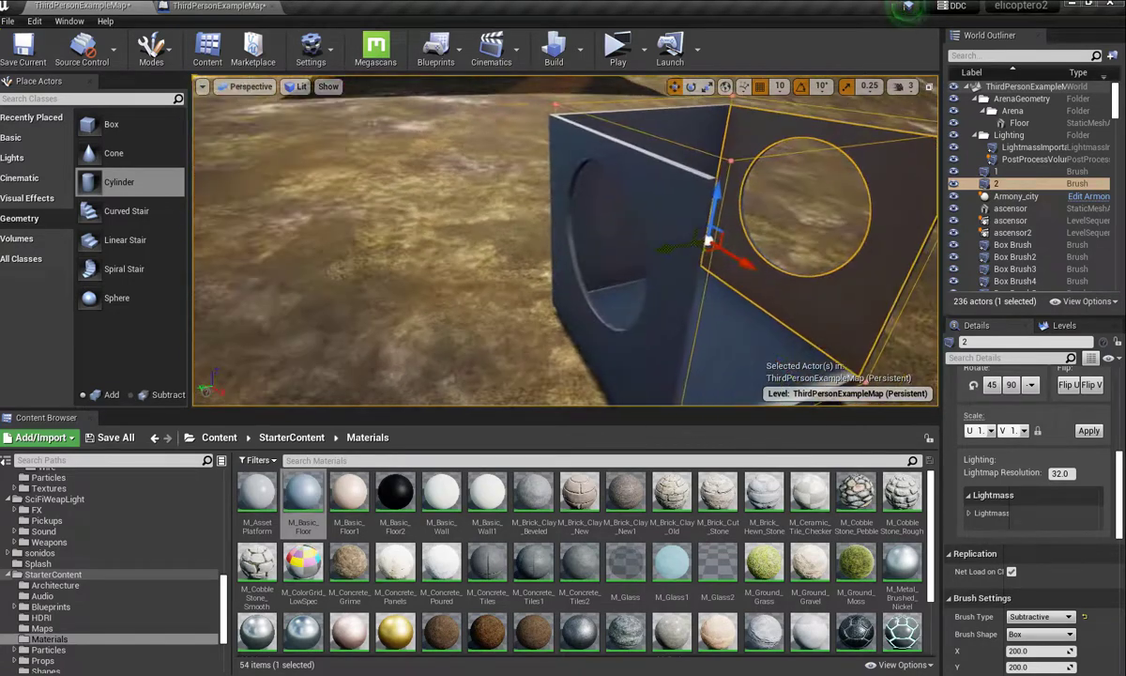
left_click(671, 274)
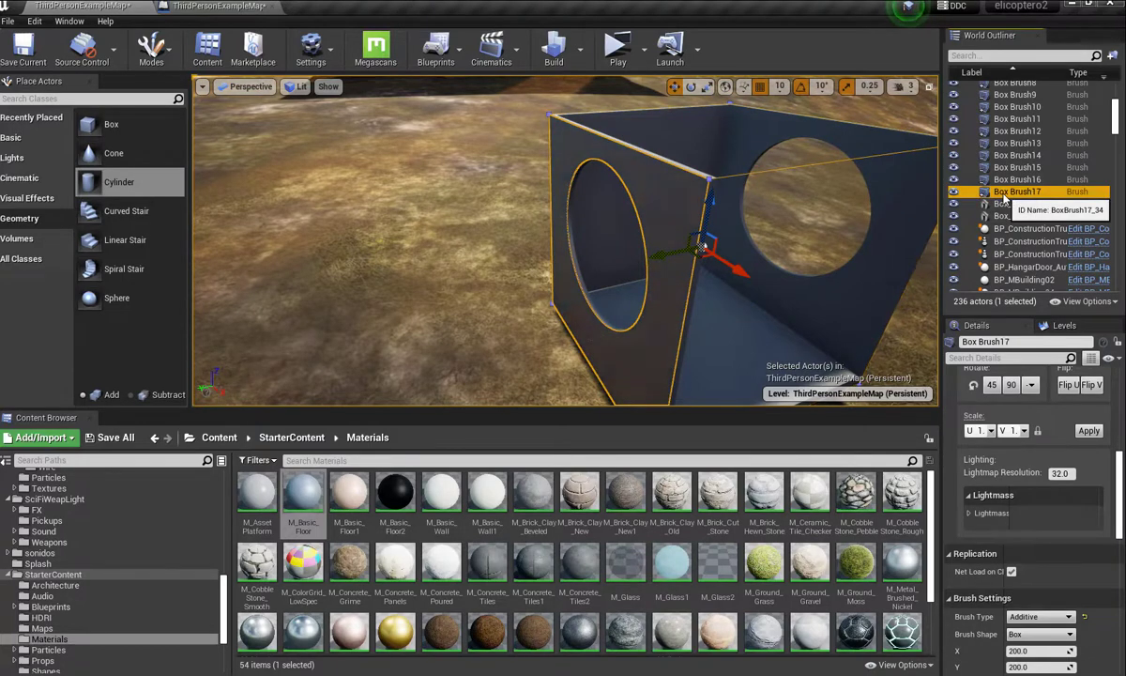
left_click(1004, 198)
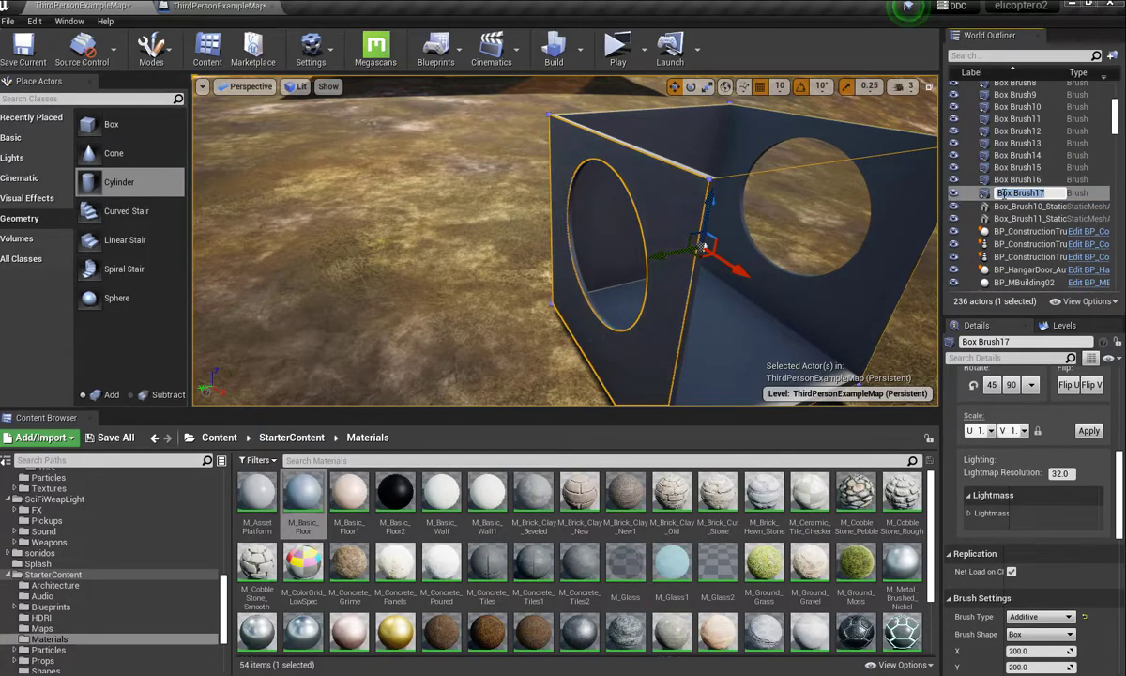
type("3")
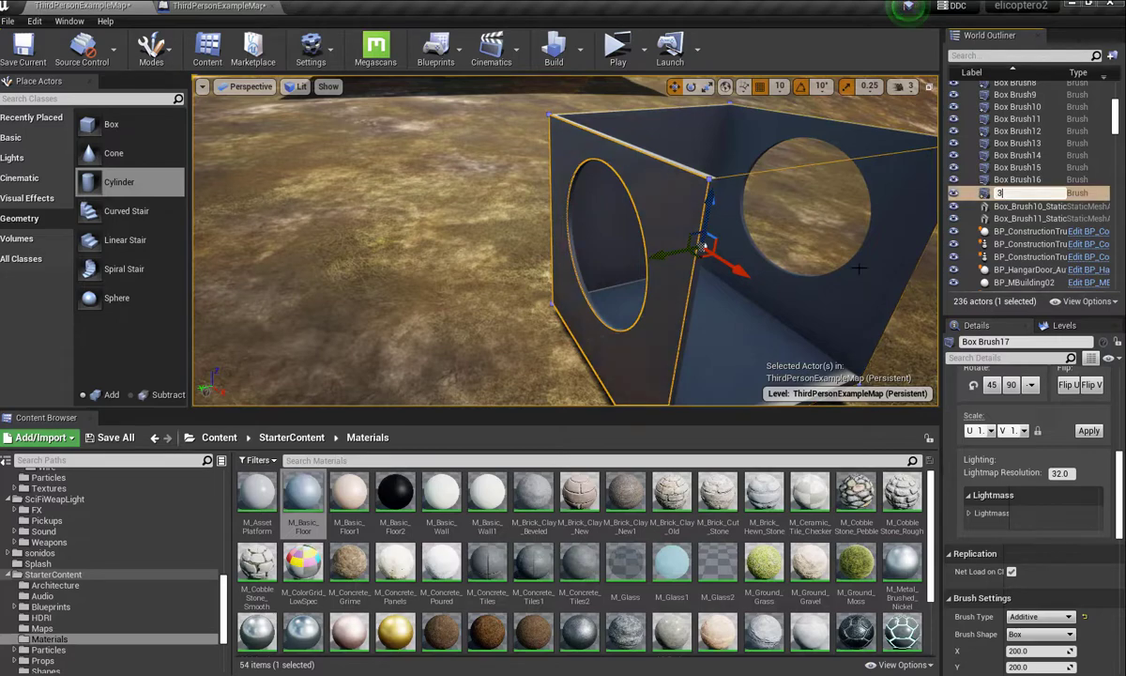
key("Return")
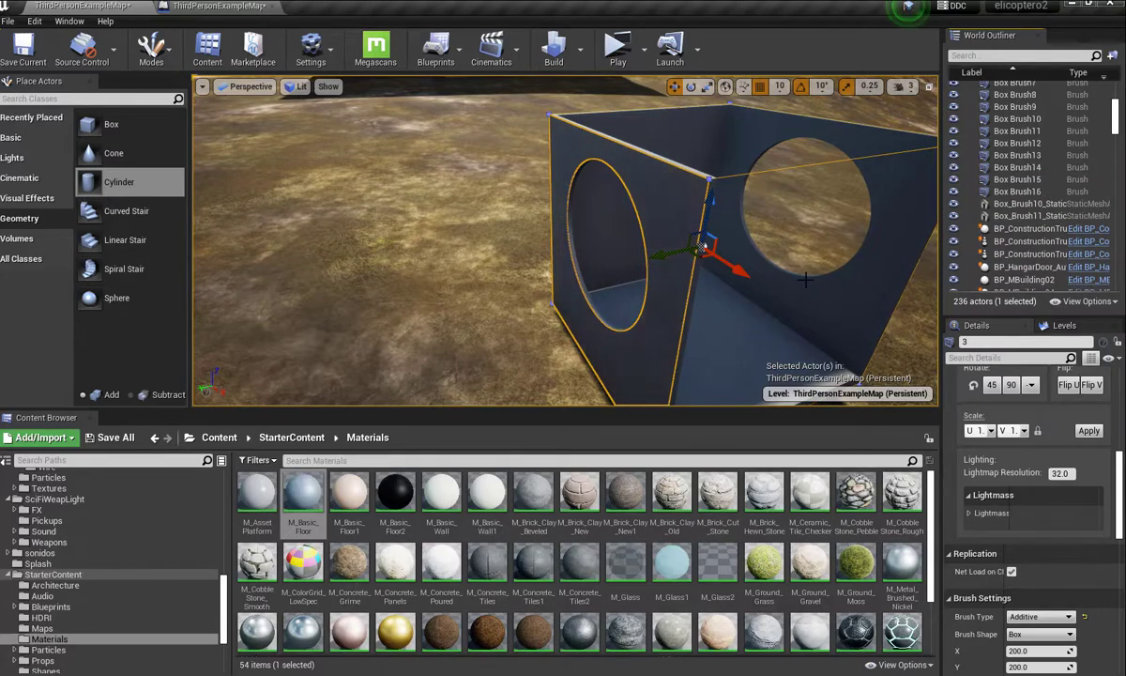
left_click(793, 262)
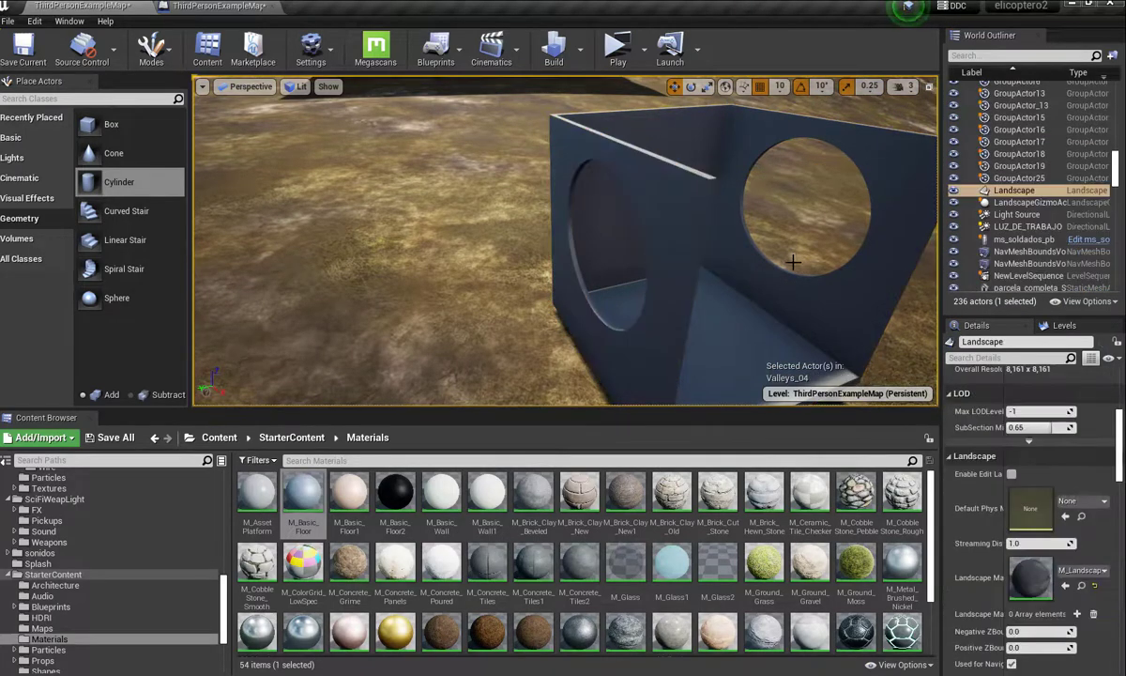
mouse_move(793, 262)
left_mouse_down()
mouse_move(845, 216)
mouse_move(751, 188)
mouse_move(751, 244)
mouse_move(769, 246)
left_mouse_up()
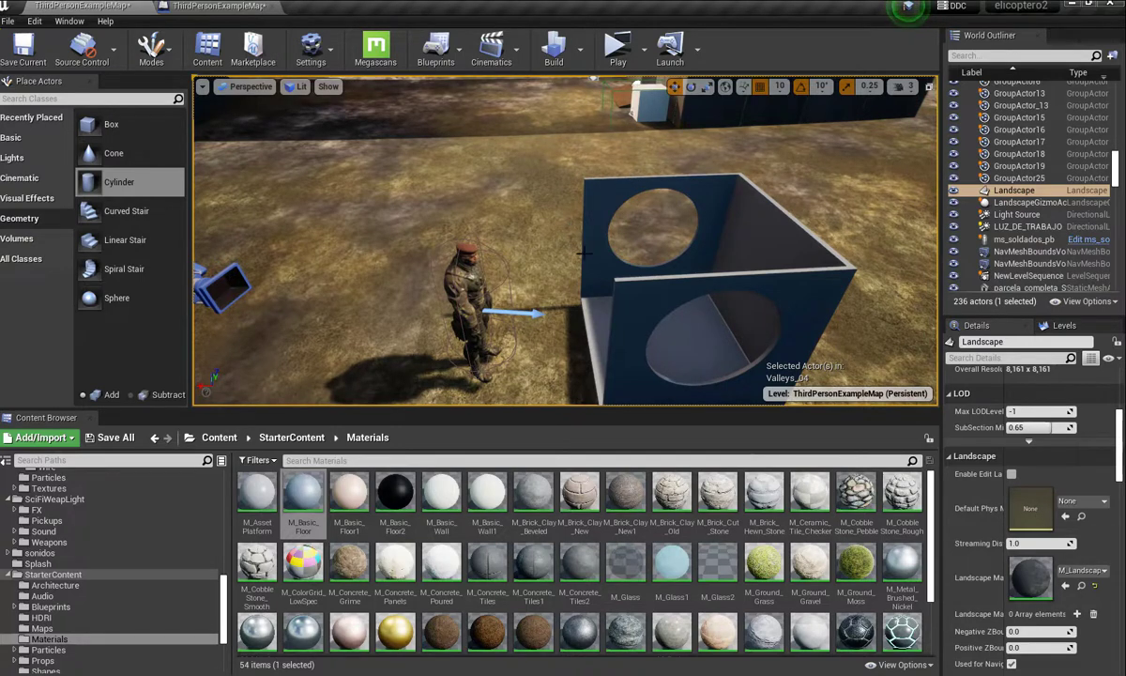
Step: Place a new additive Box brush beside the holed box and scale it up
left_click(87, 124)
left_click_drag(87, 124, 498, 313)
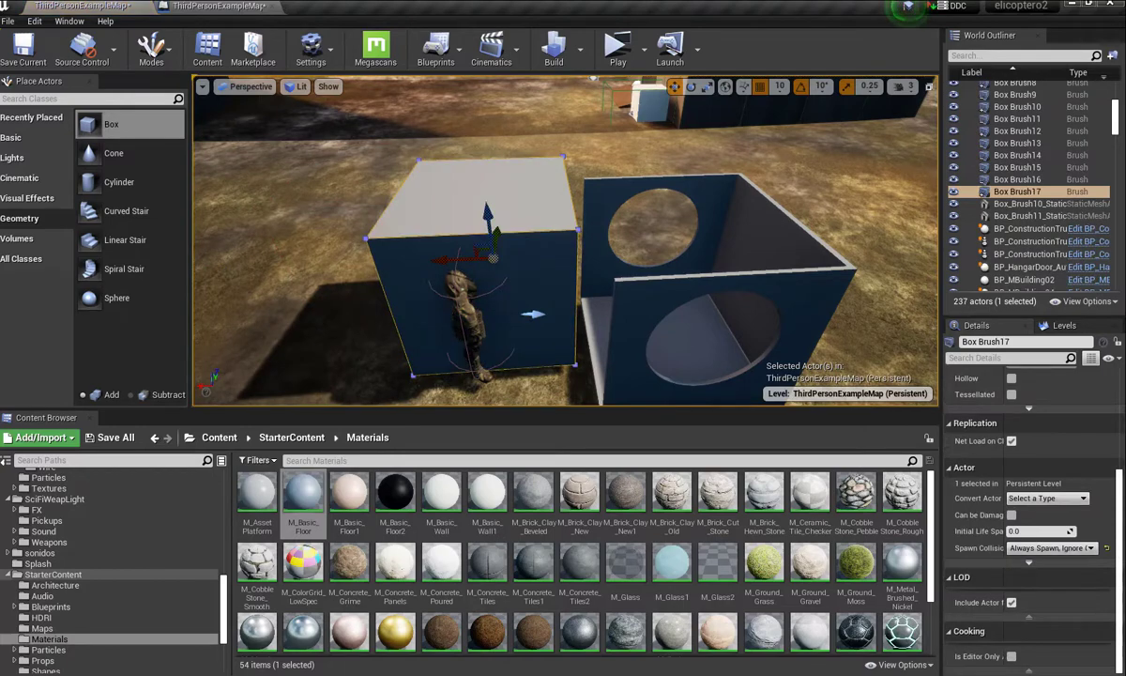
left_click(709, 86)
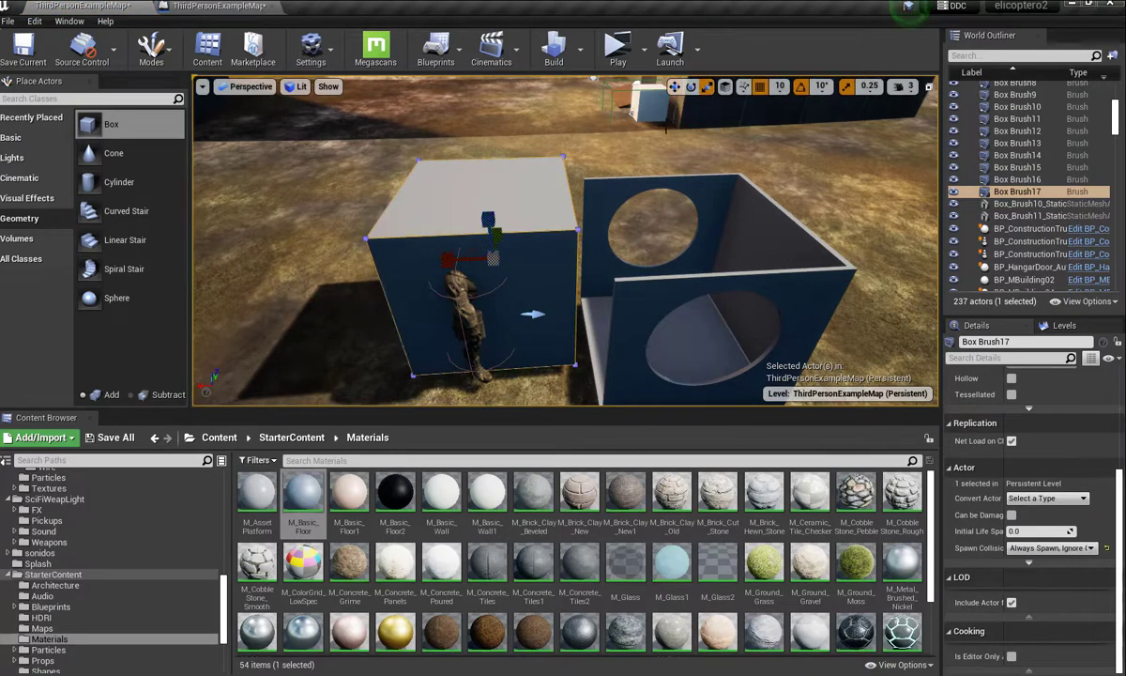
left_click_drag(512, 237, 544, 211)
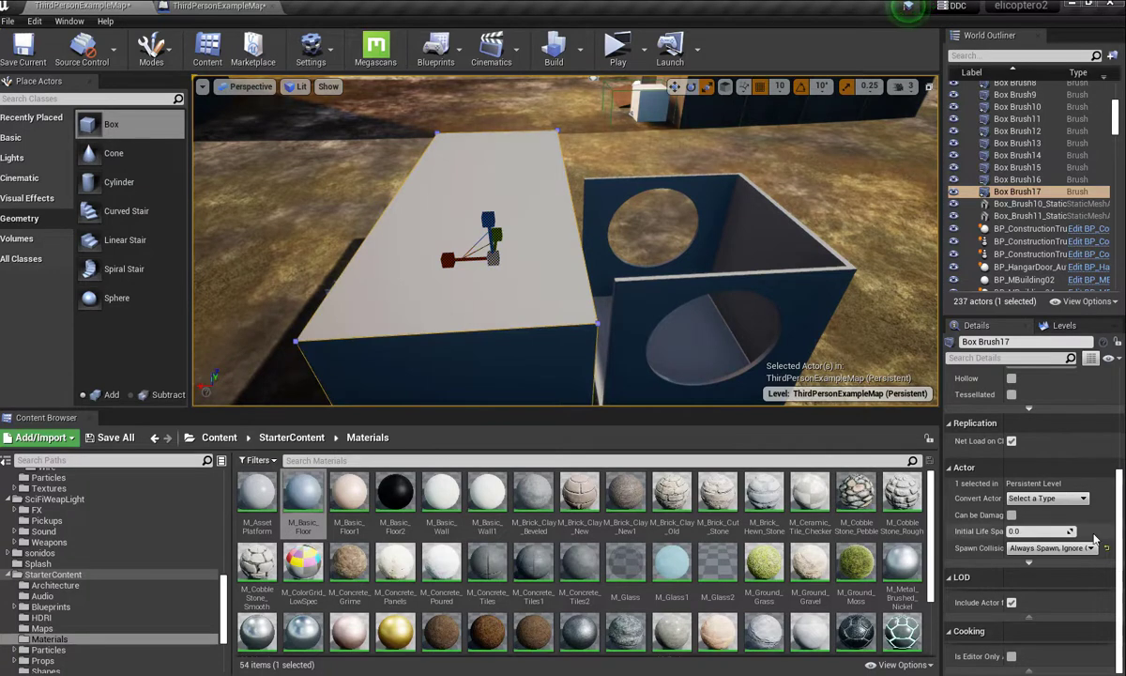
scroll(1120, 470, "up", 5)
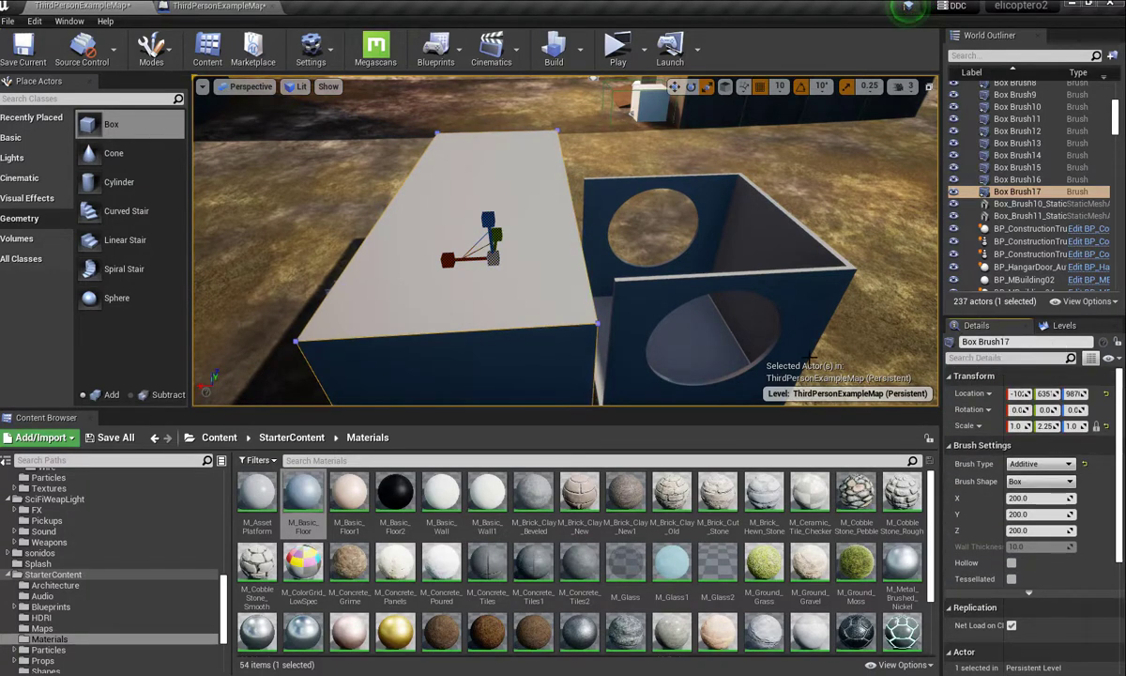
left_click(1070, 466)
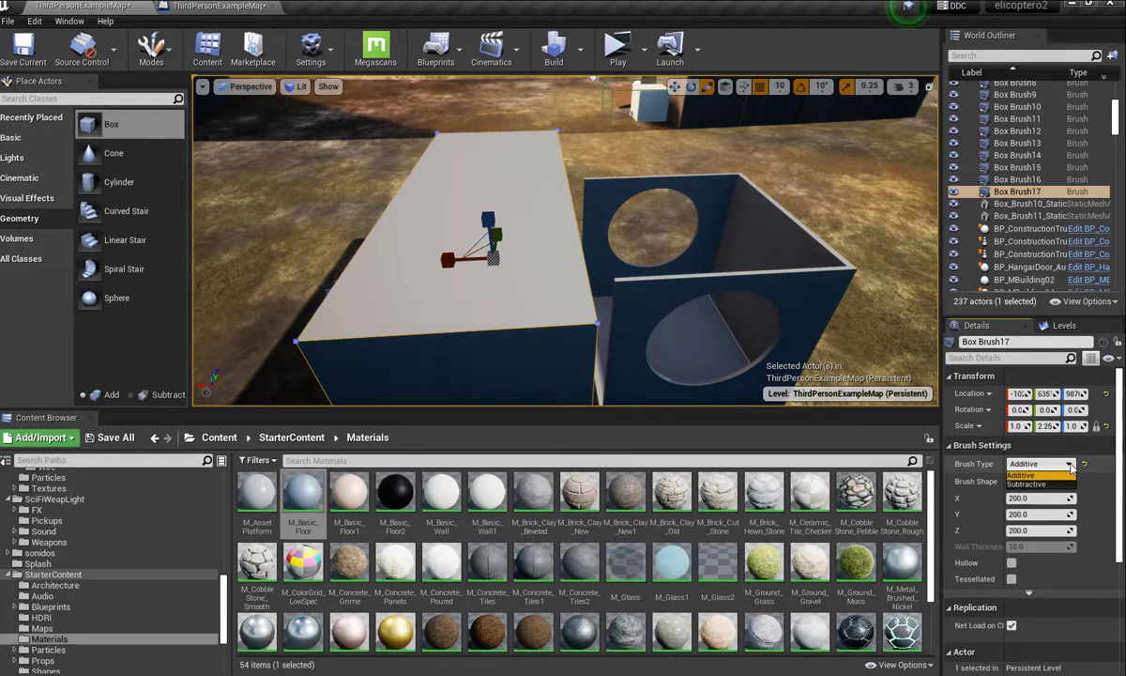
Step: Flatten the brush to Z scale 0.5, slide it against the holed box, and raise it to Z 993
mouse_move(671, 236)
right_mouse_down()
mouse_move(714, 240)
mouse_move(470, 210)
right_mouse_up()
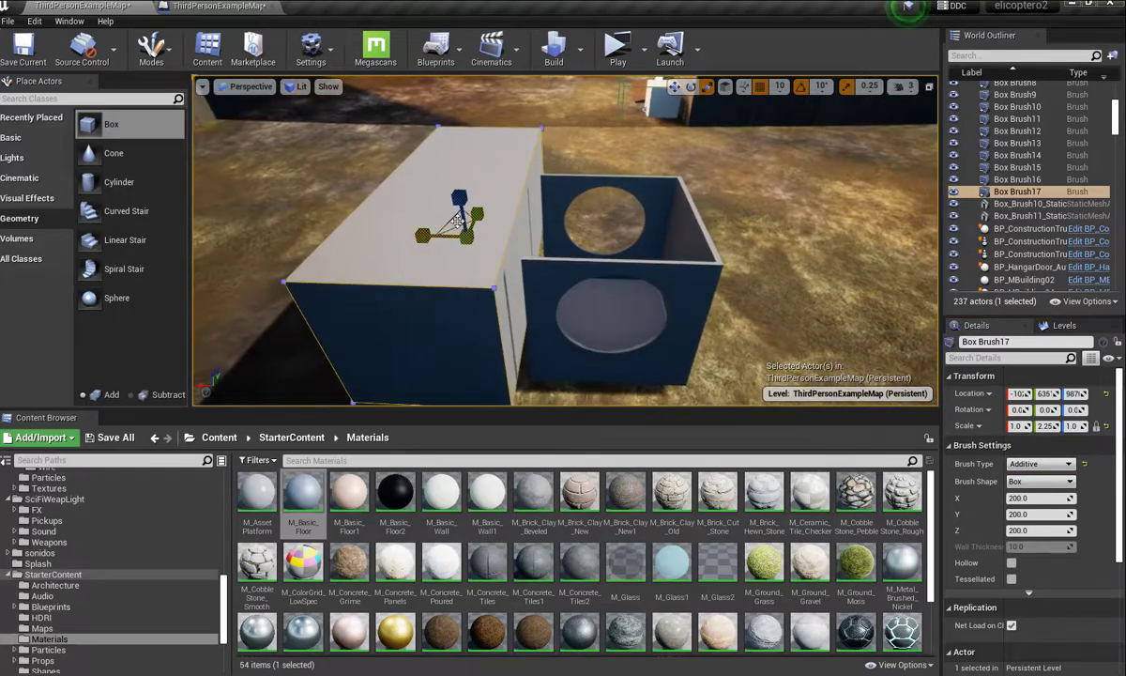
left_click_drag(459, 198, 459, 185)
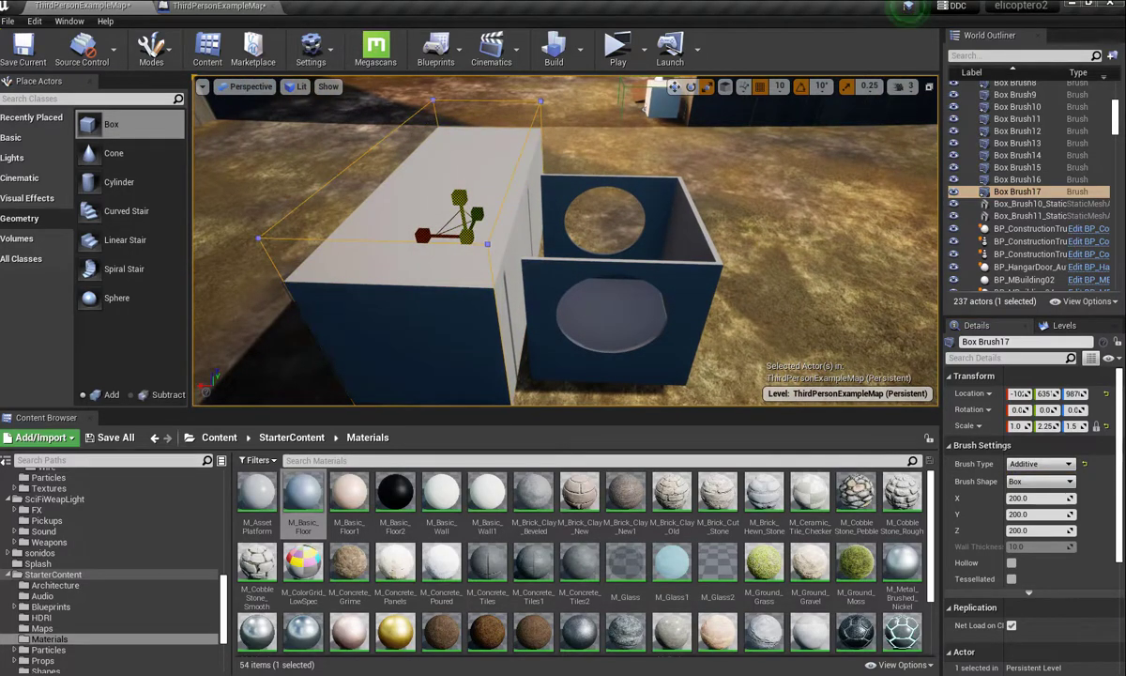
left_click(674, 86)
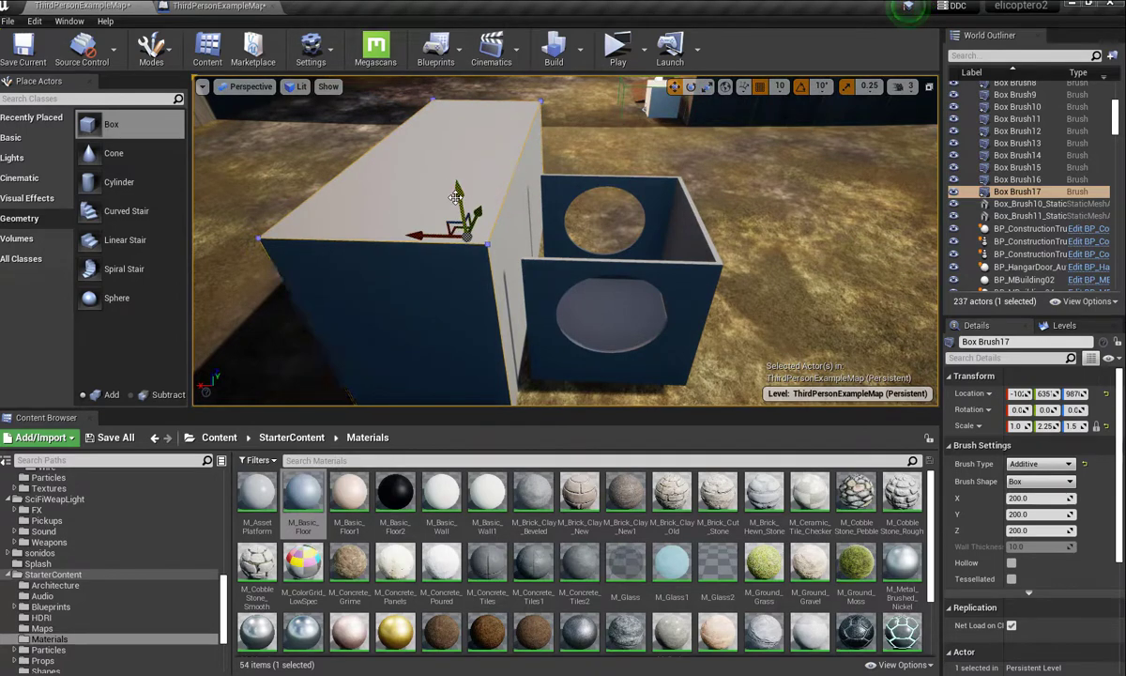
left_click(706, 87)
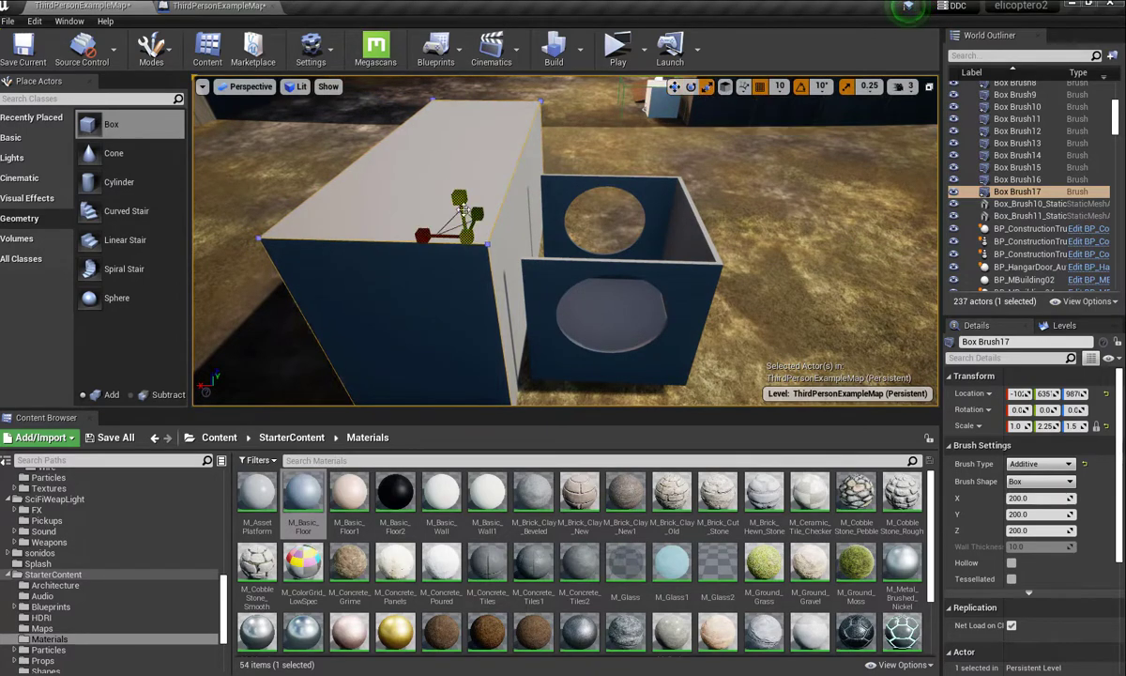
left_click_drag(459, 199, 459, 225)
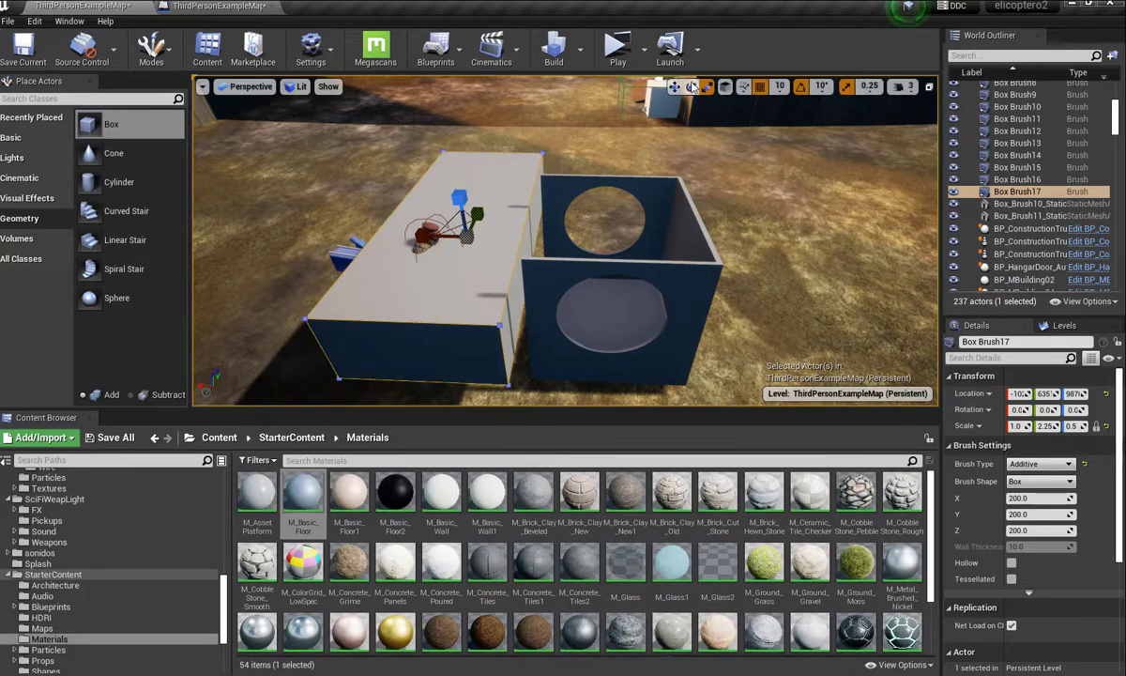
left_click(675, 87)
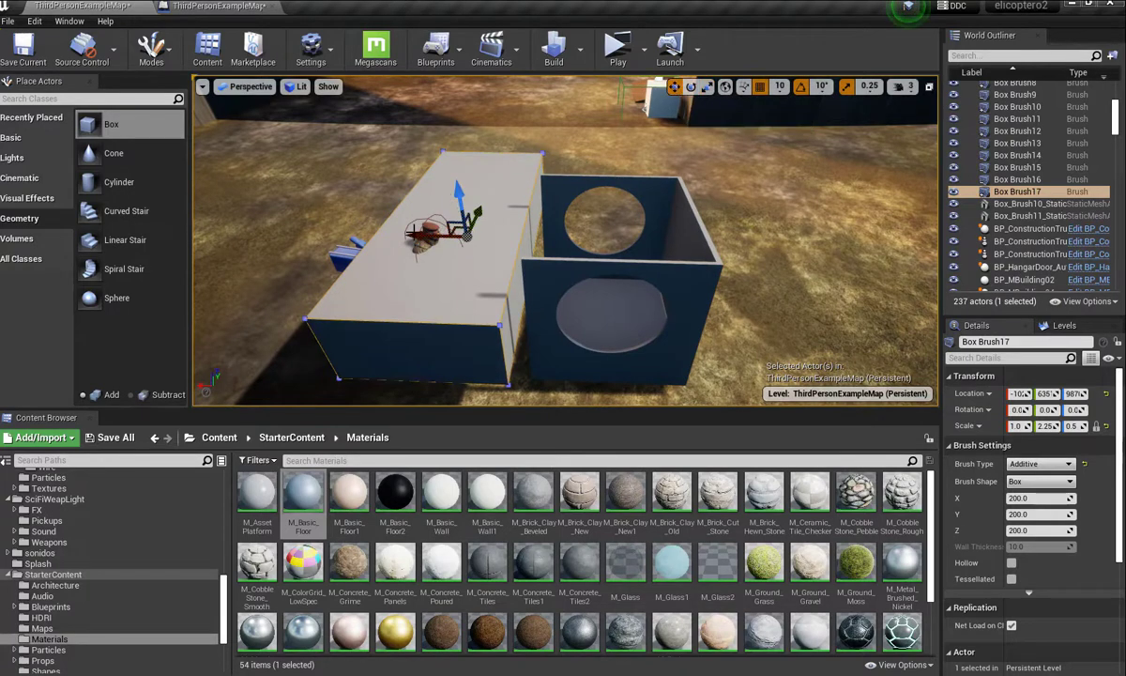
left_click_drag(416, 232, 449, 246)
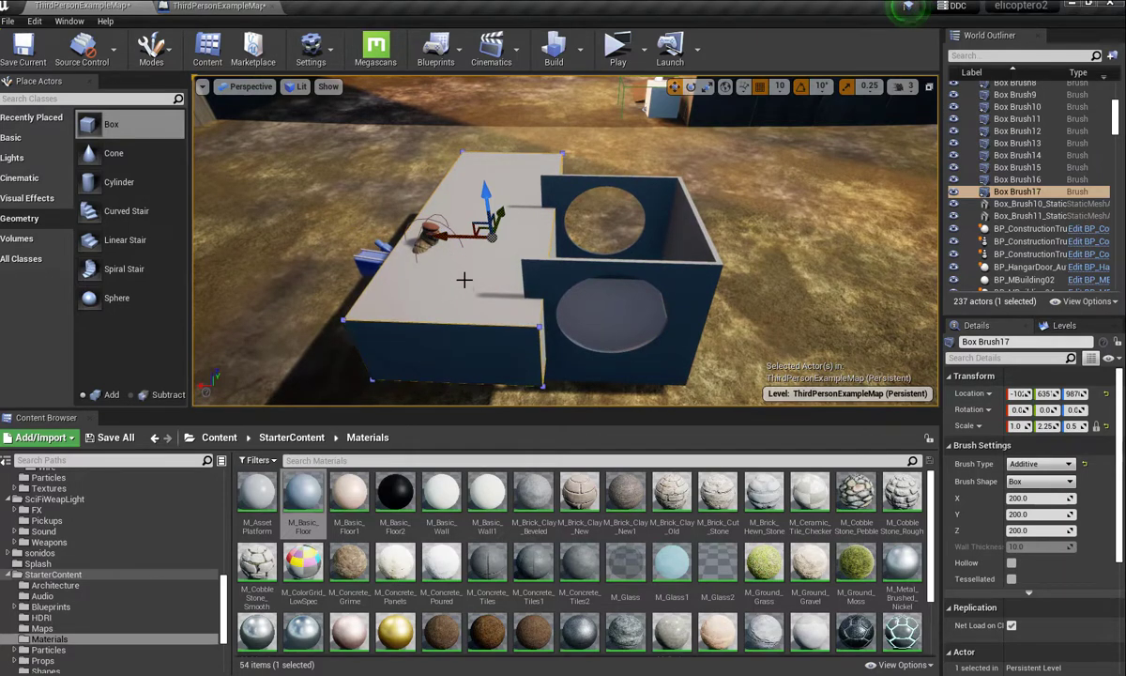
left_click_drag(483, 190, 475, 153)
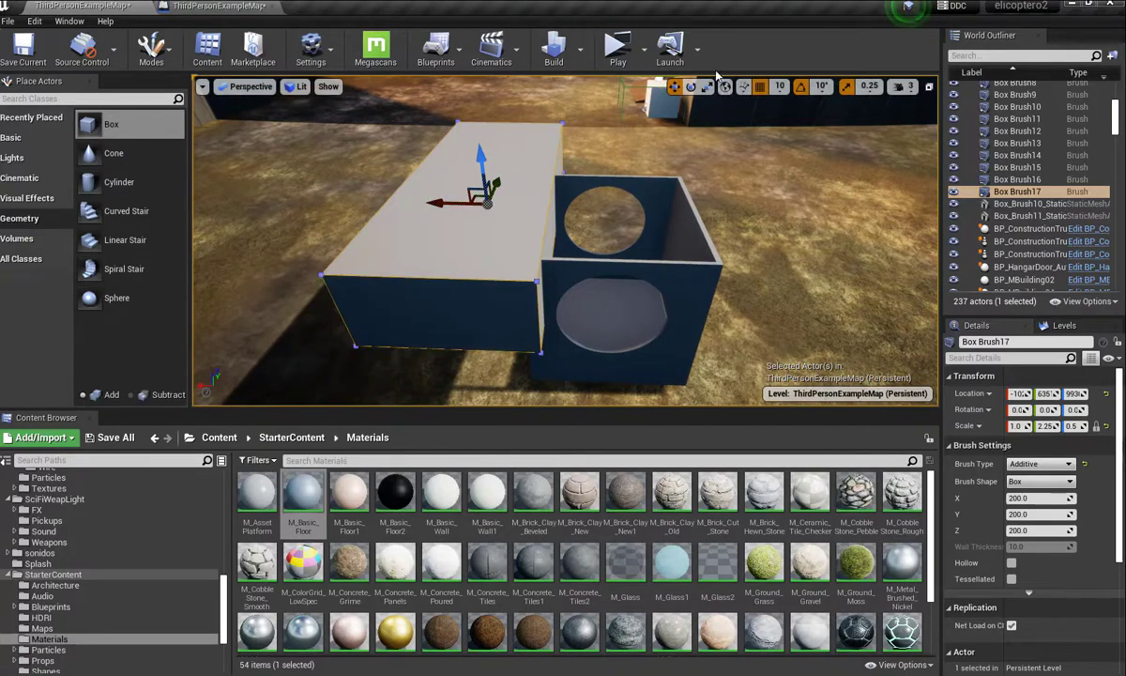
Step: Tilt Box Brush17 about -50 degrees and shift it against the holed box like a ramp
left_click(692, 88)
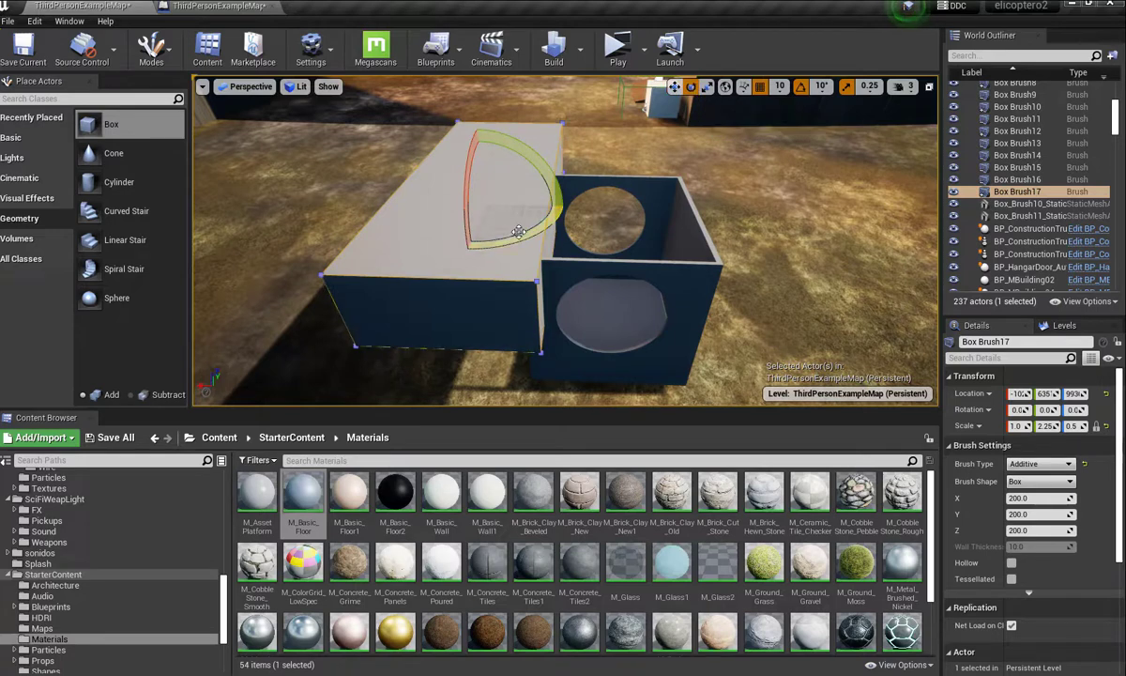
left_click_drag(501, 242, 407, 204)
key("ctrl+z")
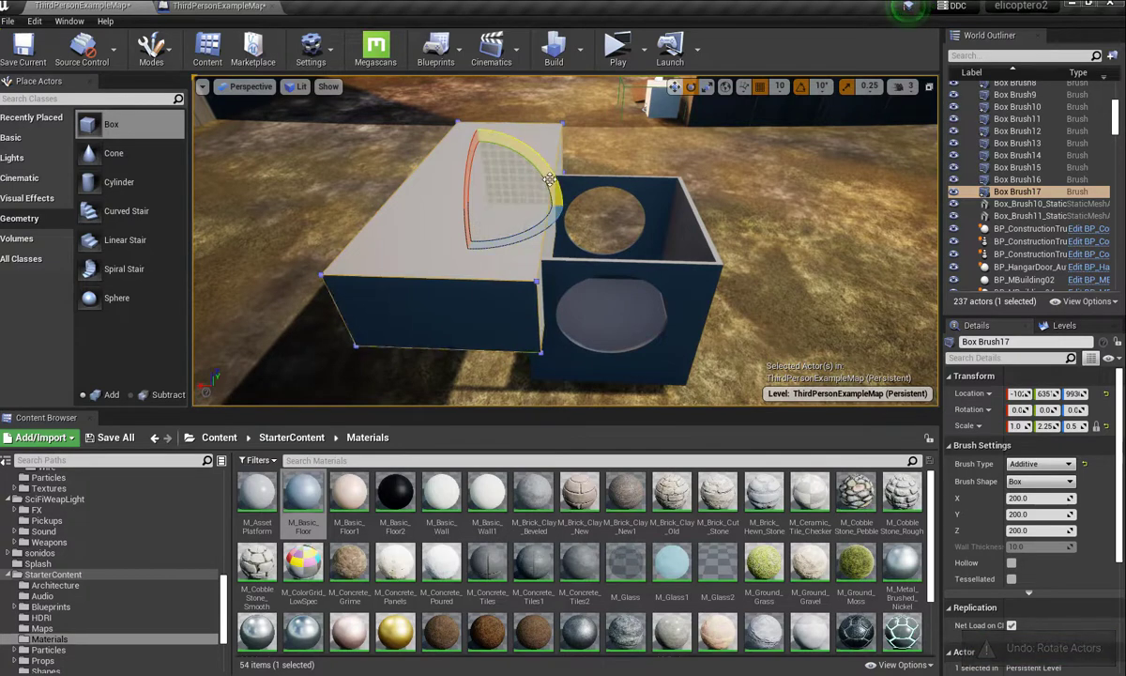
left_click_drag(549, 178, 600, 246)
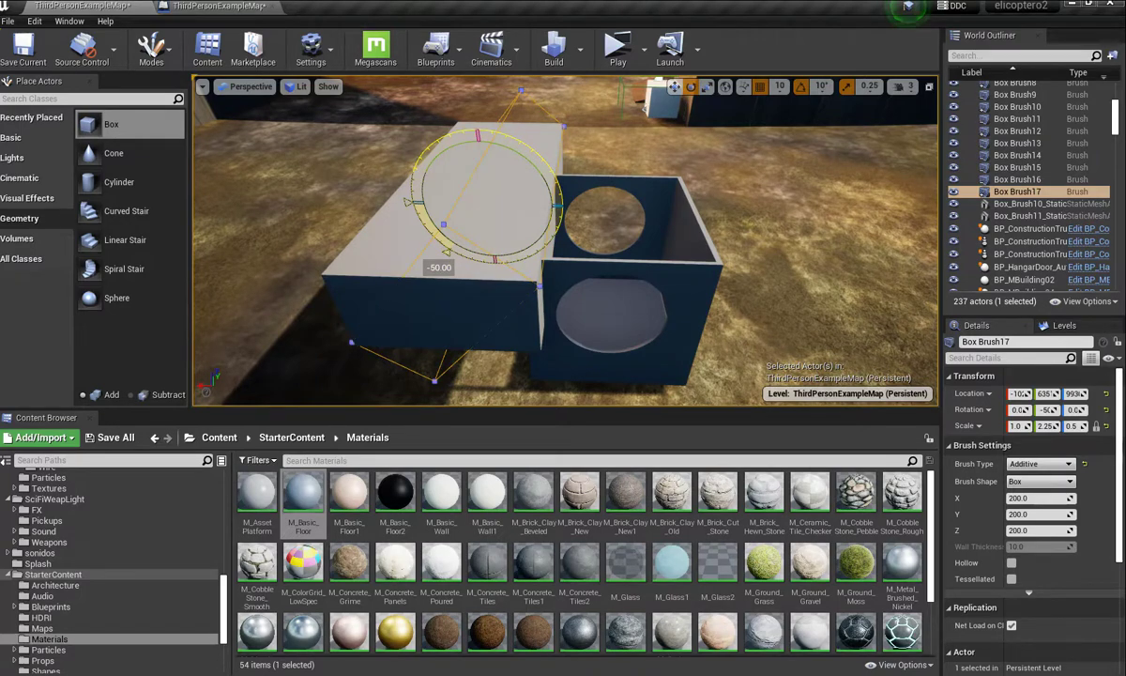
left_click_drag(601, 246, 557, 182)
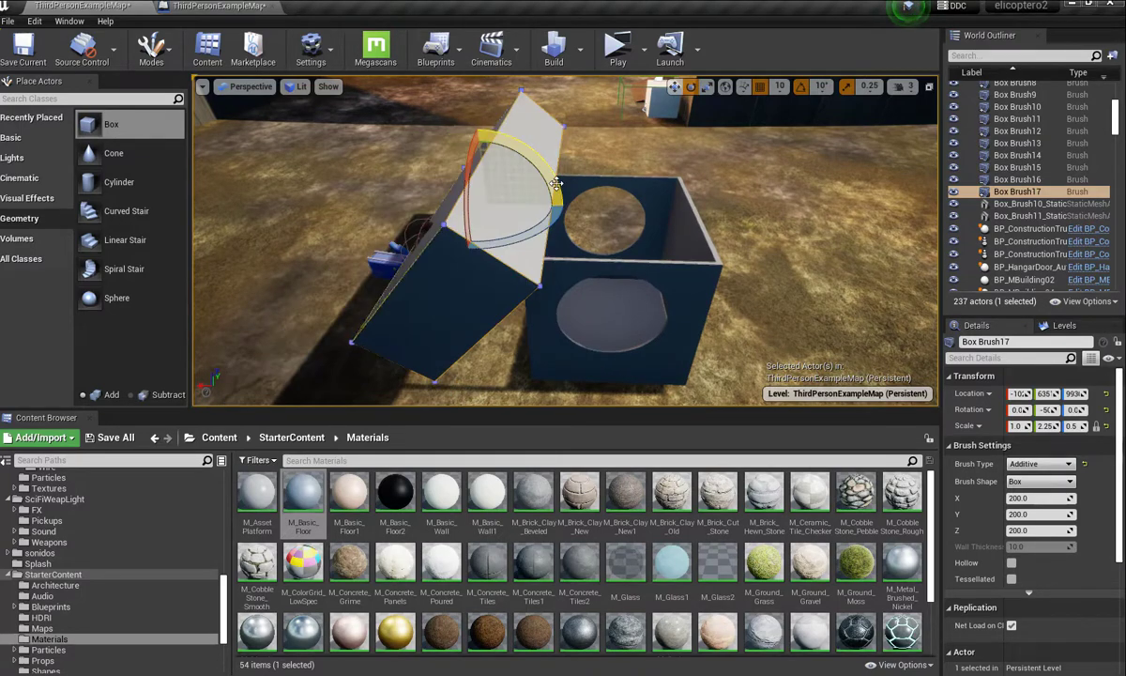
left_click(674, 86)
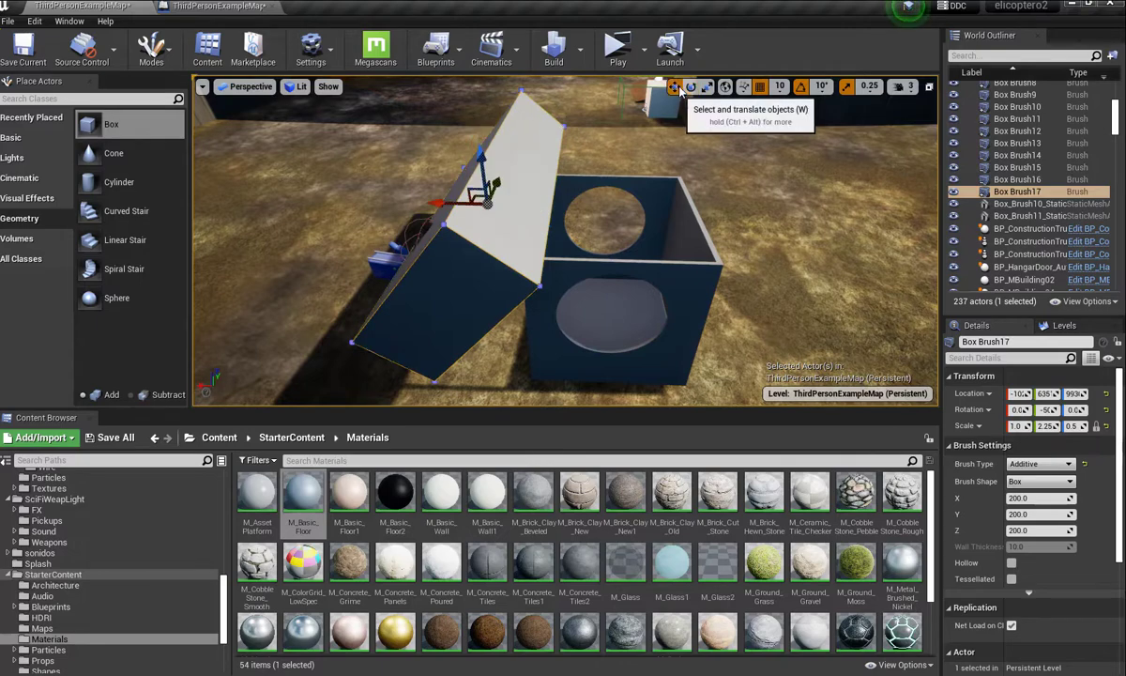
left_click_drag(451, 199, 462, 204)
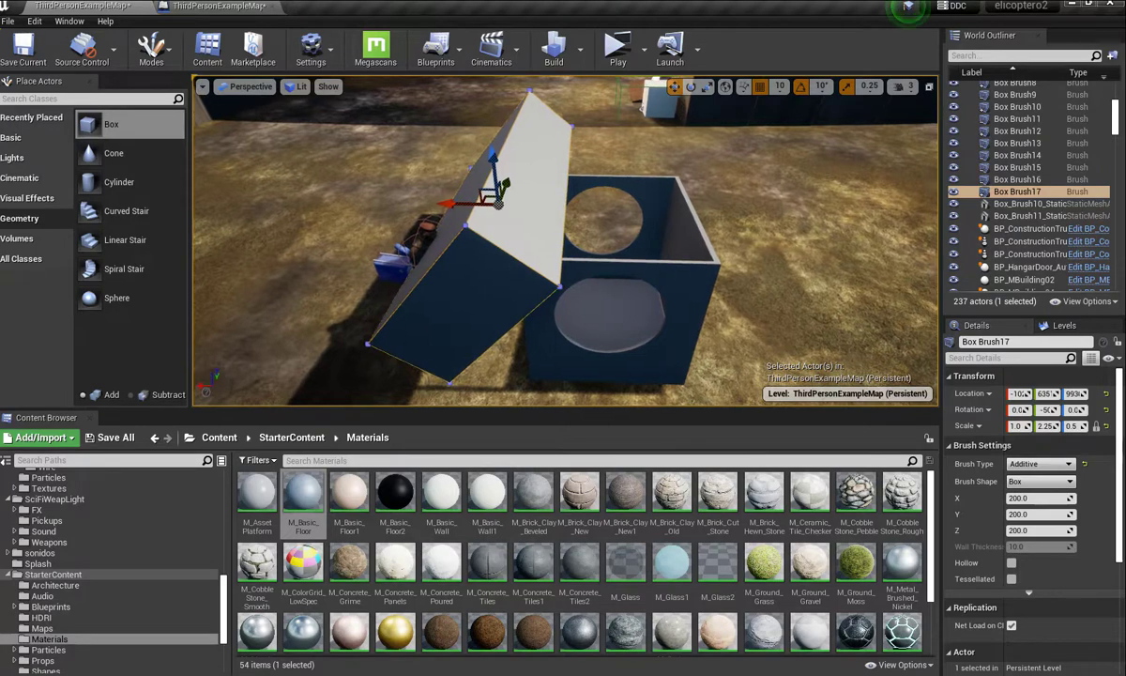
right_click_drag(741, 239, 629, 239)
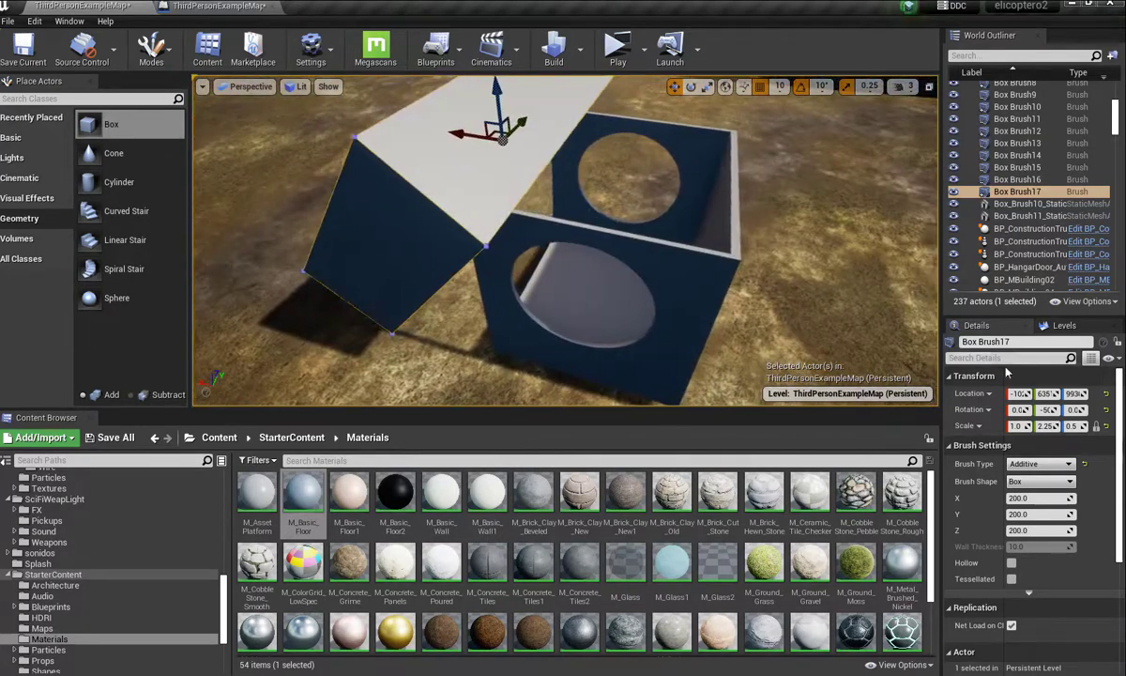
Step: Set Box Brush17's Brush Type to Subtractive and nudge it sideways to slice the box's top
left_click(1037, 464)
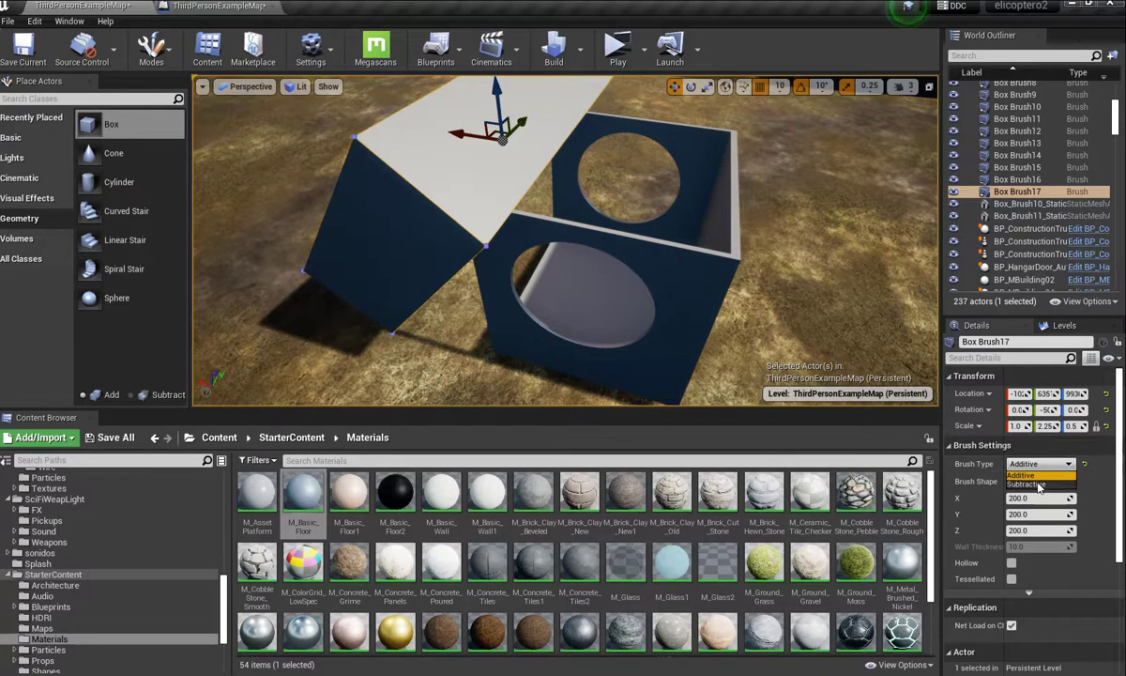
left_click(1030, 481)
right_click_drag(863, 326, 826, 325)
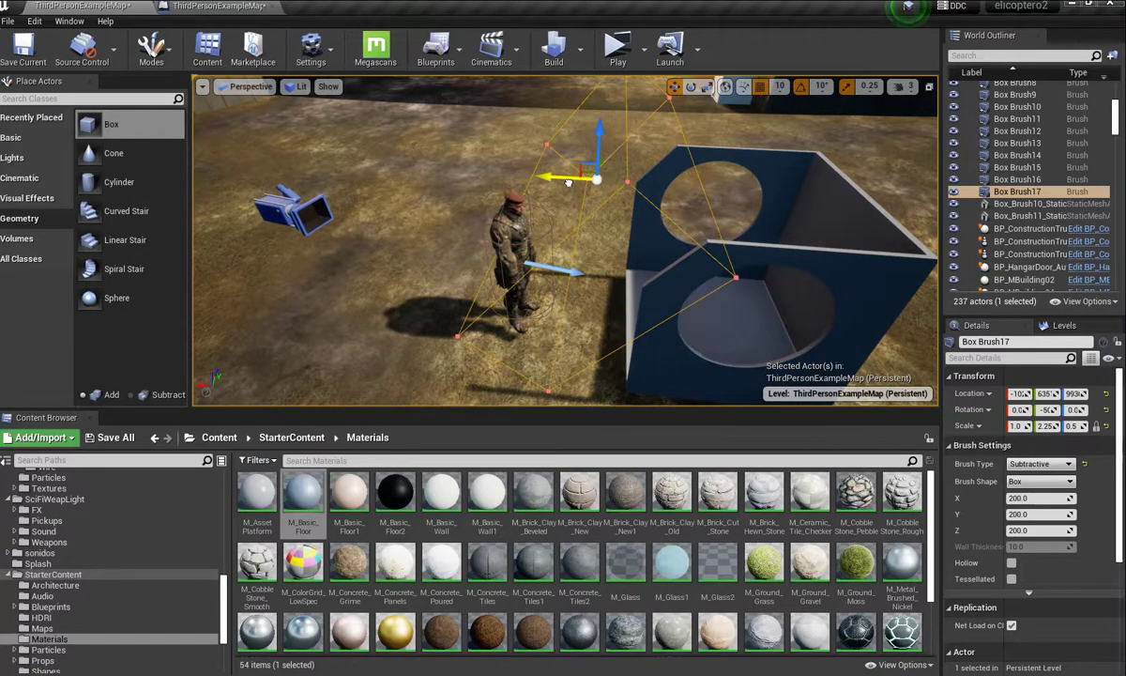
left_click_drag(561, 178, 569, 178)
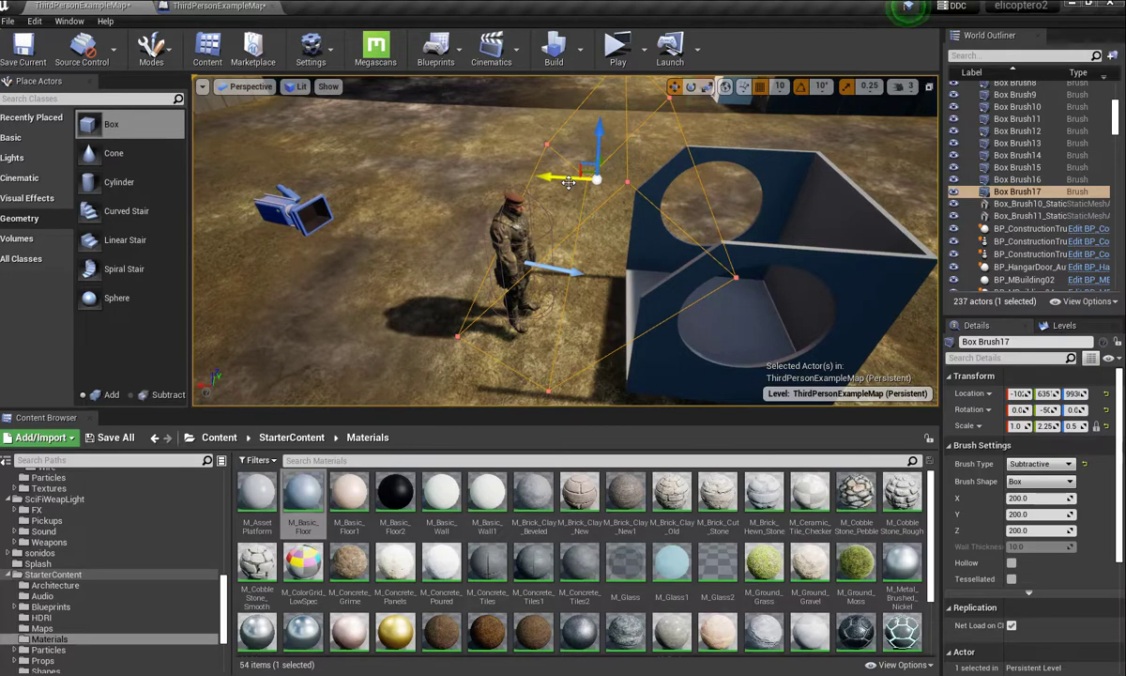
left_click_drag(570, 182, 579, 182)
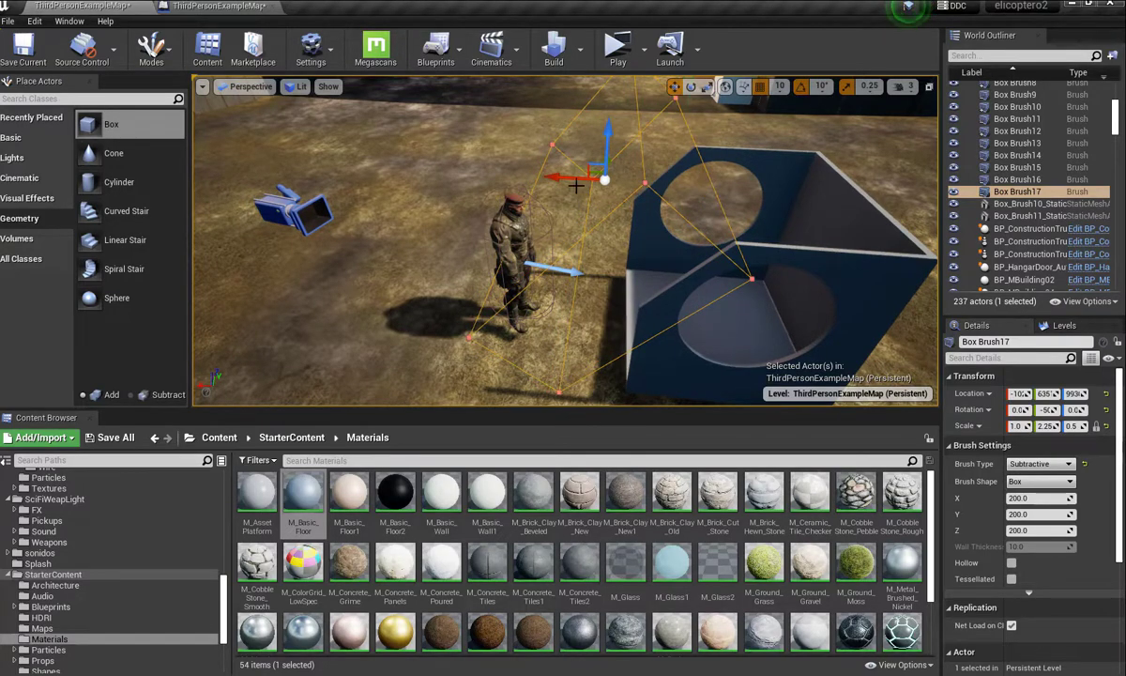
left_click_drag(532, 279, 310, 281, "alt")
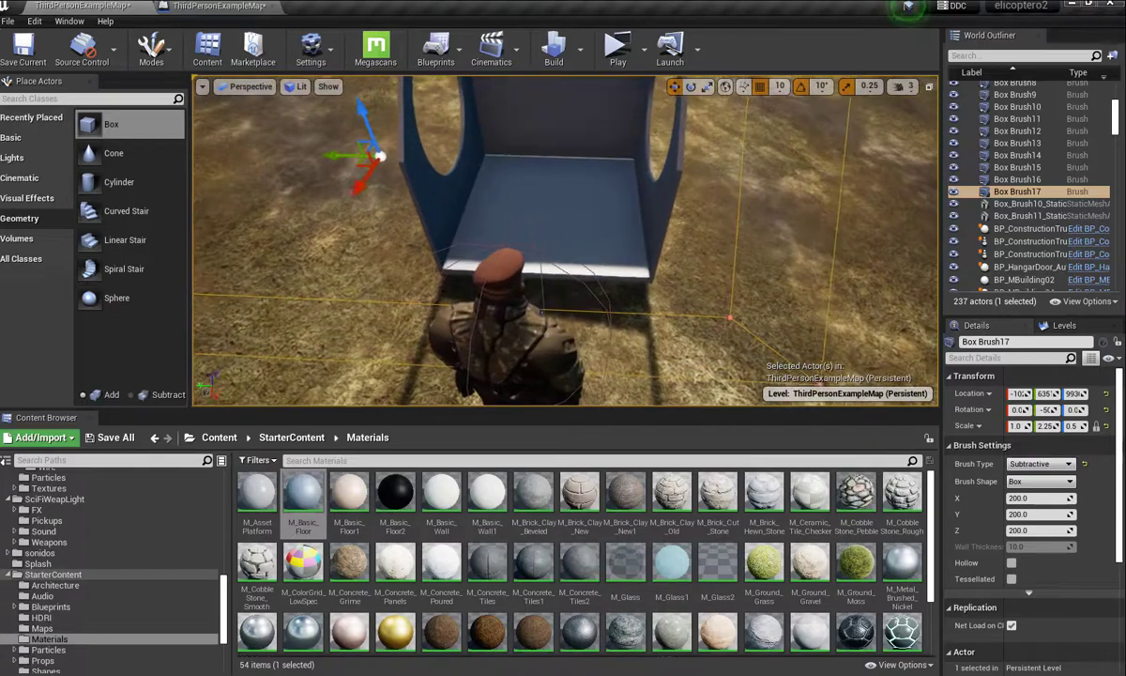
scroll(563, 240, "up", 5)
scroll(563, 239, "down", 3)
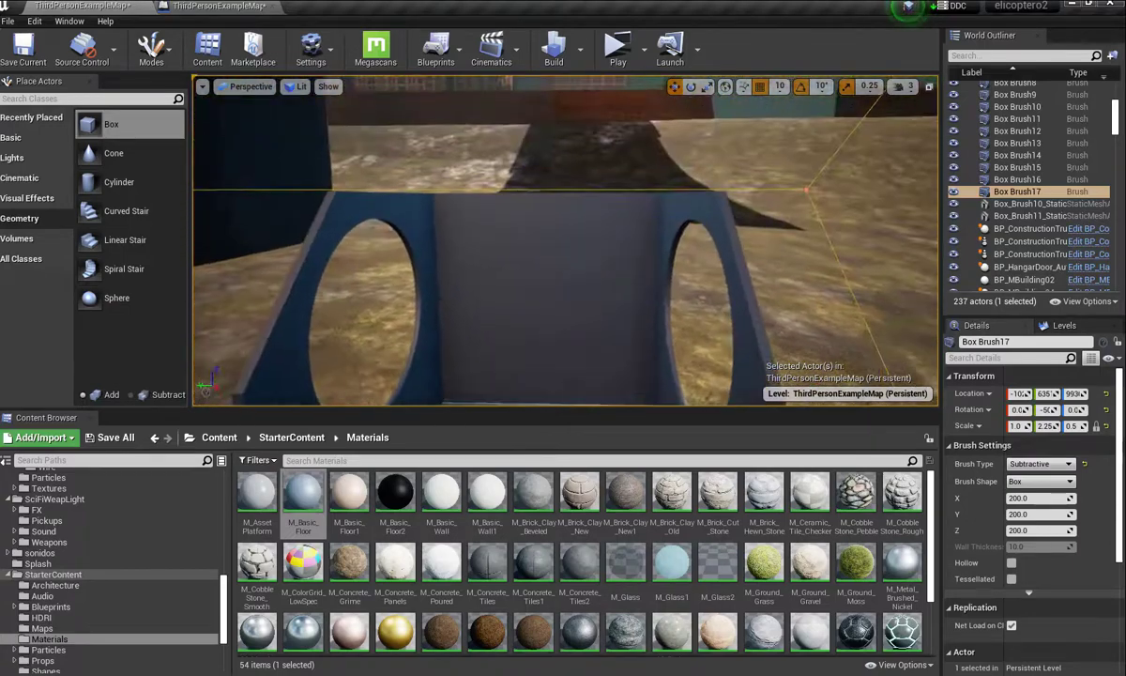
scroll(564, 239, "down", 5)
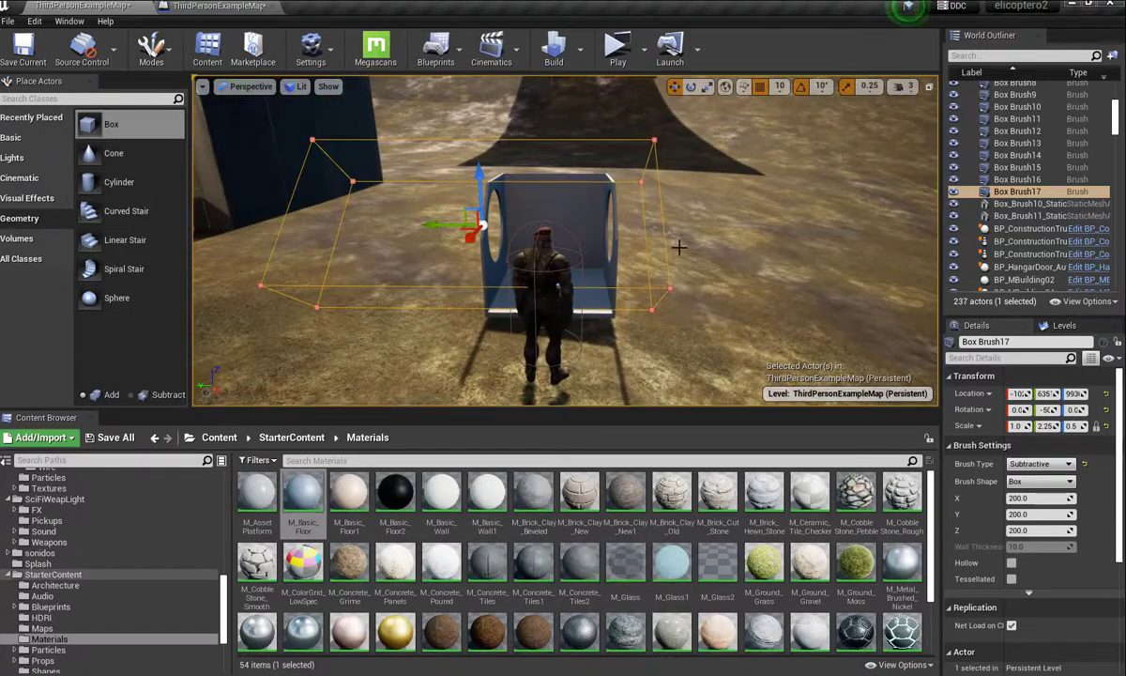
Step: Rename the subtractive brush to 4 in the World Outliner and deselect it
left_click(1016, 194)
type("4")
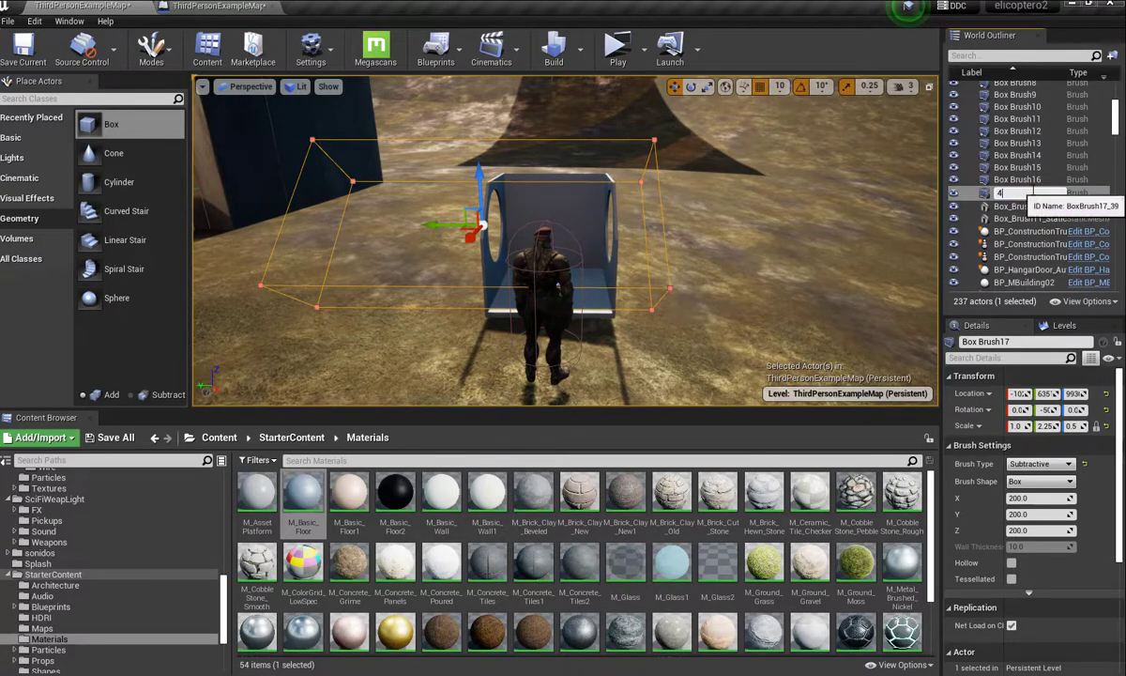
key("Return")
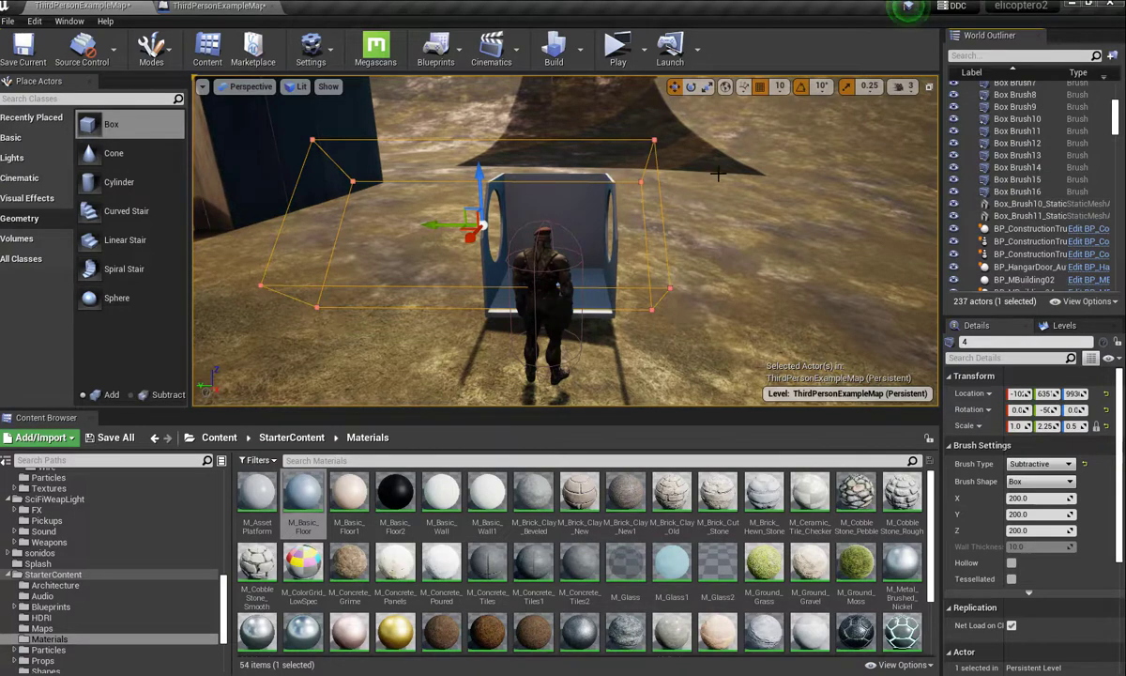
left_click(677, 141)
Step: Add a fresh 200×200×200 additive box brush at the blue box
left_click_drag(671, 218, 671, 169)
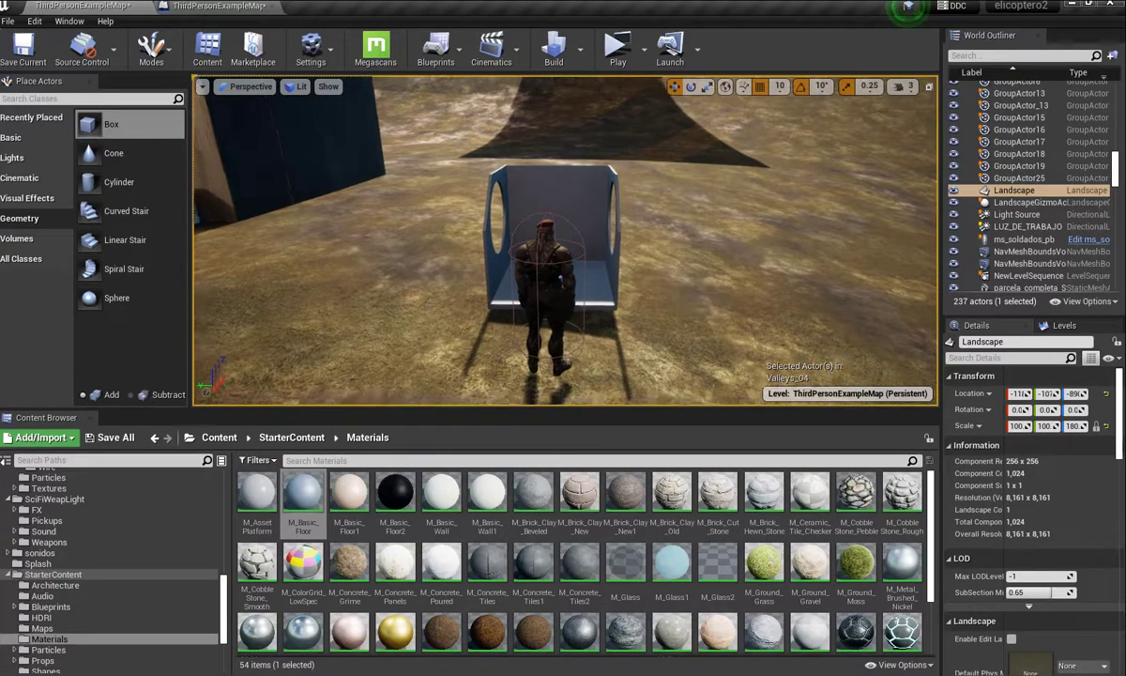
mouse_move(671, 169)
right_mouse_down()
mouse_move(671, 244)
mouse_move(685, 272)
mouse_move(703, 273)
right_mouse_up()
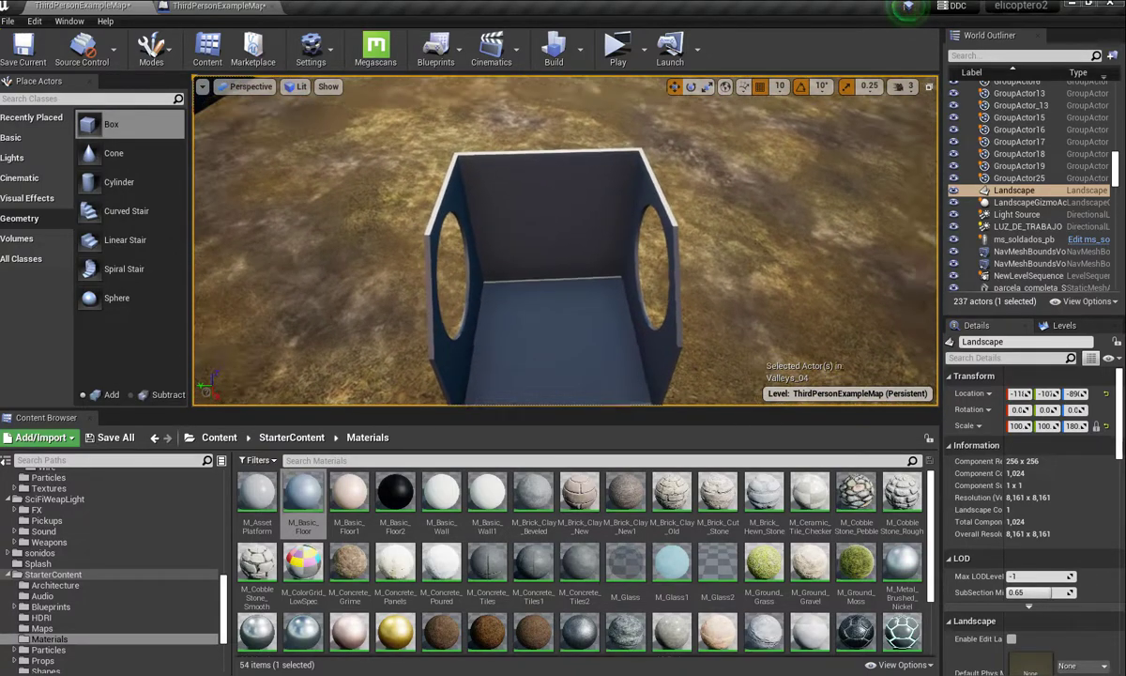
left_click_drag(719, 174, 657, 179, "alt")
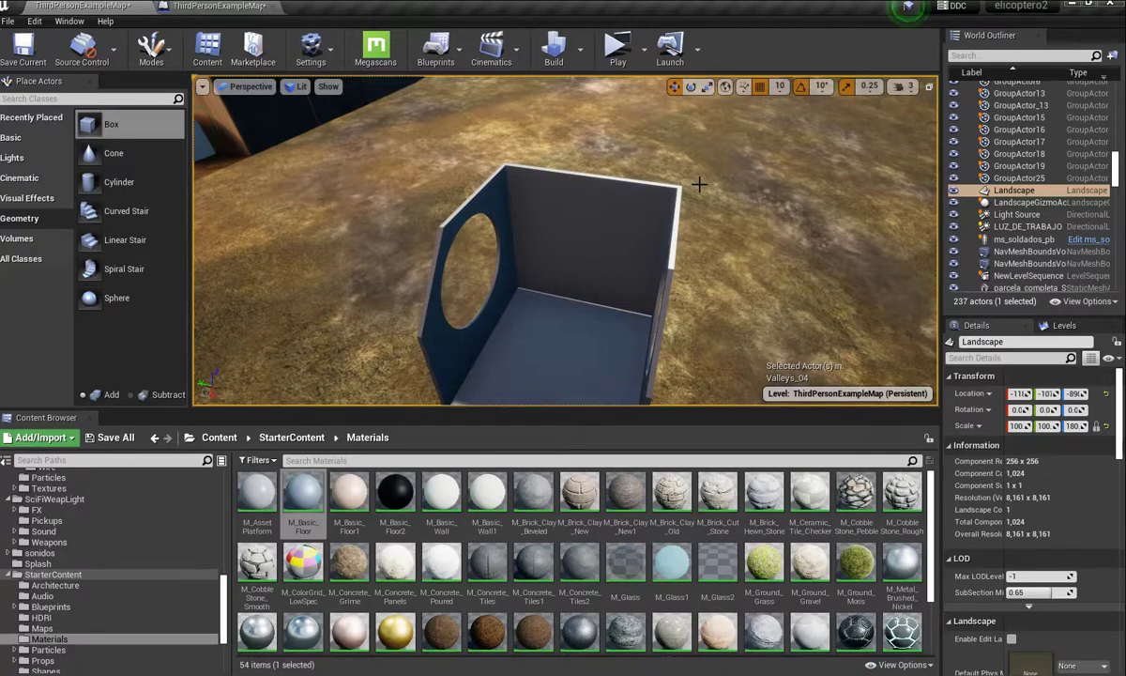
mouse_move(131, 126)
left_mouse_down()
mouse_move(587, 256)
mouse_move(603, 182)
left_mouse_up()
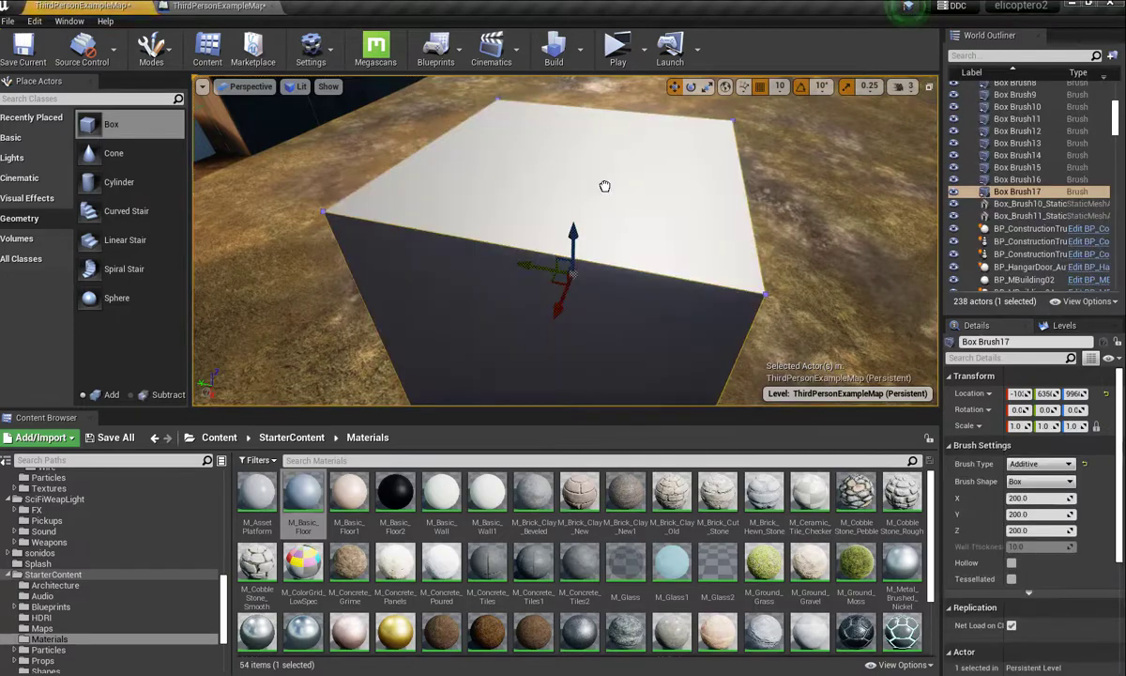
Step: Shrink the new brush to half depth and height and move it inside the hollow box
left_click(708, 86)
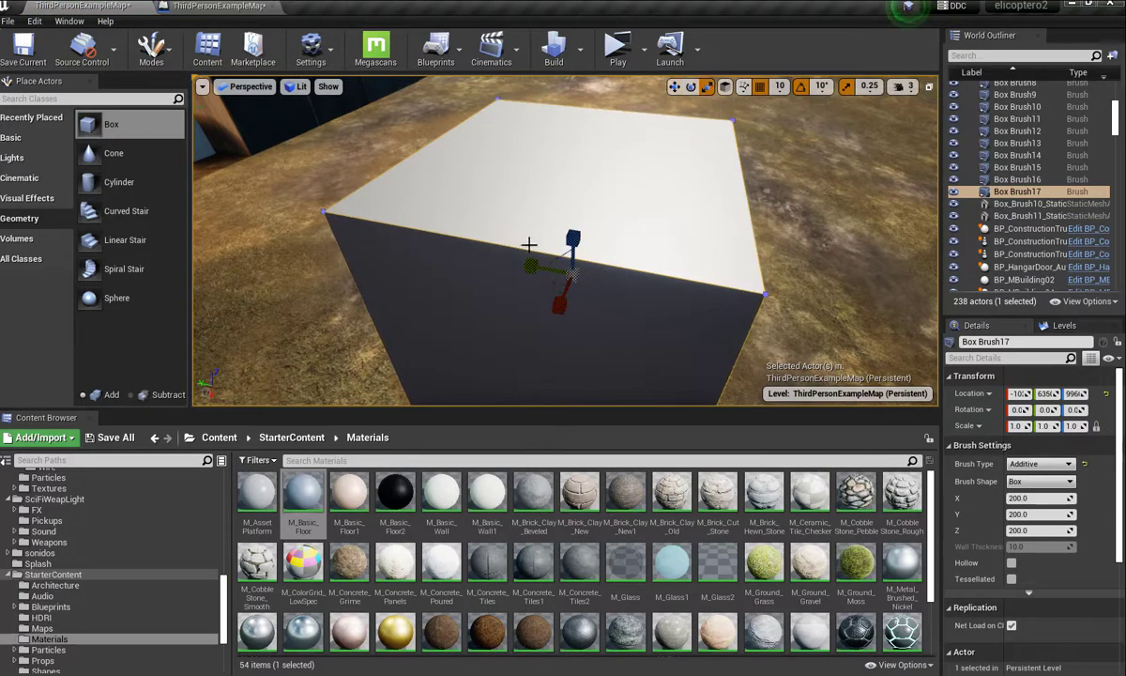
left_click_drag(527, 272, 563, 302)
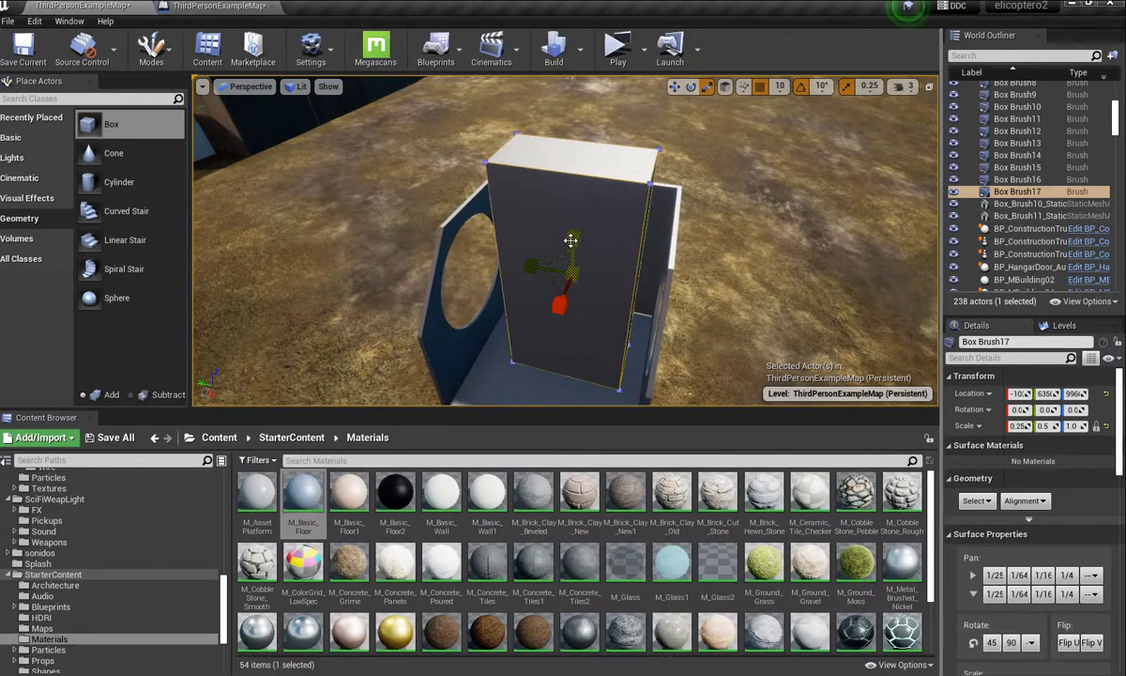
left_click_drag(569, 240, 570, 264)
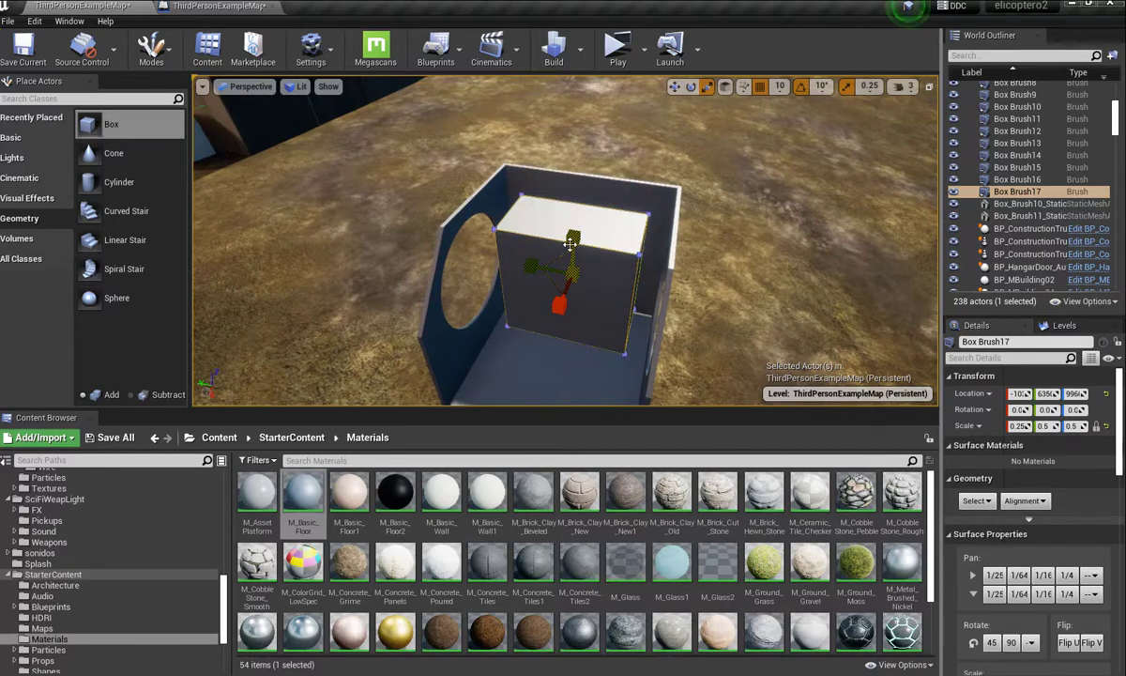
left_click(674, 87)
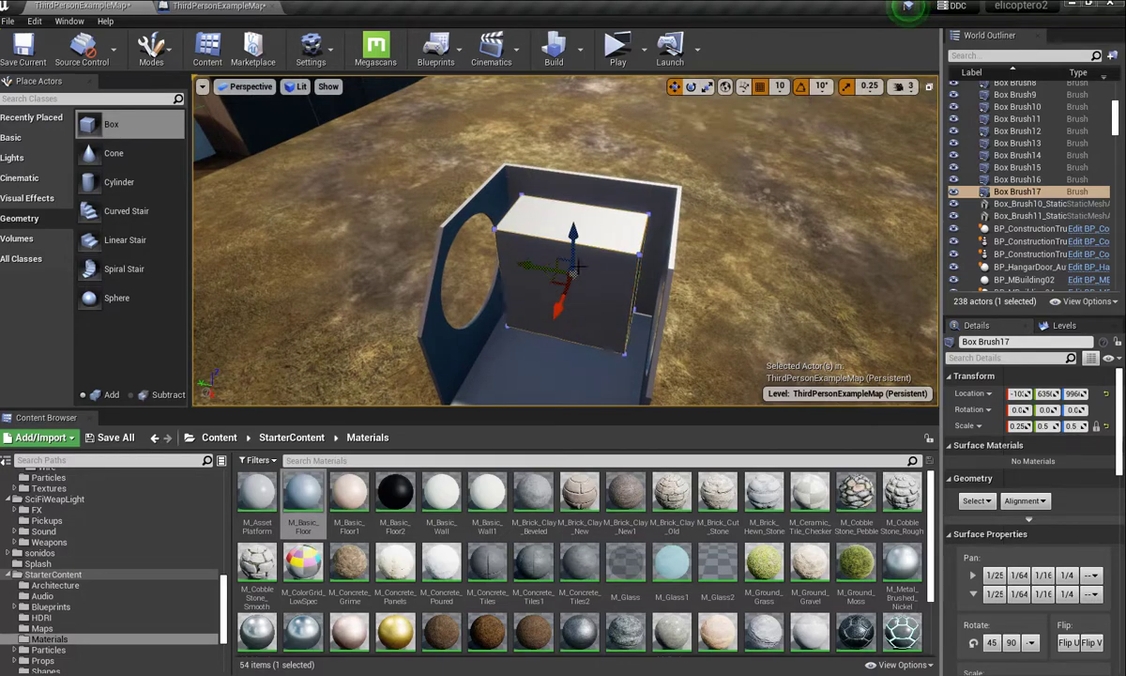
left_click_drag(560, 302, 649, 225)
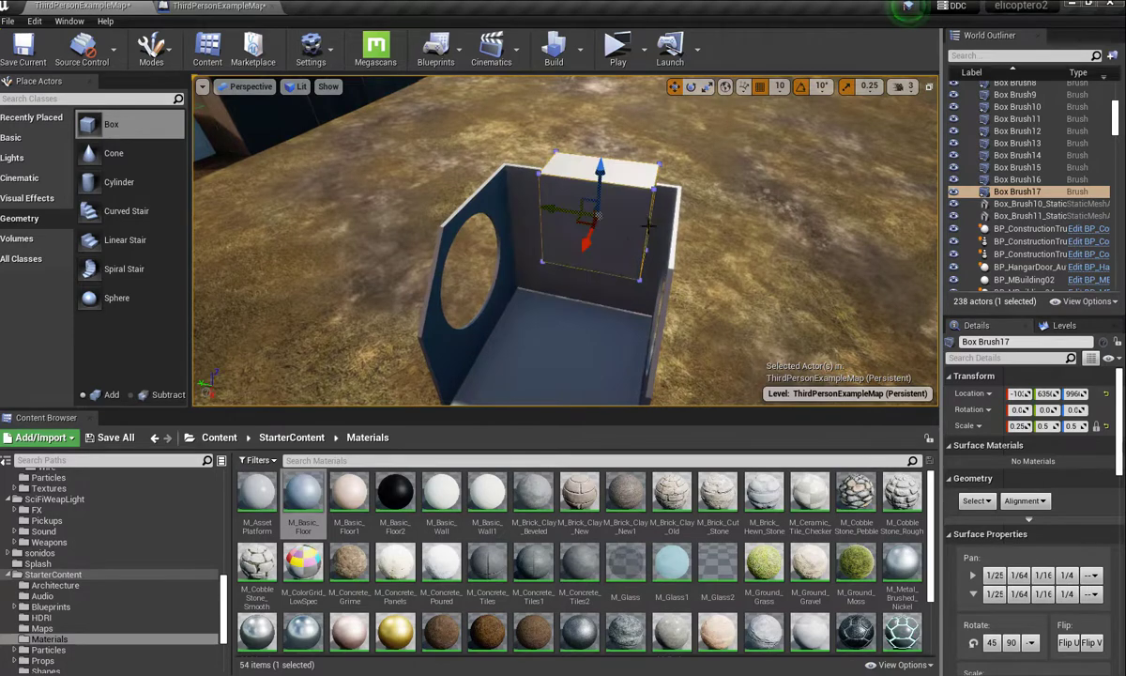
Step: Widen the brush to about 0.25, 0.75, 0.5 so it spans the box's open end
mouse_move(676, 241)
right_mouse_down()
mouse_move(657, 272)
mouse_move(636, 270)
right_mouse_up()
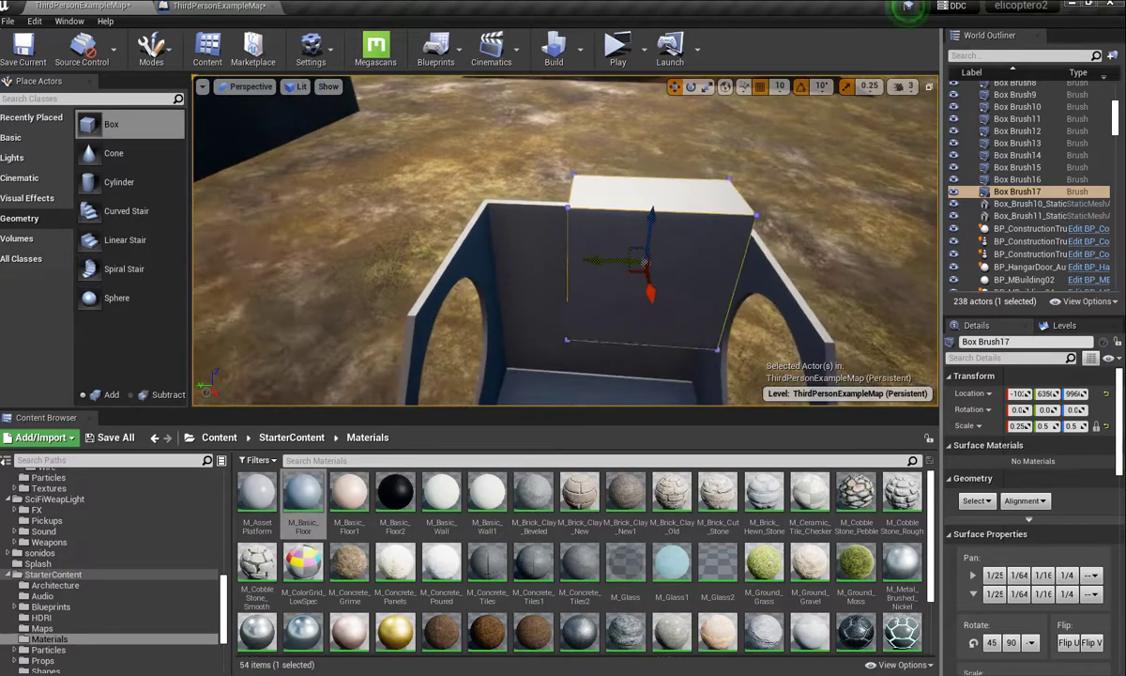
right_click_drag(663, 239, 566, 264)
left_click_drag(546, 262, 533, 264)
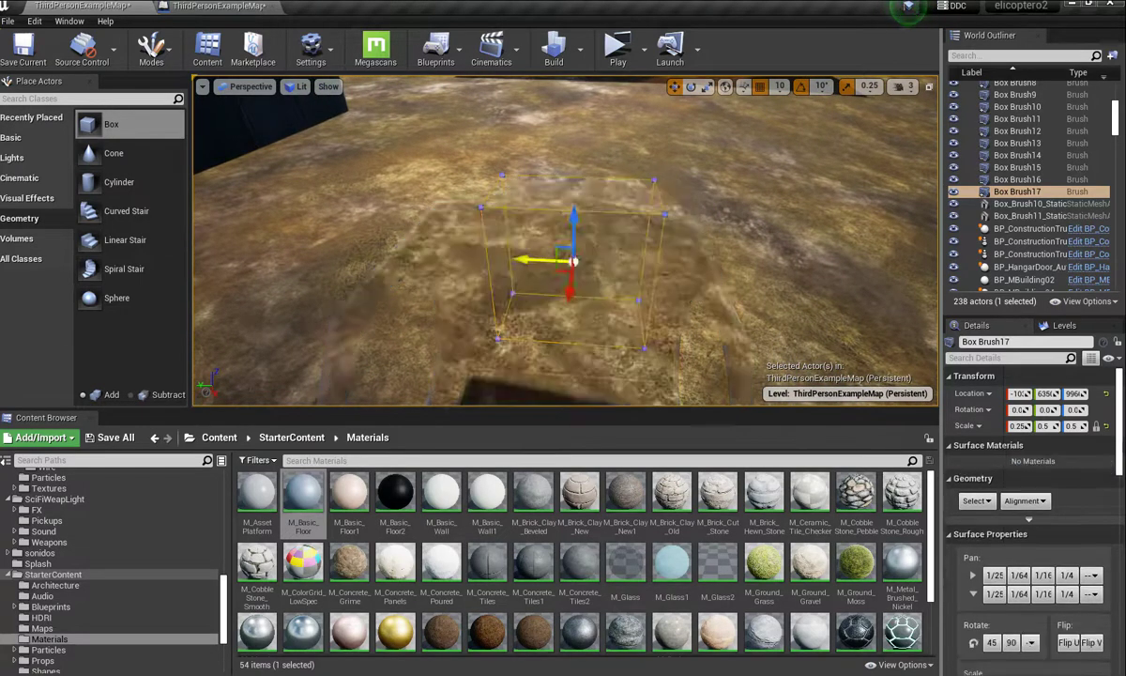
left_click(708, 86)
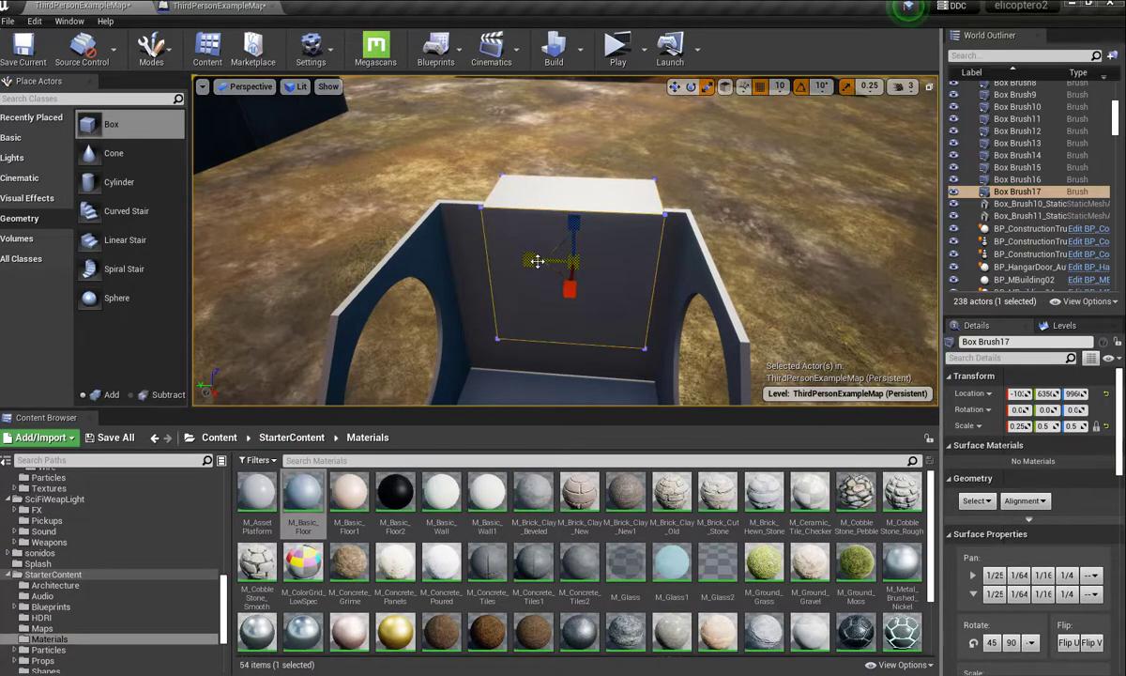
mouse_move(528, 259)
left_mouse_down()
mouse_move(497, 261)
mouse_move(531, 260)
left_mouse_up()
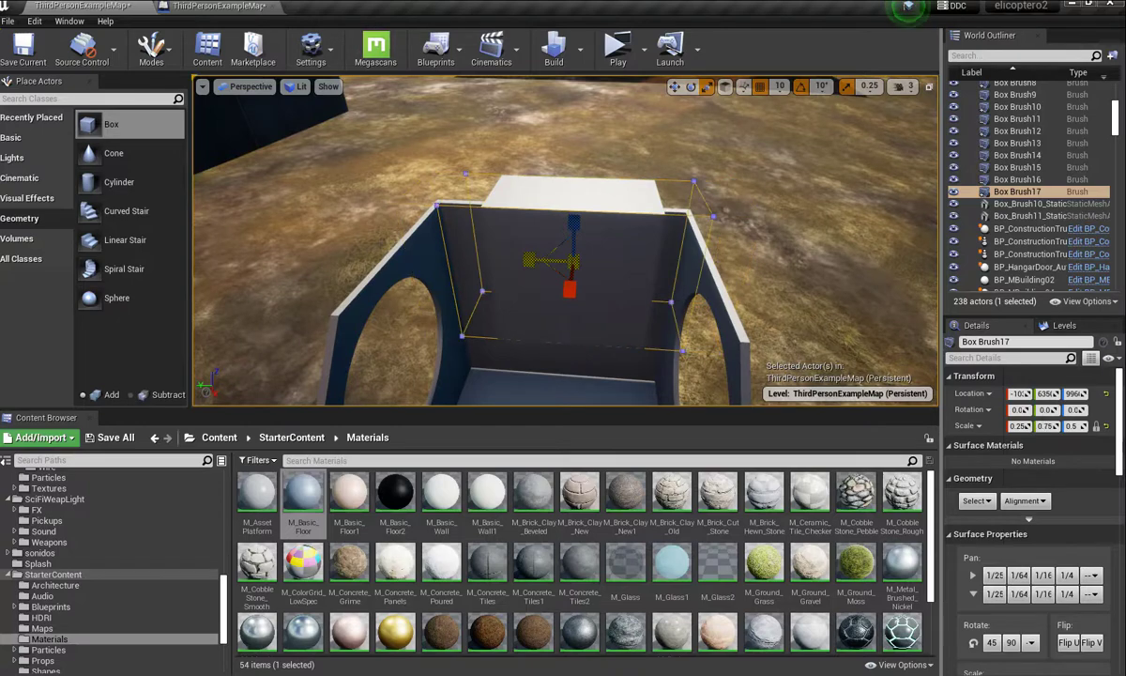
mouse_move(531, 260)
right_mouse_down()
mouse_move(394, 263)
mouse_move(563, 263)
mouse_move(525, 263)
right_mouse_up()
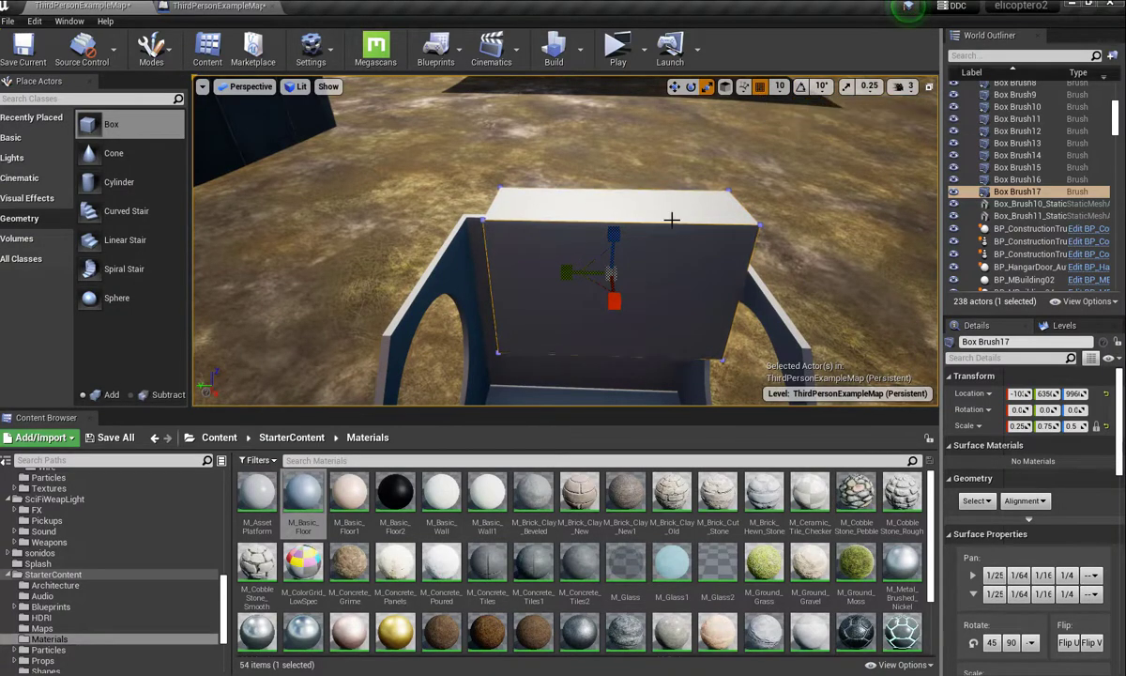
Step: Focus on the thin brush and slide it along the blue box's wall
right_click_drag(611, 110, 550, 91)
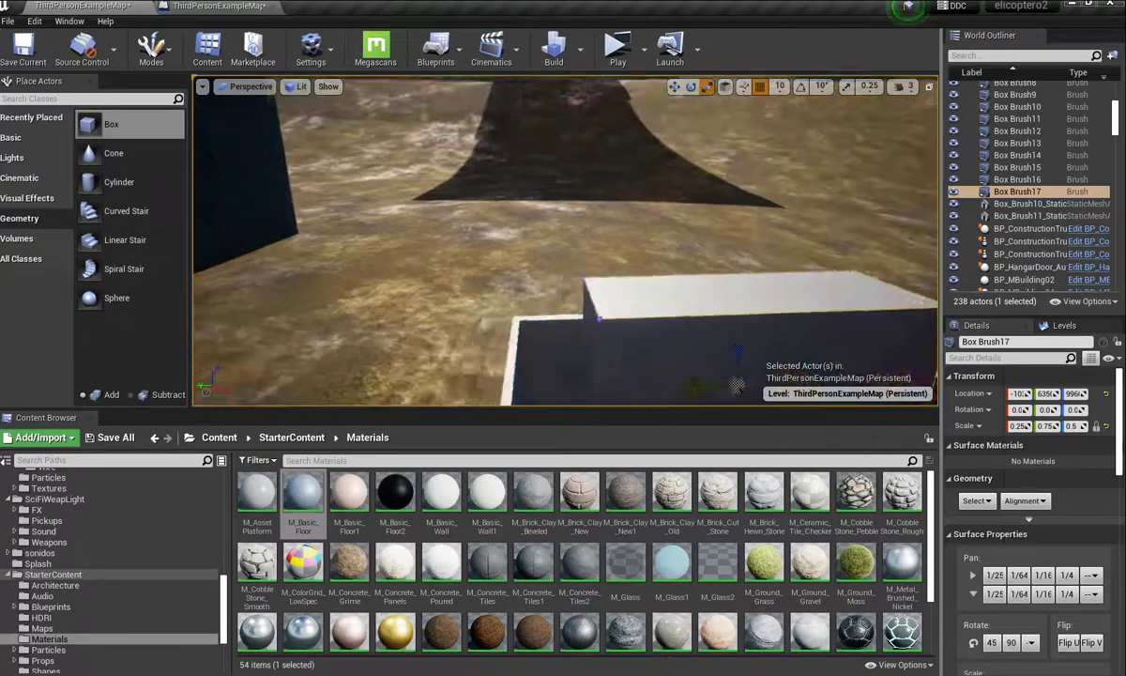
key("f")
left_click_drag(550, 91, 582, 181, "alt")
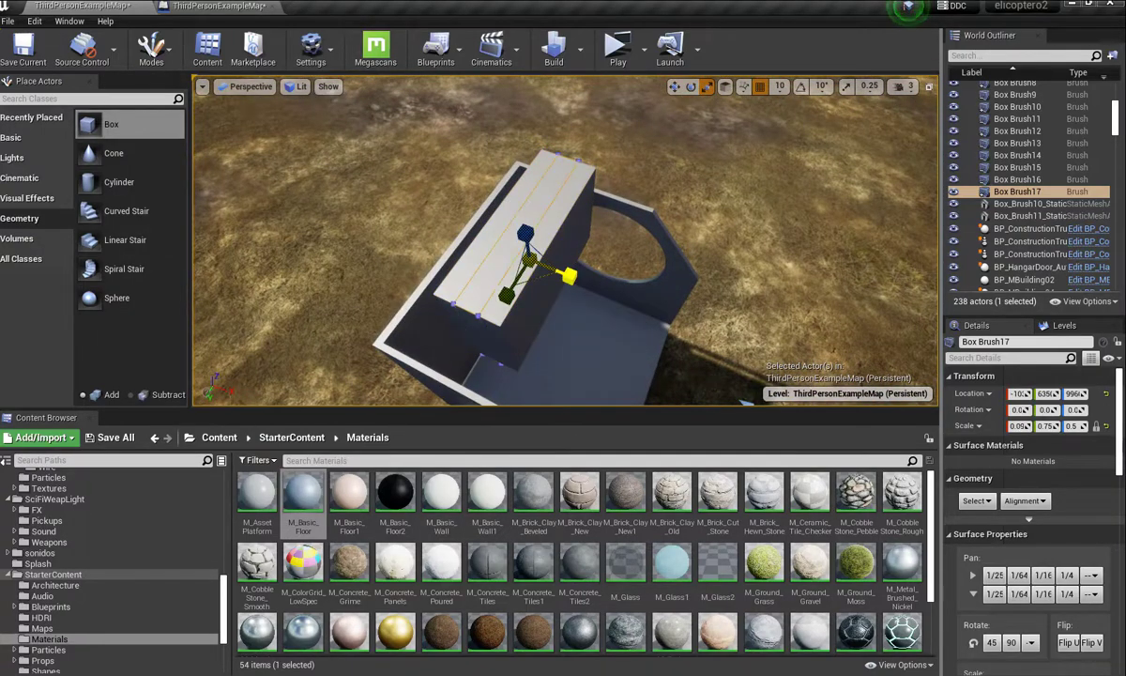
key("ctrl+z")
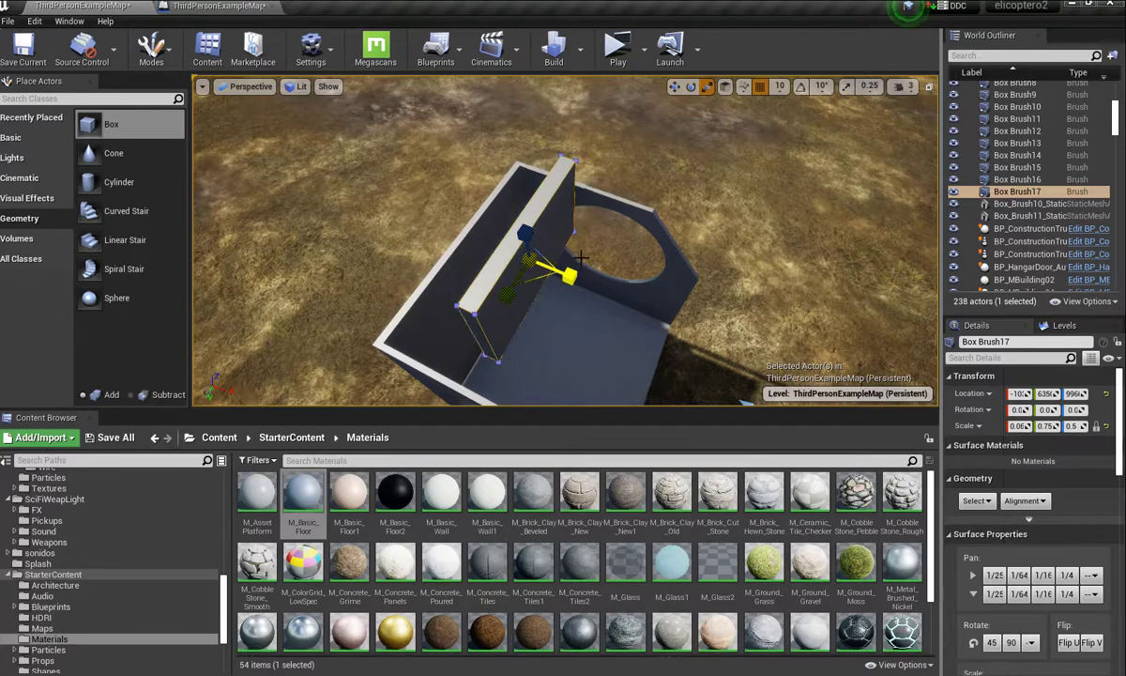
left_click_drag(616, 161, 741, 178, "alt")
left_click_drag(612, 231, 619, 233, "alt")
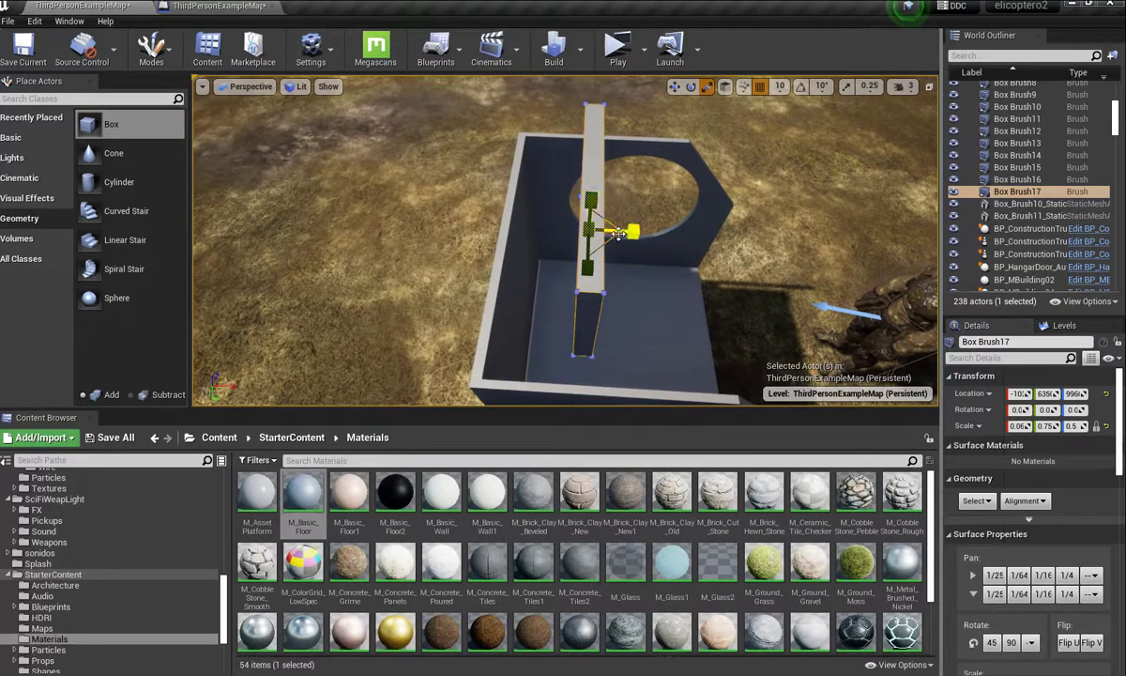
left_click(674, 87)
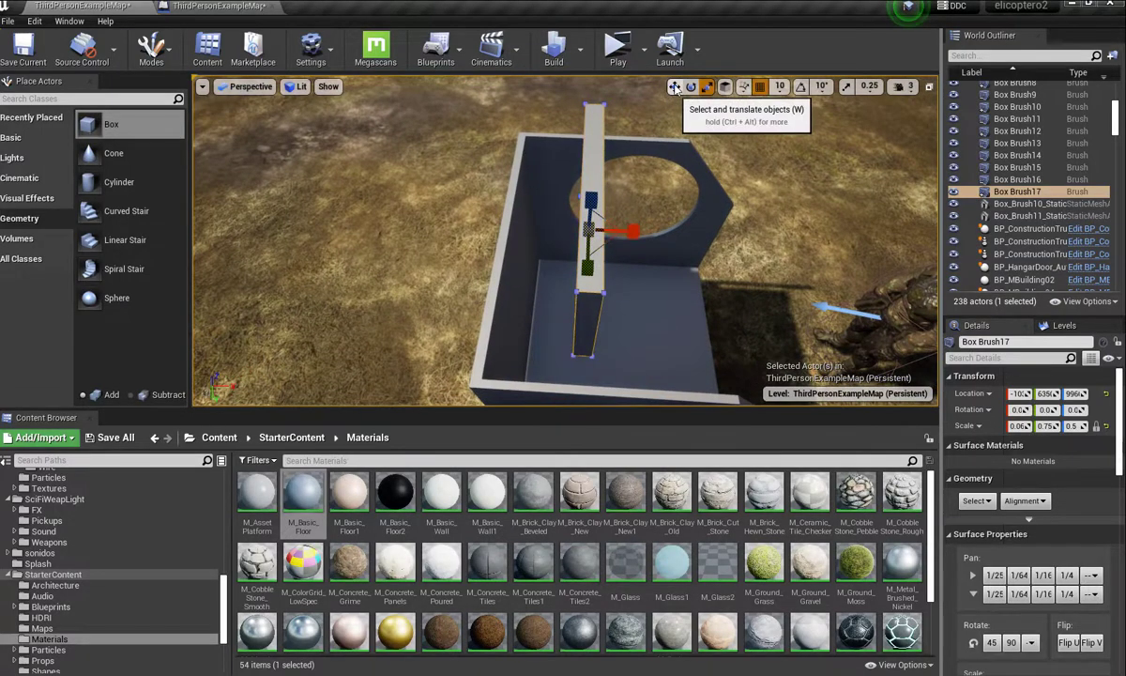
mouse_move(640, 231)
left_mouse_down()
mouse_move(602, 241)
mouse_move(597, 205)
left_mouse_up()
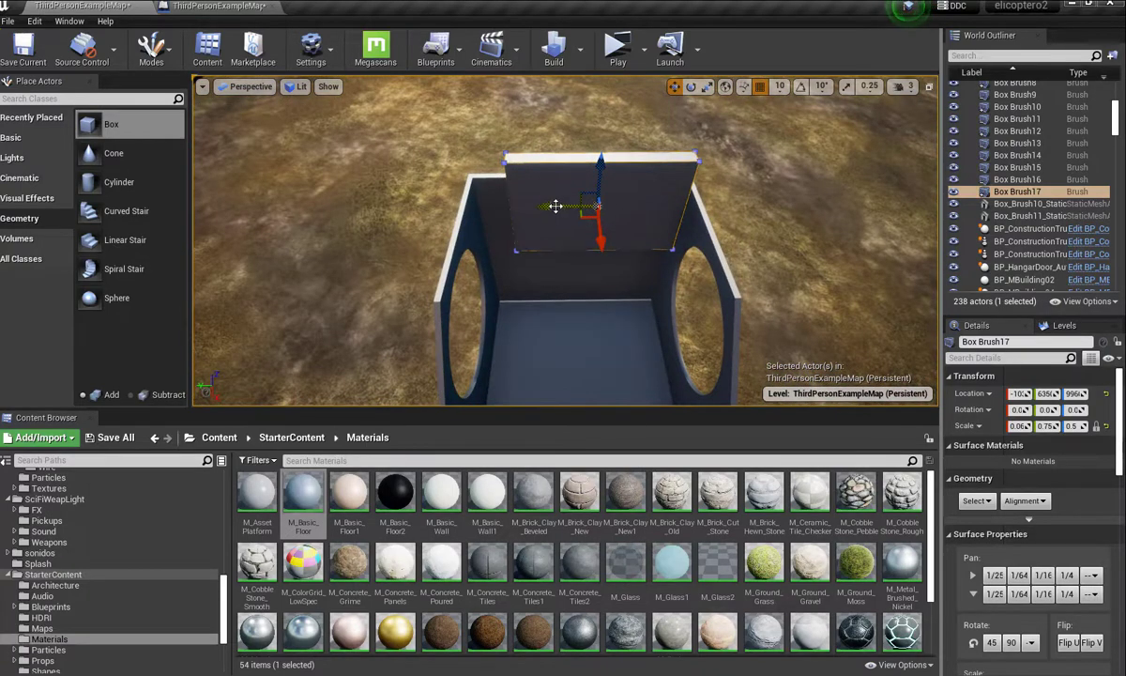
mouse_move(556, 205)
left_mouse_down()
mouse_move(545, 205)
mouse_move(584, 251)
left_mouse_up()
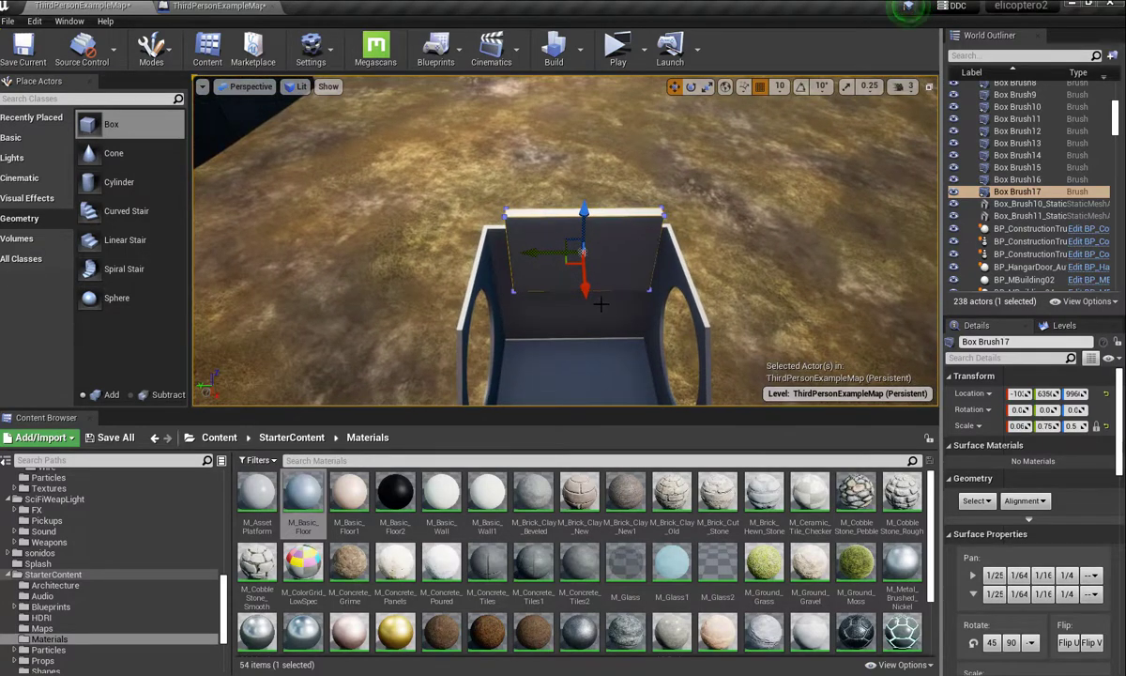
Step: Tilt the panel to about 23 degrees so it leans like a backrest
left_click(690, 86)
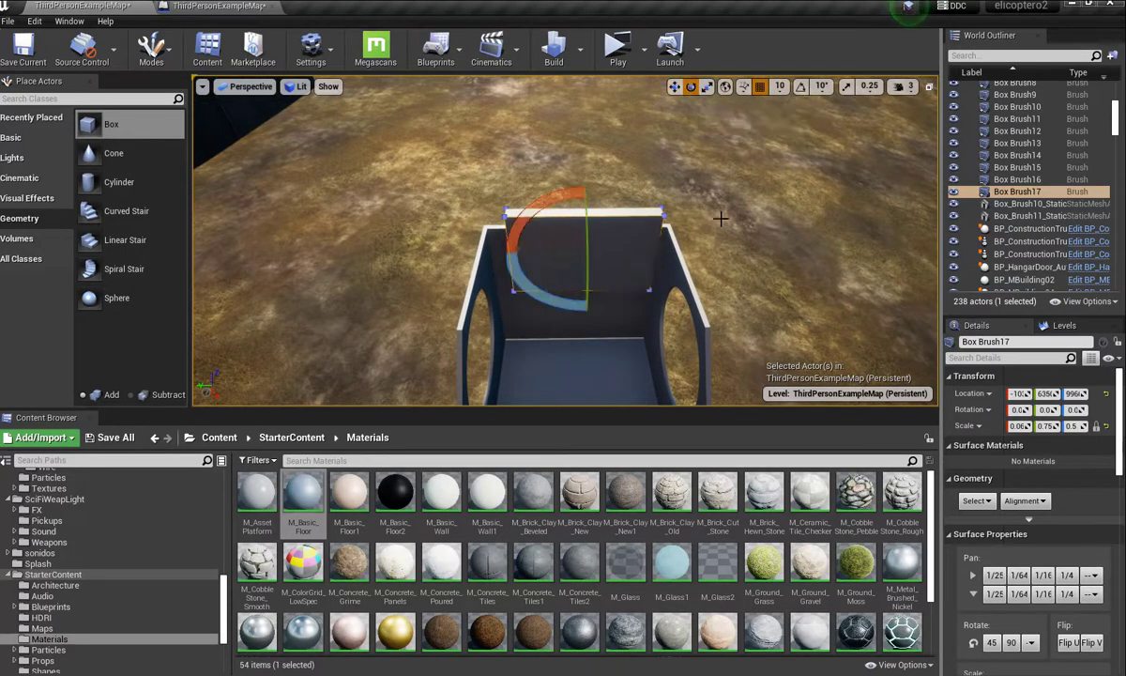
right_click_drag(563, 244, 422, 235)
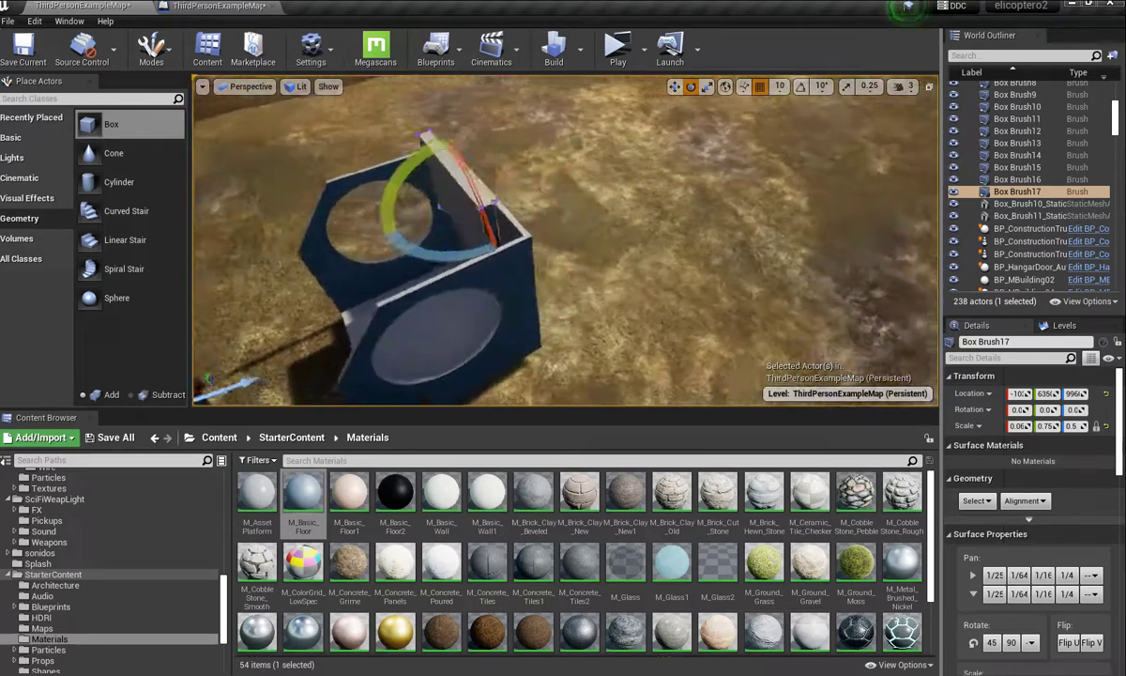
right_click_drag(563, 244, 526, 242)
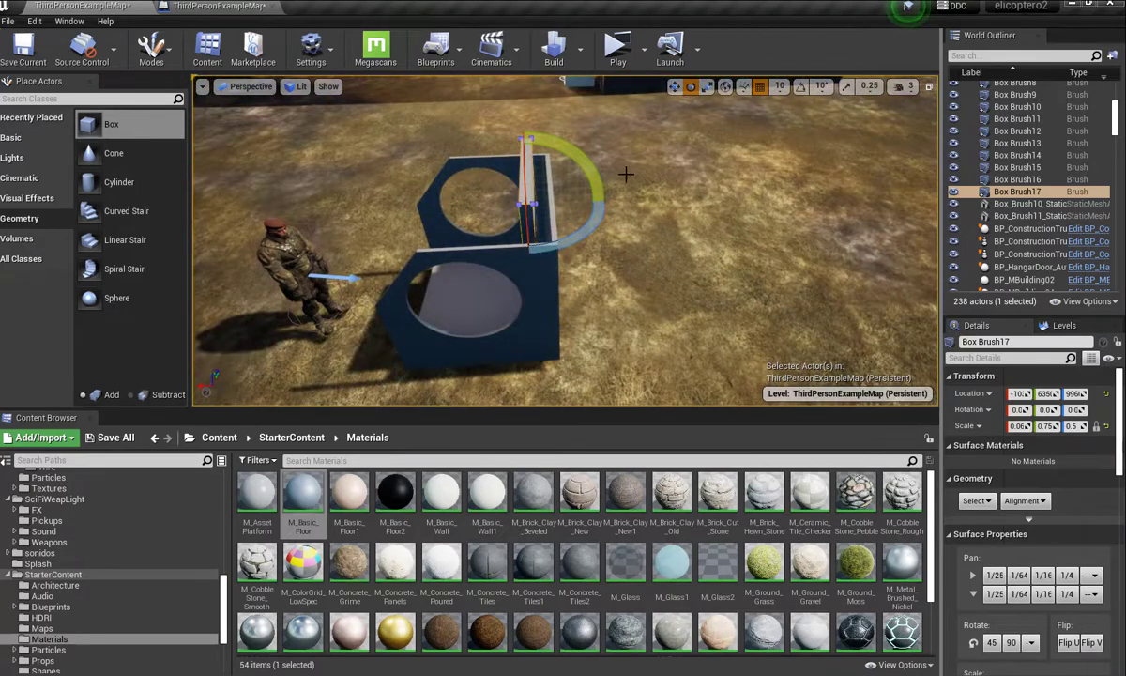
left_click_drag(546, 141, 449, 180)
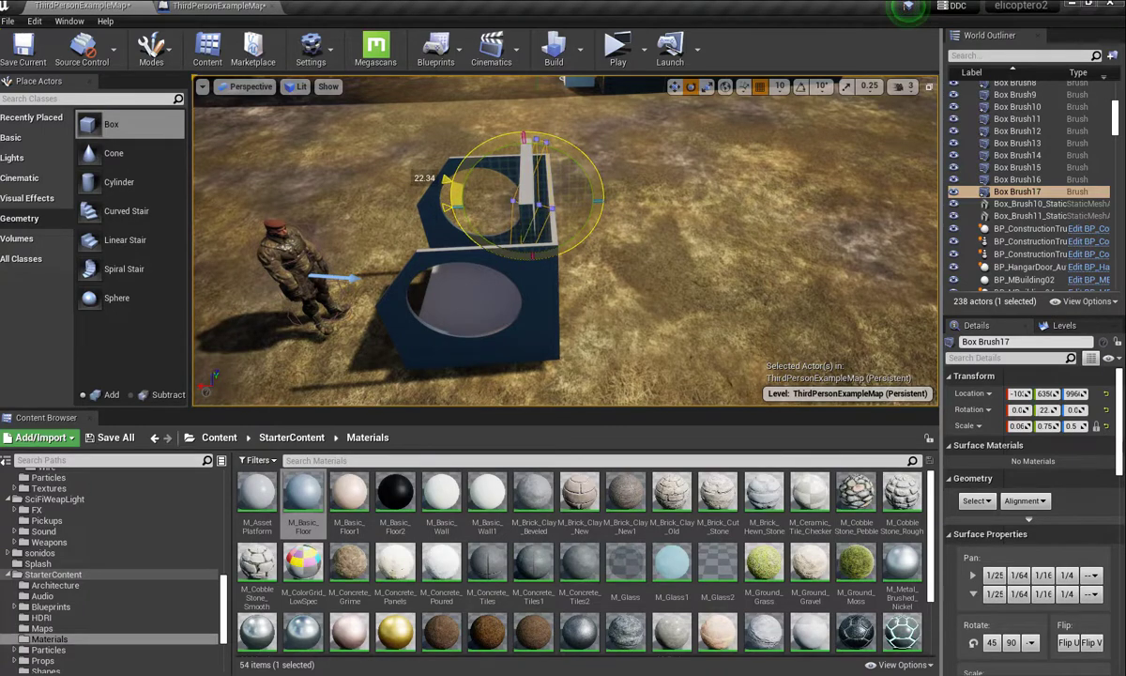
left_click_drag(449, 180, 450, 184)
mouse_move(563, 244)
right_mouse_down()
mouse_move(544, 235)
mouse_move(563, 244)
mouse_move(525, 253)
mouse_move(563, 244)
right_mouse_up()
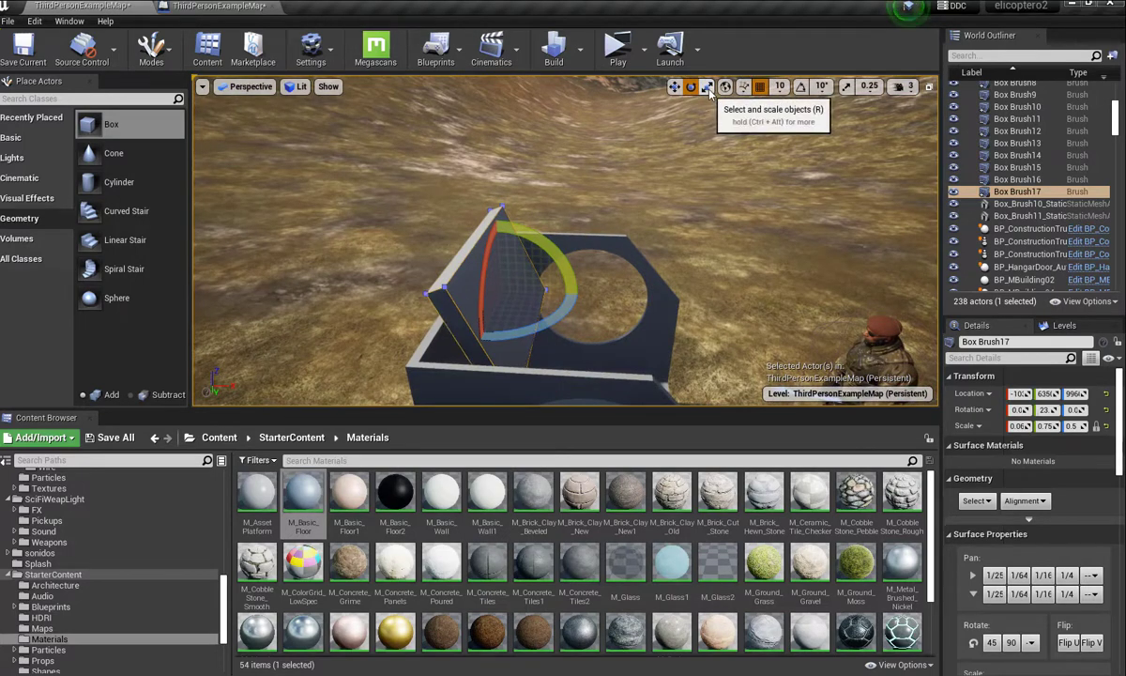
Step: Shift the tilted panel slightly to the left
left_click(674, 87)
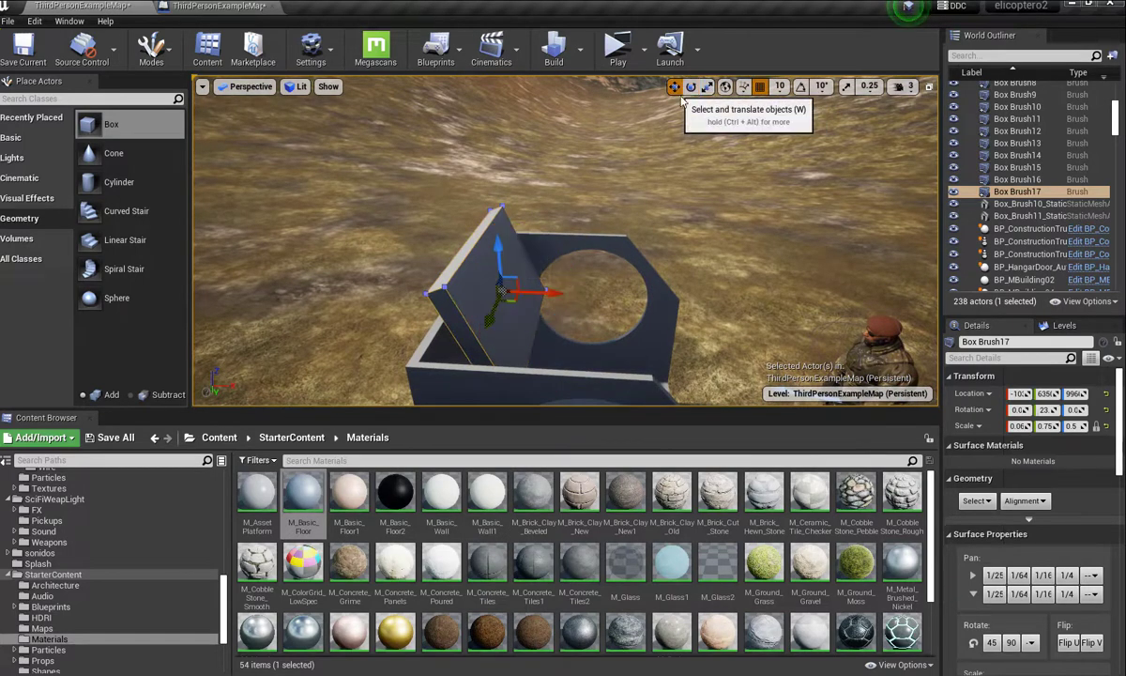
left_click_drag(547, 293, 528, 293)
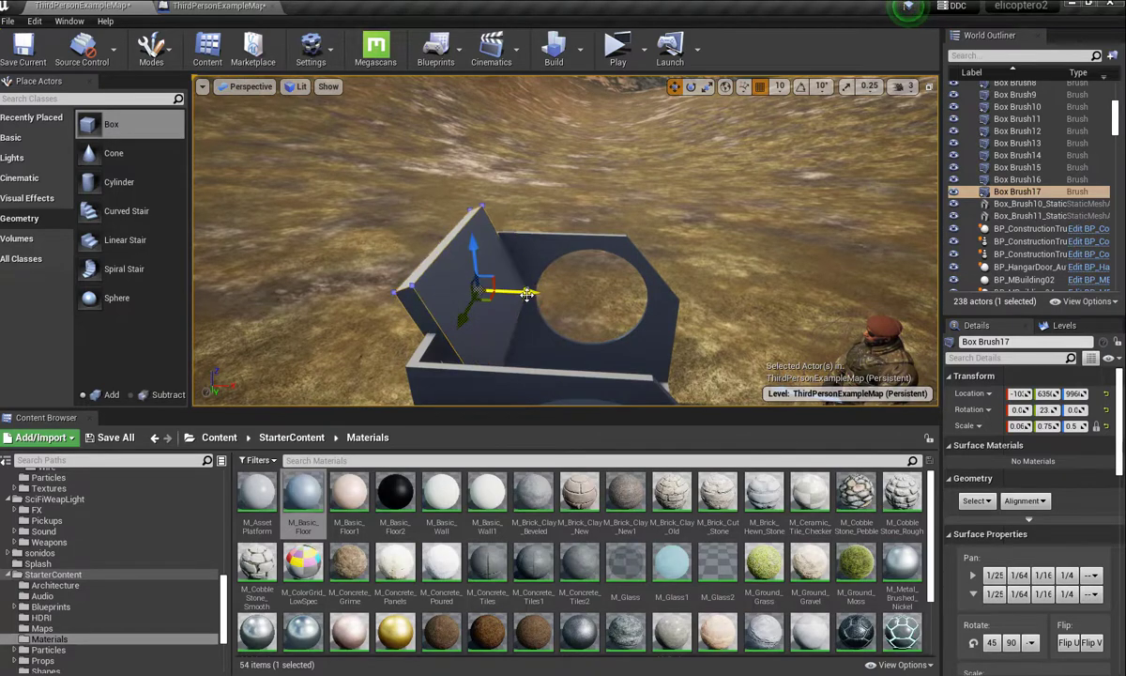
right_click_drag(526, 293, 525, 293)
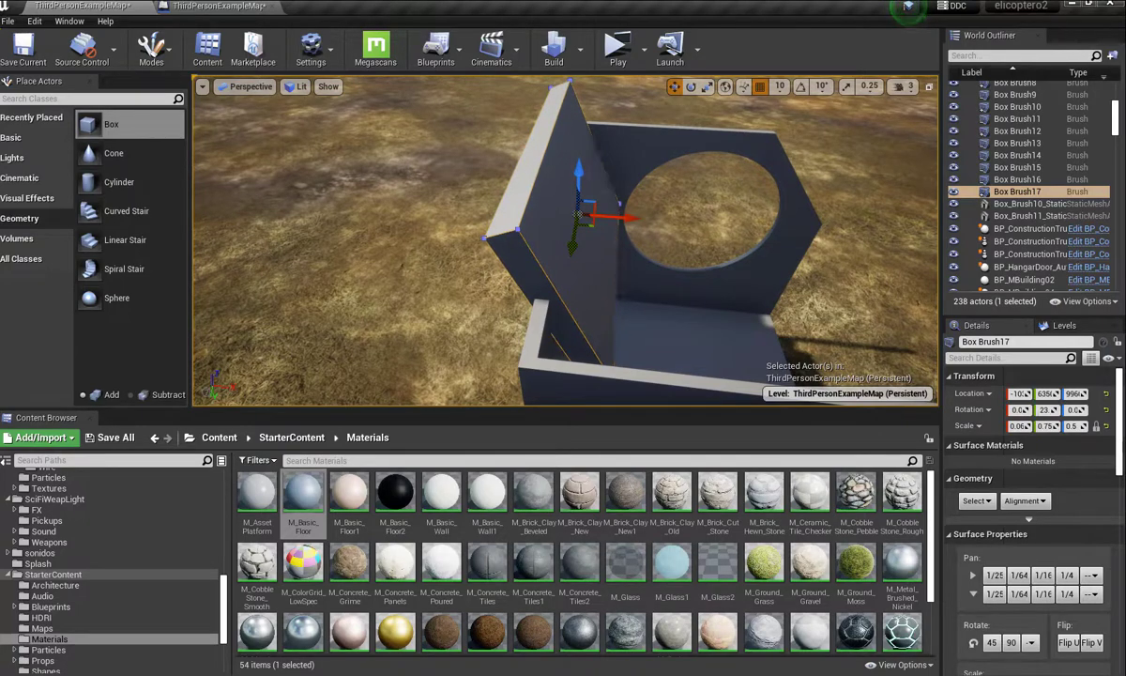
right_click_drag(563, 240, 563, 239)
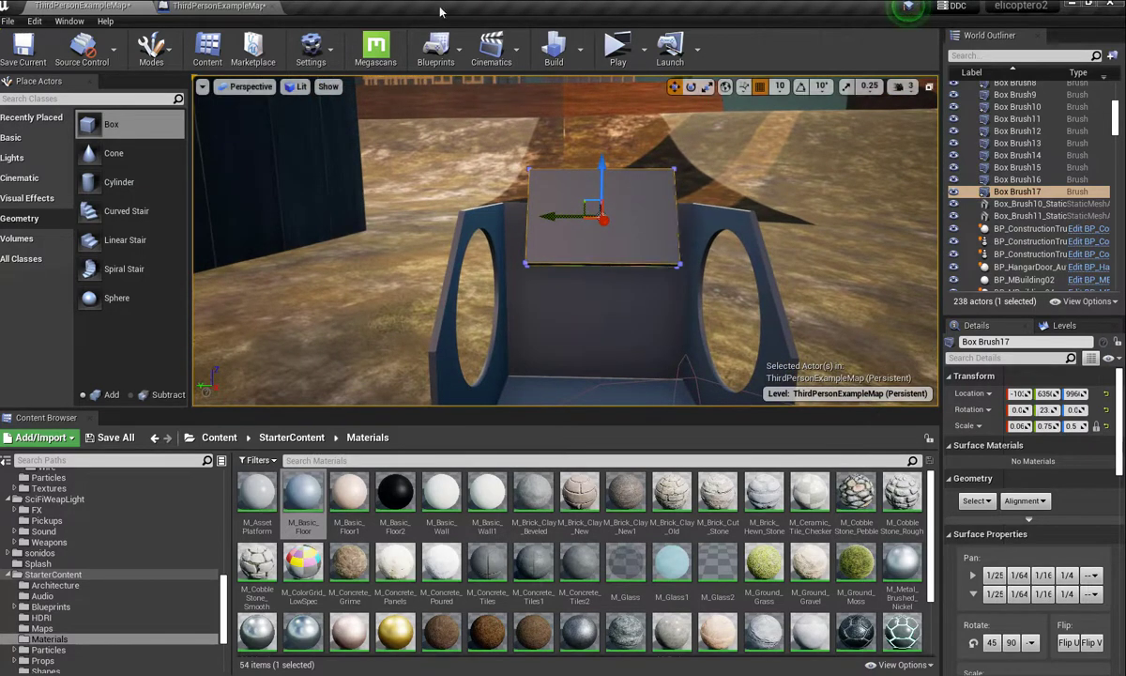
Step: Save the map and the kiosk mesh with Save Selected
left_click(114, 438)
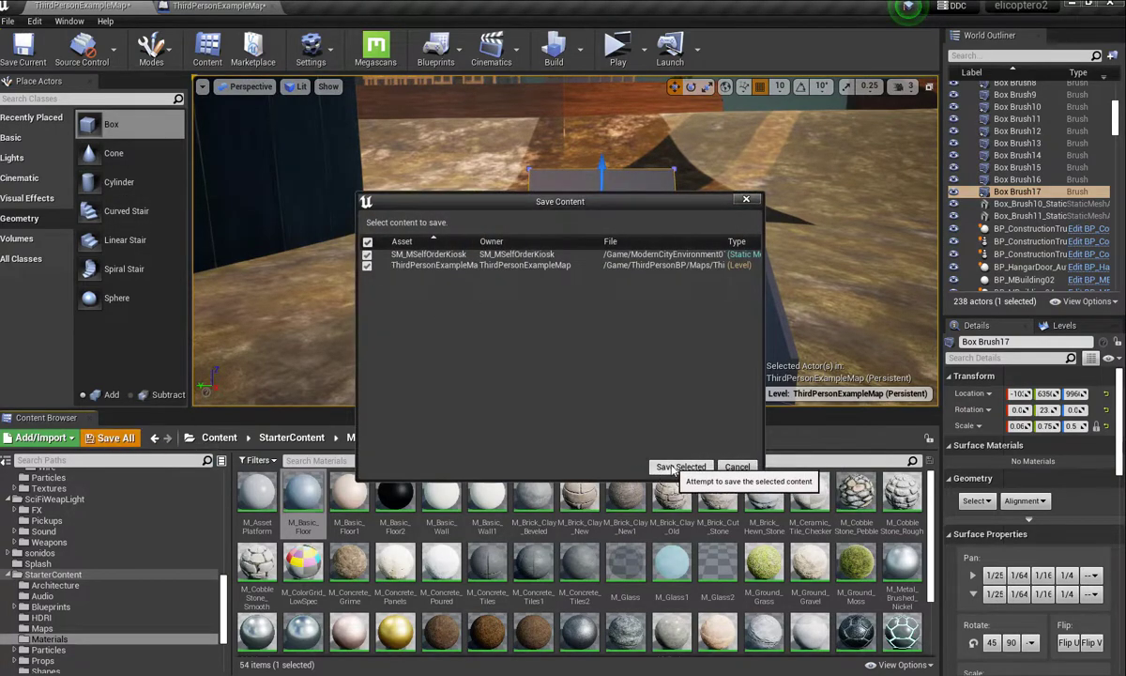
left_click(681, 466)
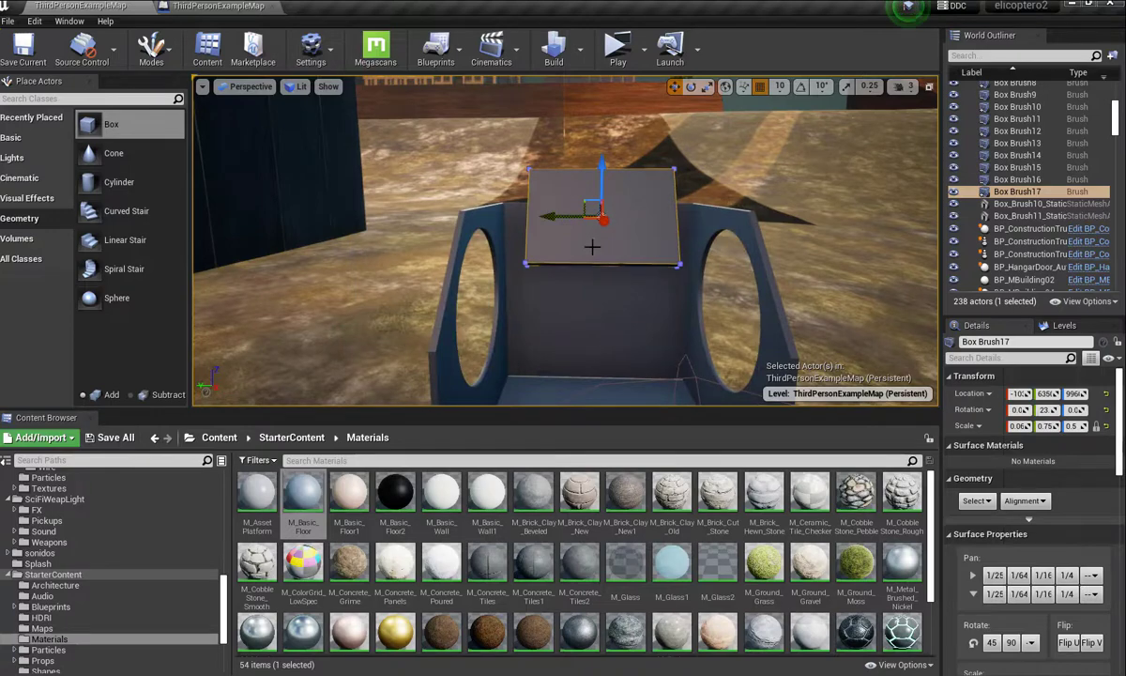
mouse_move(593, 303)
left_mouse_down()
mouse_move(565, 181)
mouse_move(565, 244)
left_mouse_up()
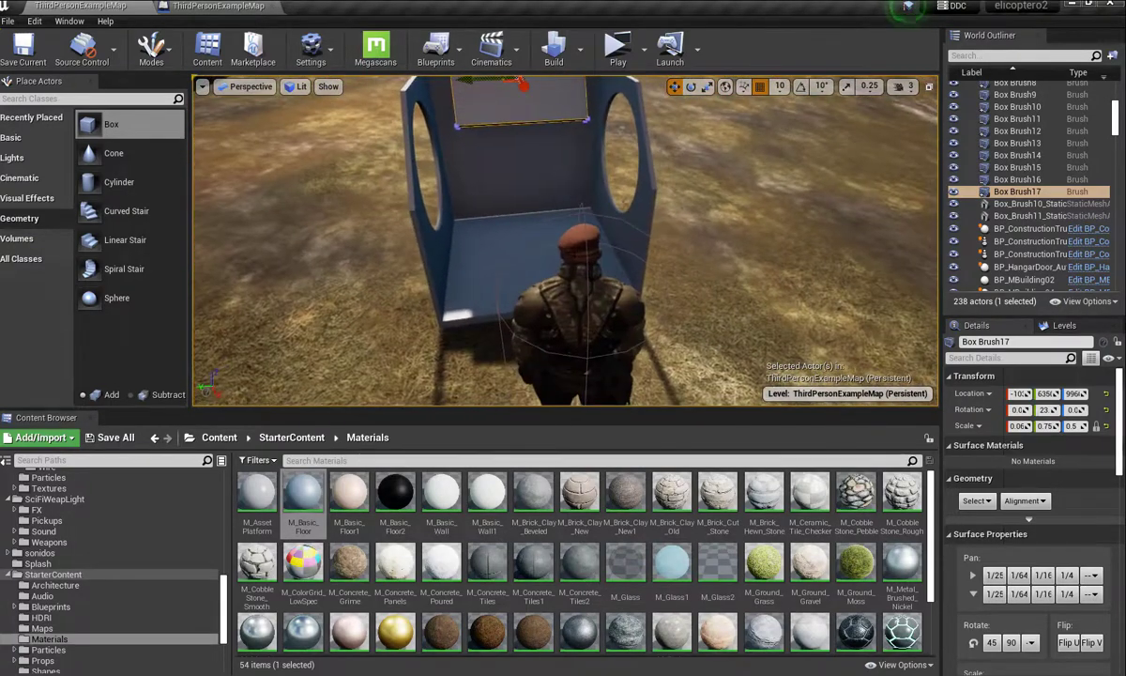
Step: Drag the ms_soldados_pb soldier to the right, clear of the blue cabin
left_click(577, 300)
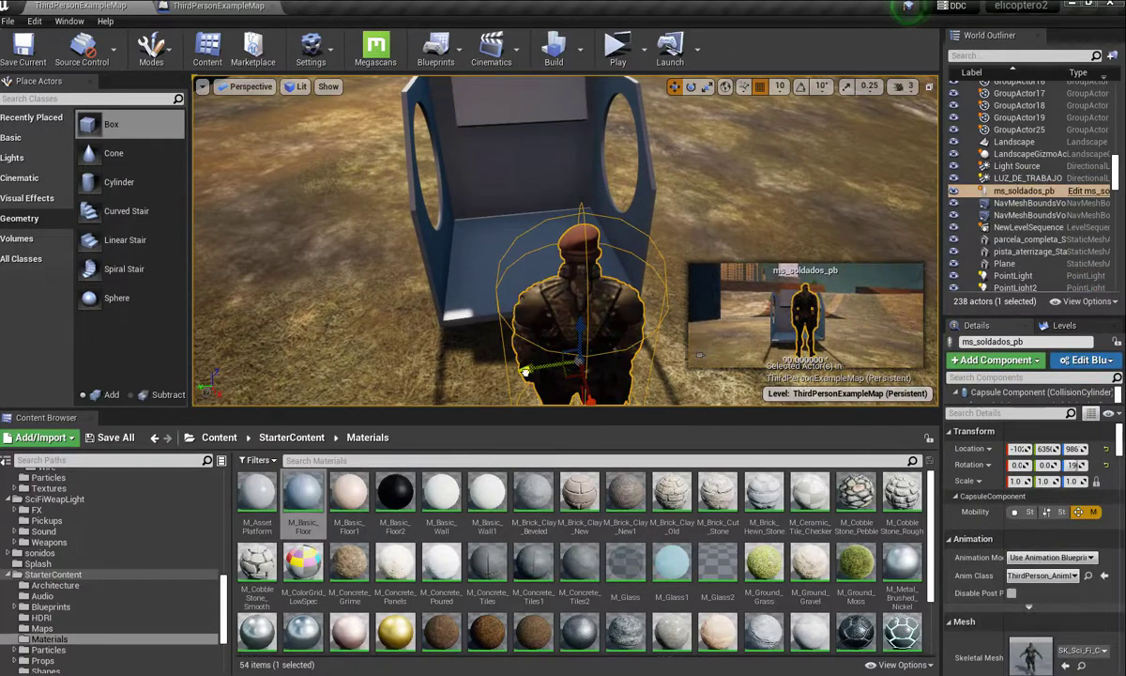
left_click_drag(526, 345, 751, 349)
left_click_drag(647, 317, 680, 318)
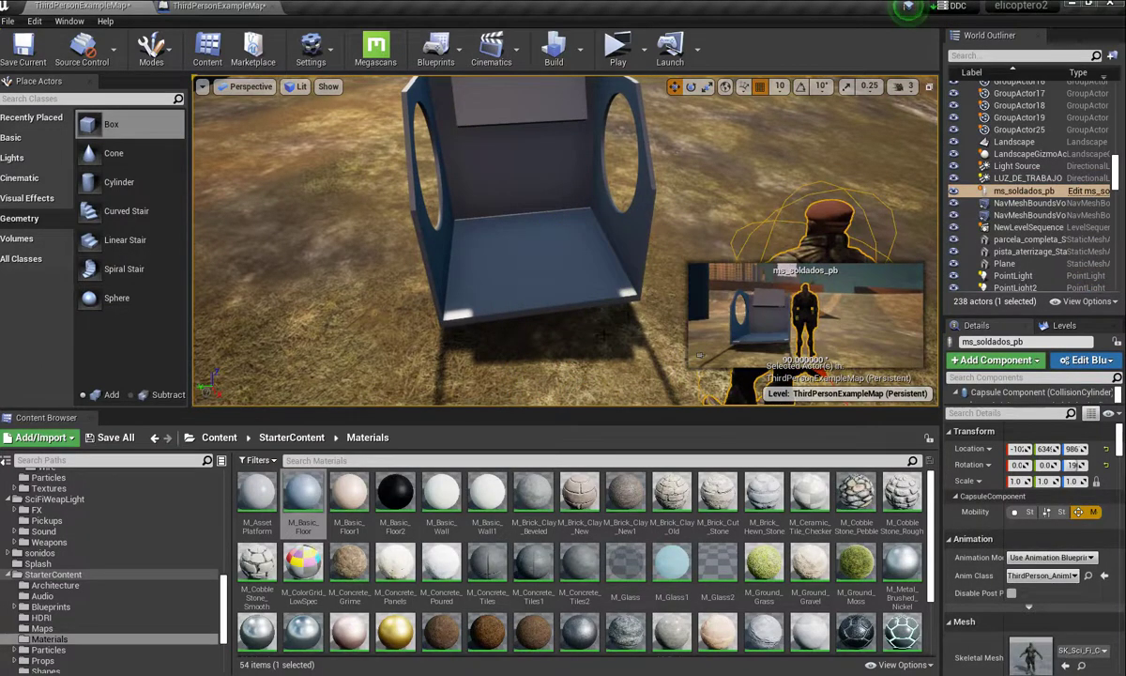
left_click_drag(606, 335, 526, 335)
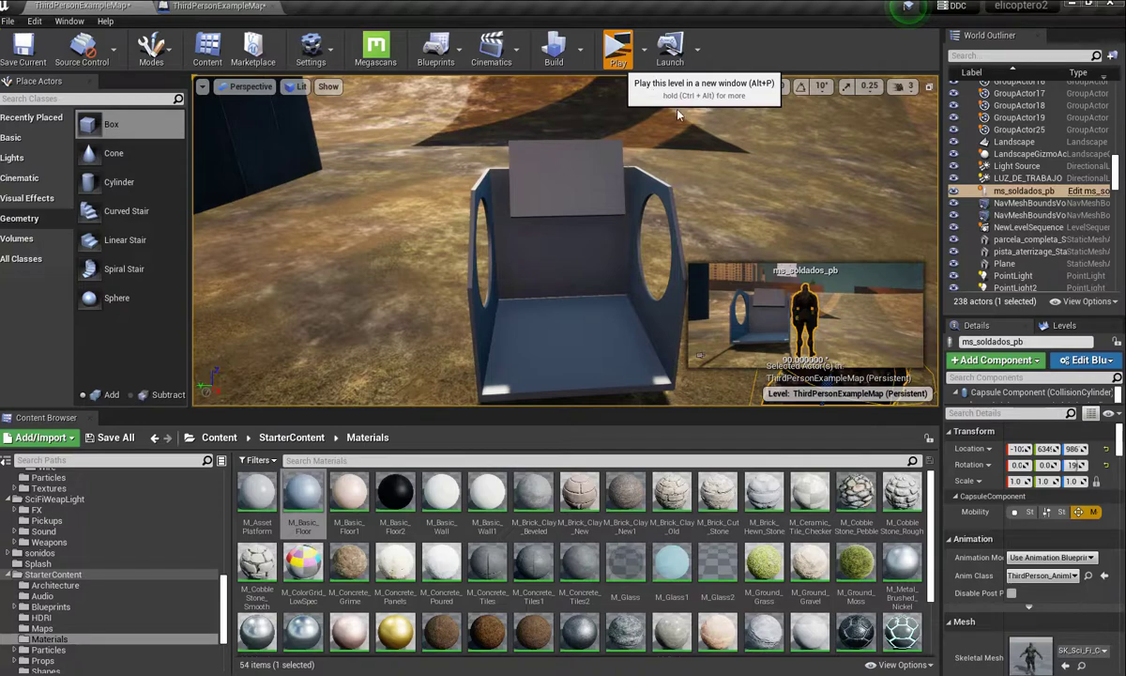
Step: Play-test elicoptero2 standalone, run the character into the cabin, then return to the editor
key("alt+p")
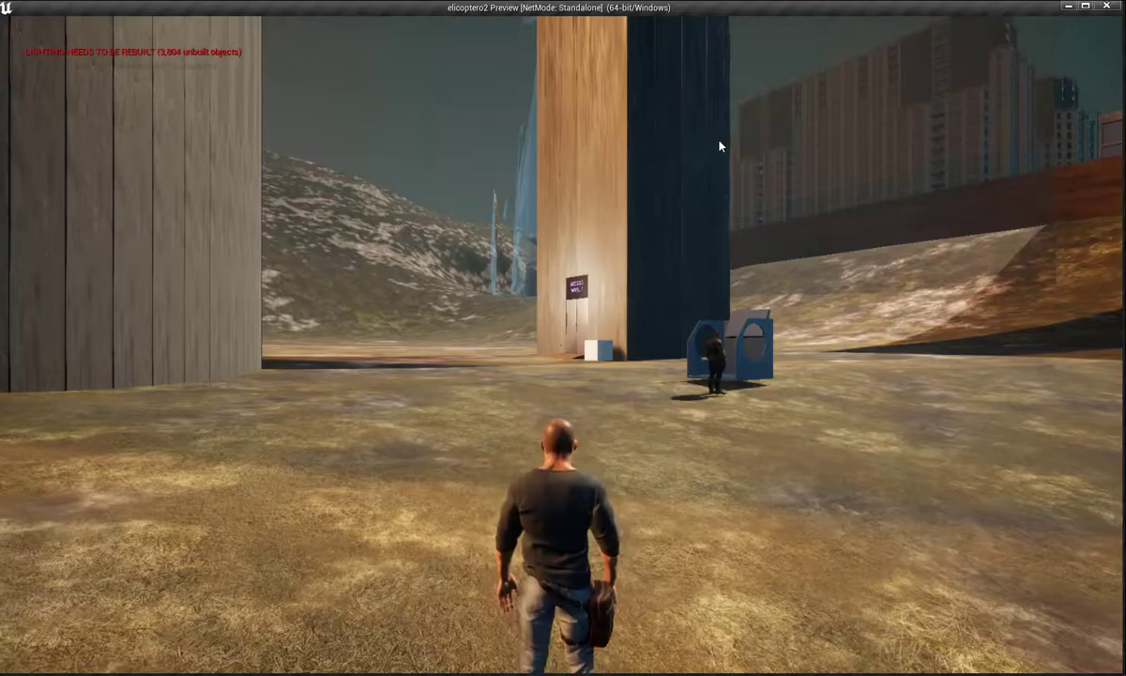
key("w")
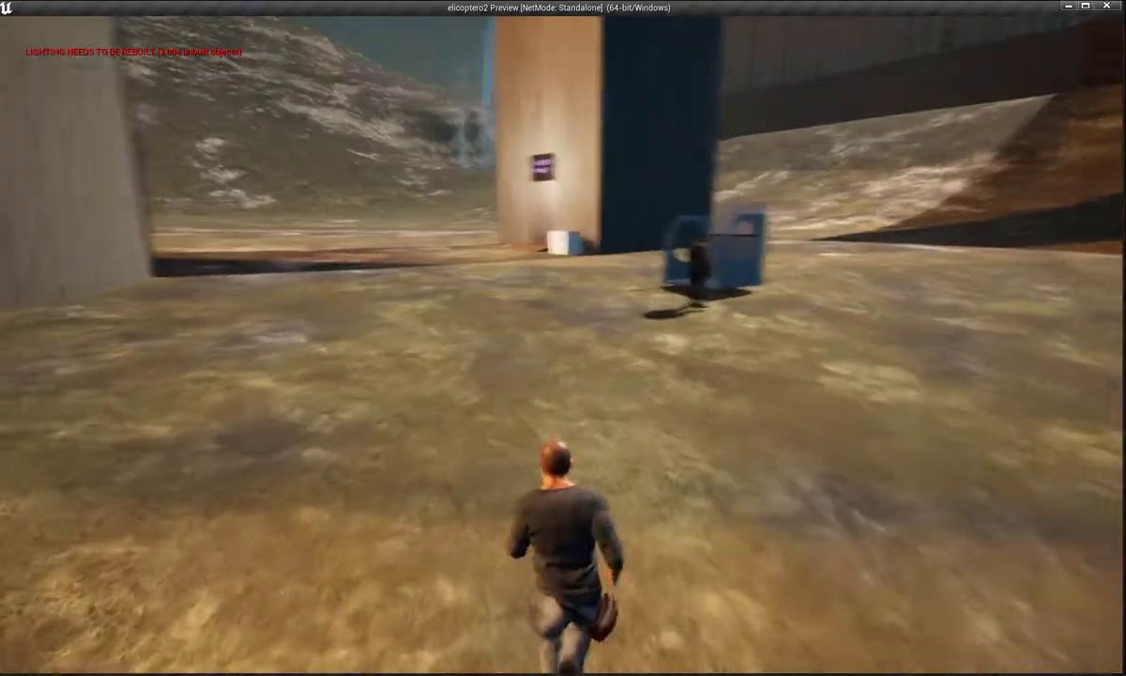
key("w")
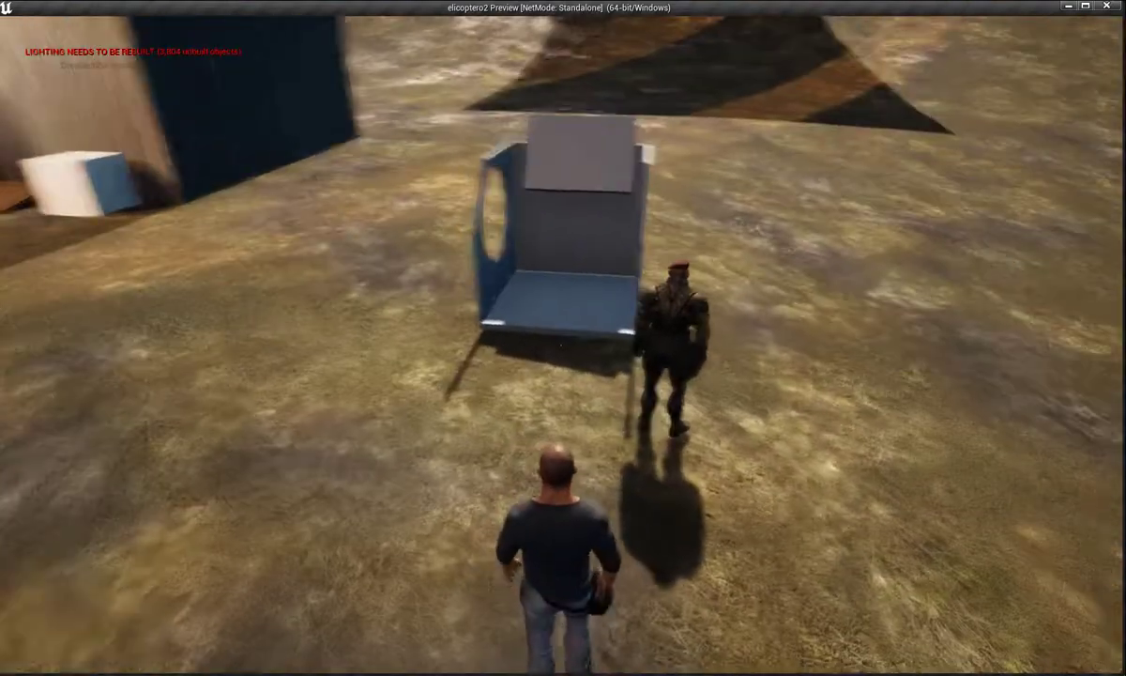
key("w")
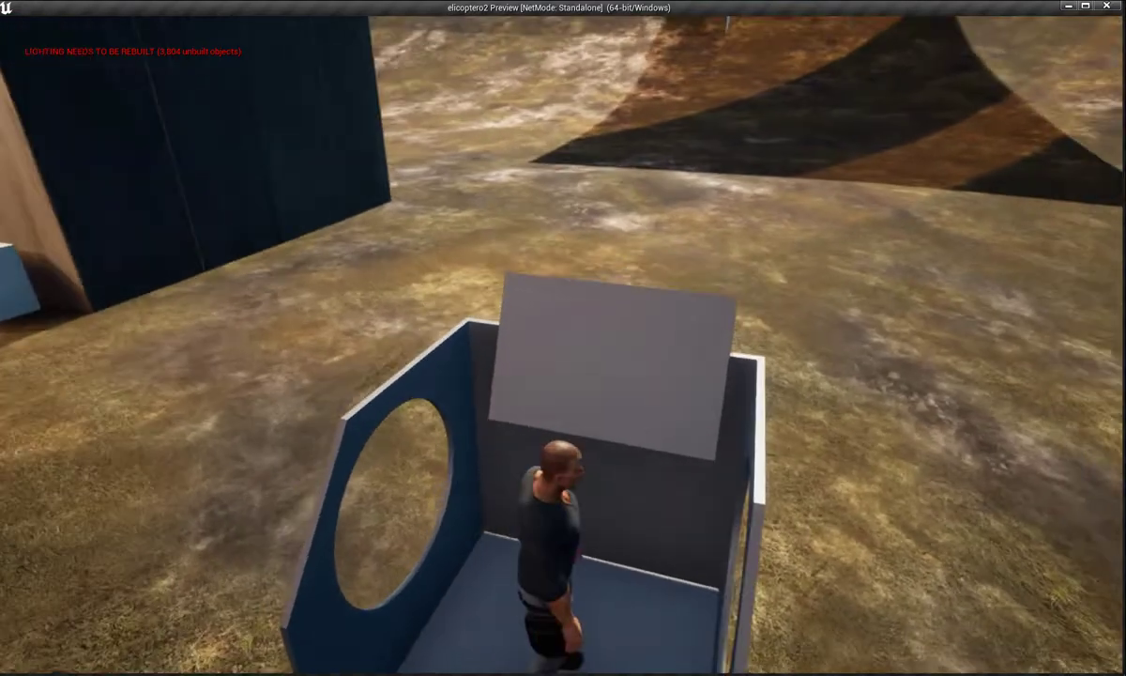
key("e")
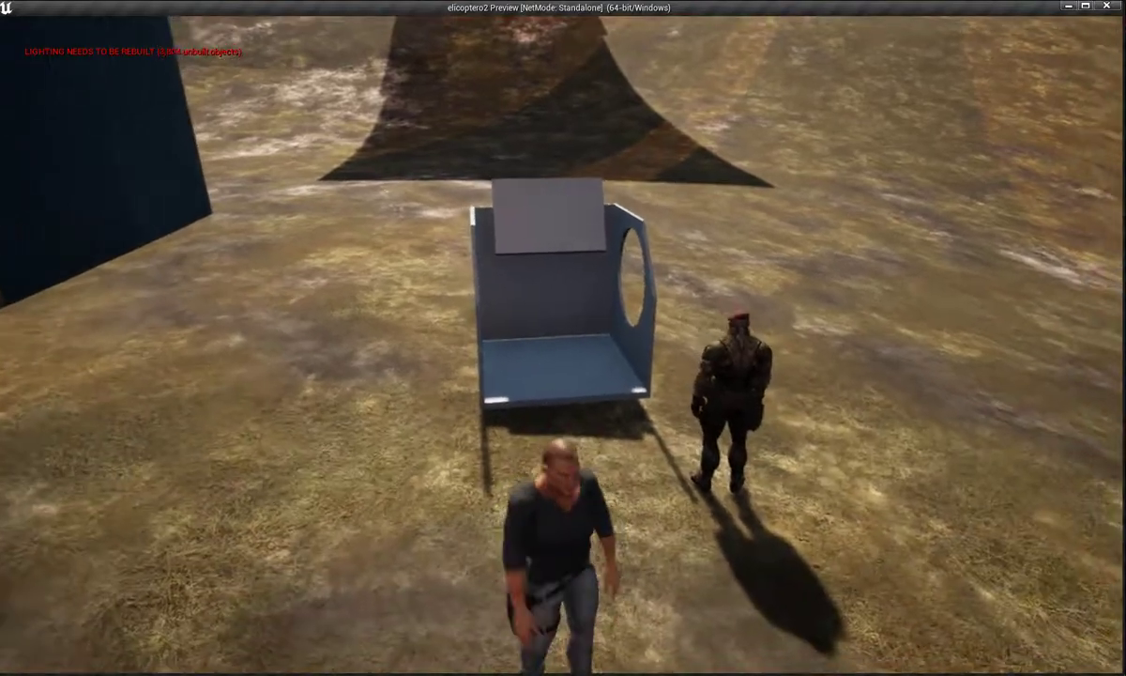
key("alt+Tab")
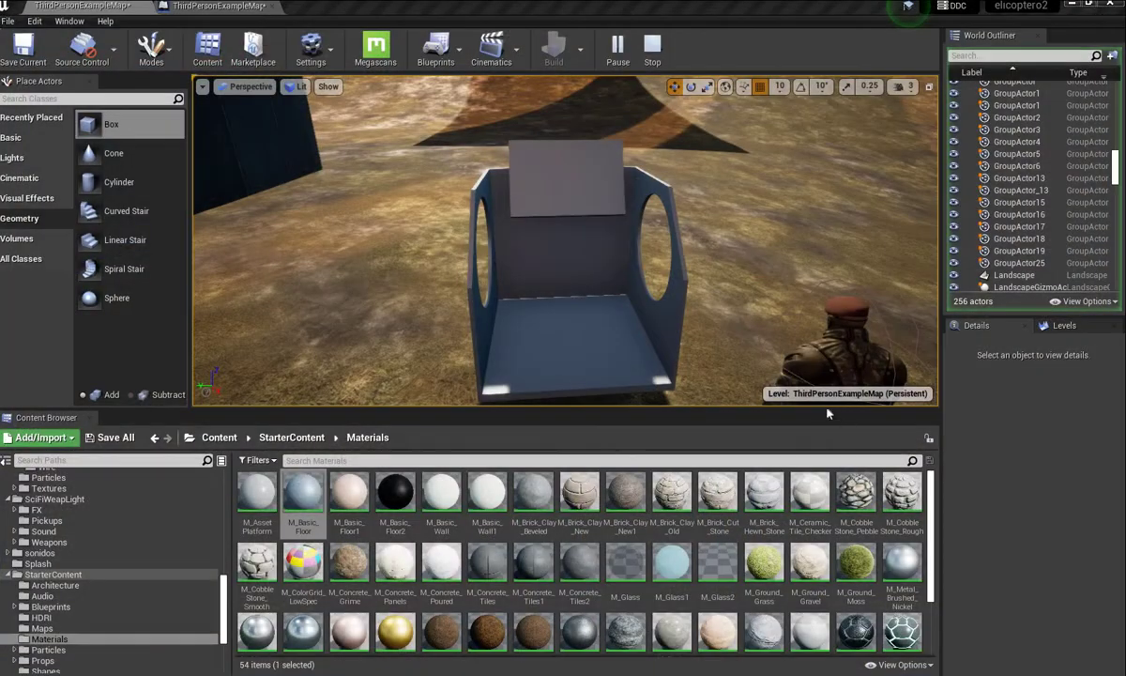
Step: Duplicate the backrest panel as Box Brush18 and shrink it uniformly to about 0.03, 0.42, 0.28
key("Escape")
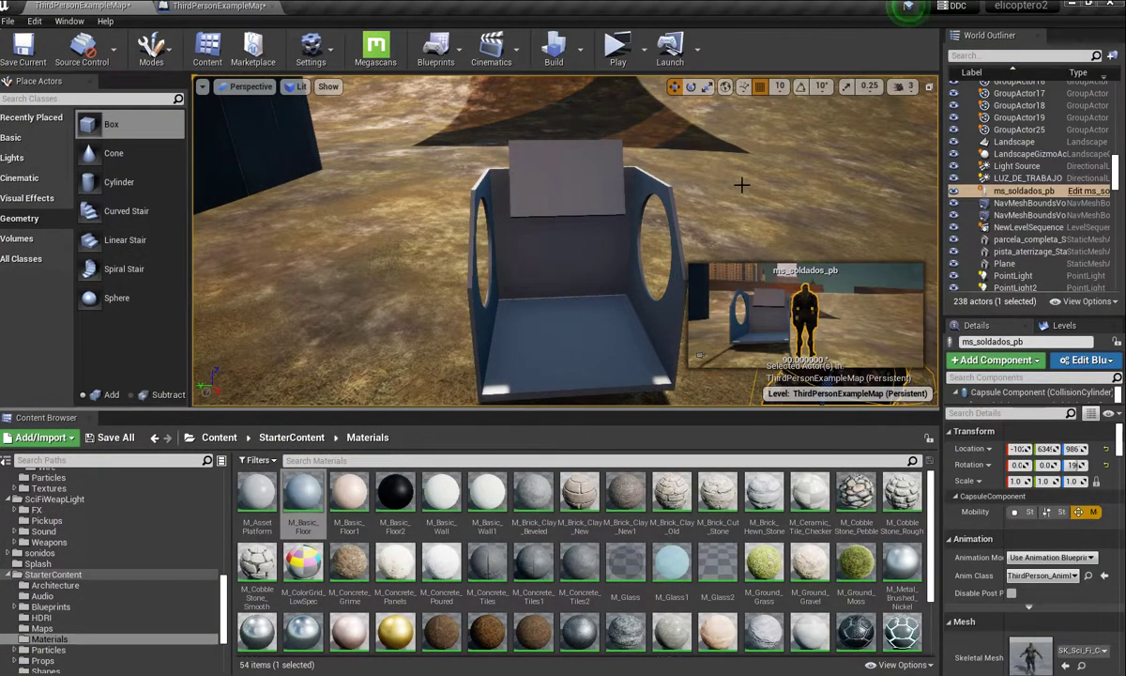
left_click_drag(741, 185, 730, 141)
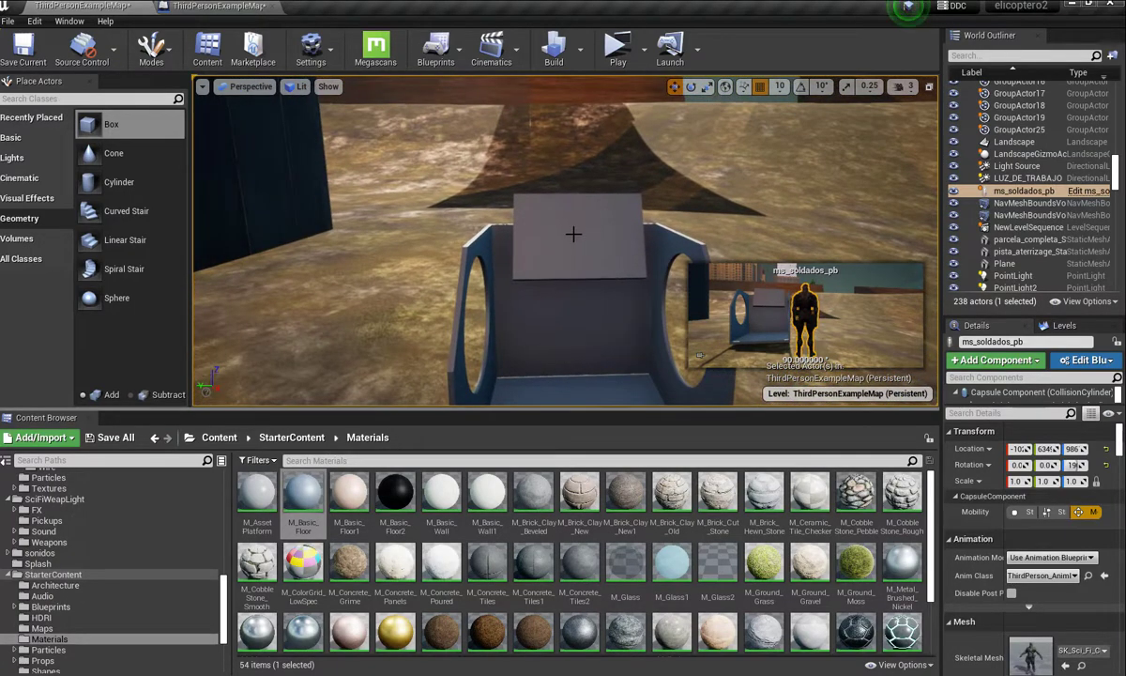
left_click(573, 233)
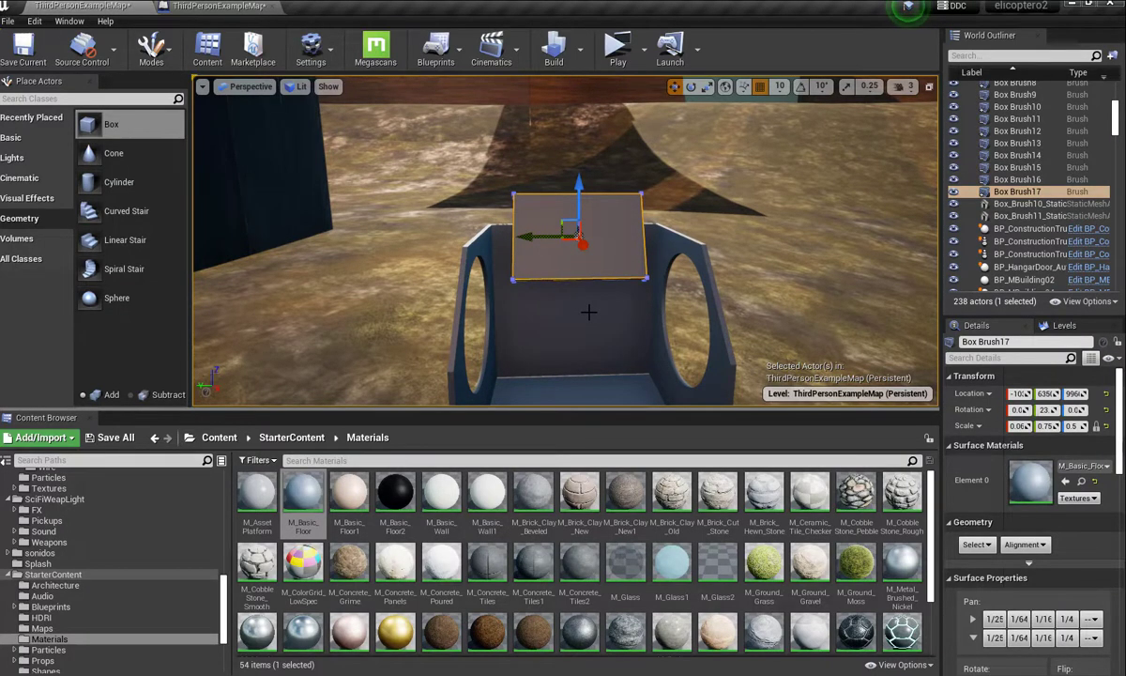
key("ctrl+w")
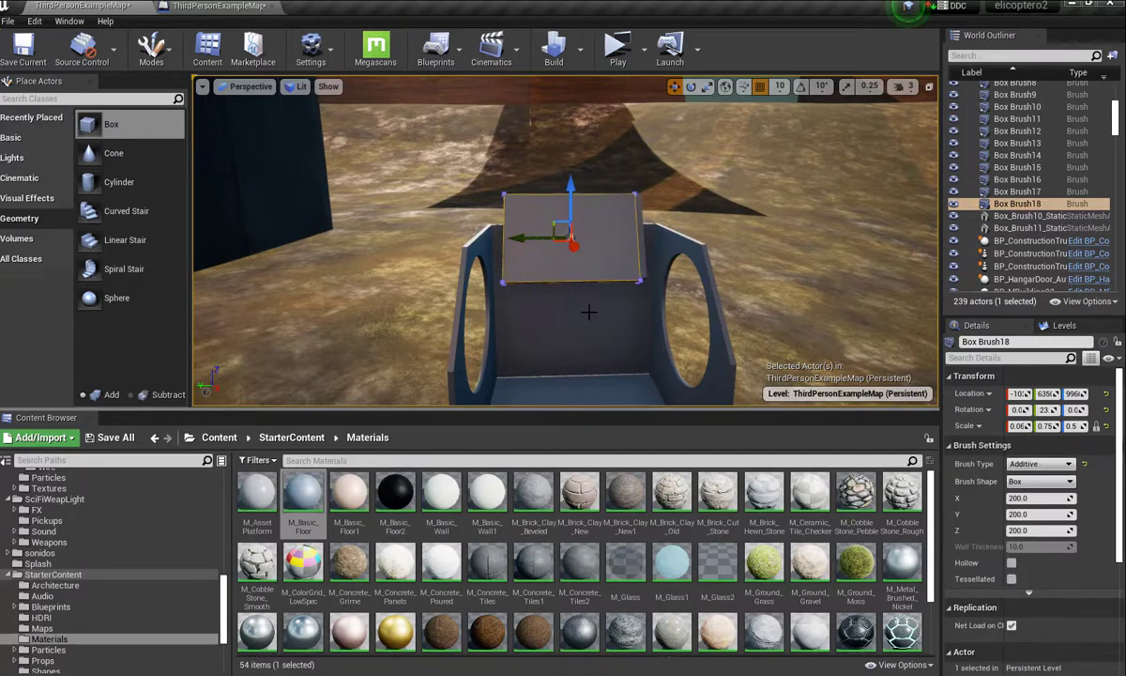
right_click_drag(563, 234, 563, 273)
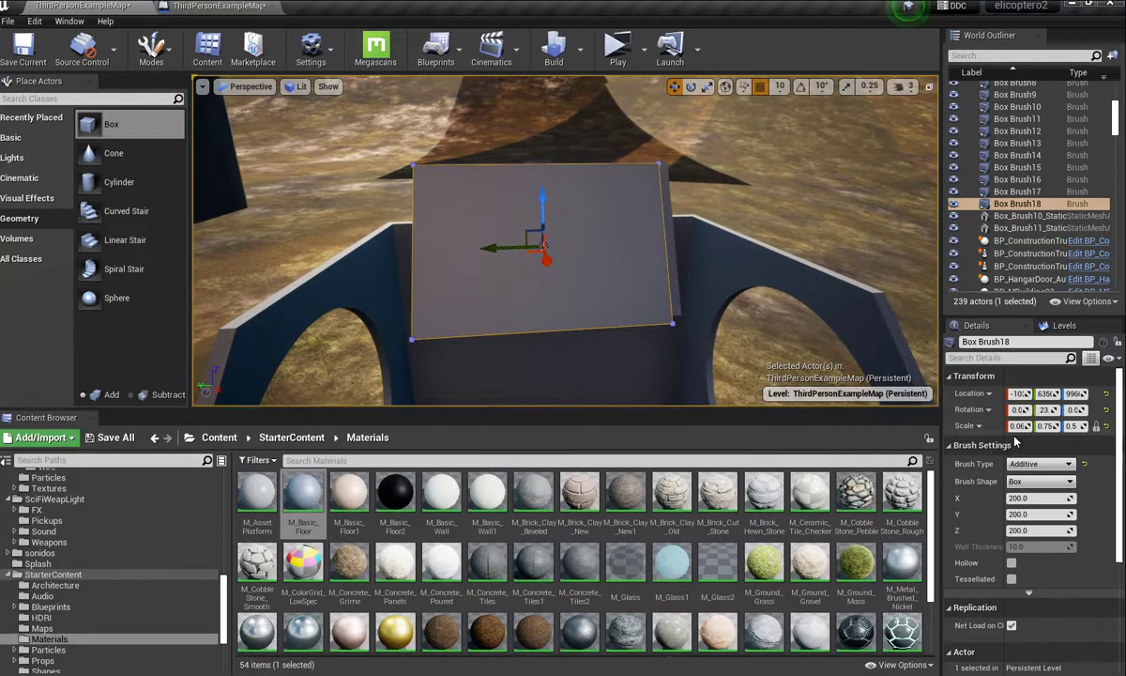
left_click(1096, 427)
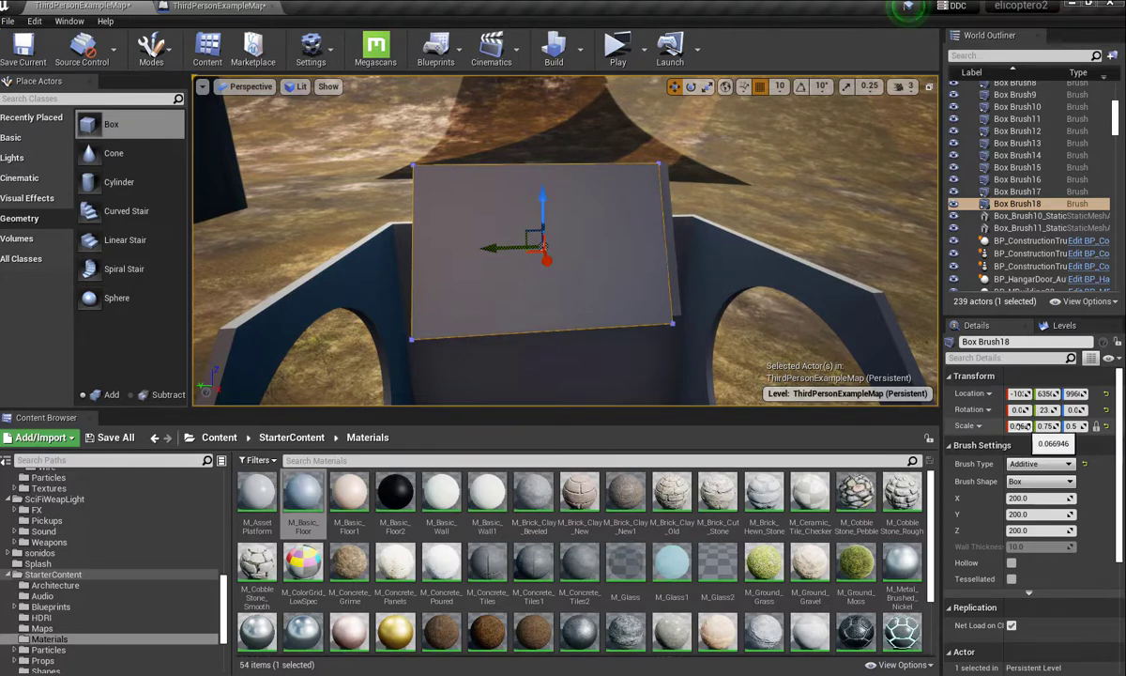
left_click_drag(1021, 426, 1014, 425)
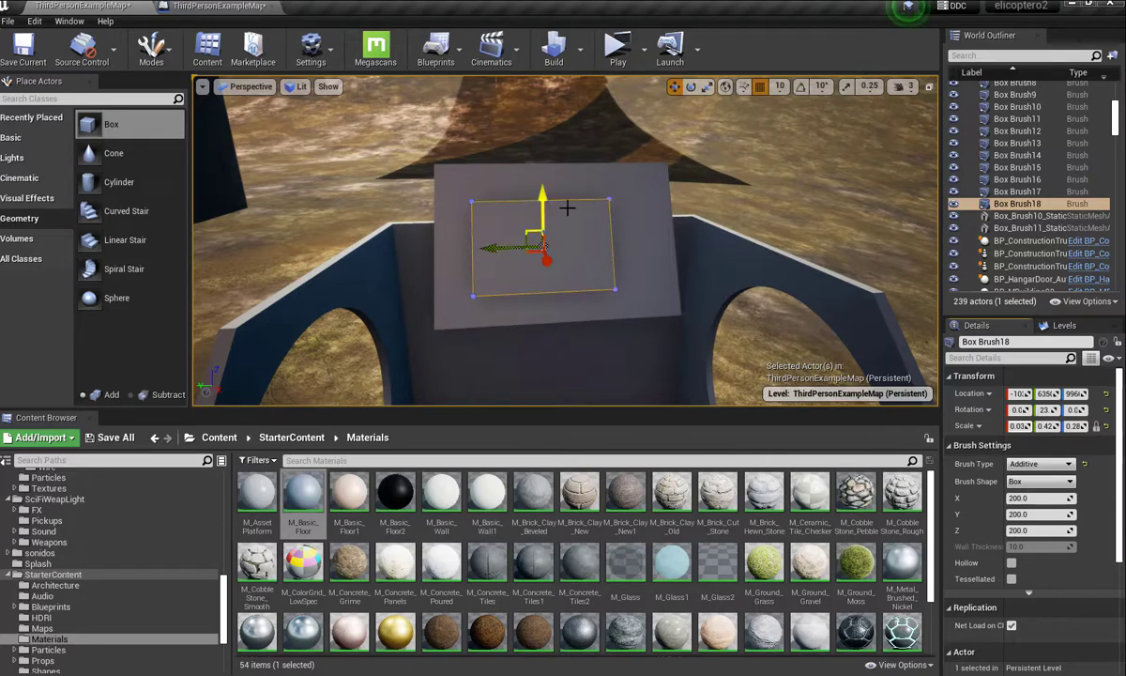
Step: With grid snapping off, nudge the plate slightly right and up above the back wall
left_click(760, 86)
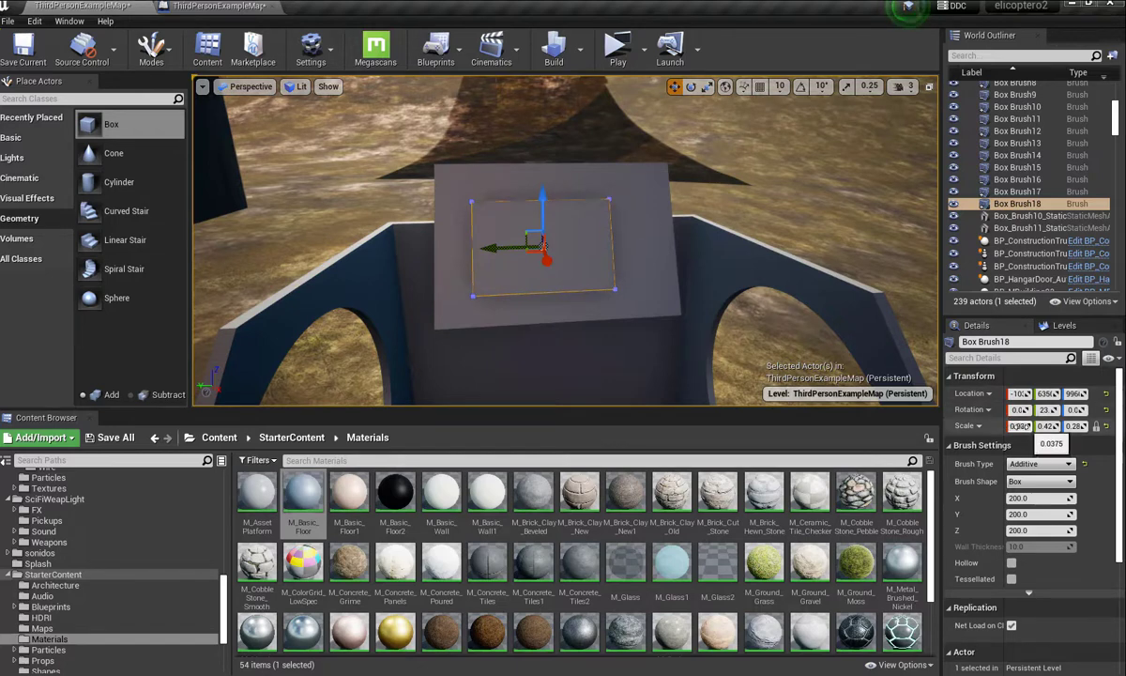
left_click_drag(489, 246, 506, 243)
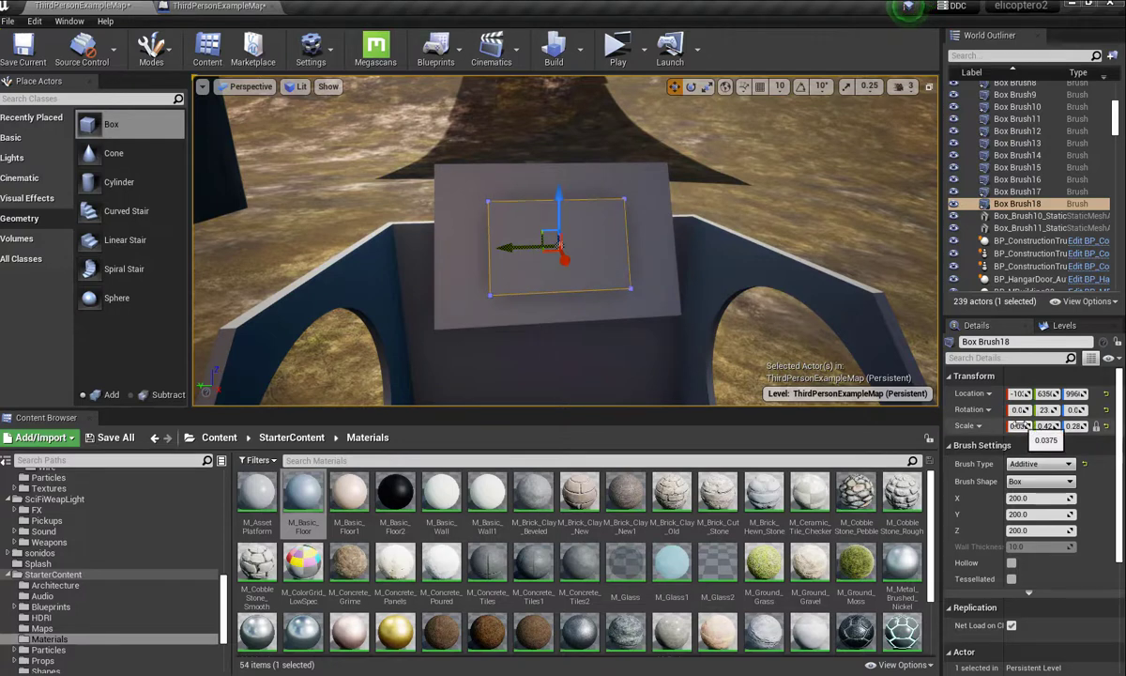
left_click_drag(1021, 426, 1052, 425)
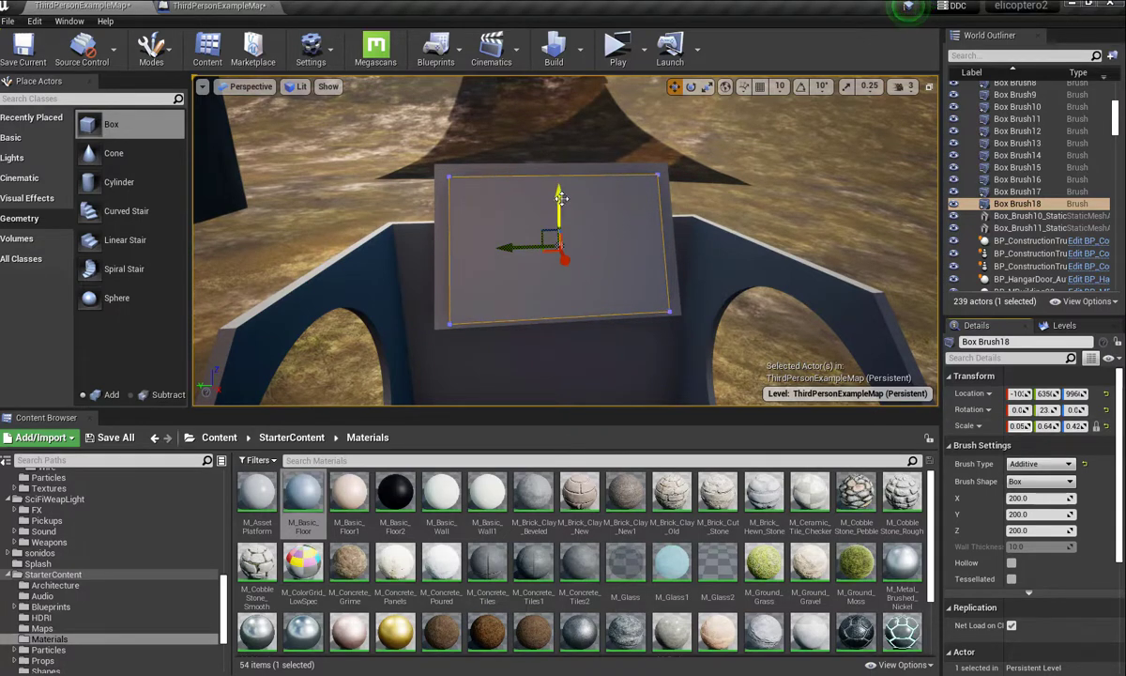
left_click_drag(561, 197, 558, 195)
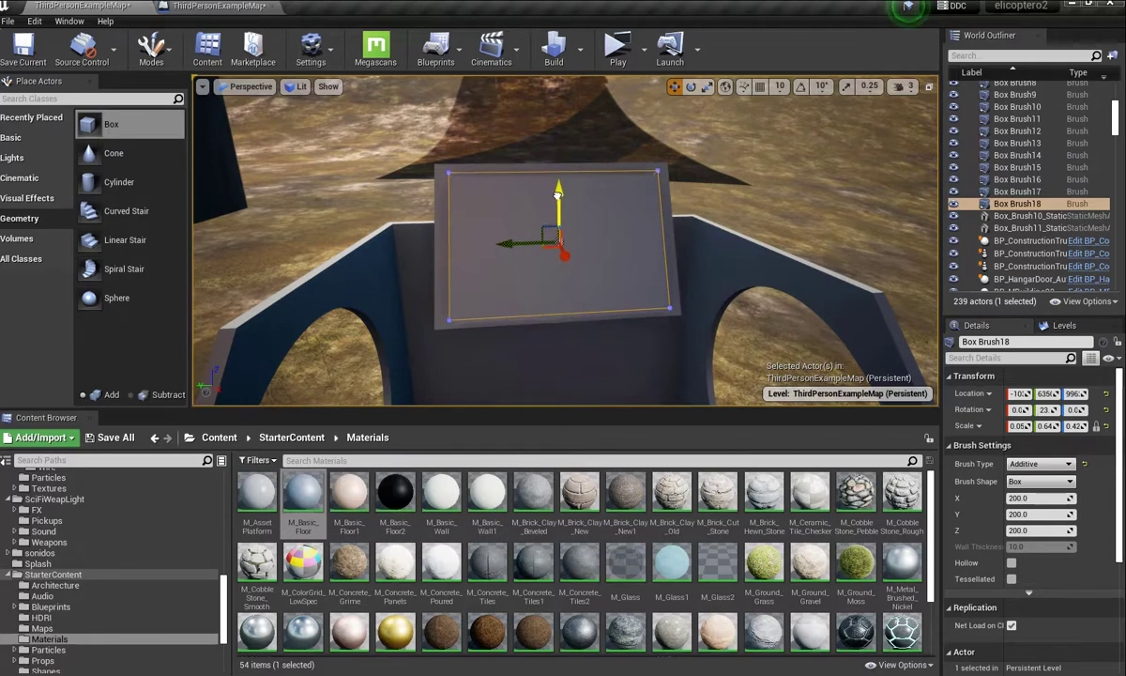
left_click_drag(557, 193, 558, 191)
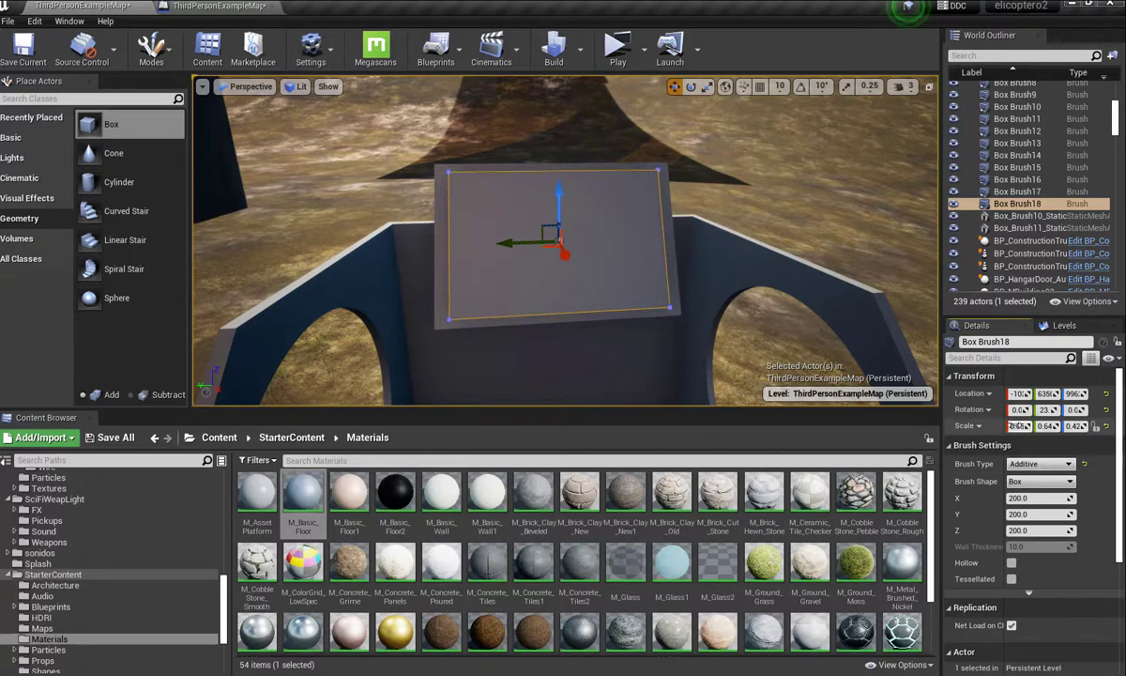
Step: Set the plate's Y scale to about 0.68 and Z scale to about 0.45
left_click(1048, 427)
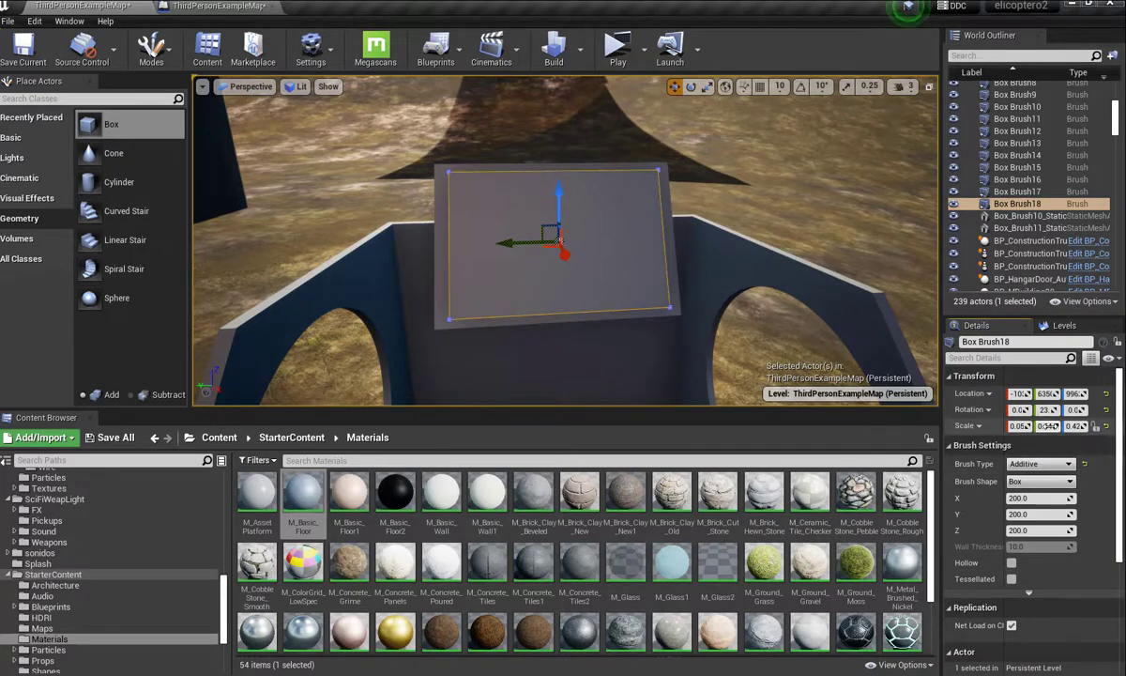
left_click_drag(1048, 427, 1050, 426)
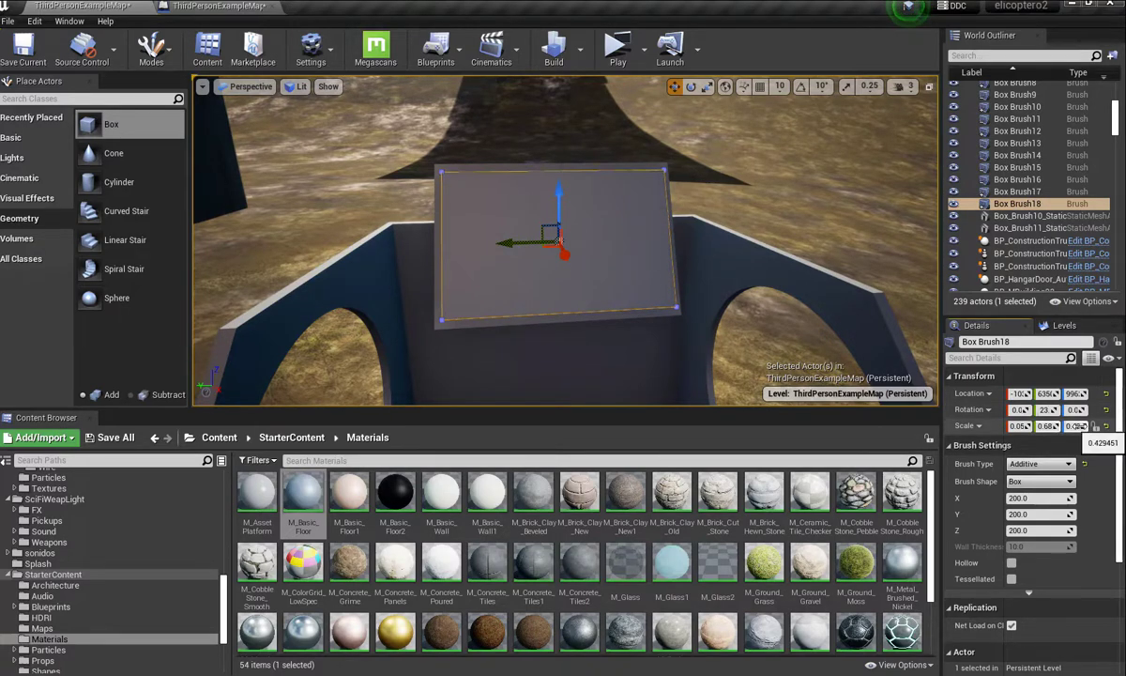
left_click_drag(1048, 426, 1078, 426)
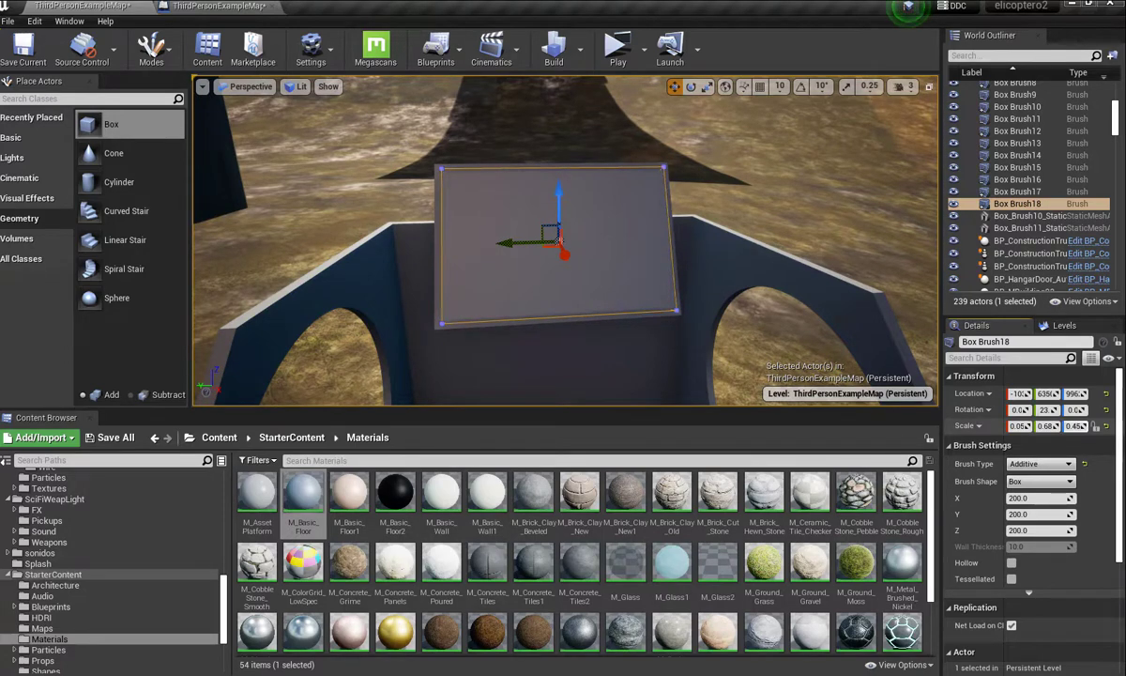
left_click_drag(1076, 426, 1077, 427)
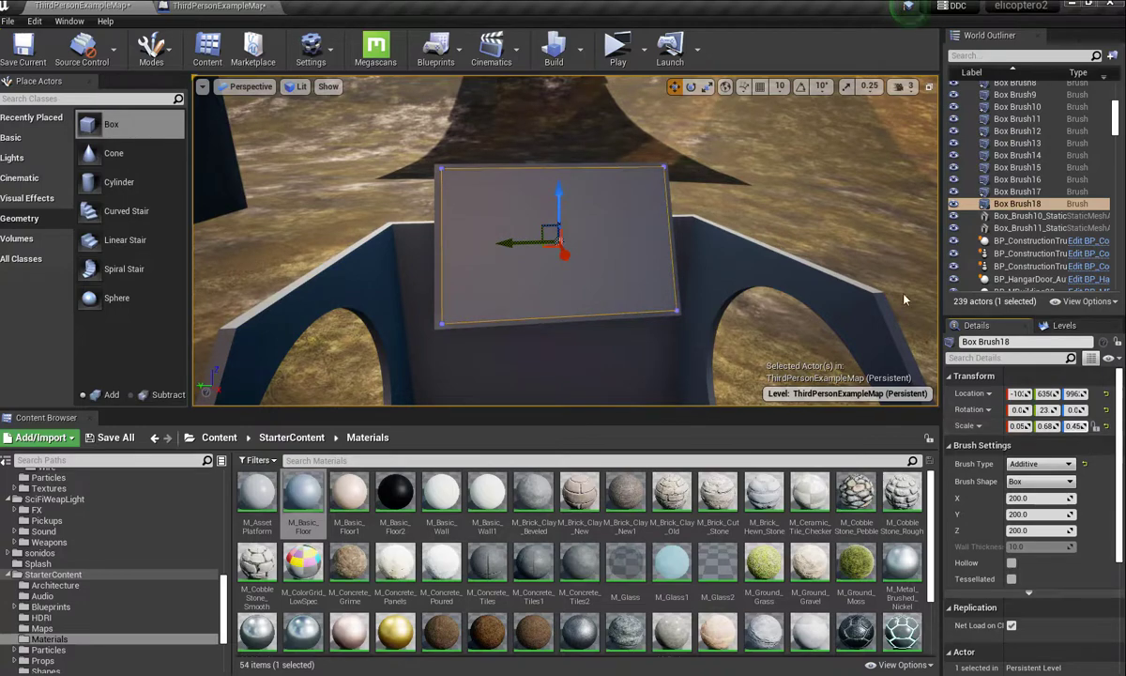
Step: Slide plate brush Box Brush18 sideways along X into place over the wall, then frame it
right_click_drag(877, 279, 873, 244)
right_click_drag(564, 240, 470, 225)
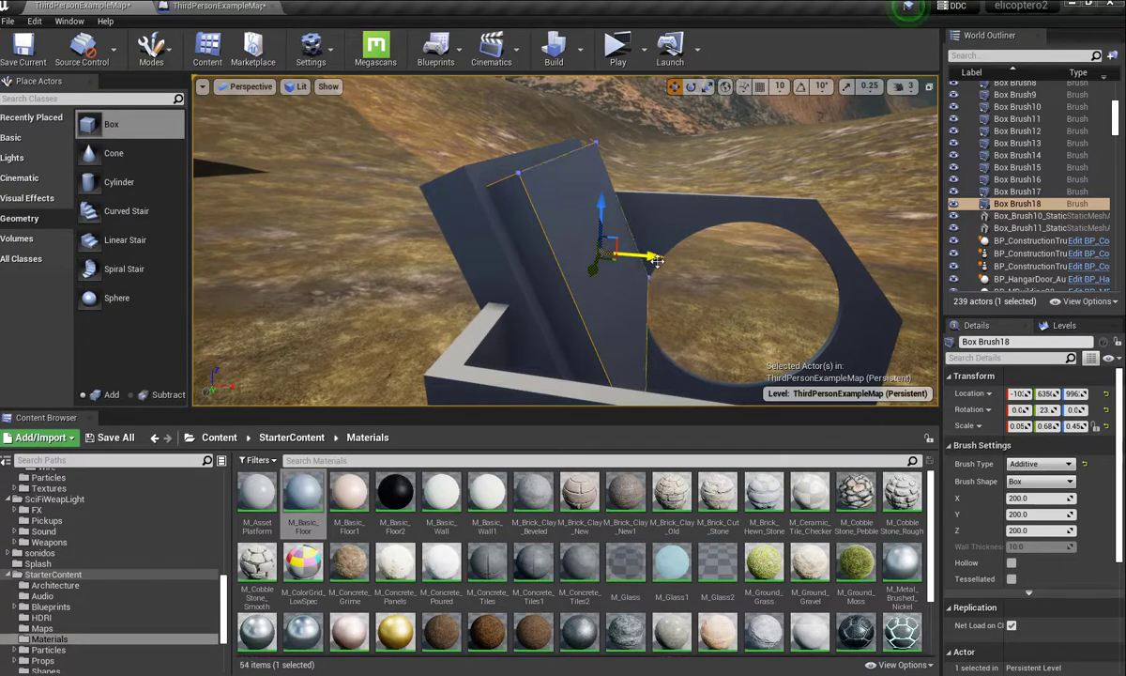
left_click_drag(656, 257, 624, 273)
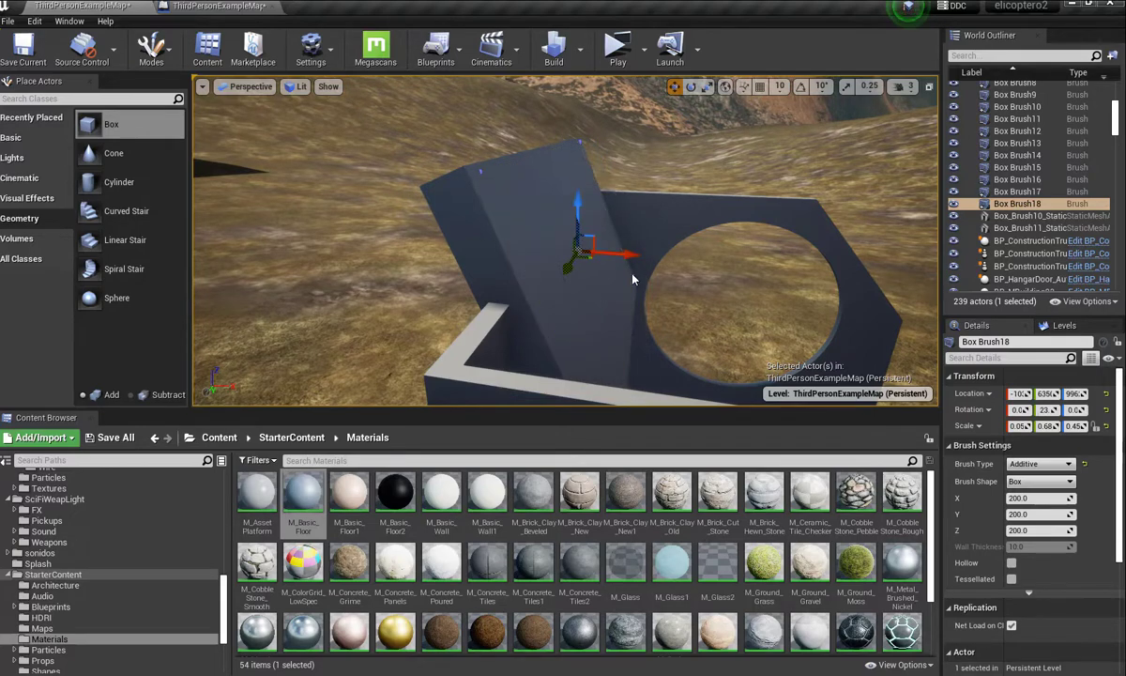
key("f")
mouse_move(488, 196)
left_mouse_down("alt")
mouse_move(503, 214)
mouse_move(669, 211)
left_mouse_up("alt")
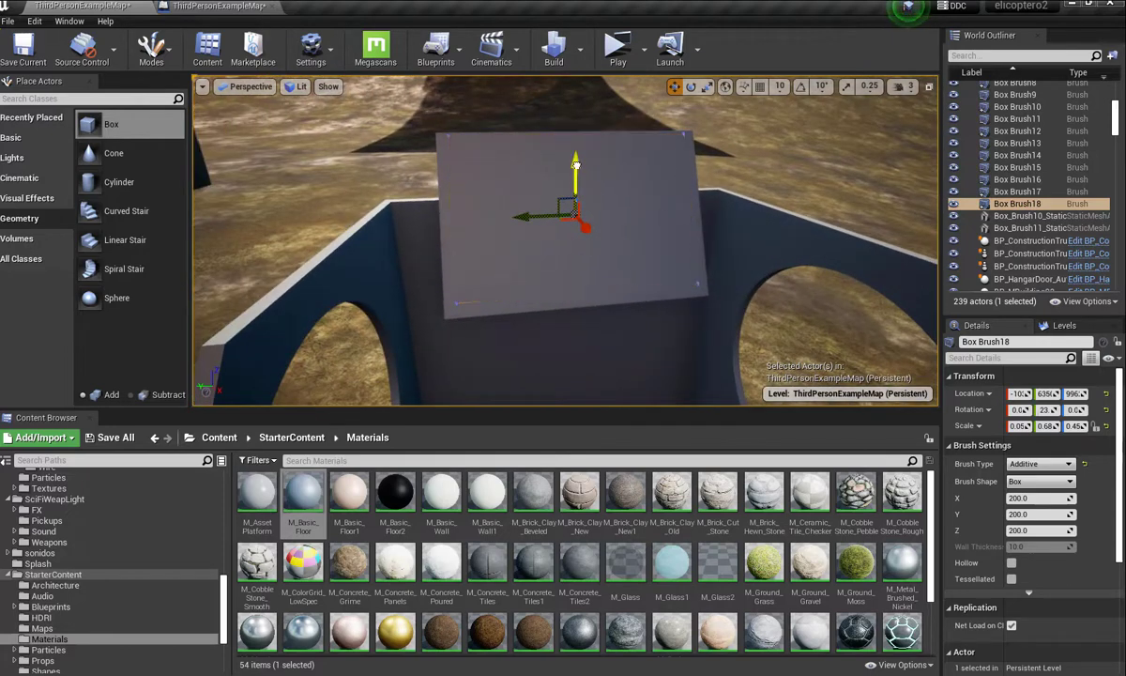
Step: Nudge the plate down and scale it to 0.71 in Y and 0.46 in Z
left_click_drag(575, 166, 575, 167)
left_click_drag(585, 226, 584, 230)
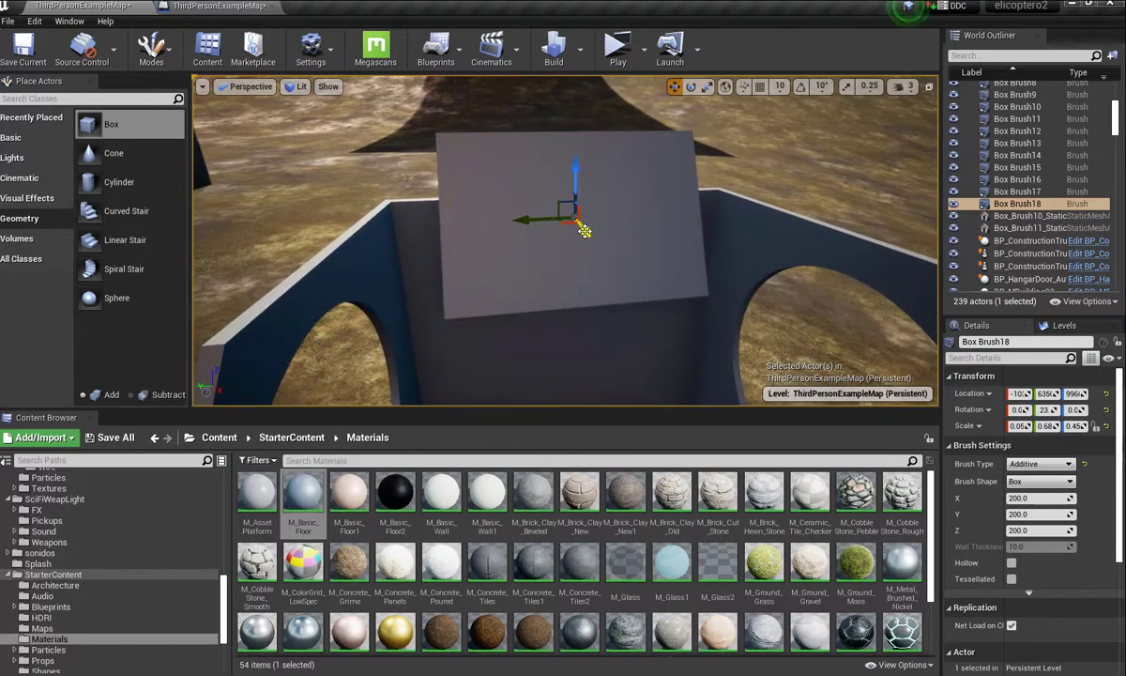
left_click(584, 231)
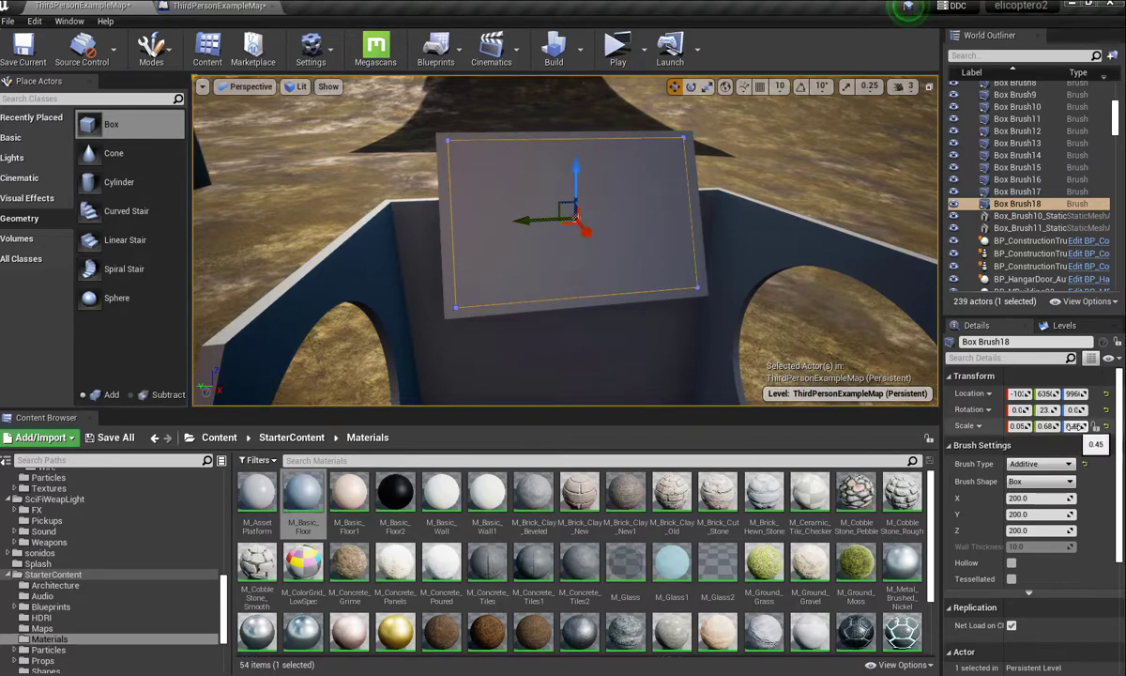
left_click_drag(1022, 426, 1029, 426)
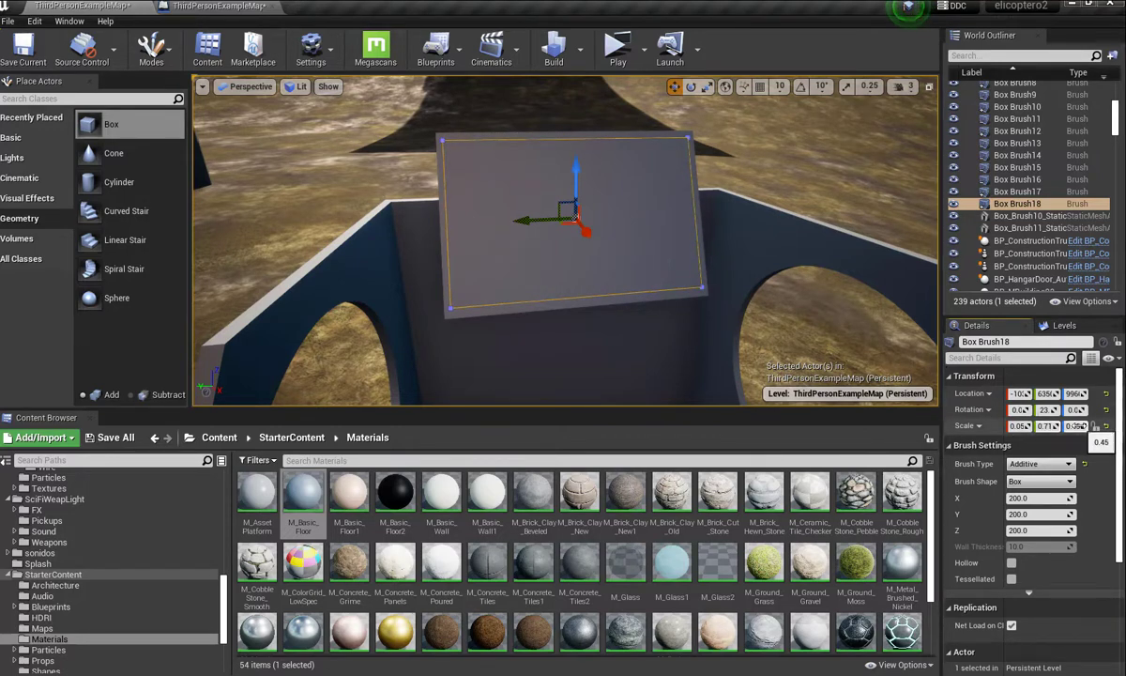
left_click_drag(1068, 426, 1068, 427)
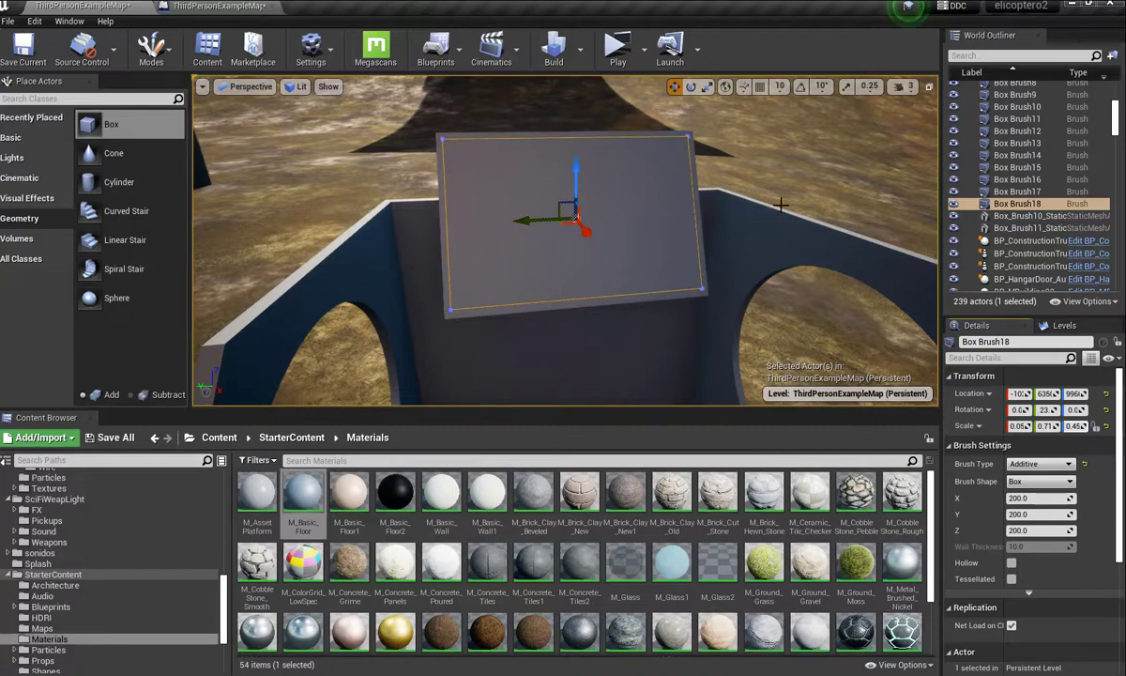
right_click_drag(779, 164, 826, 141)
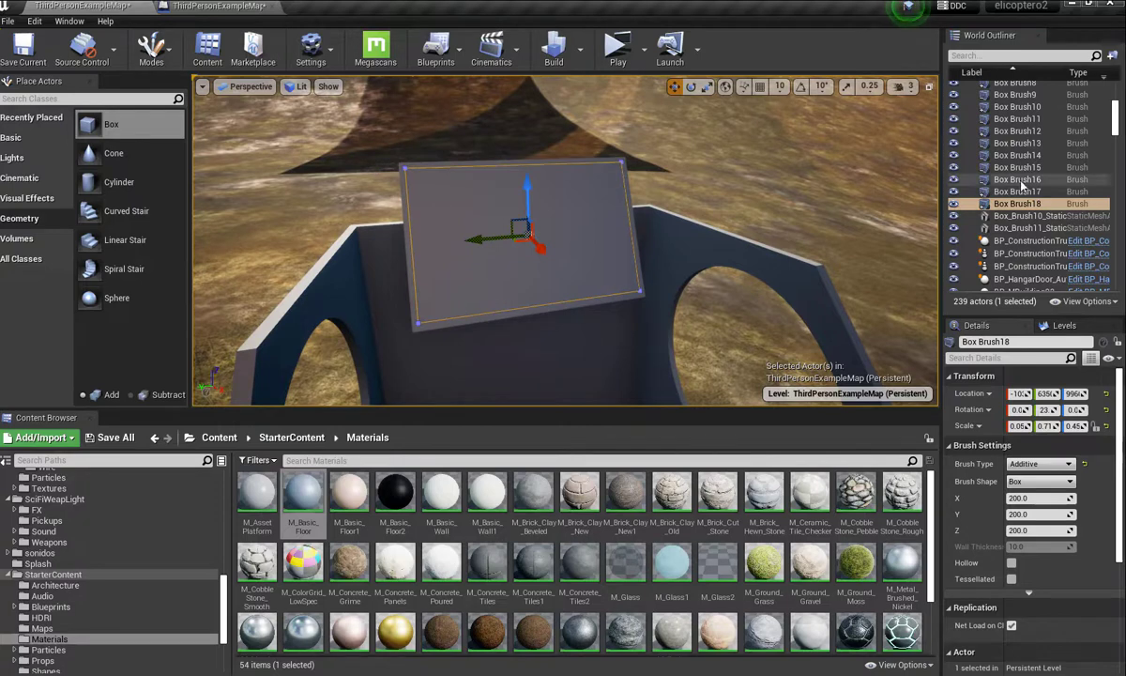
left_click(1011, 211)
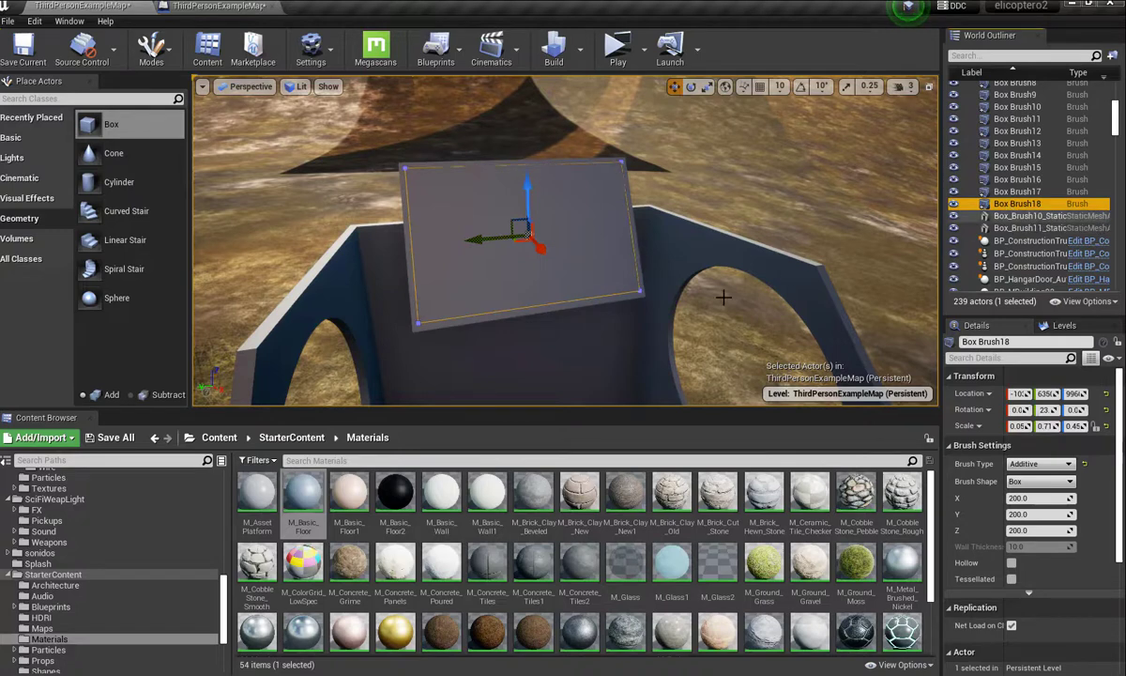
left_click(412, 289)
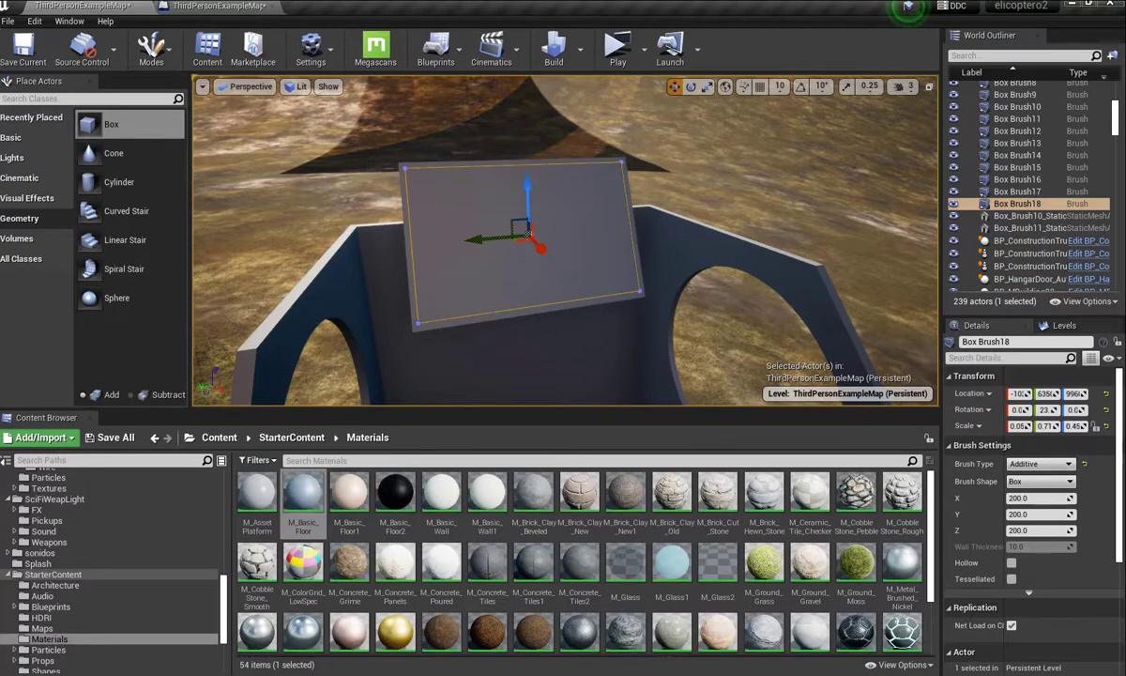
left_click(380, 268)
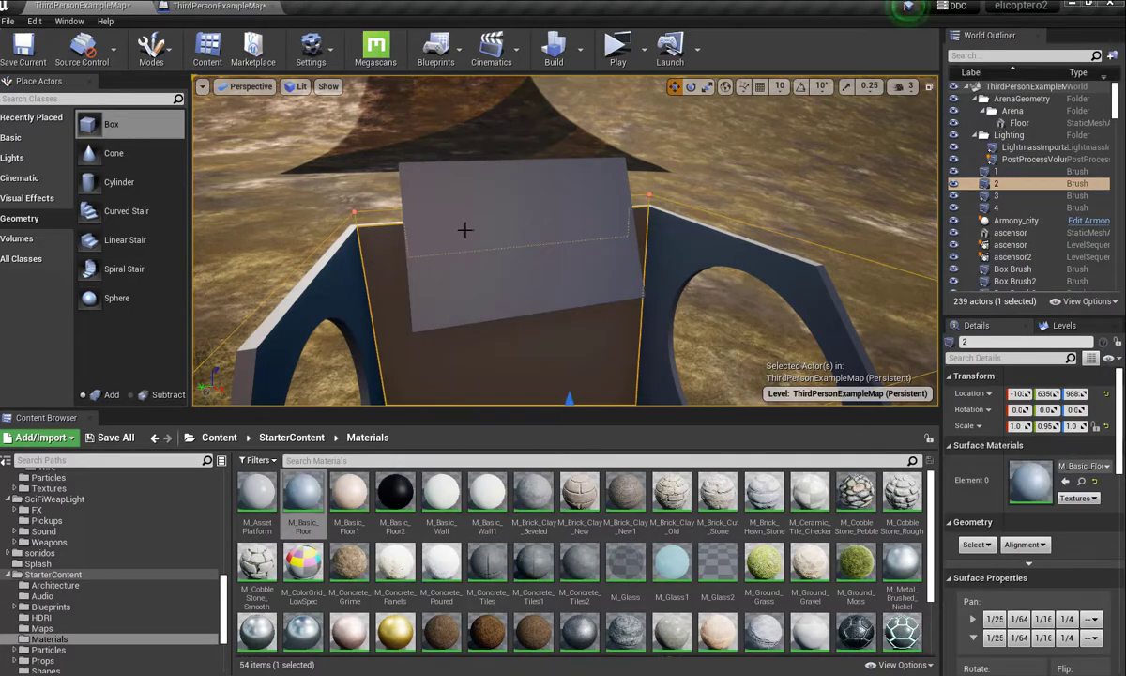
Step: Rename Box Brush17 to 6 in the World Outliner and zoom out to show the whole box
left_click(402, 169)
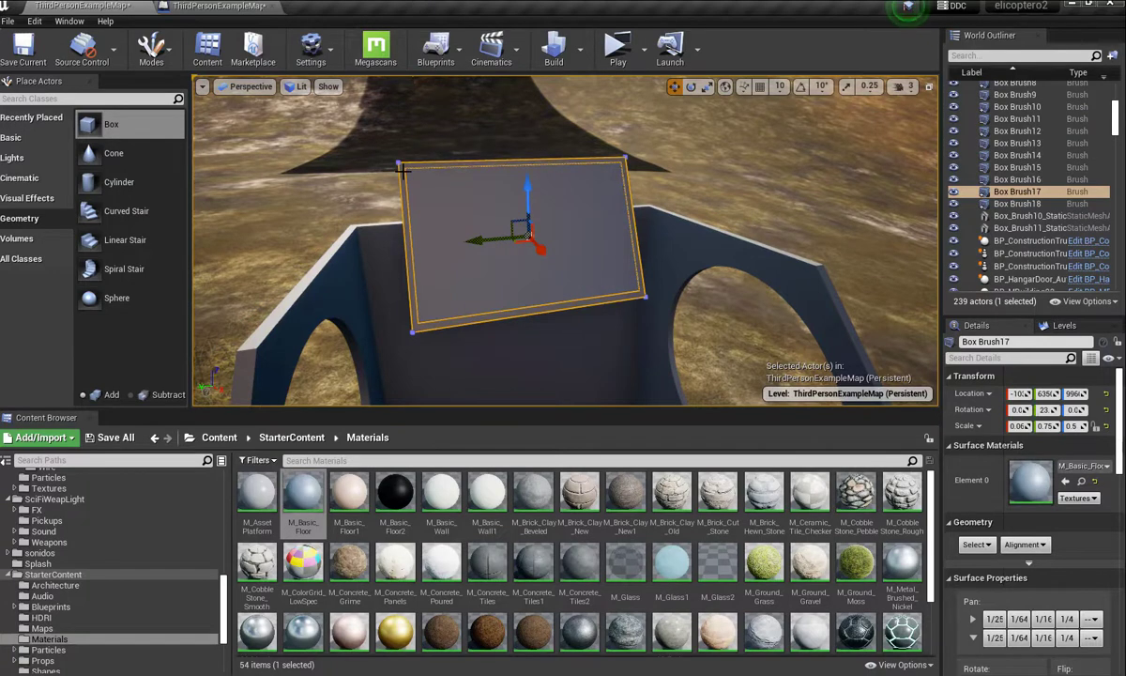
left_click(1041, 192)
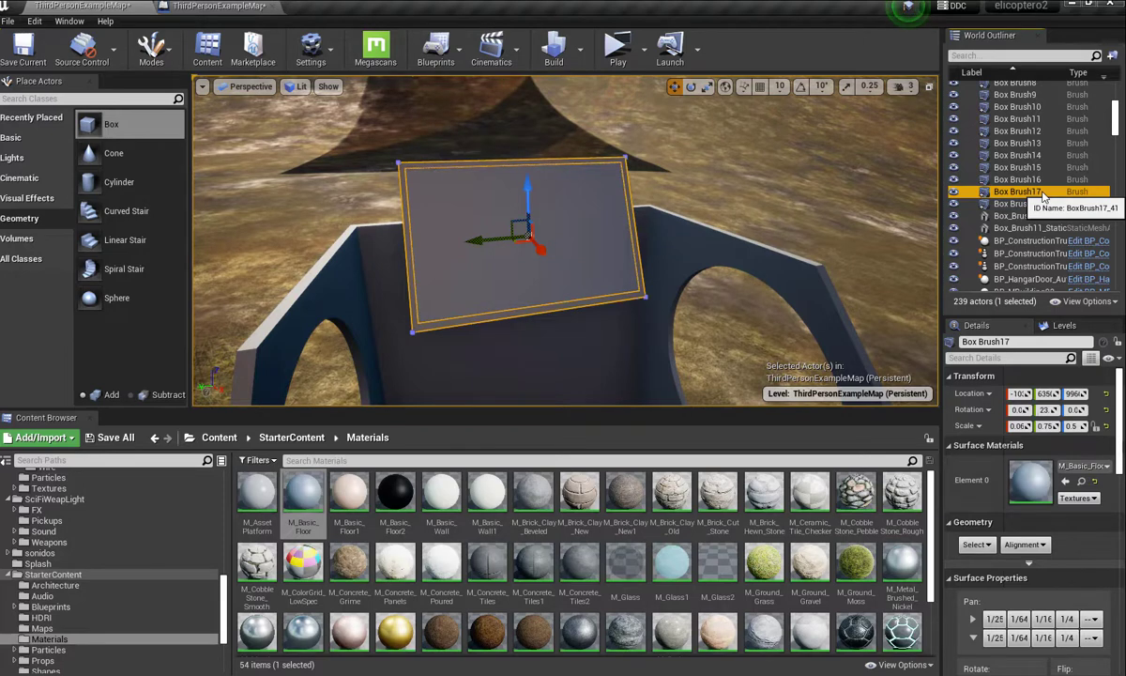
left_click(1039, 192)
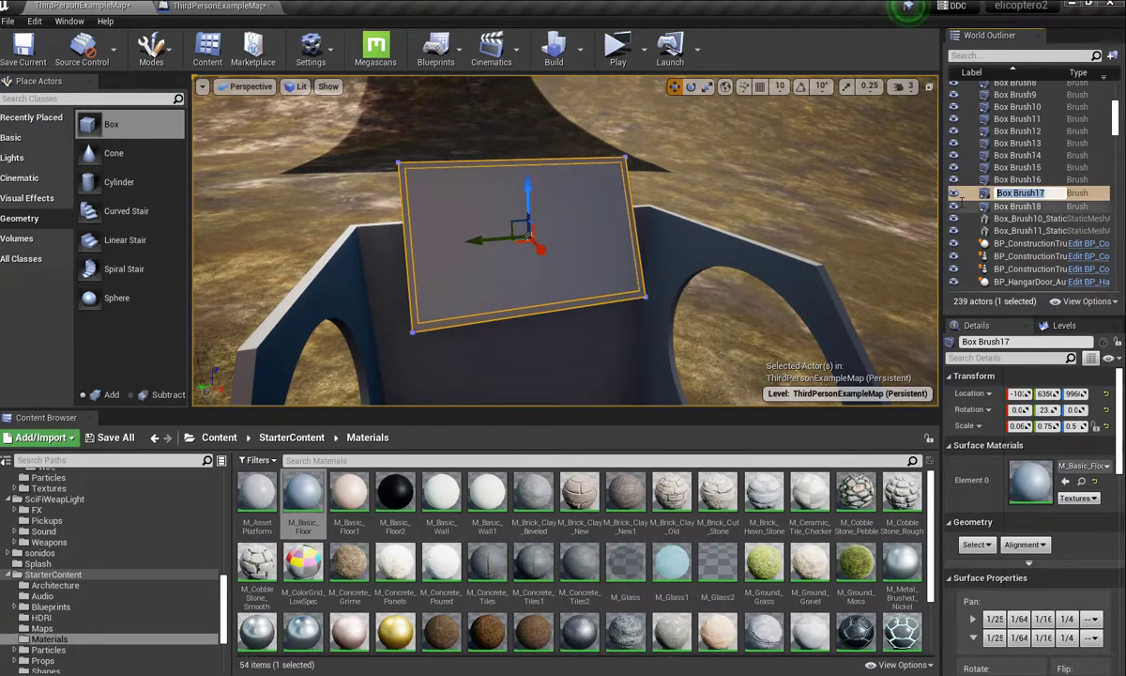
type("6")
key("ctrl+z")
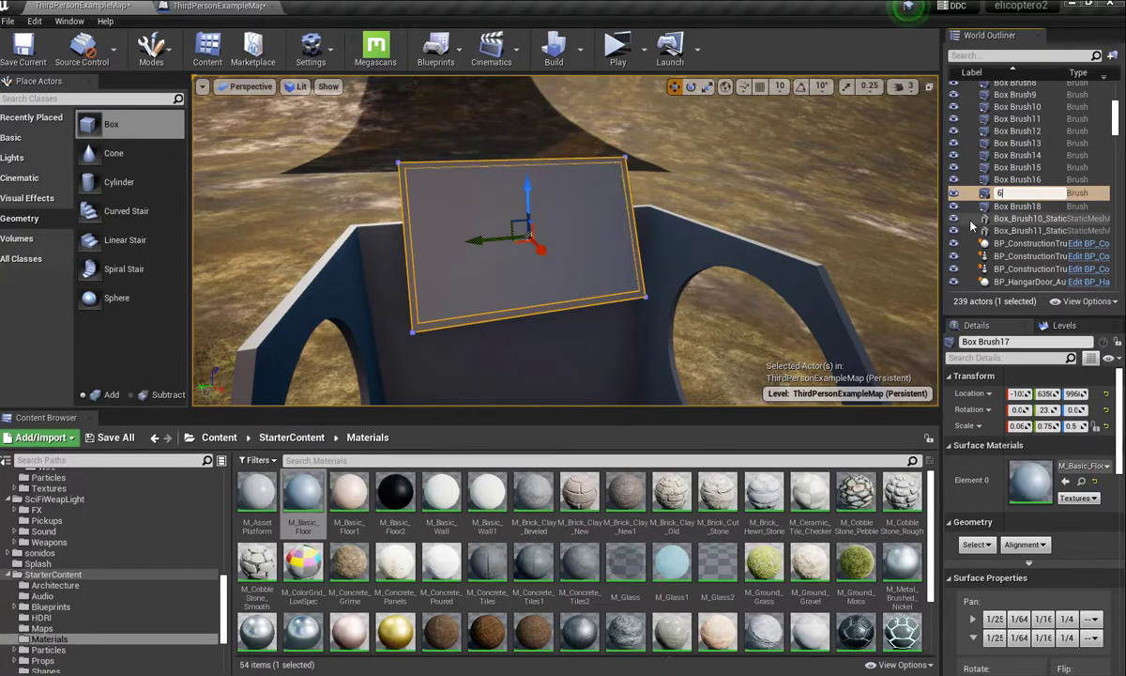
right_click_drag(727, 226, 663, 328)
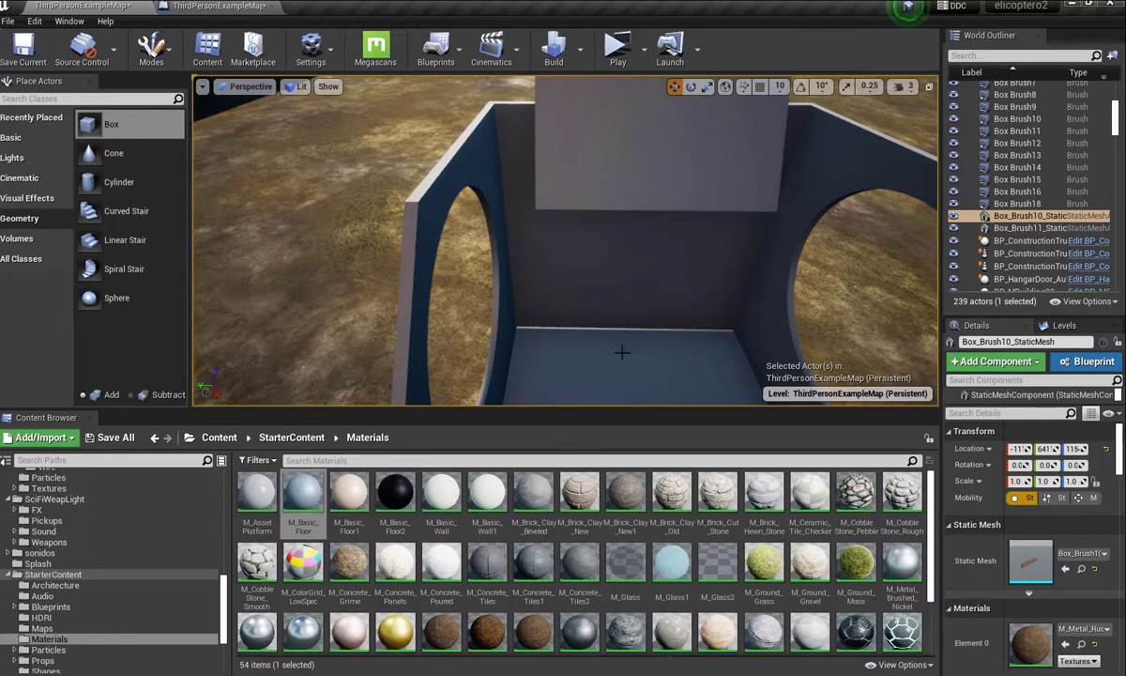
scroll(700, 322, "down", 5)
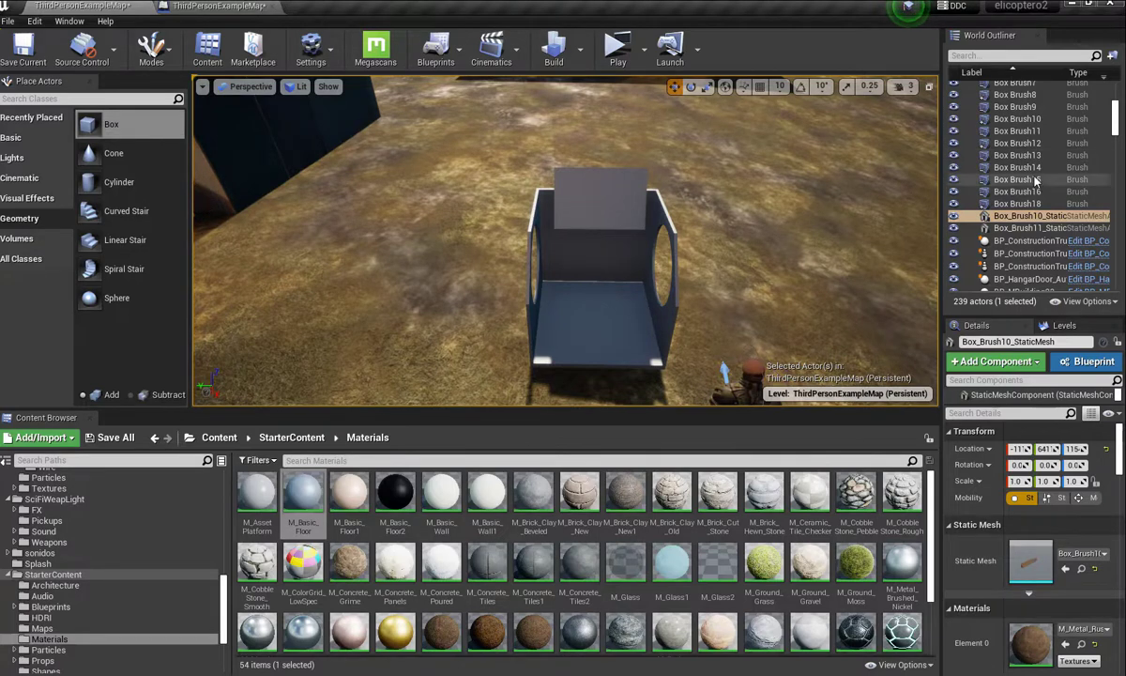
Step: Rename plate brush Box Brush18 to 7 in the World Outliner
scroll(1033, 178, "up", 5)
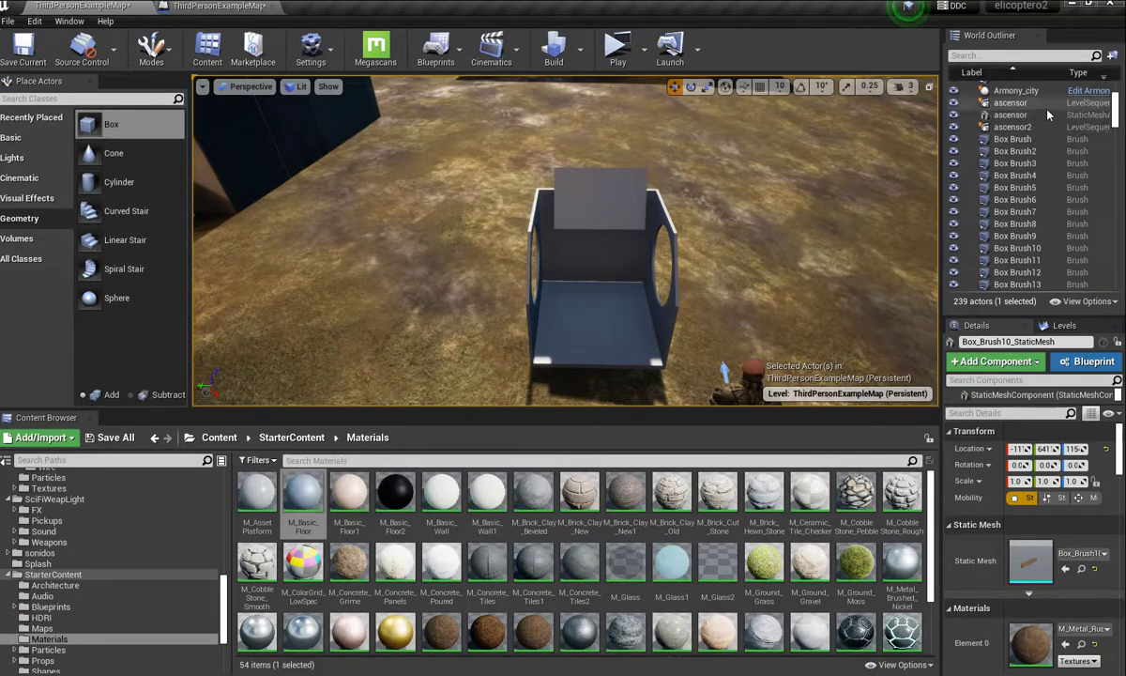
scroll(1056, 136, "up", 2)
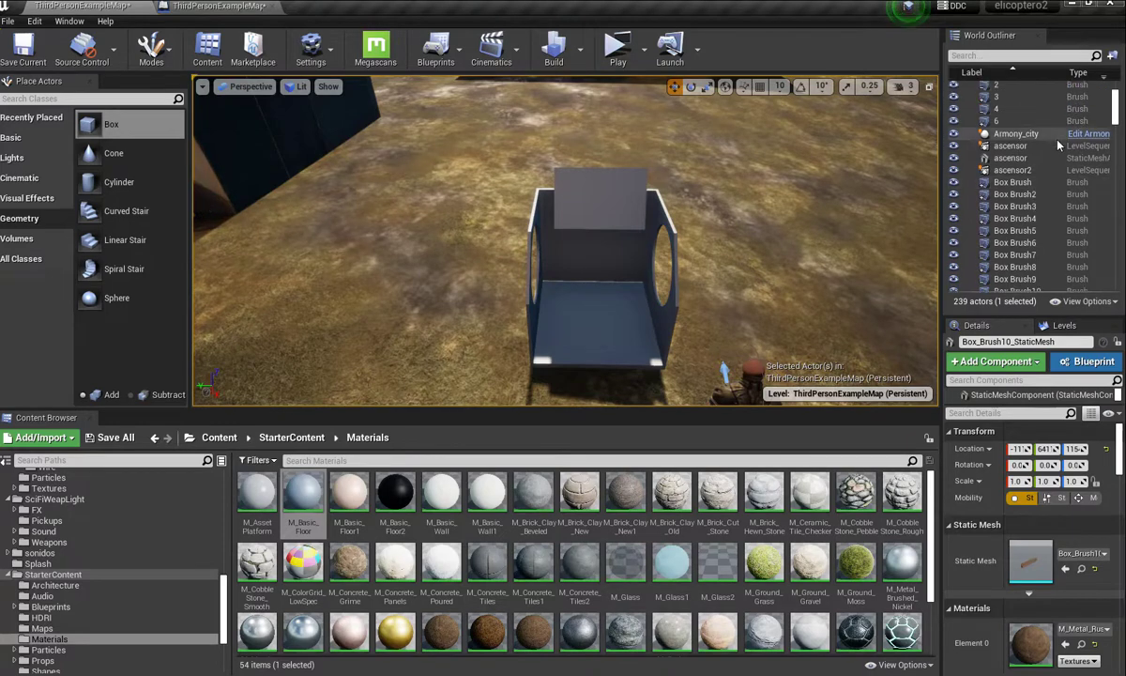
scroll(1058, 145, "up", 3)
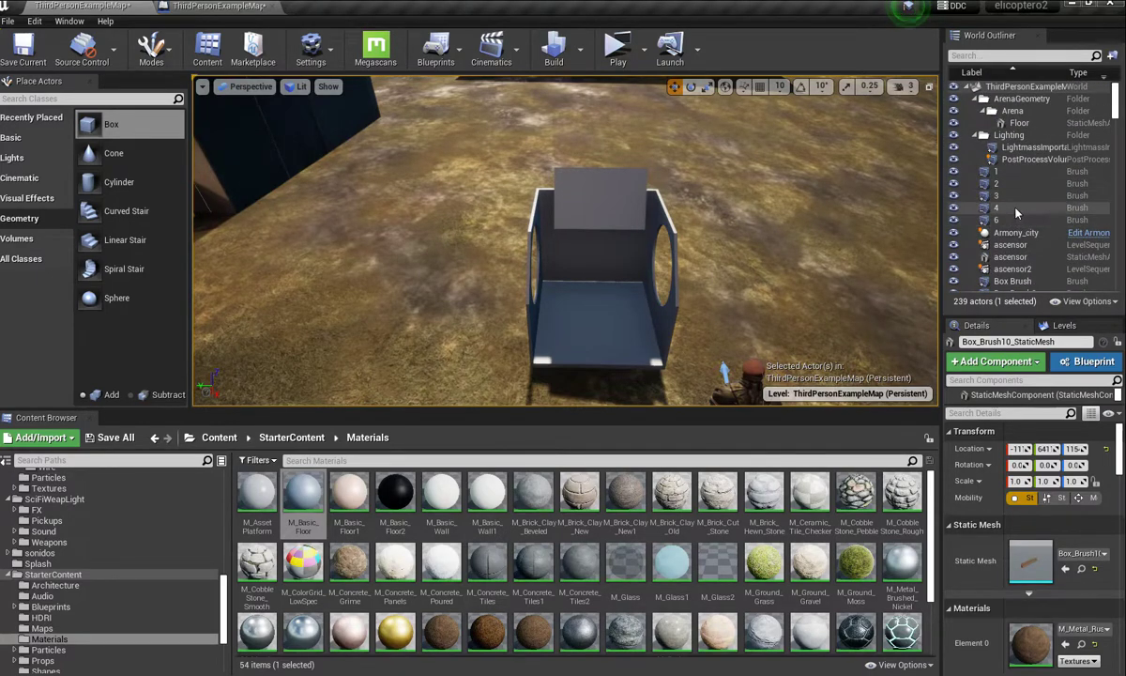
scroll(1021, 214, "down", 1)
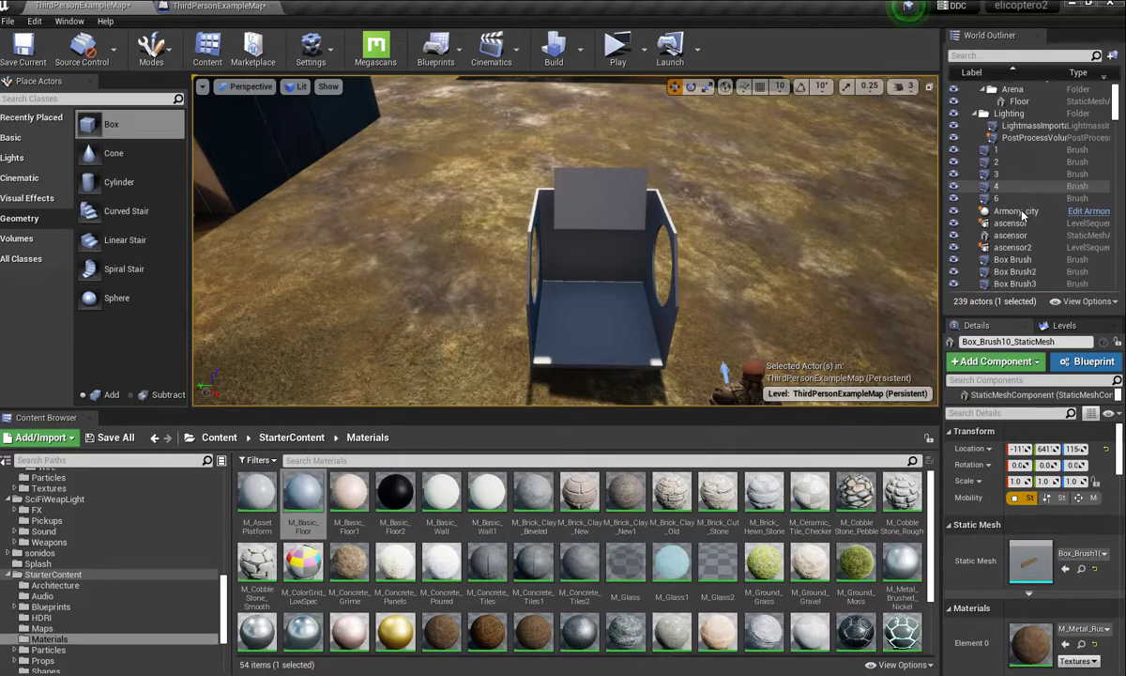
scroll(1023, 215, "down", 1)
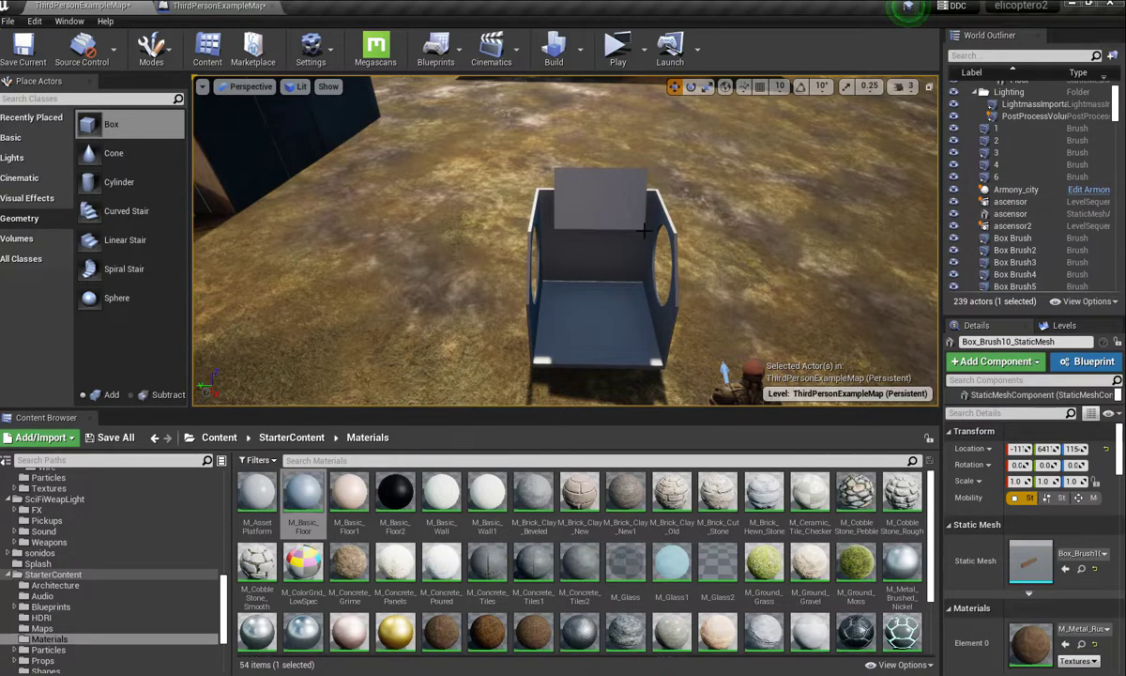
left_click(601, 198)
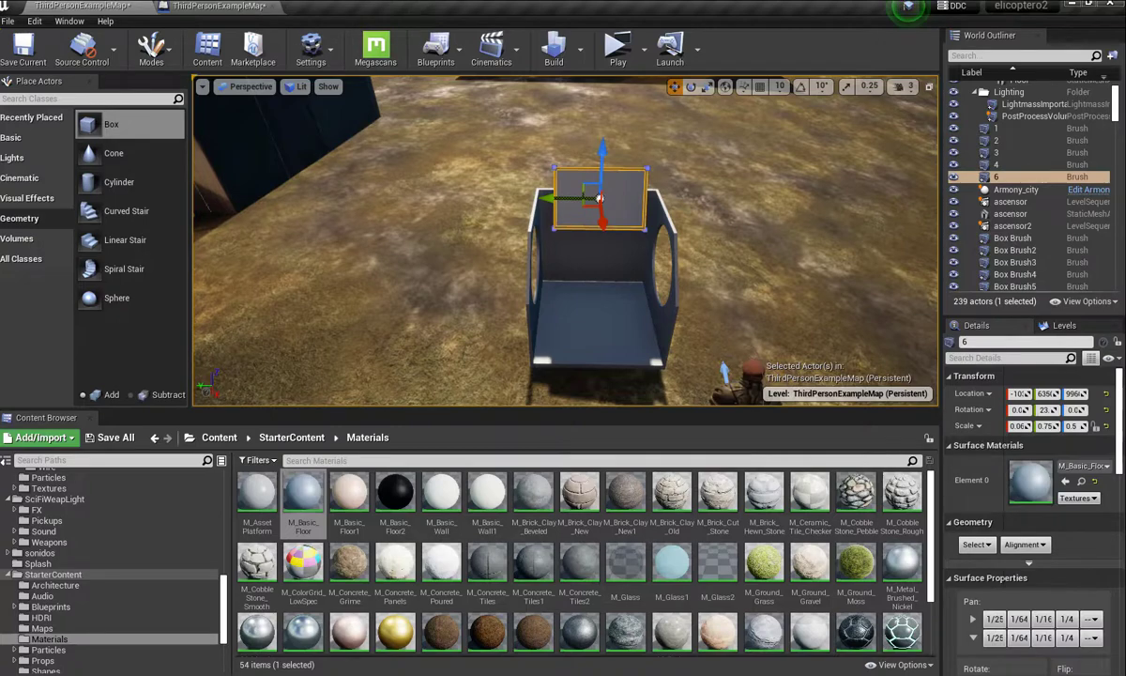
left_click(601, 198)
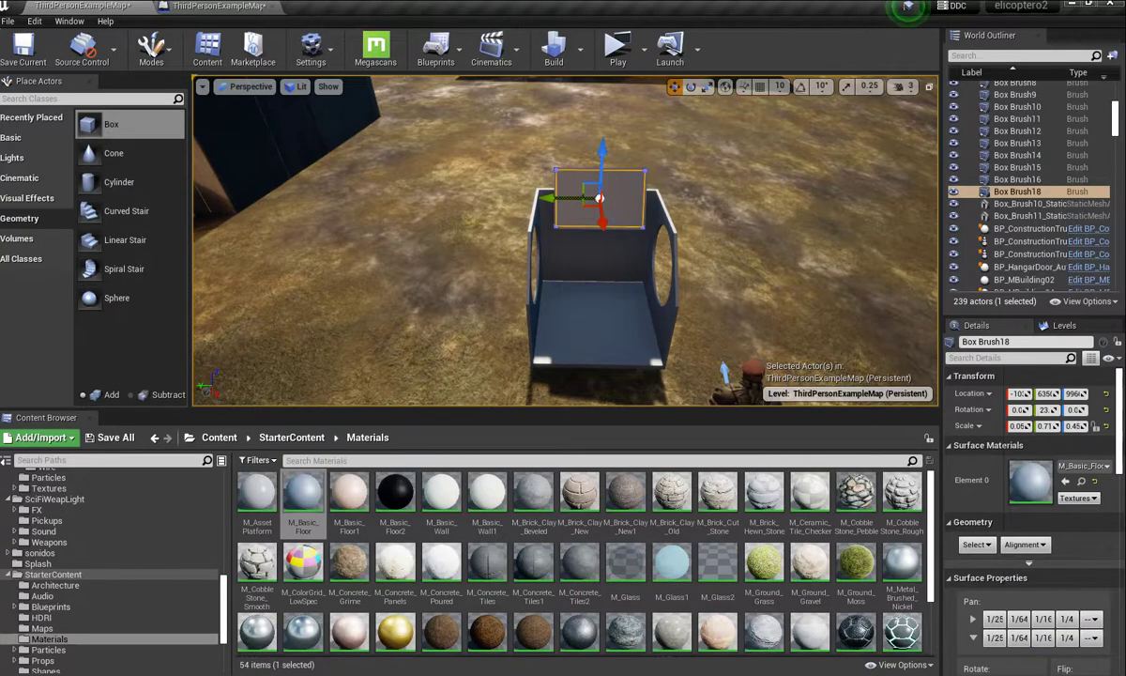
left_click(1014, 191)
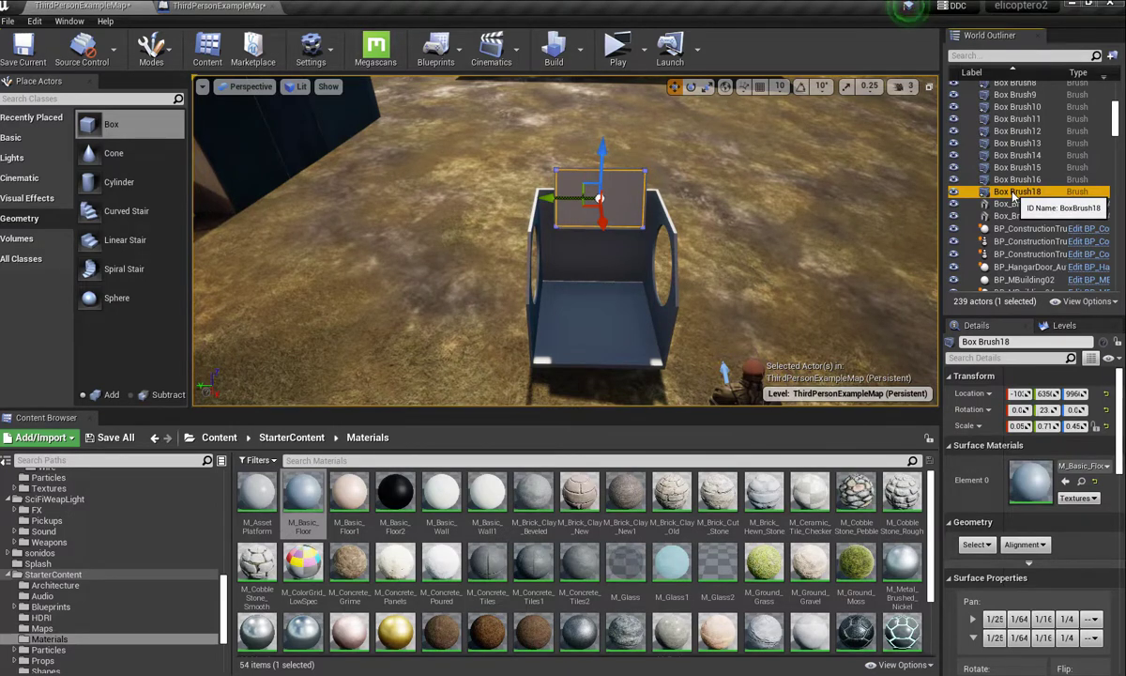
left_click(1014, 194)
type("7")
left_click(1017, 217)
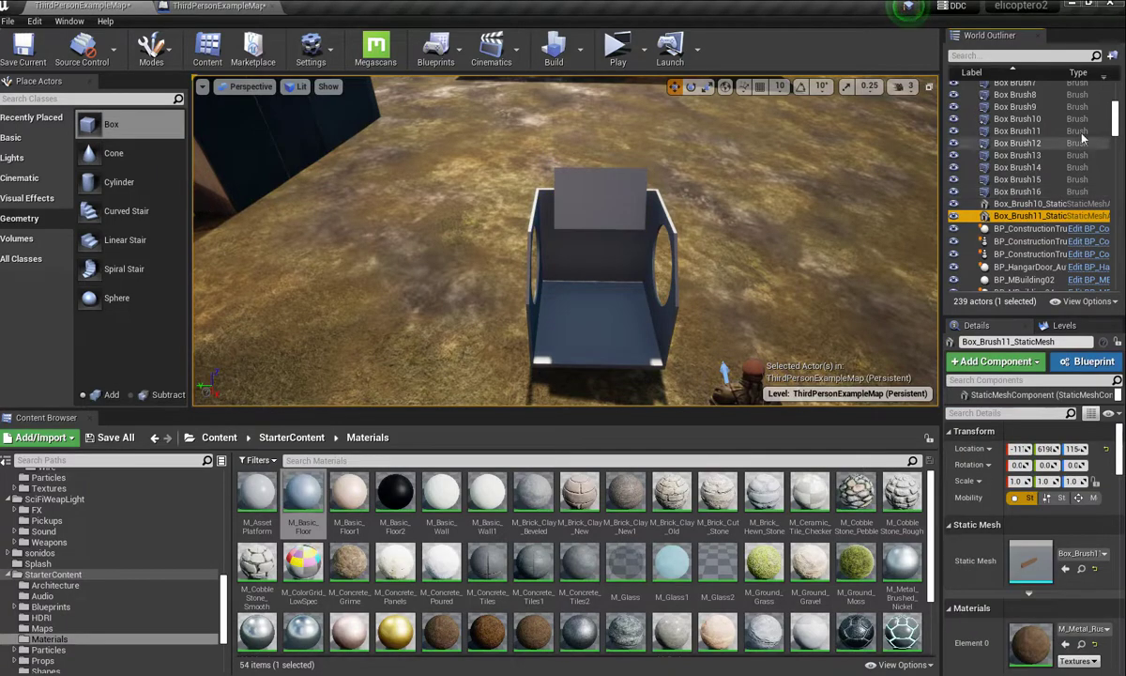
Step: Select the subtractive cylinder brush named 1 in the Outliner
left_click_drag(1115, 111, 1115, 82)
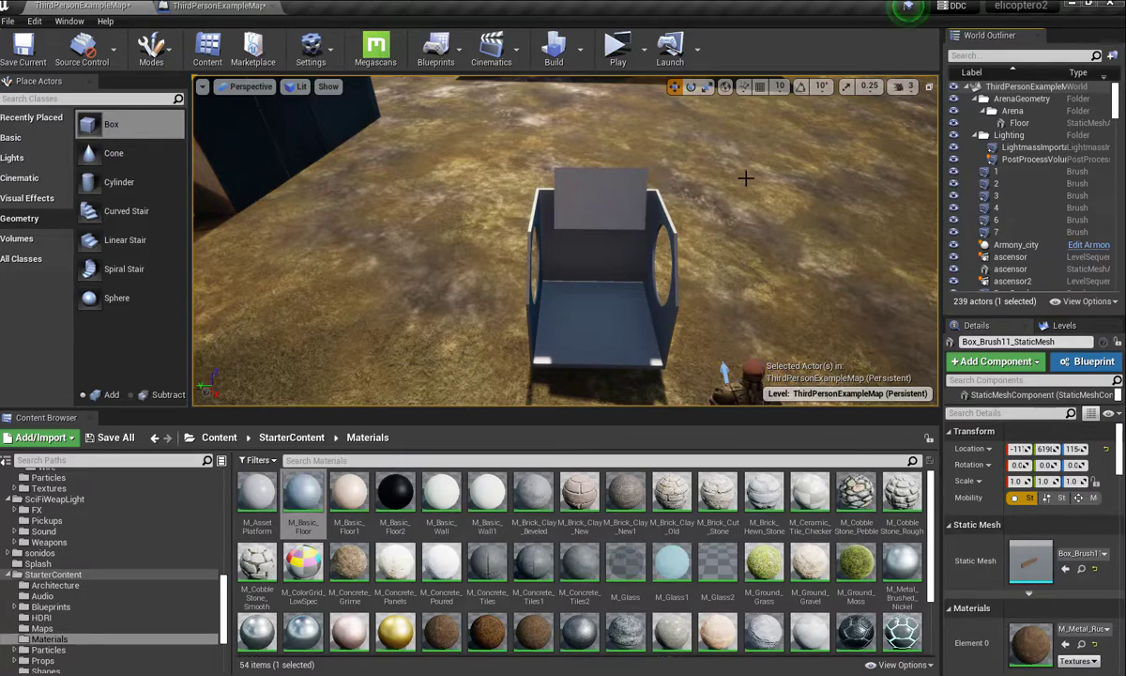
mouse_move(745, 178)
left_mouse_down()
mouse_move(788, 141)
mouse_move(751, 150)
left_mouse_up()
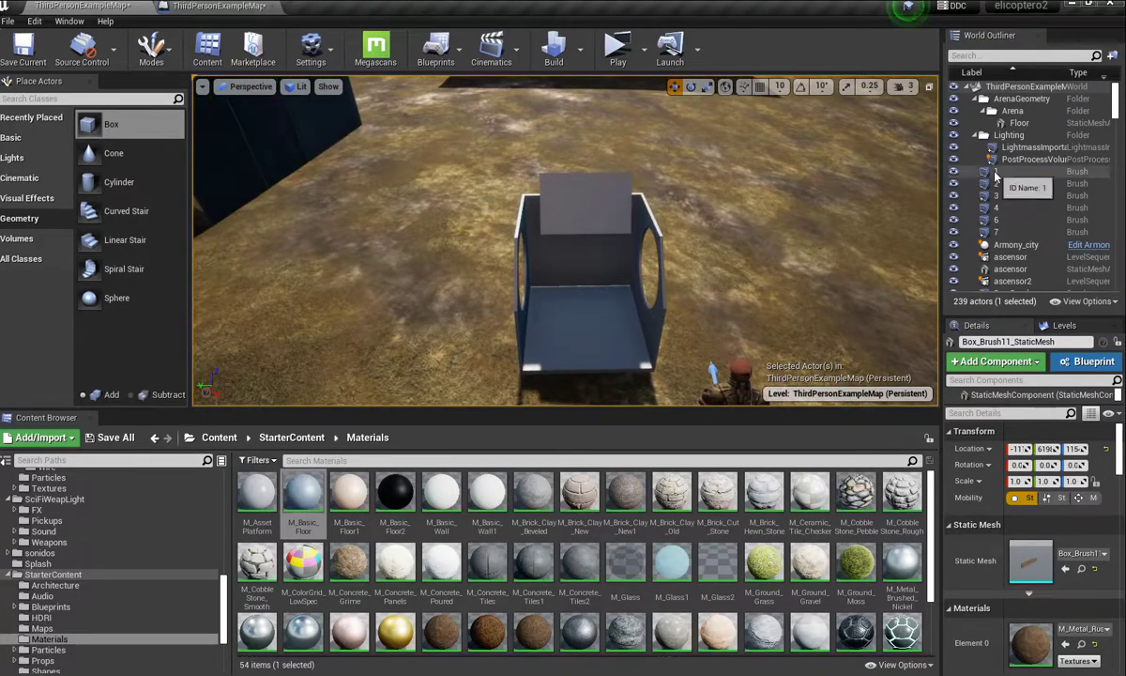
left_click(997, 172)
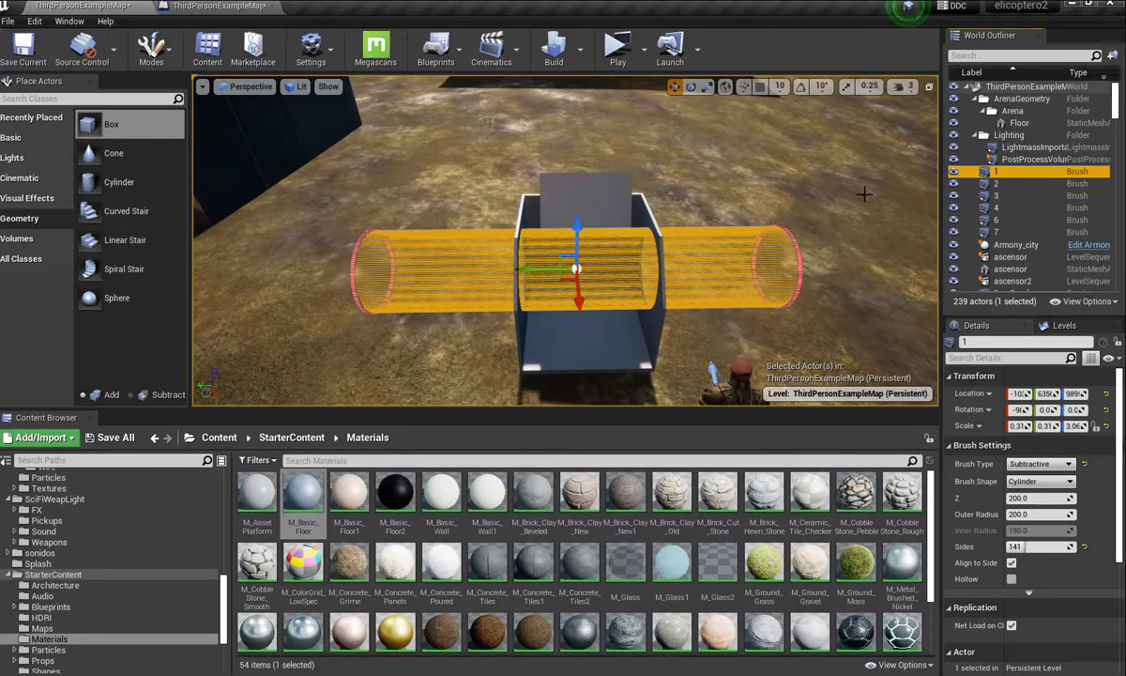
Step: Select brushes 1 through 7 in the World Outliner and group them together
left_click(995, 231, "shift")
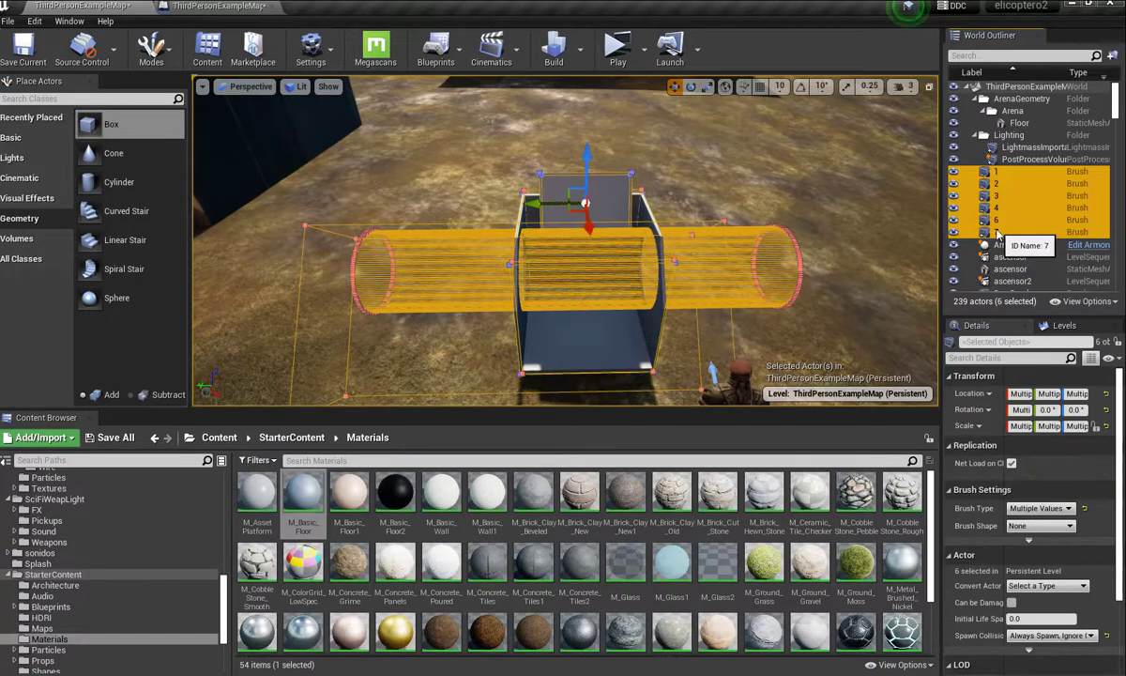
right_click(1009, 200)
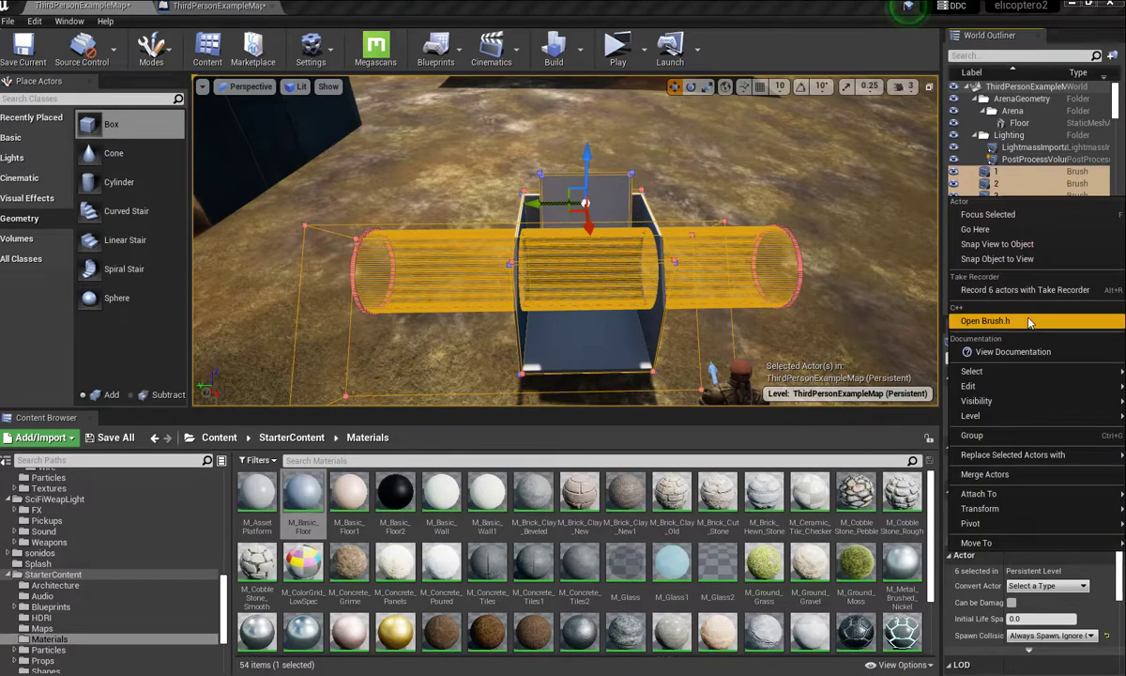
left_click(990, 436)
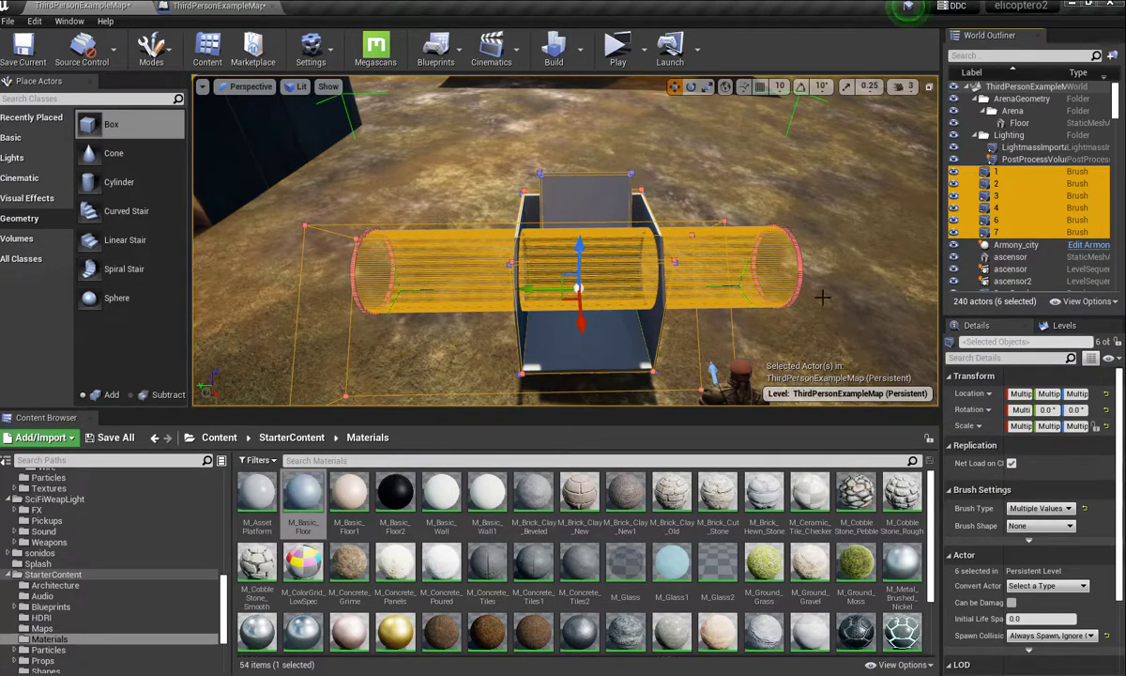
scroll(1002, 424, "down", 2)
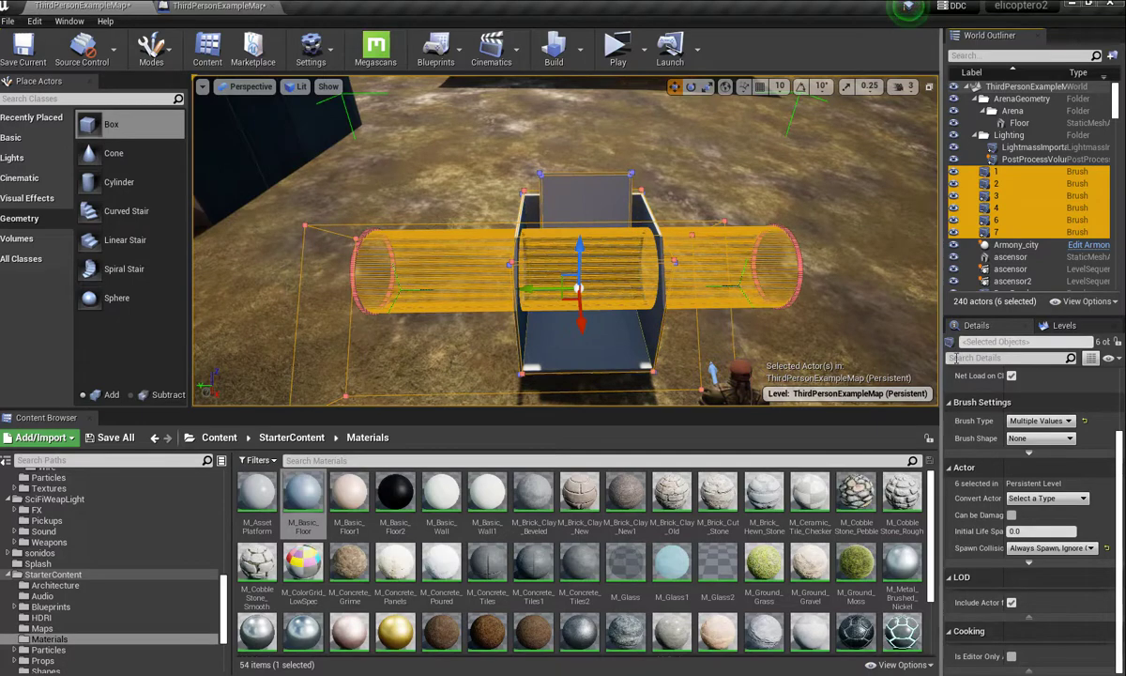
Step: Filter Details for 'sett' and use Create Static Mesh to make Atril_StaticMesh from the group
left_click(963, 359)
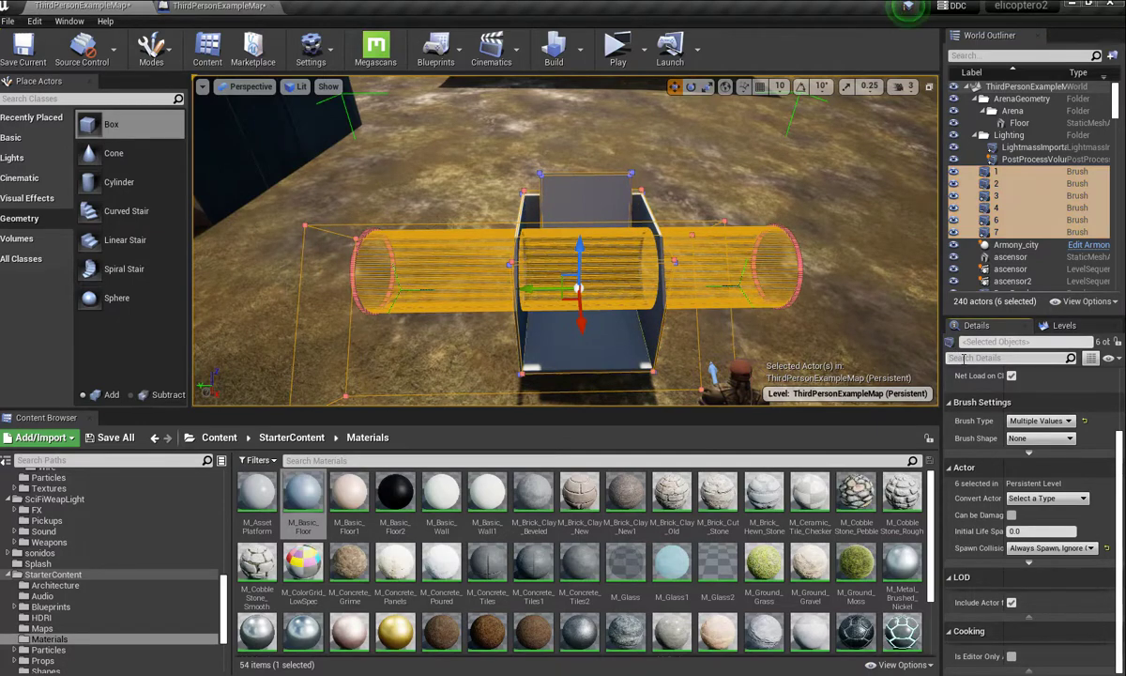
type("sett")
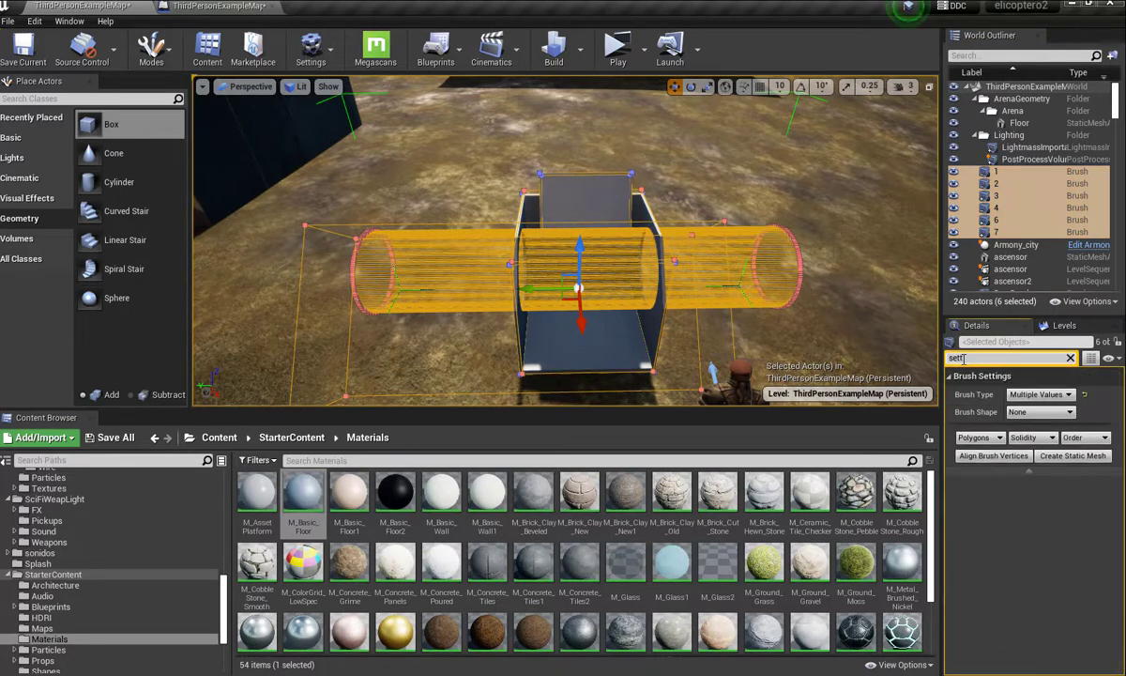
left_click(1081, 459)
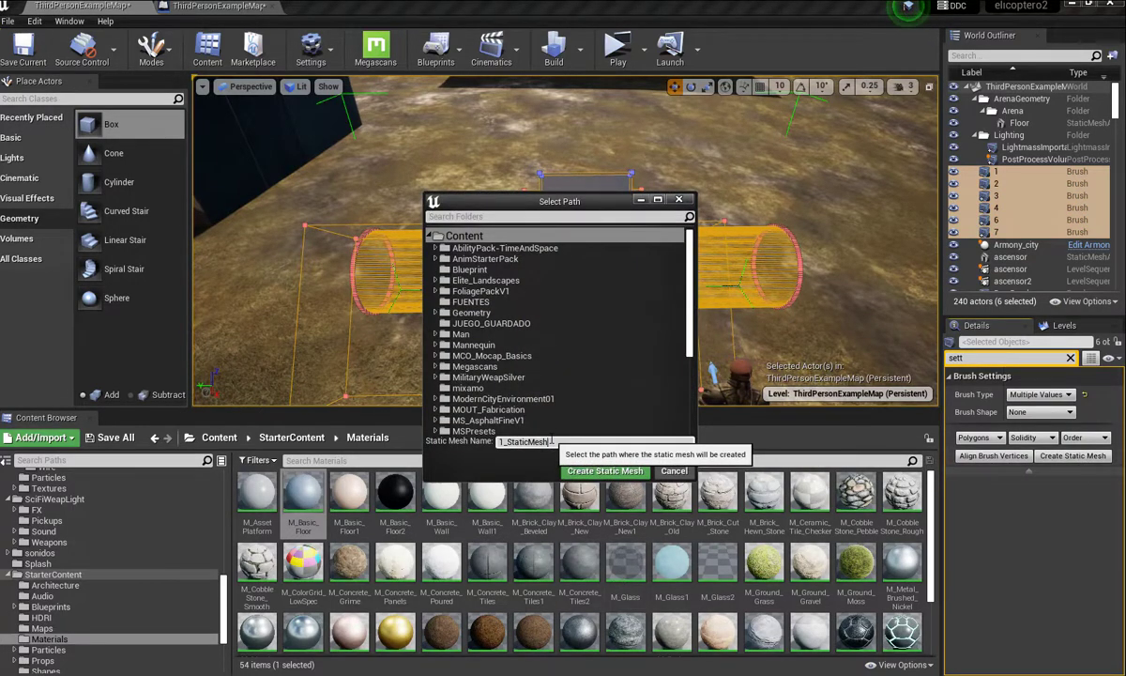
left_click(502, 441)
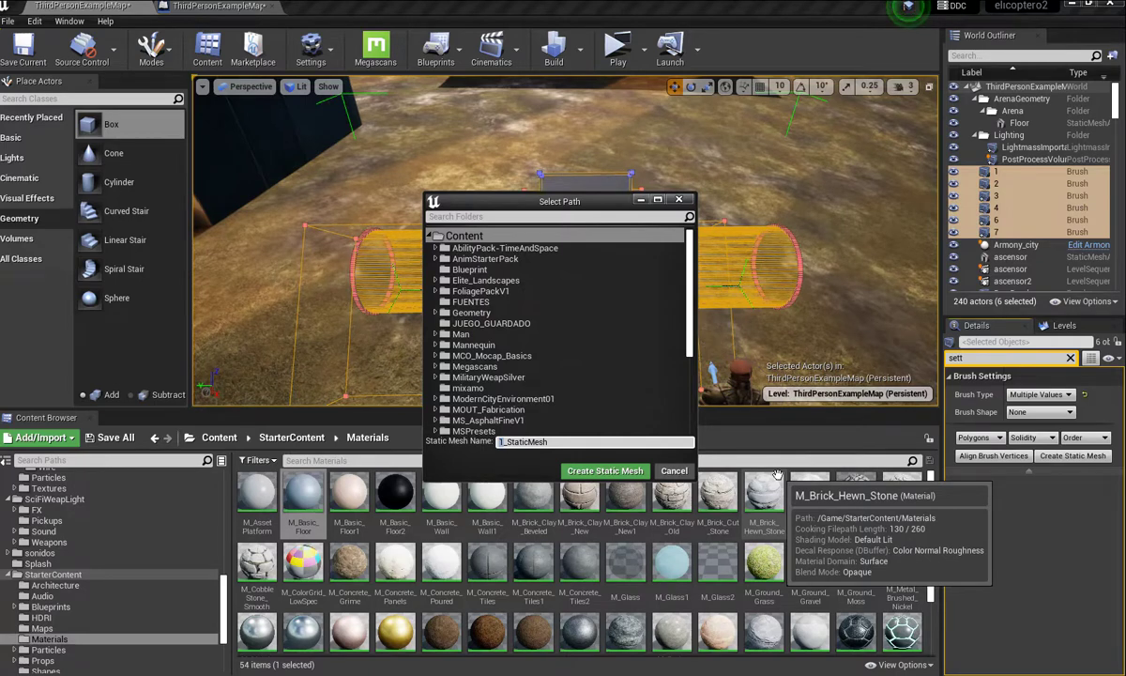
type("A")
type("tril")
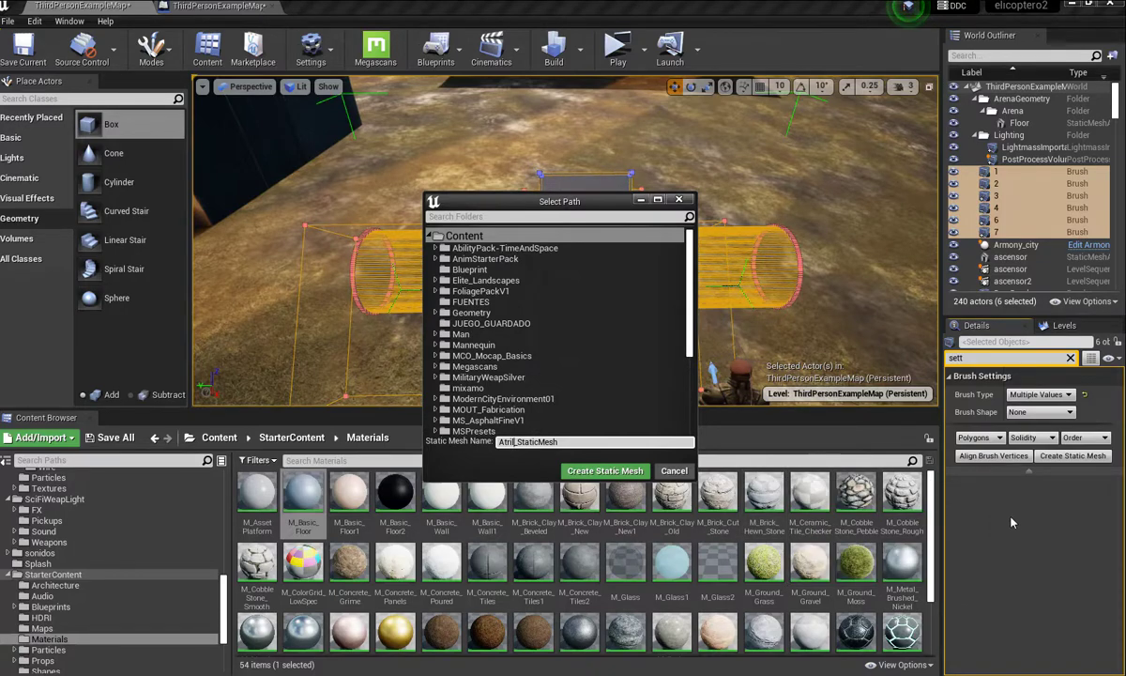
left_click(610, 475)
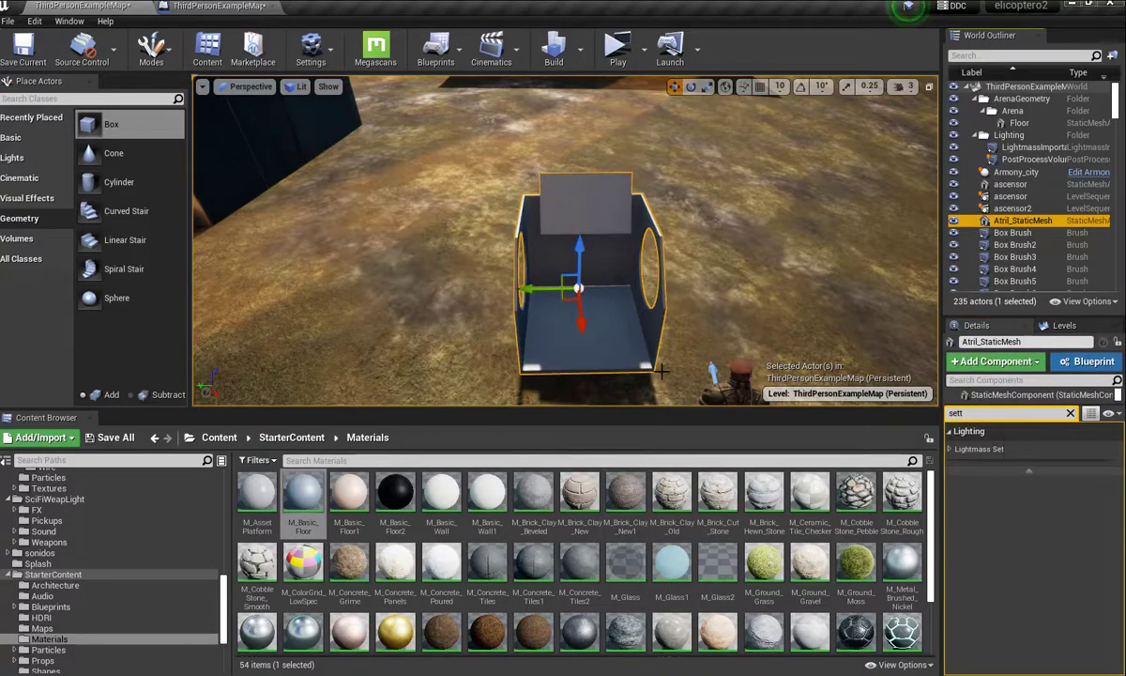
Step: Drag the Atril_StaticMesh asset from the Content folder into the level beside the original
left_click(221, 441)
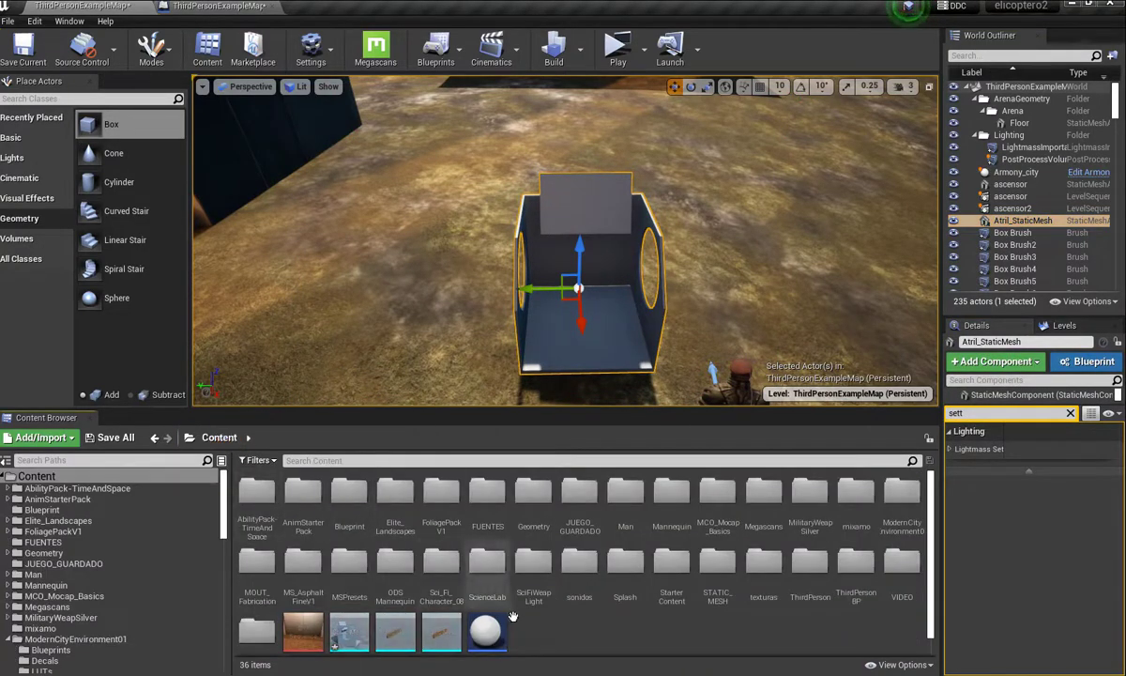
scroll(472, 579, "down", 1)
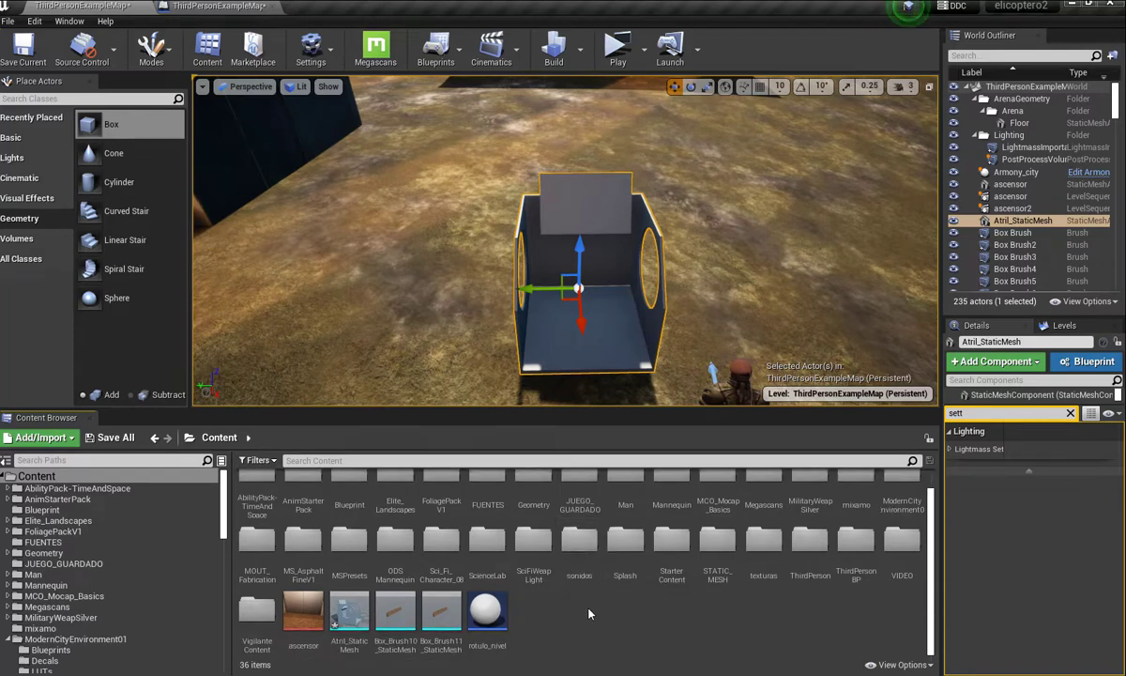
mouse_move(349, 615)
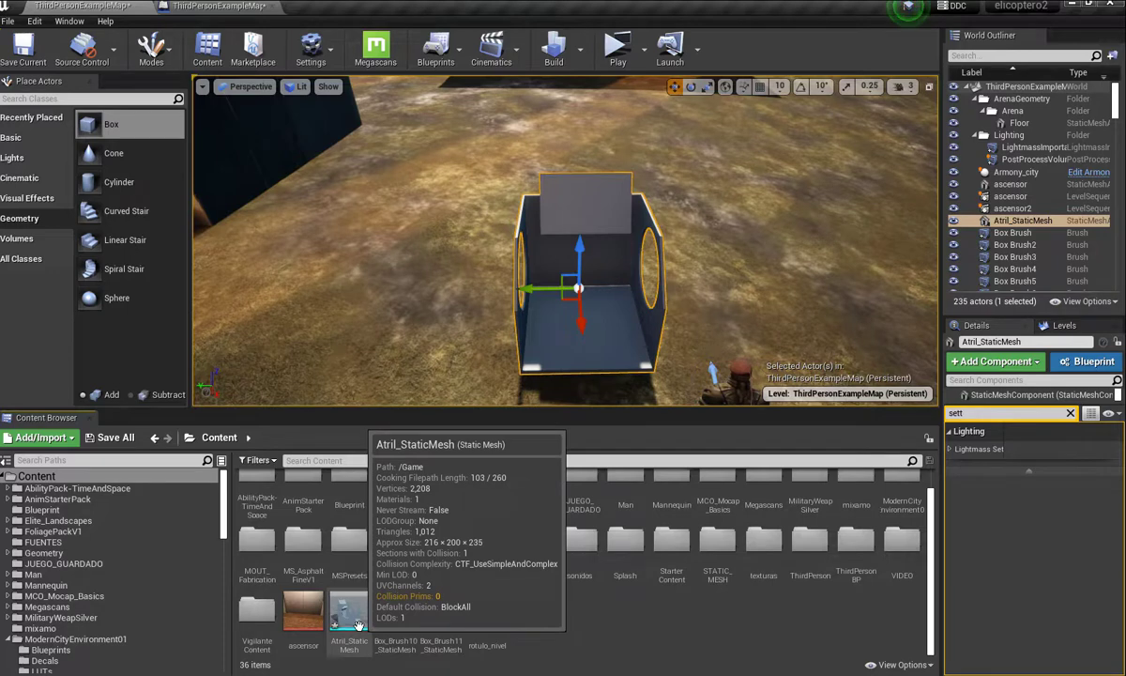
mouse_move(352, 620)
left_mouse_down()
mouse_move(336, 315)
mouse_move(346, 310)
mouse_move(276, 195)
left_mouse_up()
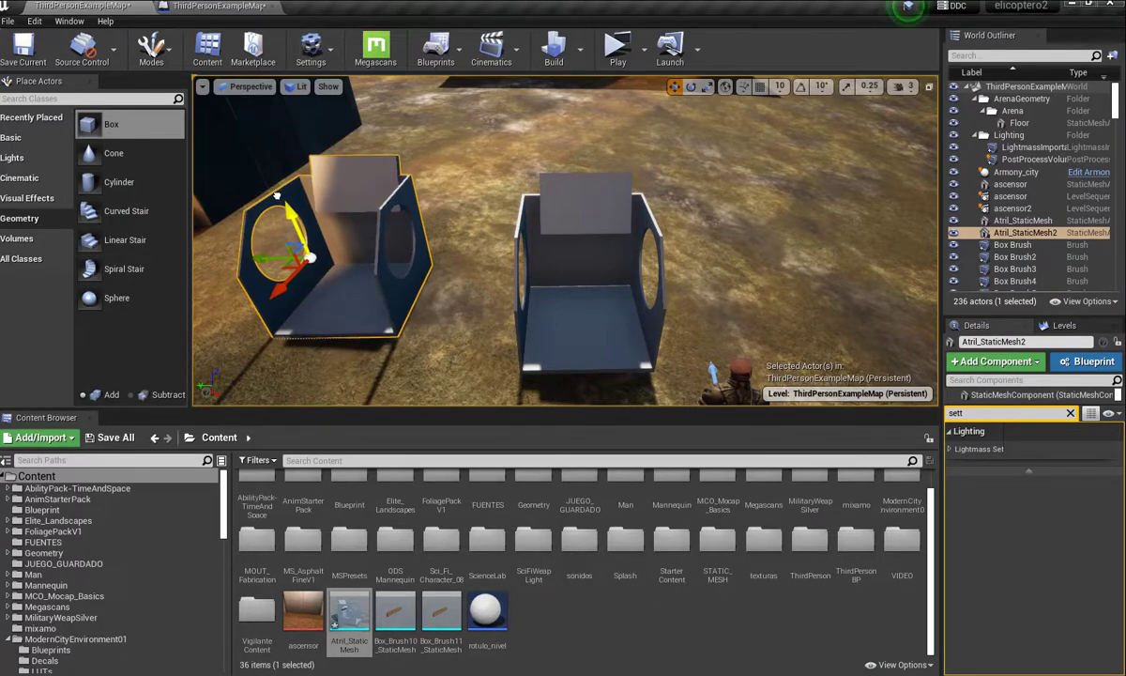
mouse_move(402, 331)
right_mouse_down()
mouse_move(507, 323)
mouse_move(488, 324)
right_mouse_up()
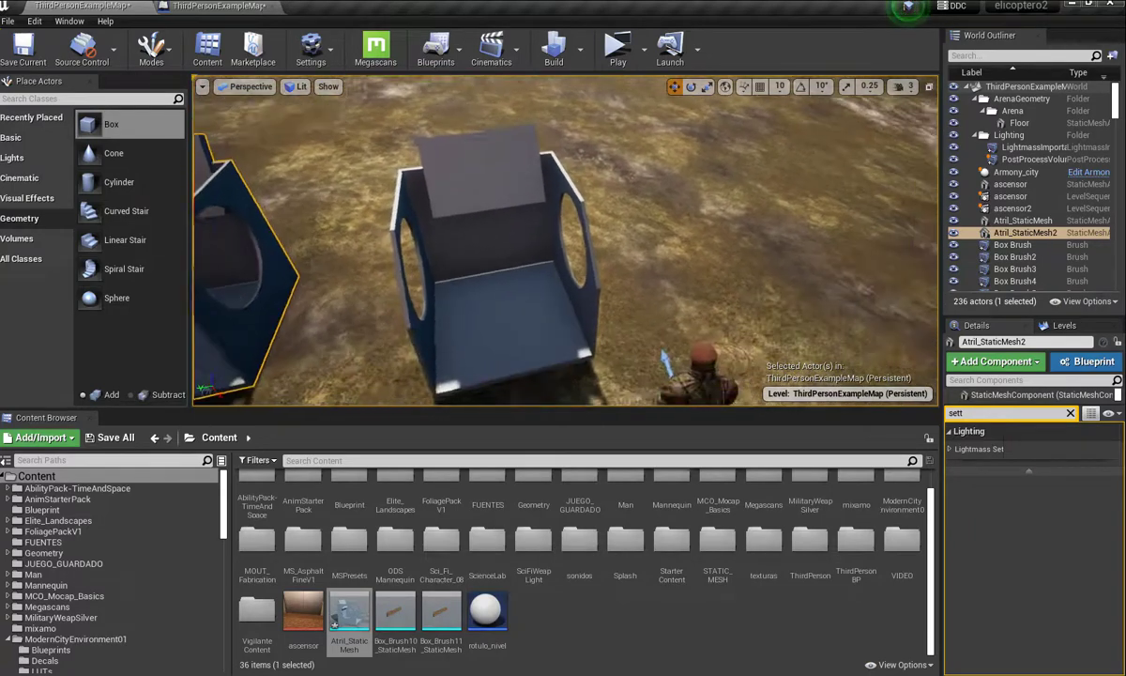
right_click_drag(488, 323, 488, 324)
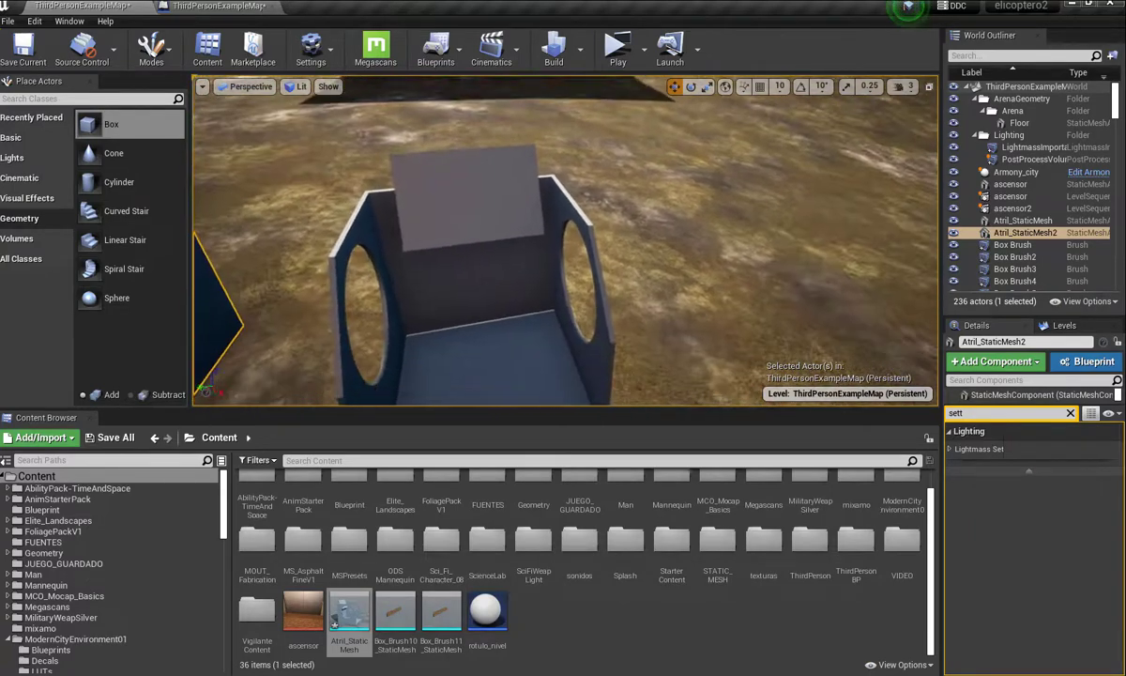
right_click_drag(474, 210, 474, 210)
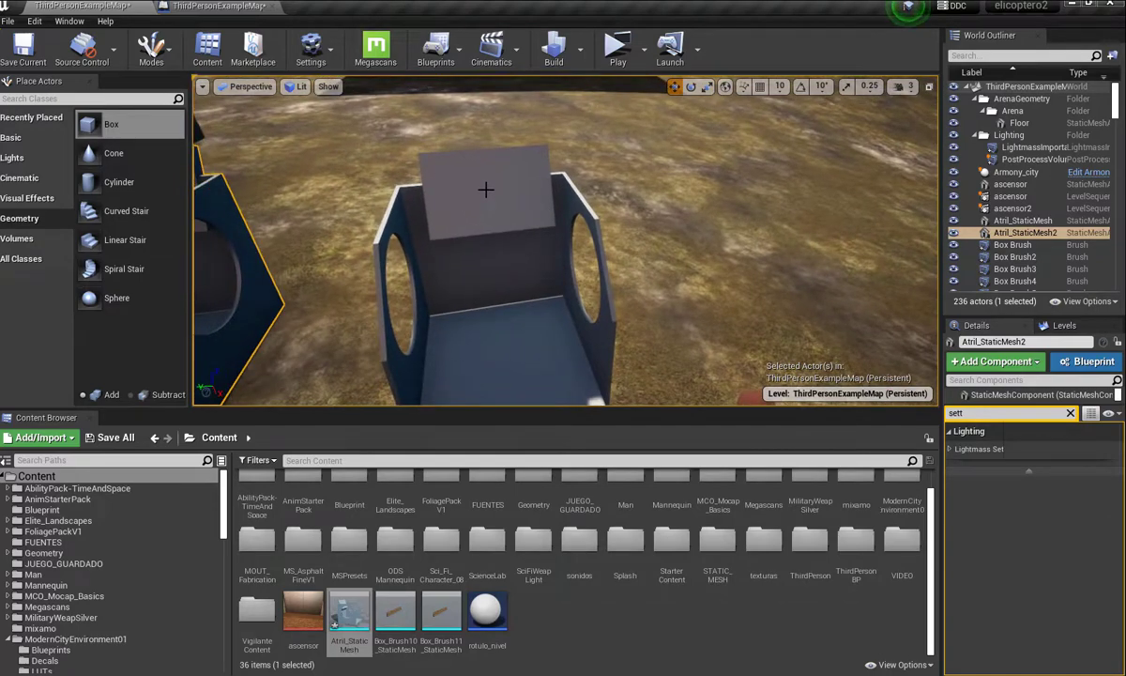
right_click_drag(489, 203, 489, 203)
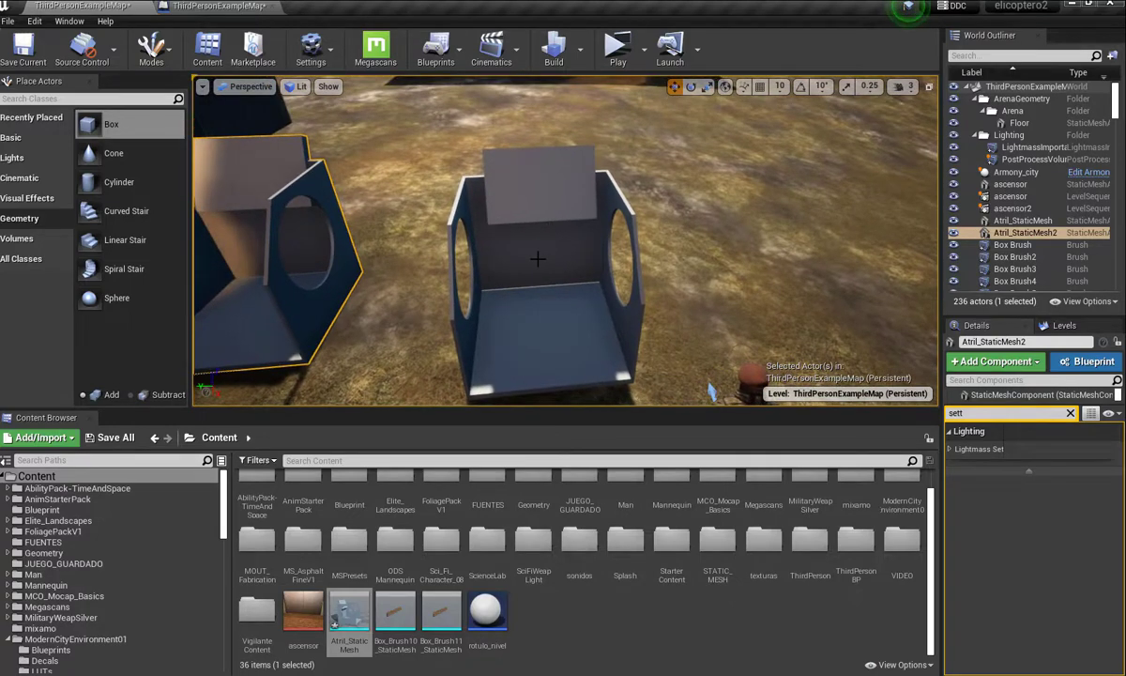
right_click_drag(537, 259, 537, 258)
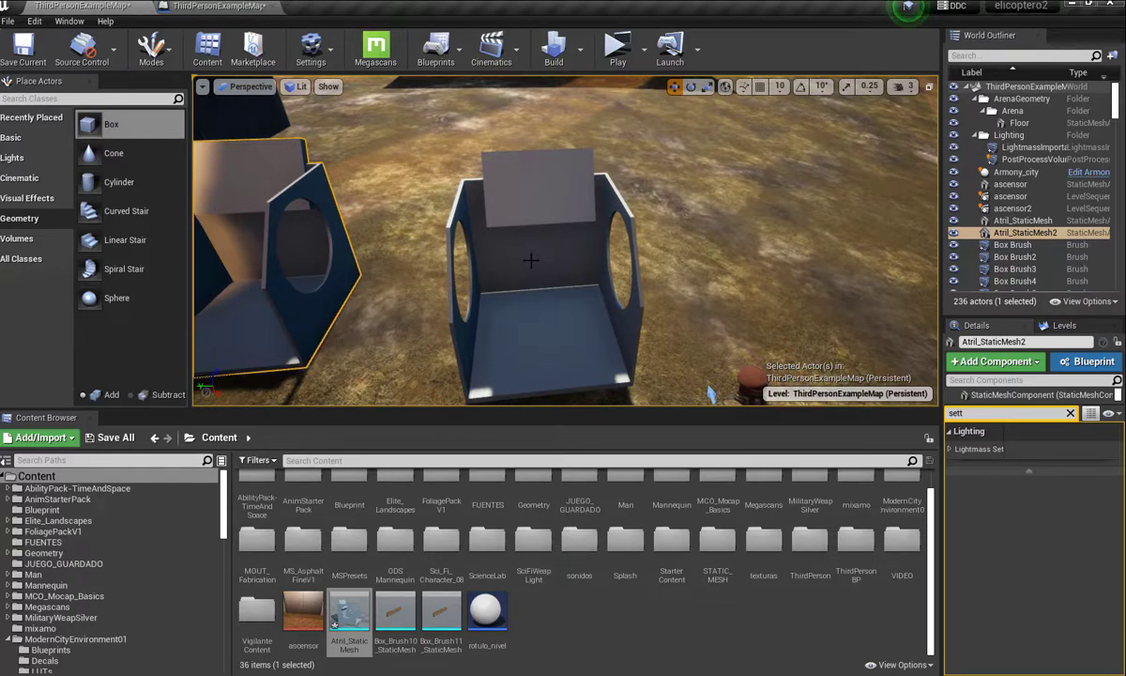
right_click_drag(523, 251, 523, 250)
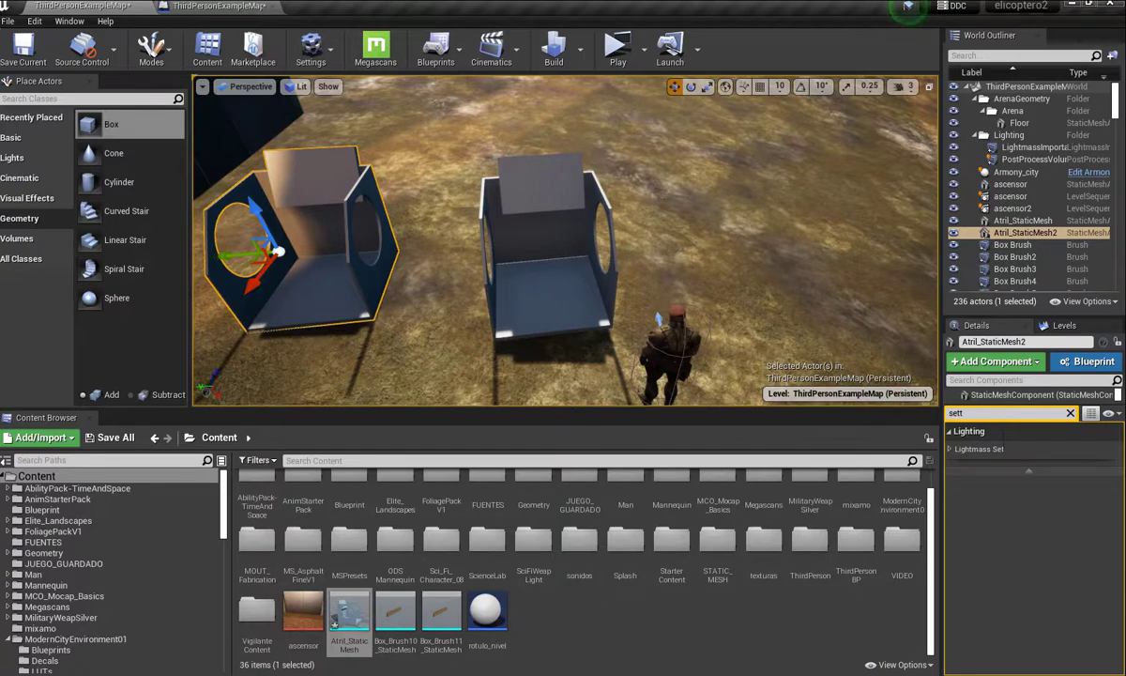
Step: Select the original Atril_StaticMesh actor in the viewport and bring up its actor context menu
left_click(537, 254)
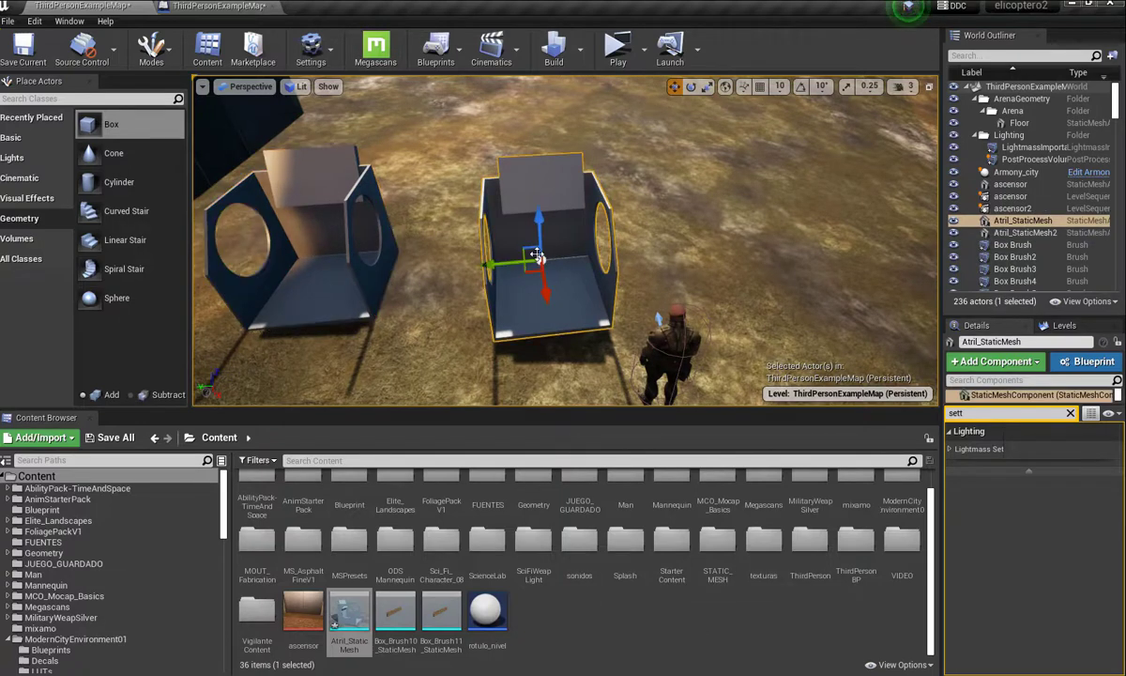
right_click(537, 254)
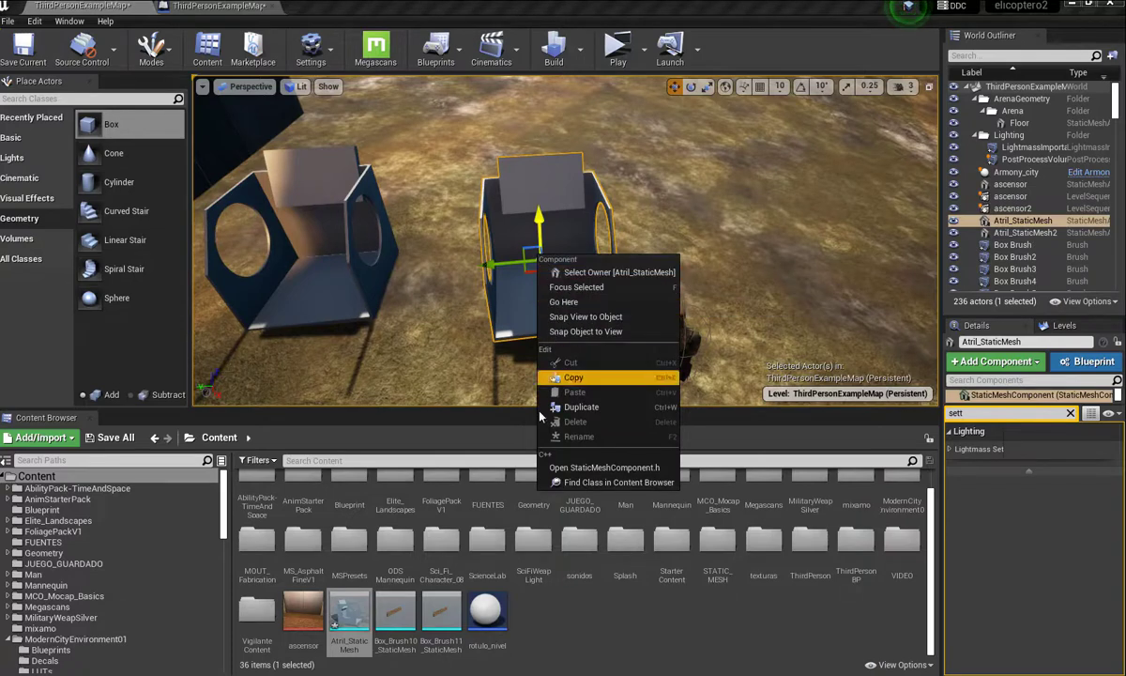
left_click(335, 610)
right_click(334, 610)
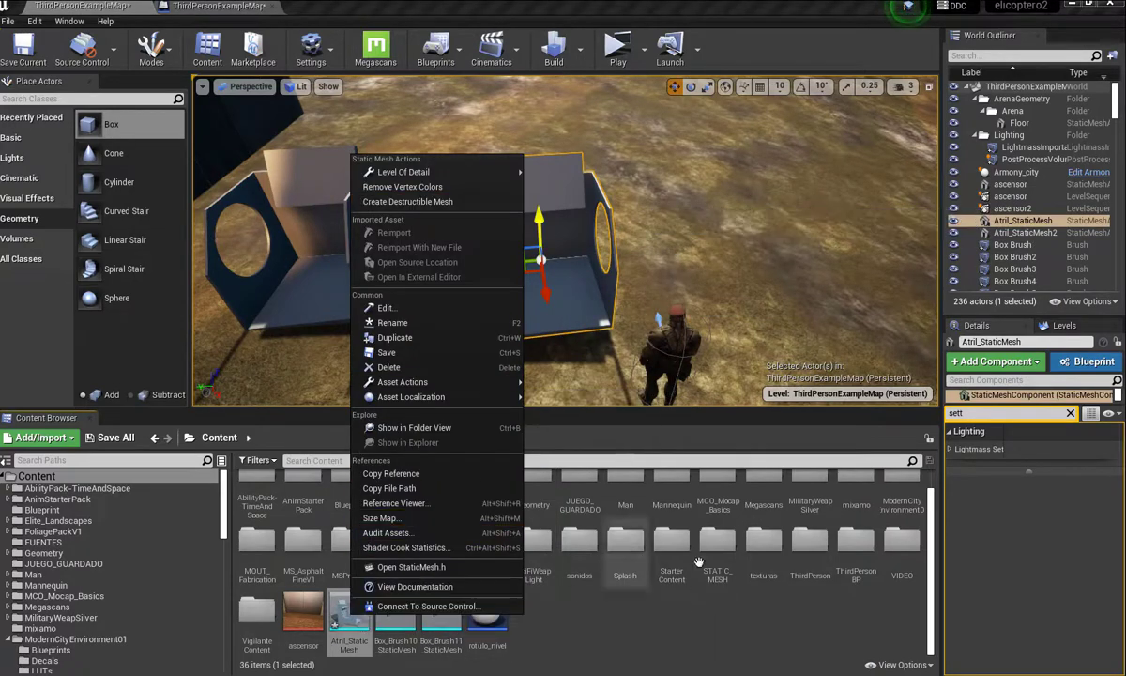
left_click(580, 622)
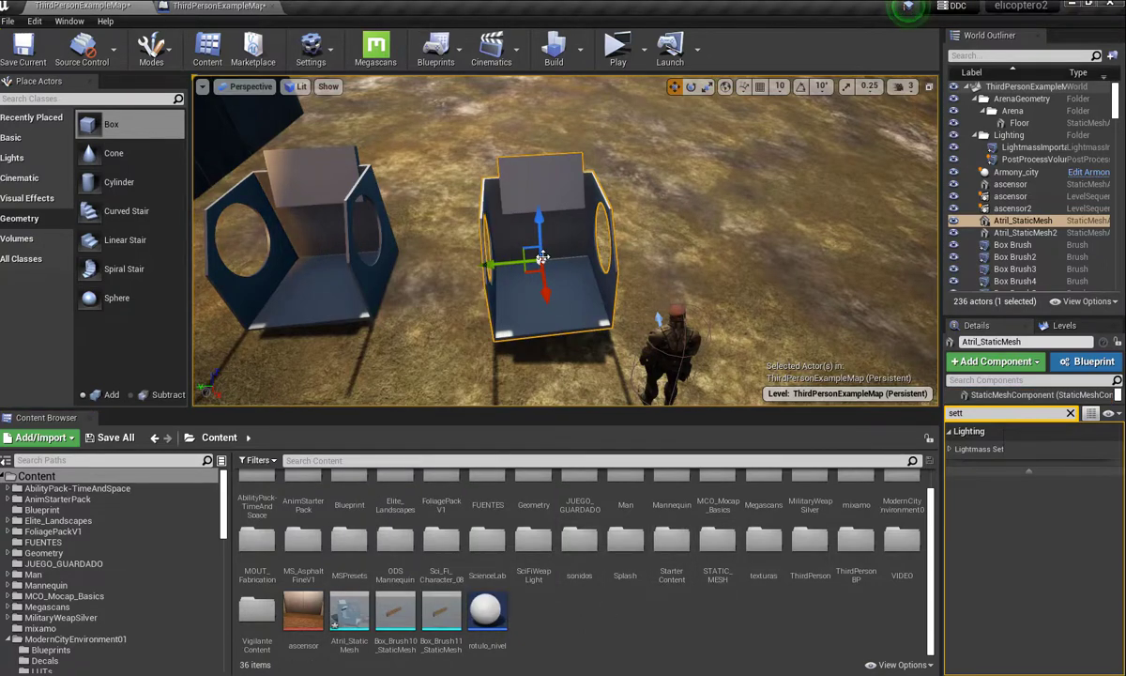
right_click(543, 258)
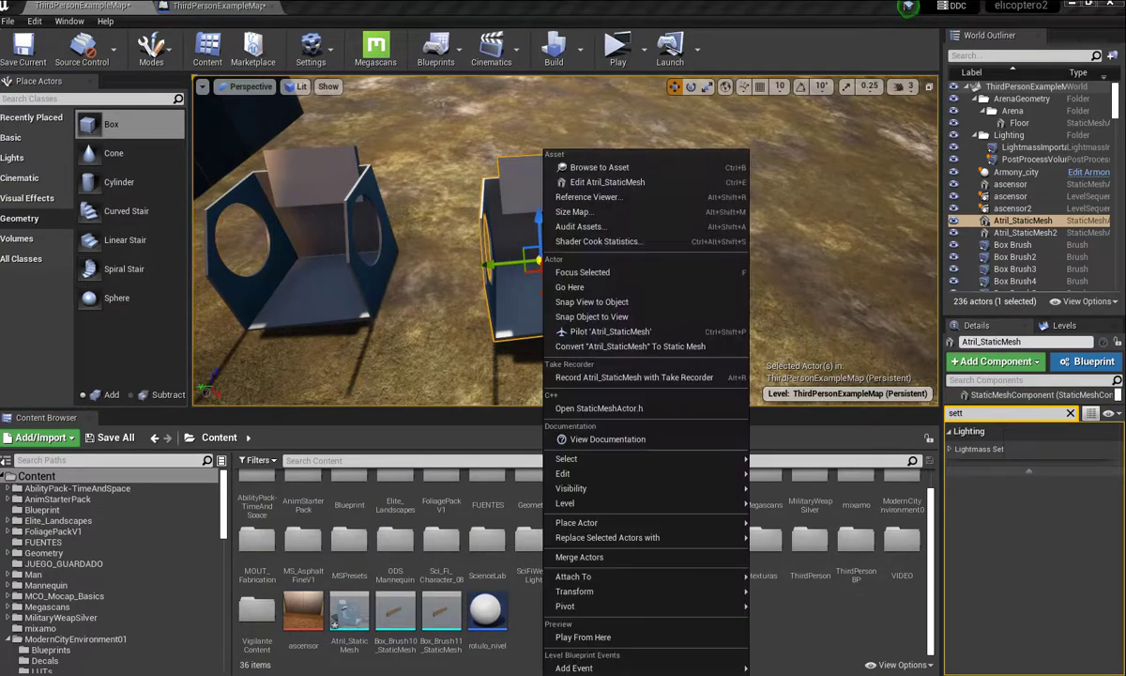
Step: Open Atril_StaticMesh in the mesh editor and dock it as a tab in the main window
left_click(584, 183)
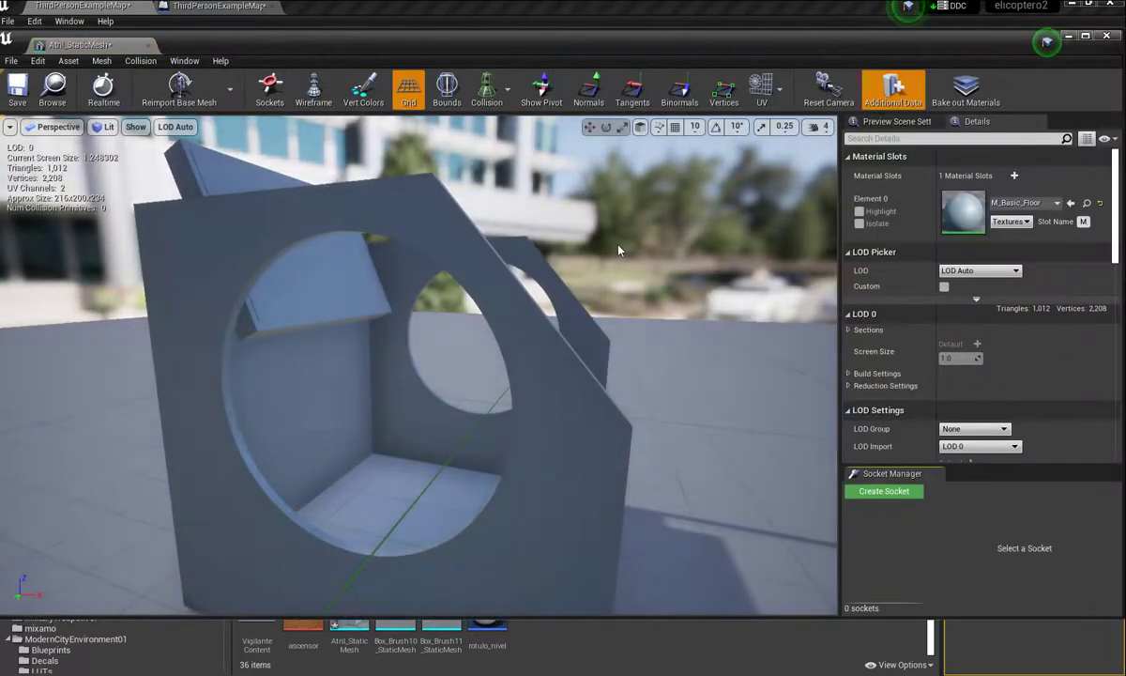
scroll(595, 235, "down", 5)
mouse_move(635, 258)
left_mouse_down()
mouse_move(526, 216)
mouse_move(488, 225)
left_mouse_up()
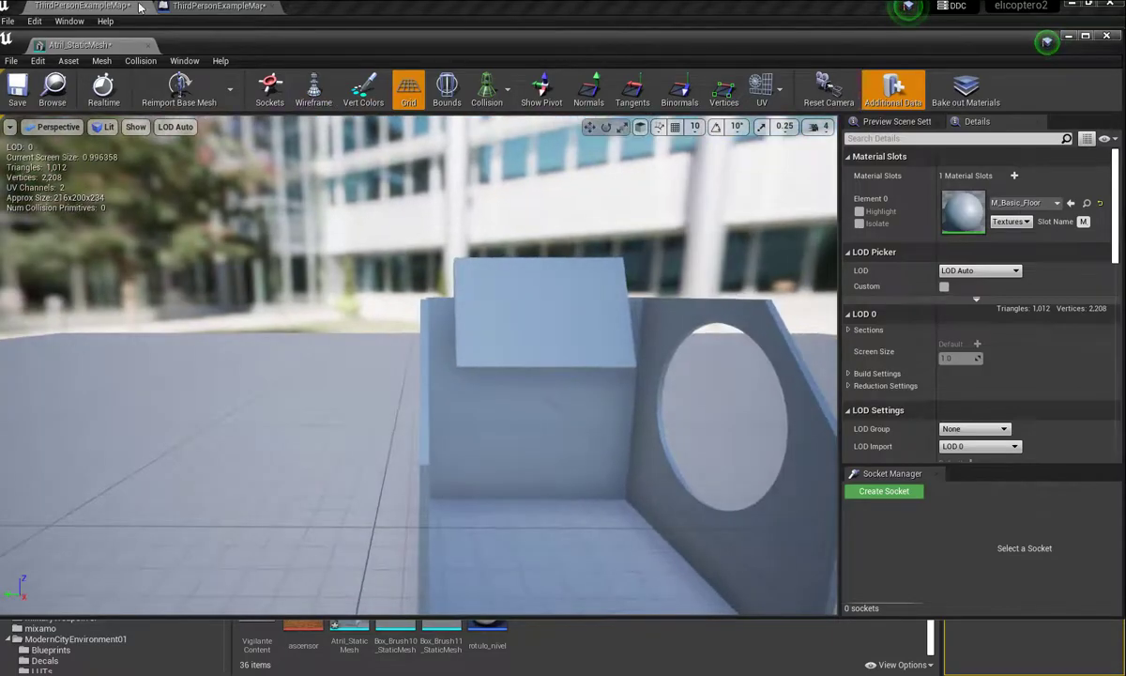
left_click_drag(80, 44, 329, 6)
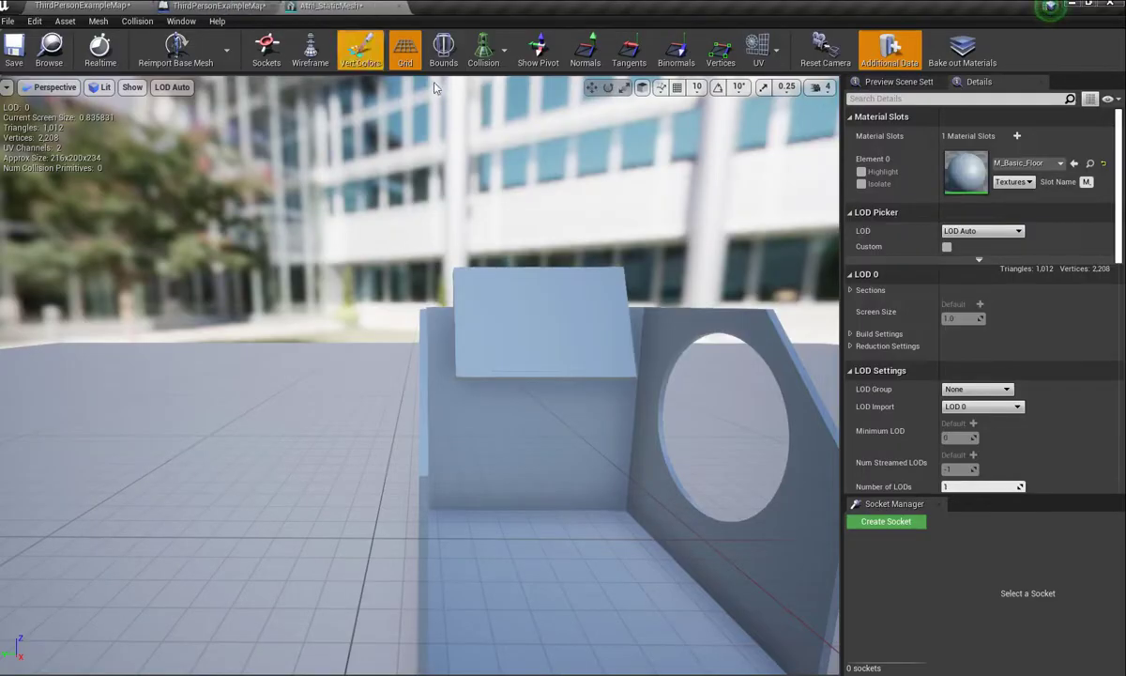
Step: Inspect the whole mesh preview, then return to ThirdPersonExampleMap and fly toward the room
mouse_move(542, 133)
left_mouse_down()
mouse_move(543, 281)
mouse_move(600, 281)
left_mouse_up()
scroll(1047, 191, "down", 3)
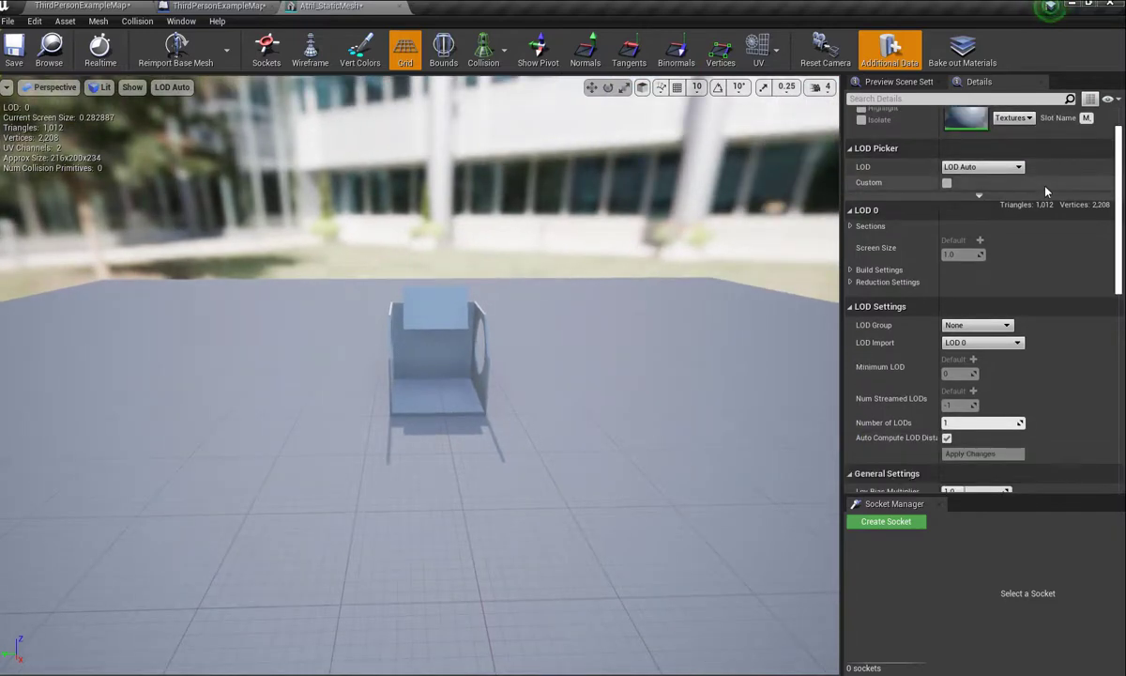
scroll(1046, 190, "down", 2)
scroll(1047, 190, "down", 1)
scroll(497, 201, "up", 3)
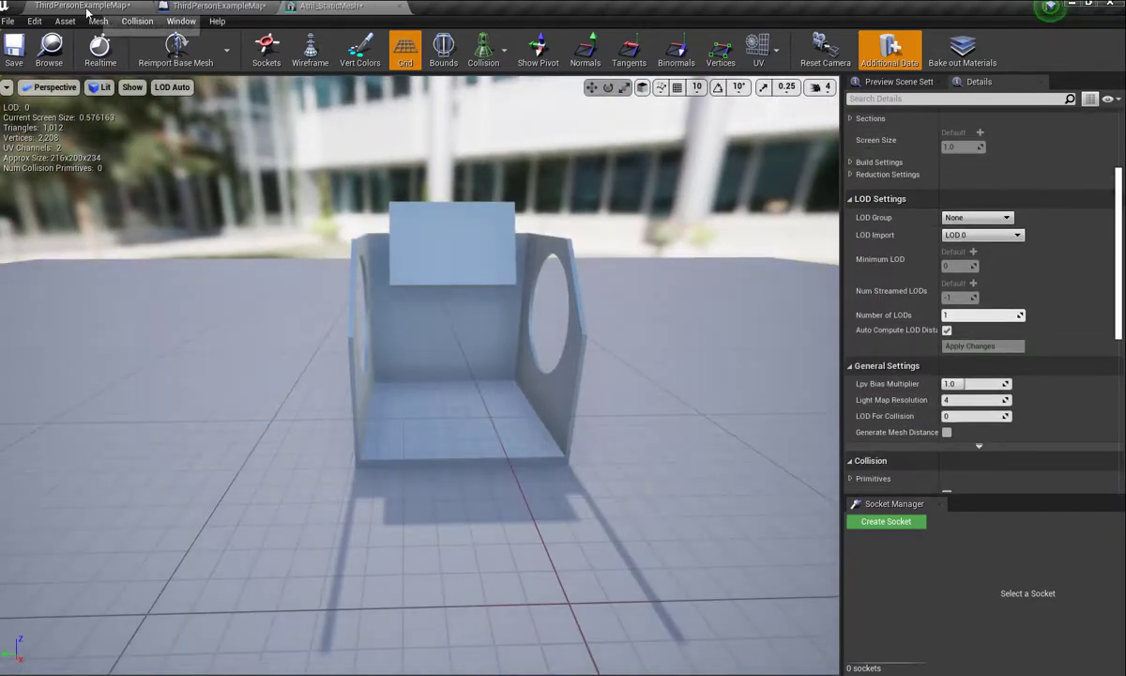
left_click(82, 6)
mouse_move(640, 225)
left_mouse_down()
mouse_move(640, 171)
mouse_move(676, 167)
left_mouse_up()
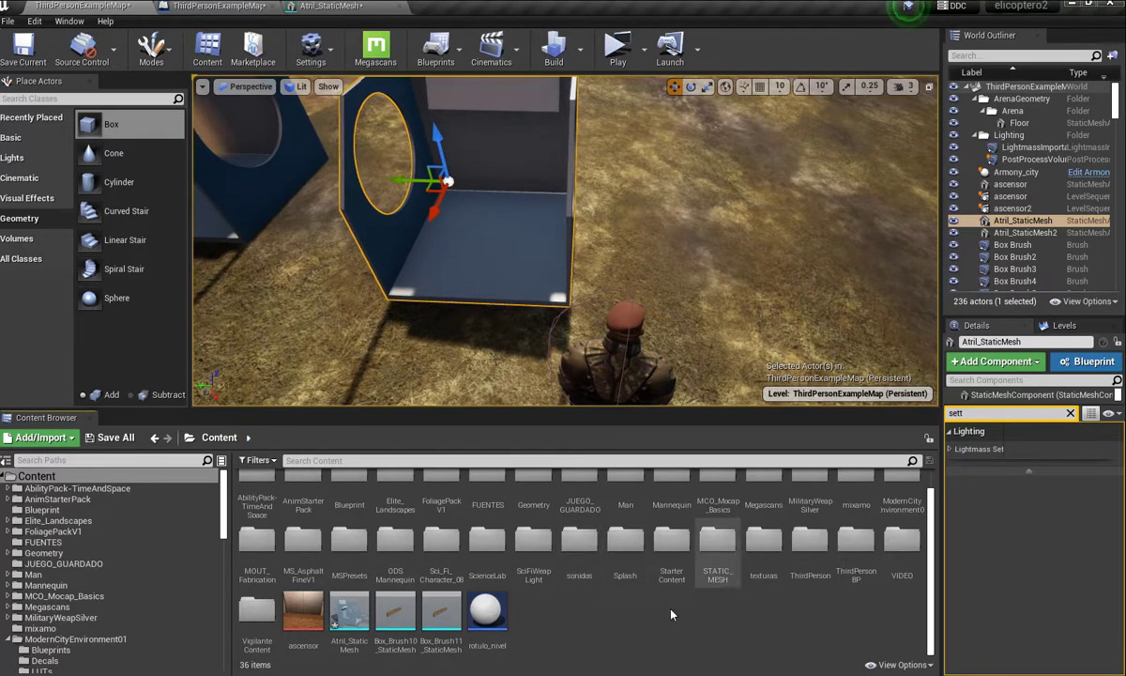
Step: Open StarterContent > Materials and drop M_Glass onto the room mesh
double_click(669, 555)
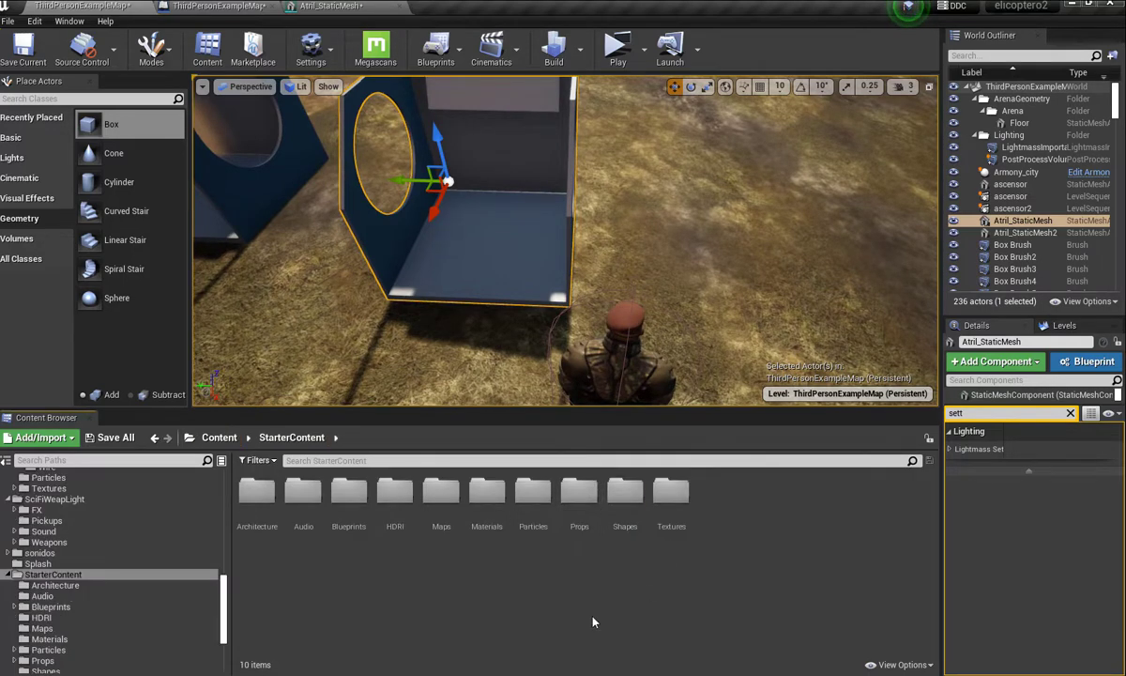
left_click(625, 497)
left_click(591, 574)
double_click(470, 497)
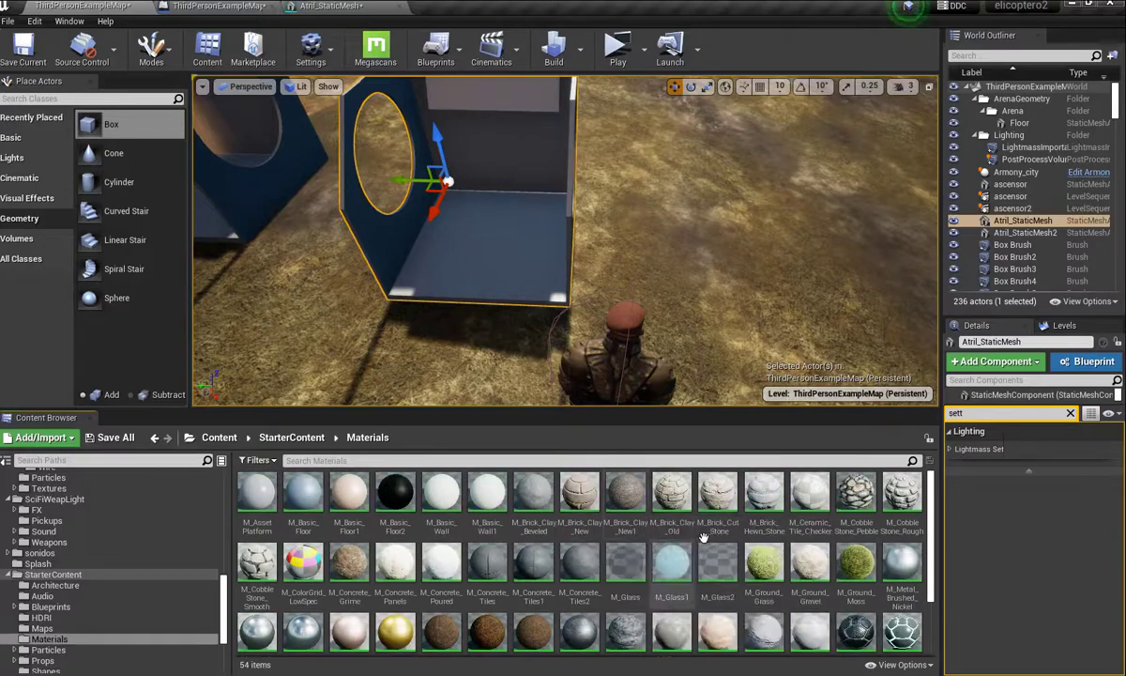
left_click_drag(611, 230, 420, 233, "alt")
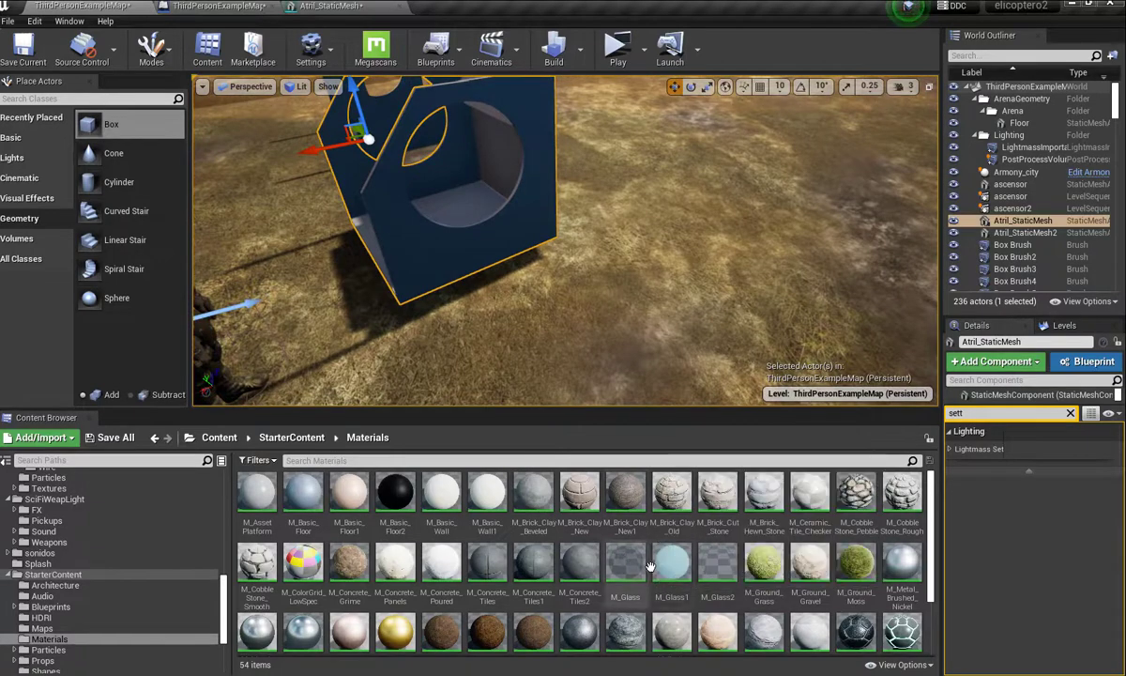
mouse_move(625, 563)
left_mouse_down()
mouse_move(398, 220)
mouse_move(404, 234)
left_mouse_up()
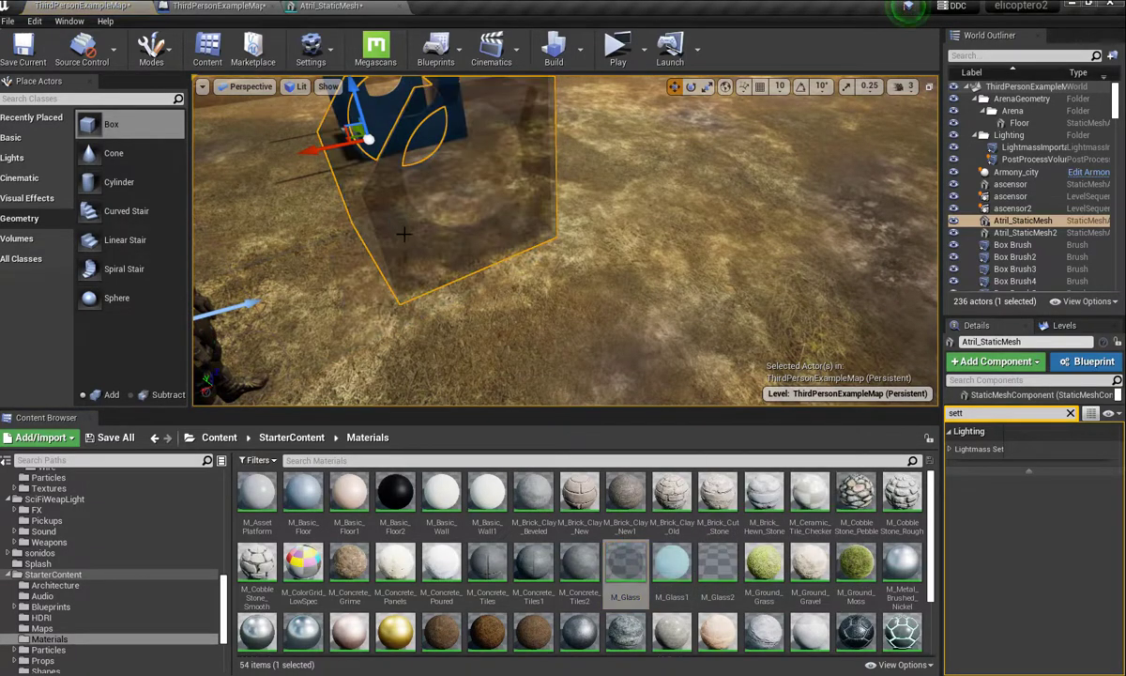
Step: Replace it with M_Glass1 so the room renders as pale blue translucent glass
left_click_drag(563, 235, 506, 244, "alt")
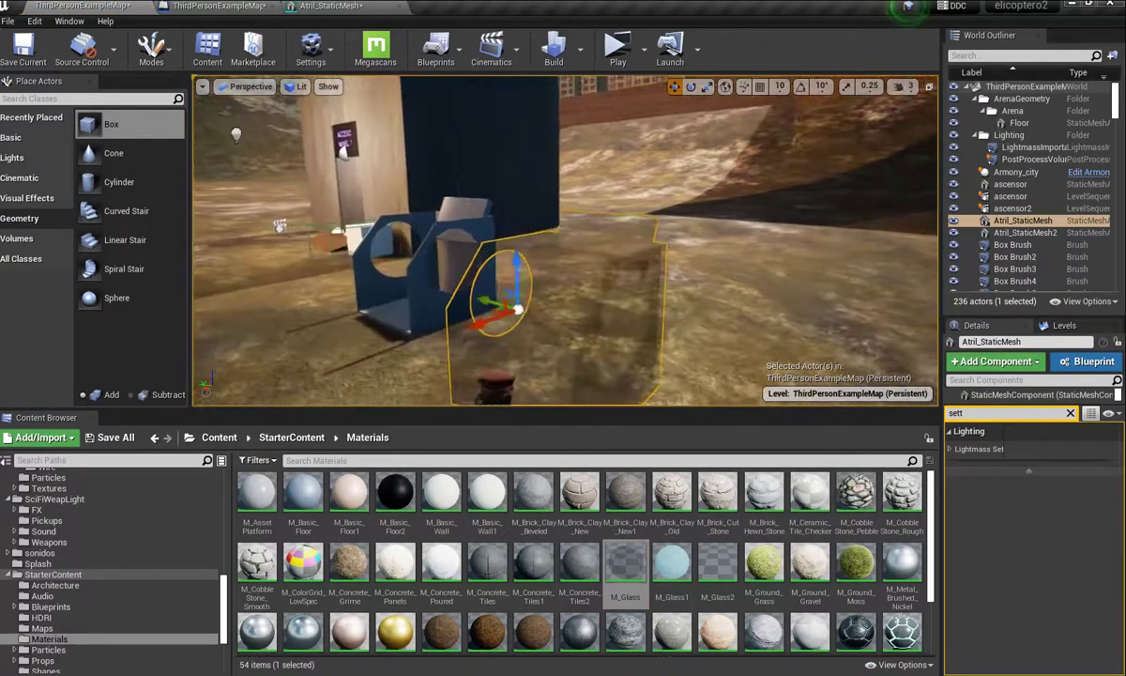
left_click_drag(563, 281, 563, 188)
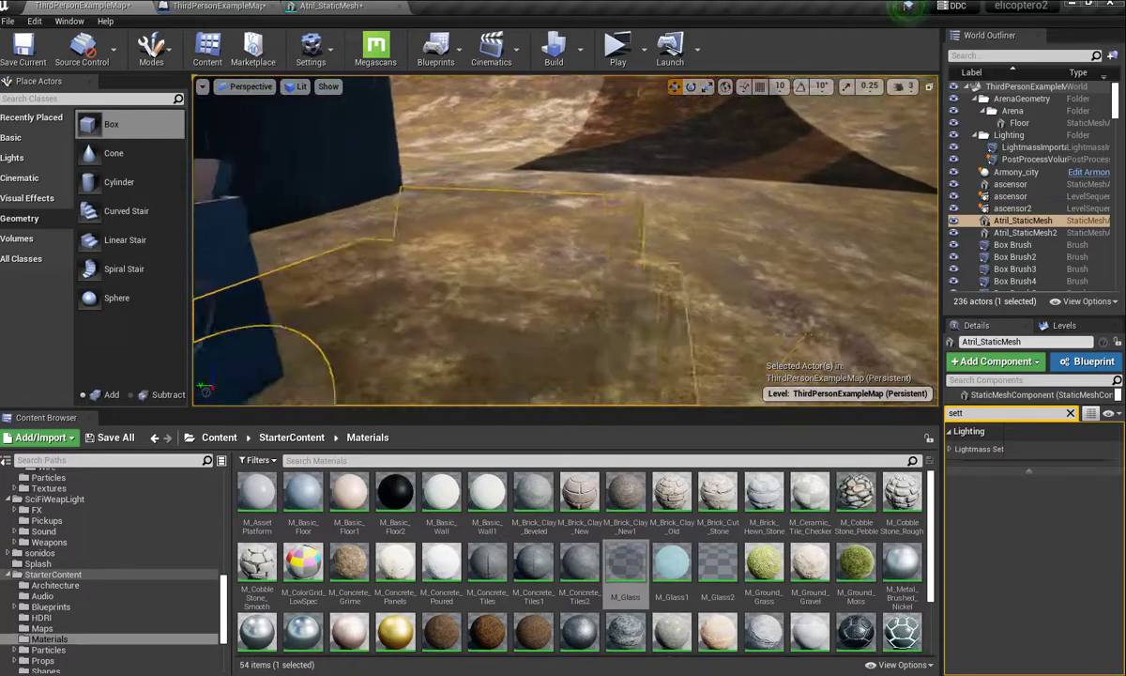
left_click_drag(563, 281, 563, 338)
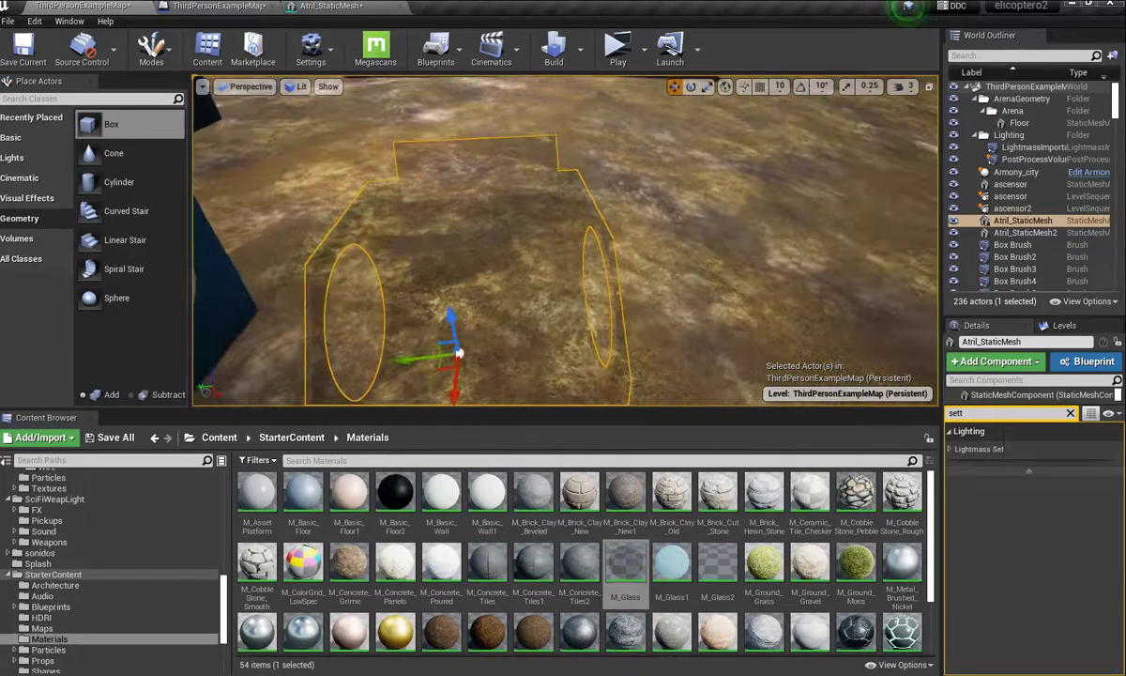
left_click_drag(563, 282, 526, 282)
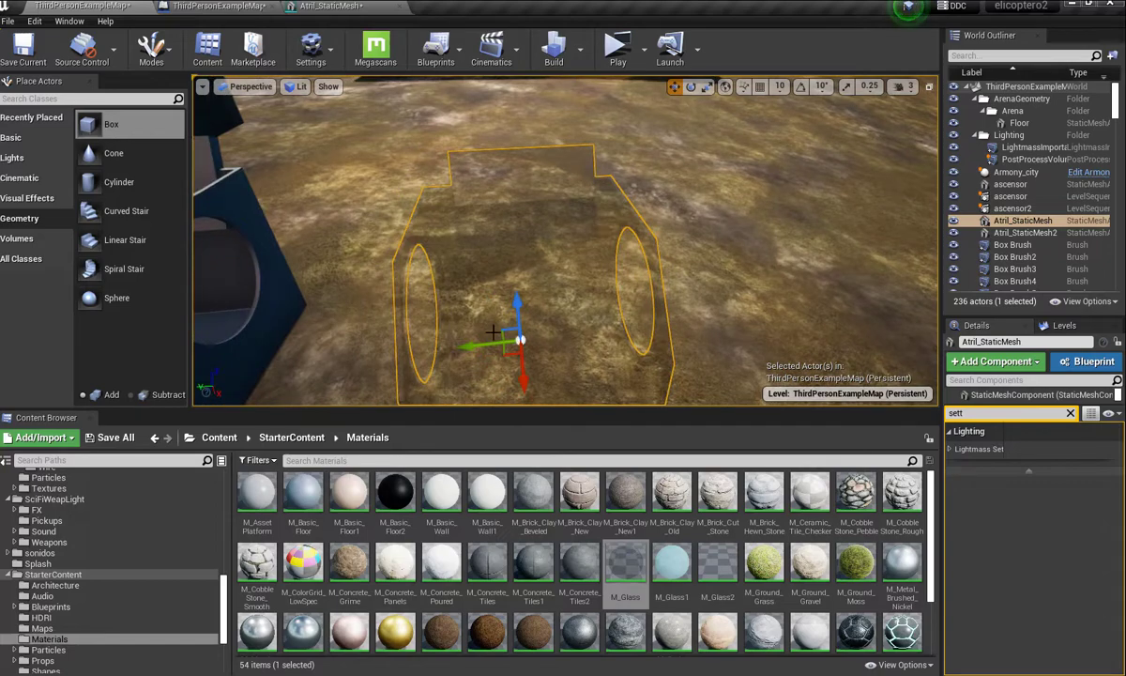
left_click(733, 234)
left_click_drag(731, 270, 731, 235)
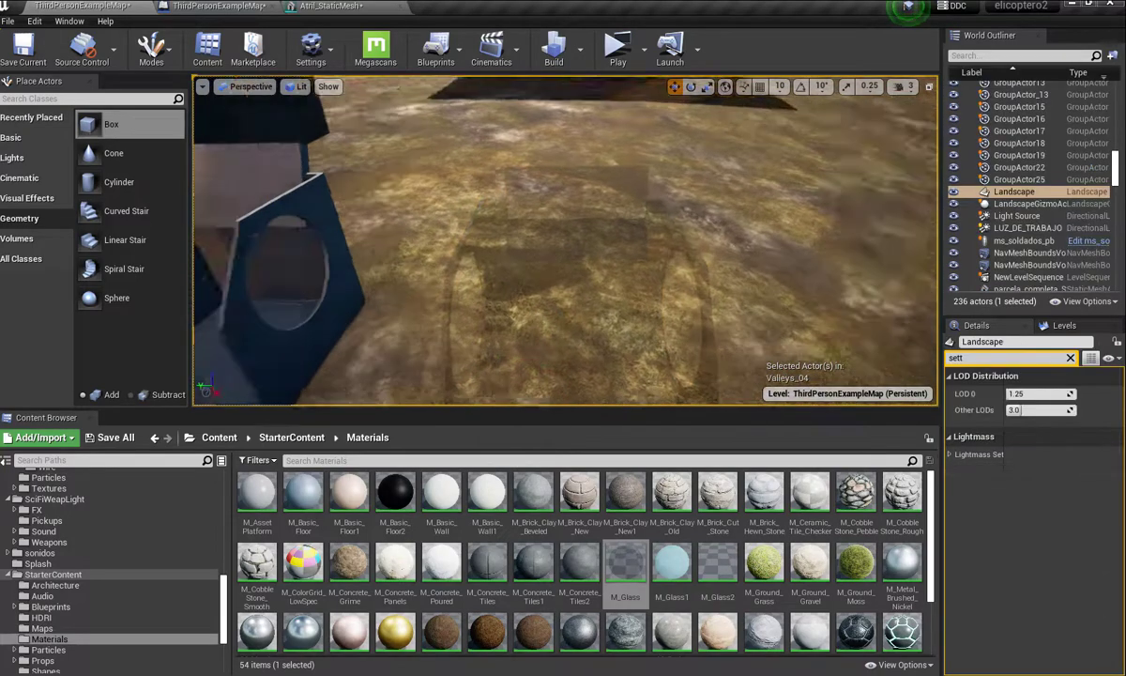
right_click_drag(563, 281, 563, 235)
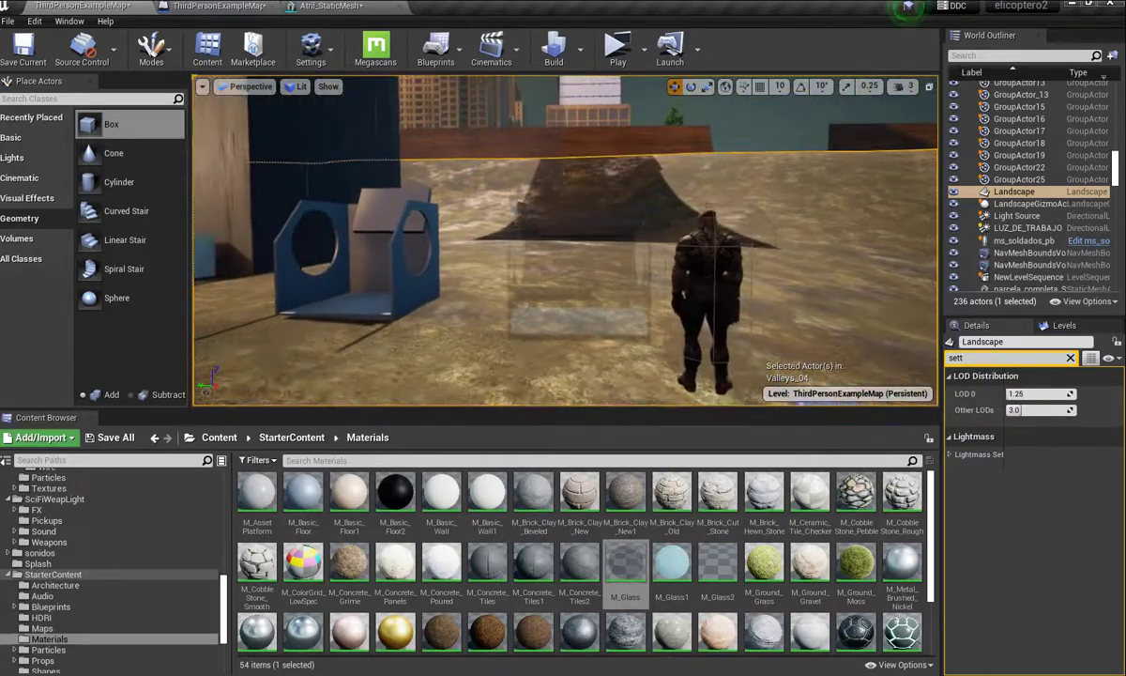
right_click_drag(563, 234, 469, 234)
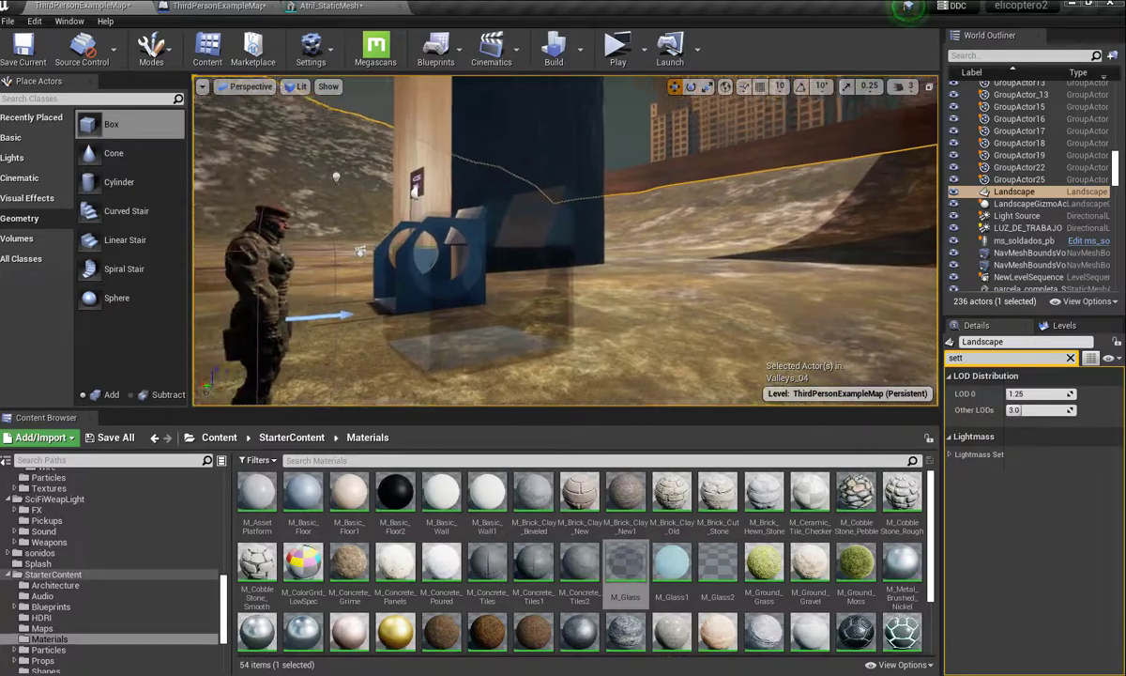
right_click_drag(657, 282, 712, 288)
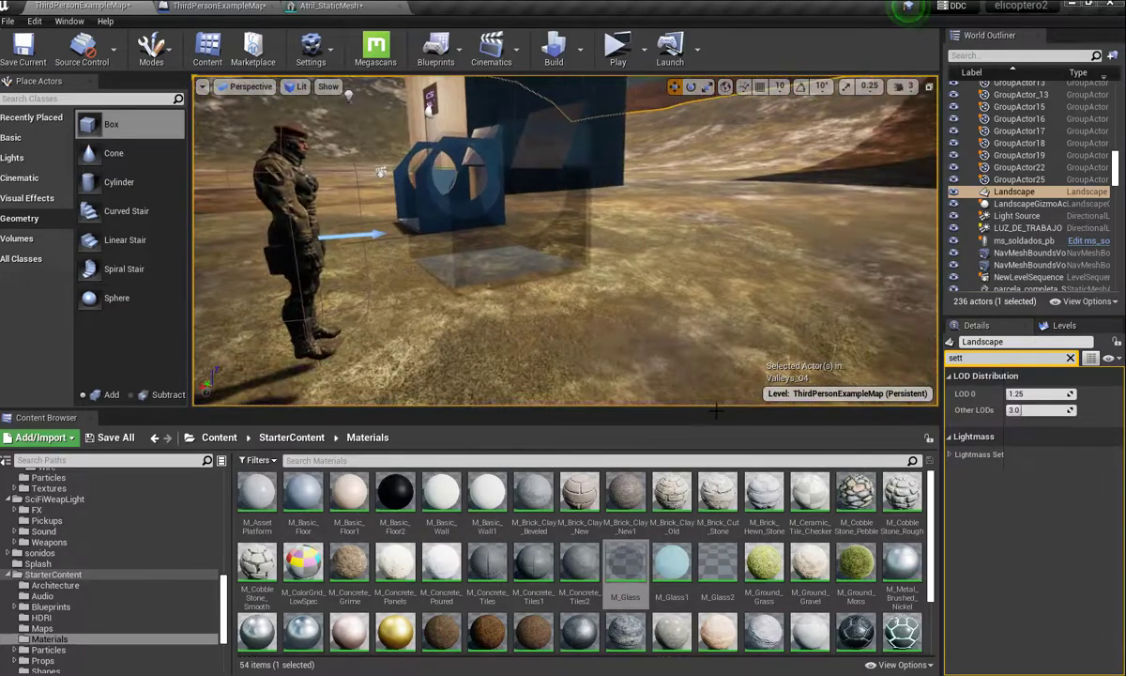
mouse_move(672, 565)
left_mouse_down()
mouse_move(480, 265)
mouse_move(486, 254)
left_mouse_up()
right_click_drag(563, 339, 582, 328)
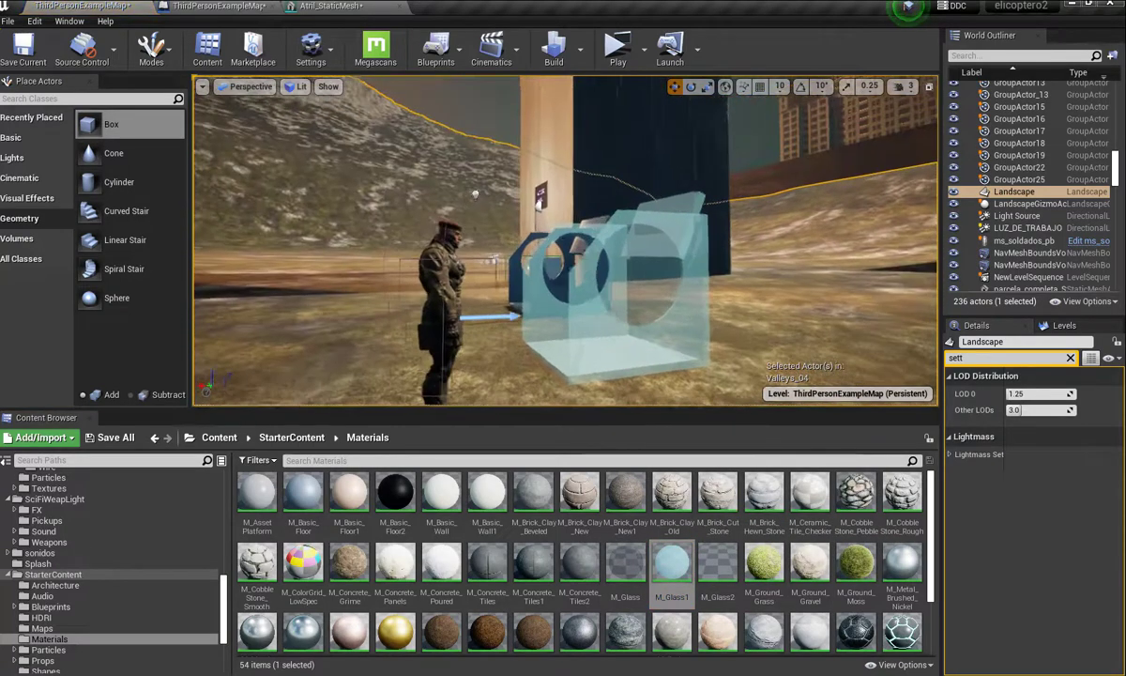
right_click_drag(478, 272, 479, 272)
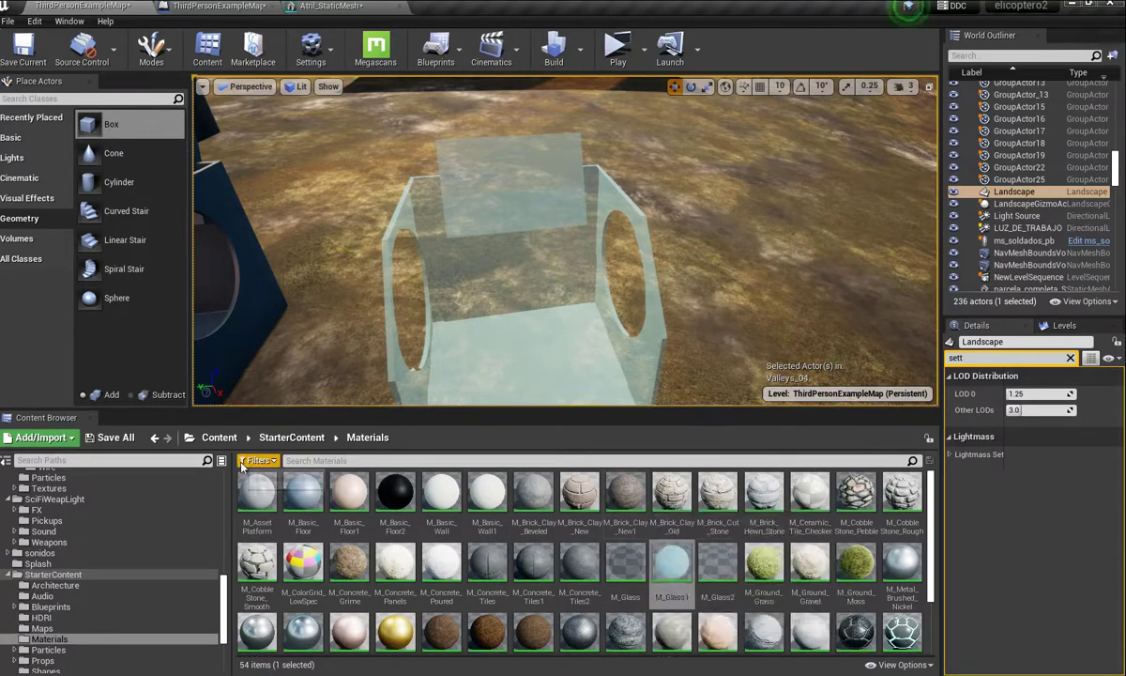
Step: Create a new Blueprint Class with Actor as its parent in the Content root
left_click(220, 438)
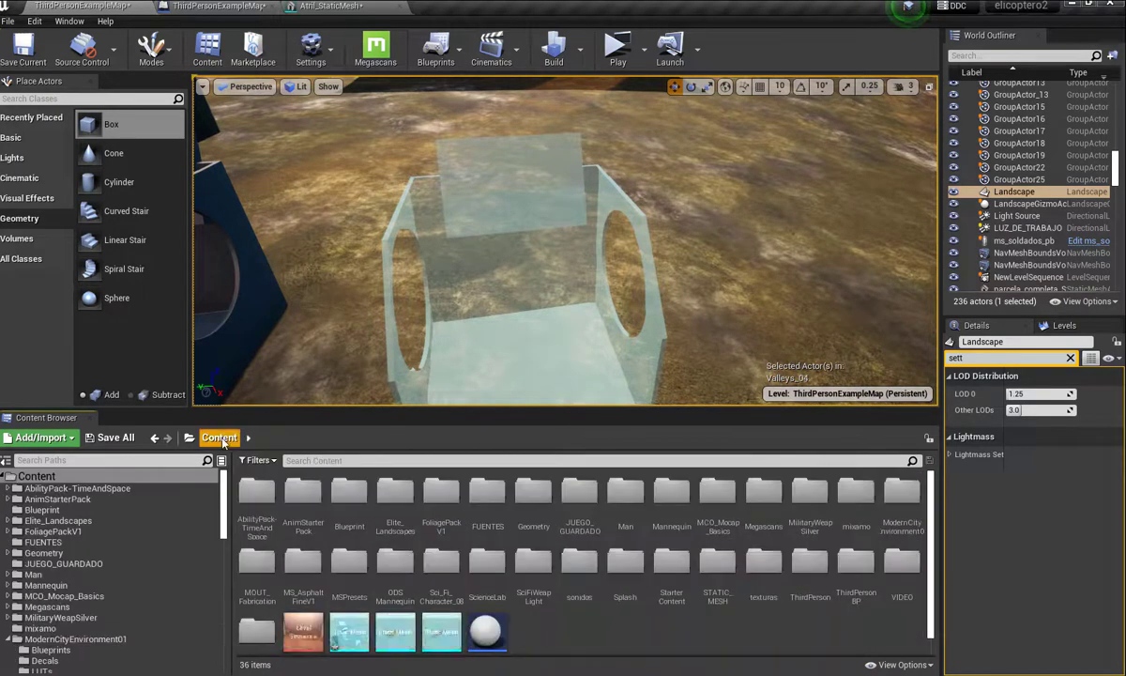
right_click(560, 640)
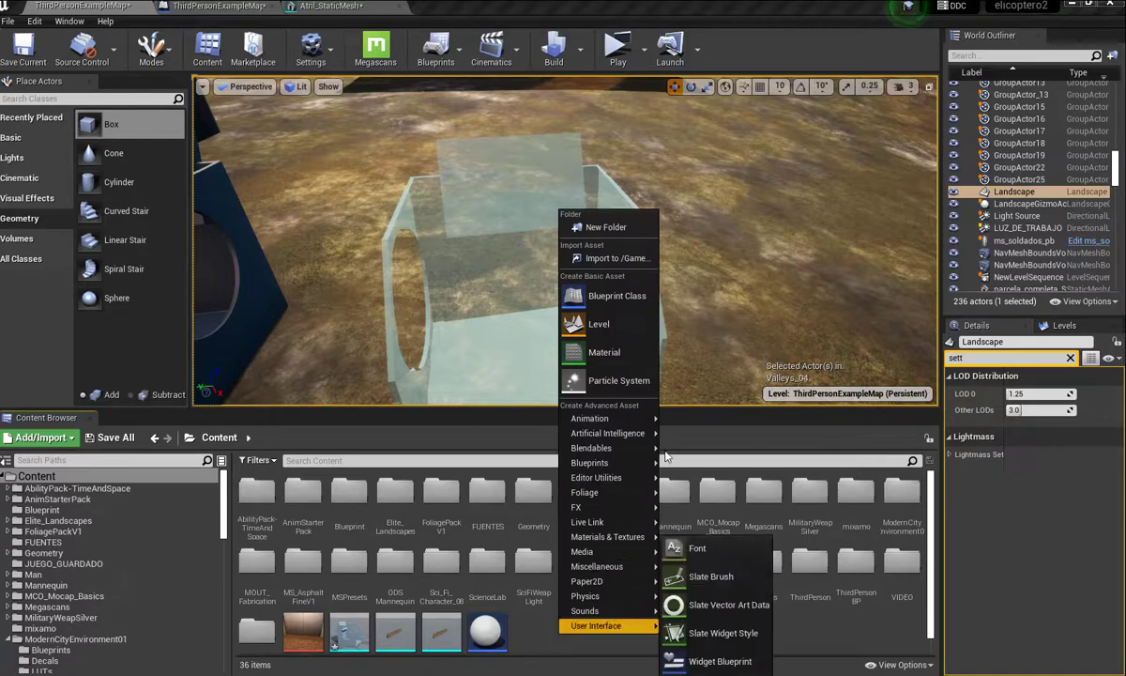
left_click(619, 295)
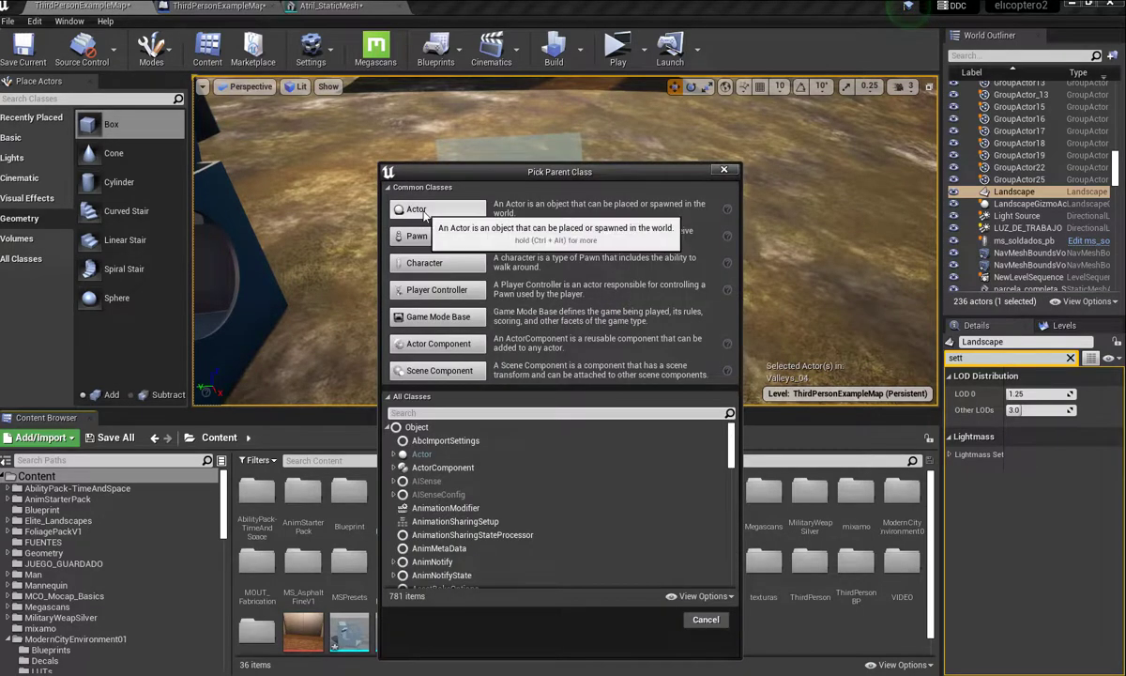
left_click(442, 208)
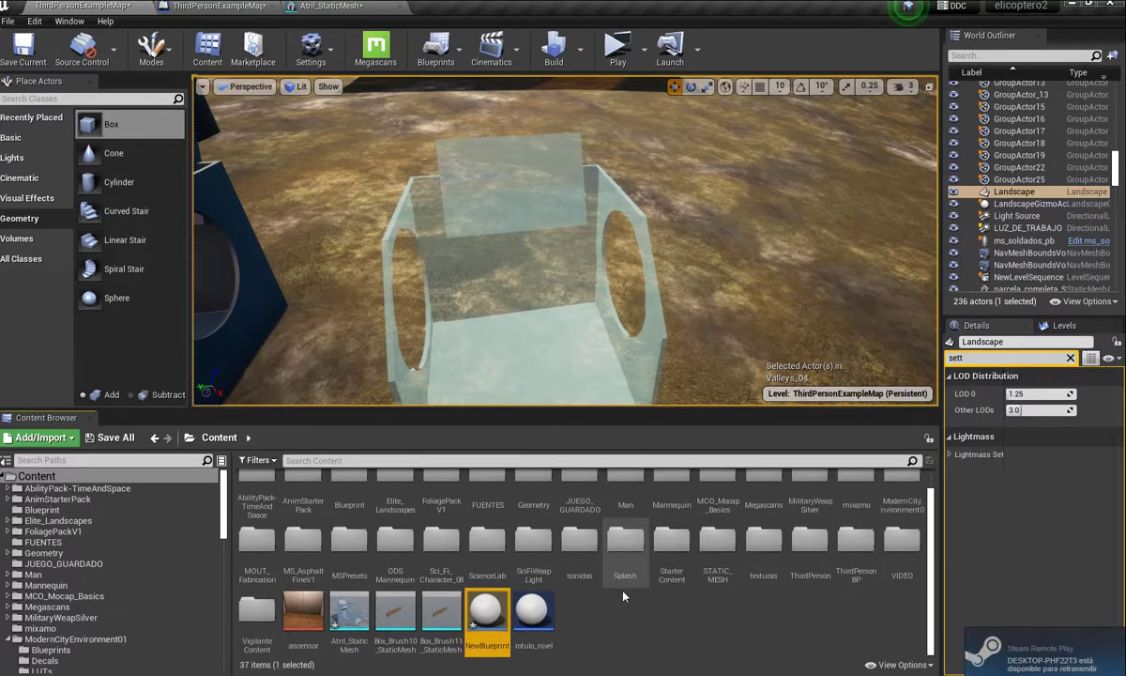
scroll(619, 582, "up", 1)
scroll(622, 589, "down", 1)
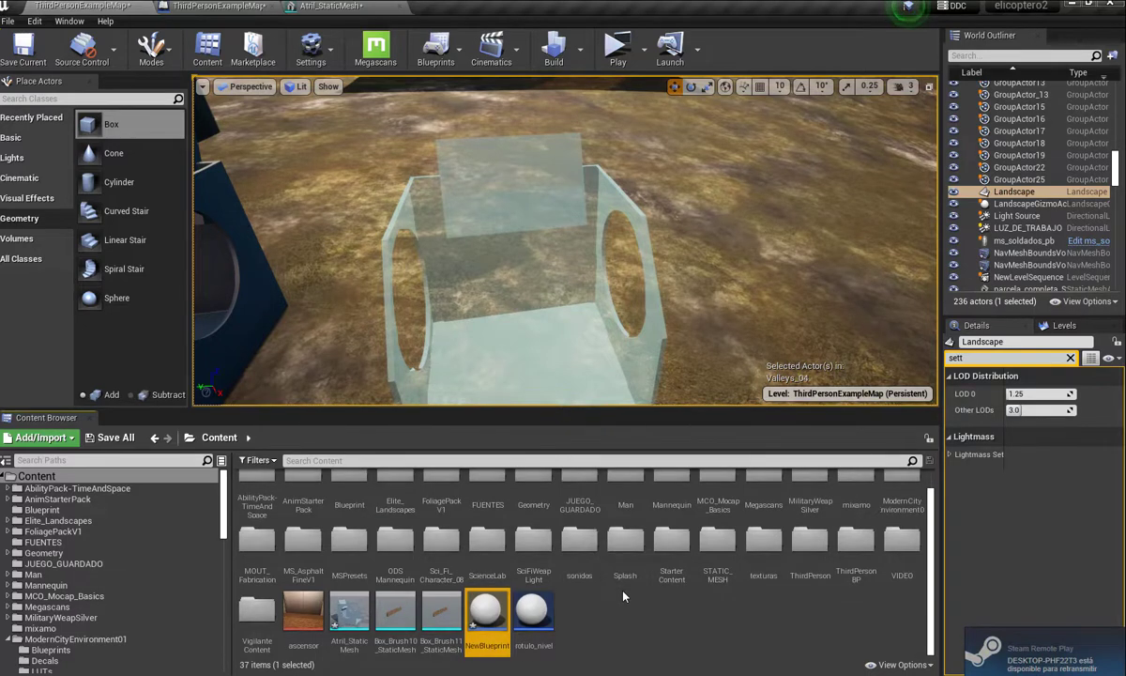
Step: Name the new blueprint atril_bp, then select the glass room mesh in the level
left_click(487, 644)
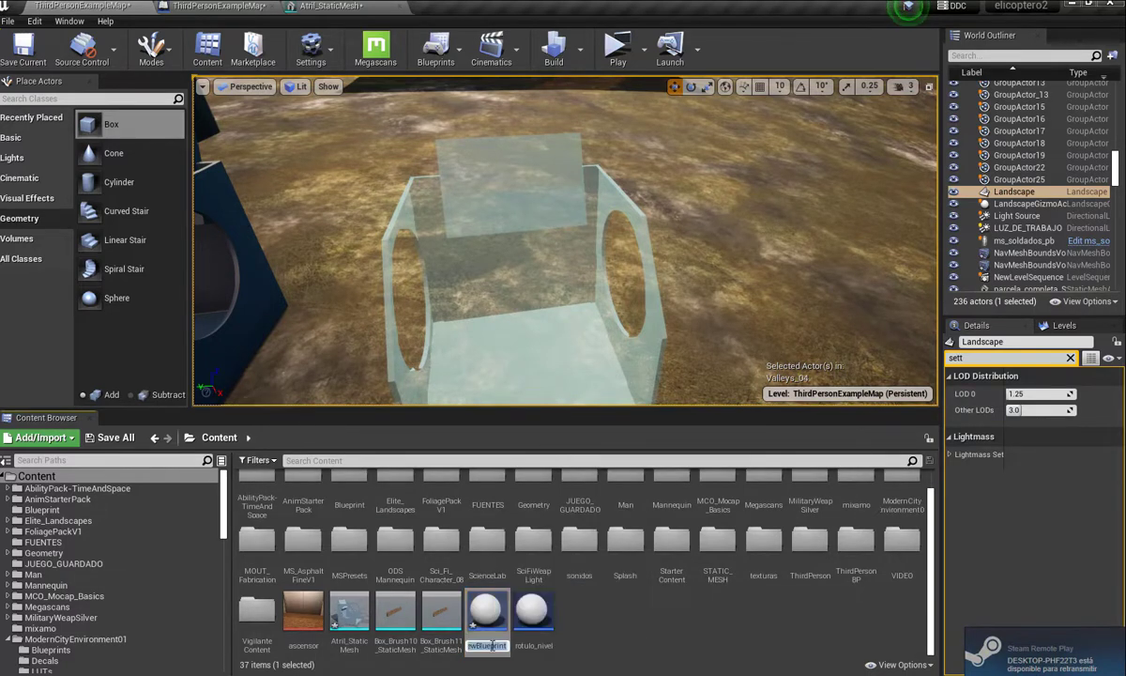
type("atril_bp")
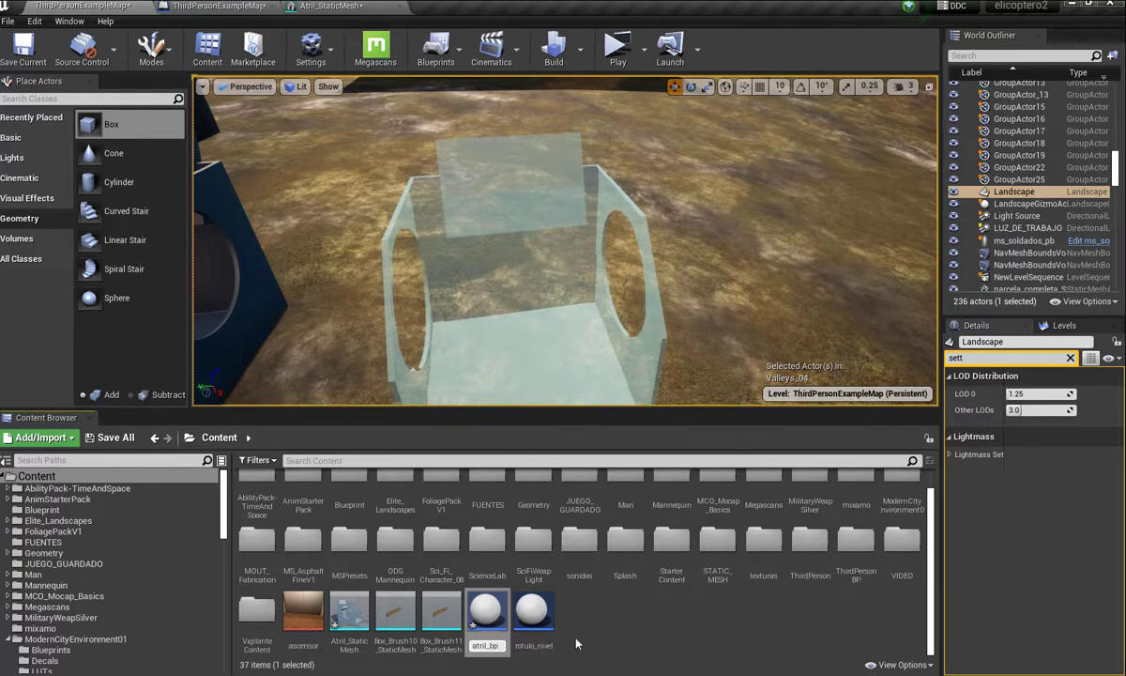
key("Return")
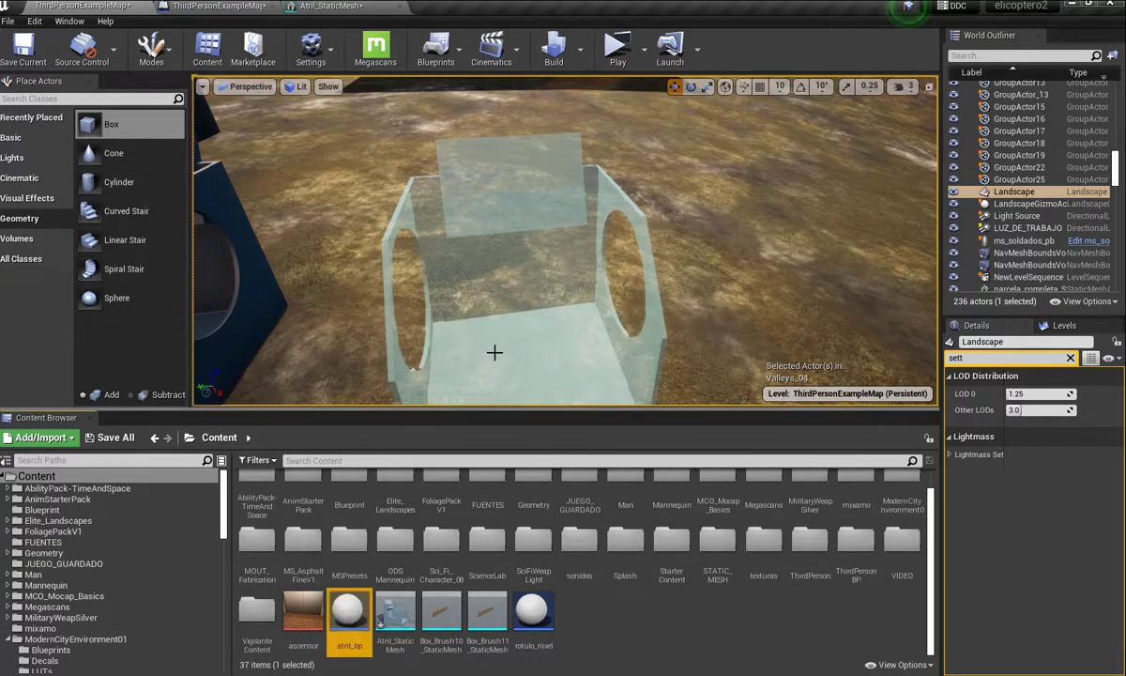
left_click(495, 352)
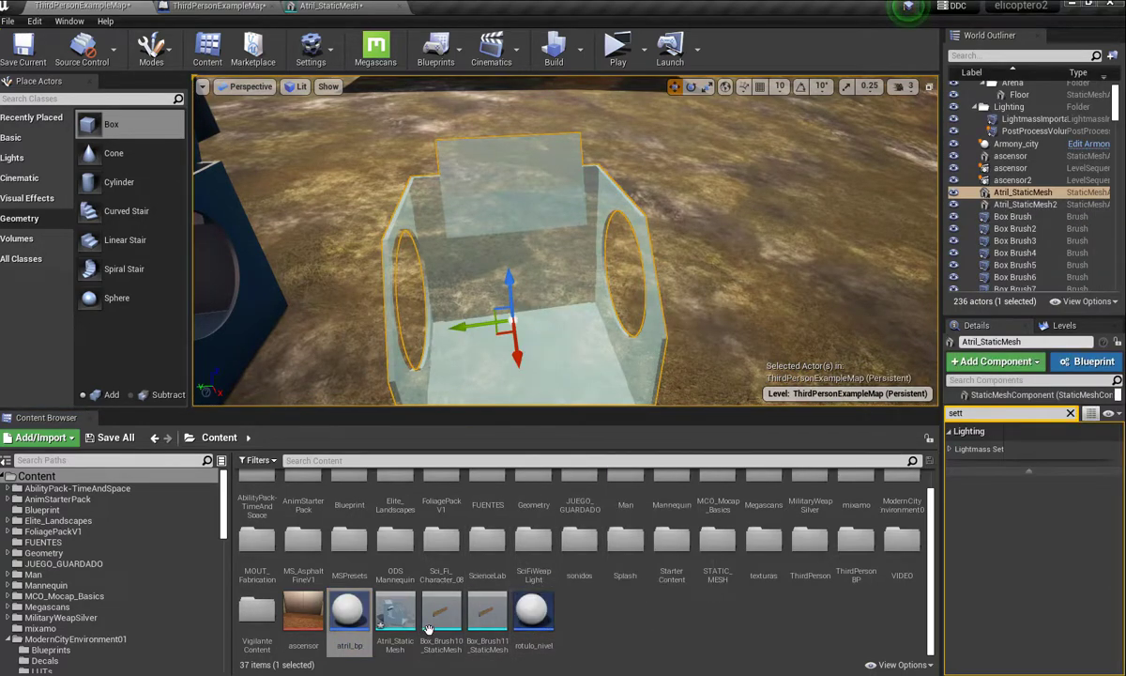
Step: Open the atril_bp blueprint and show the Add Component list in its Components panel
double_click(349, 620)
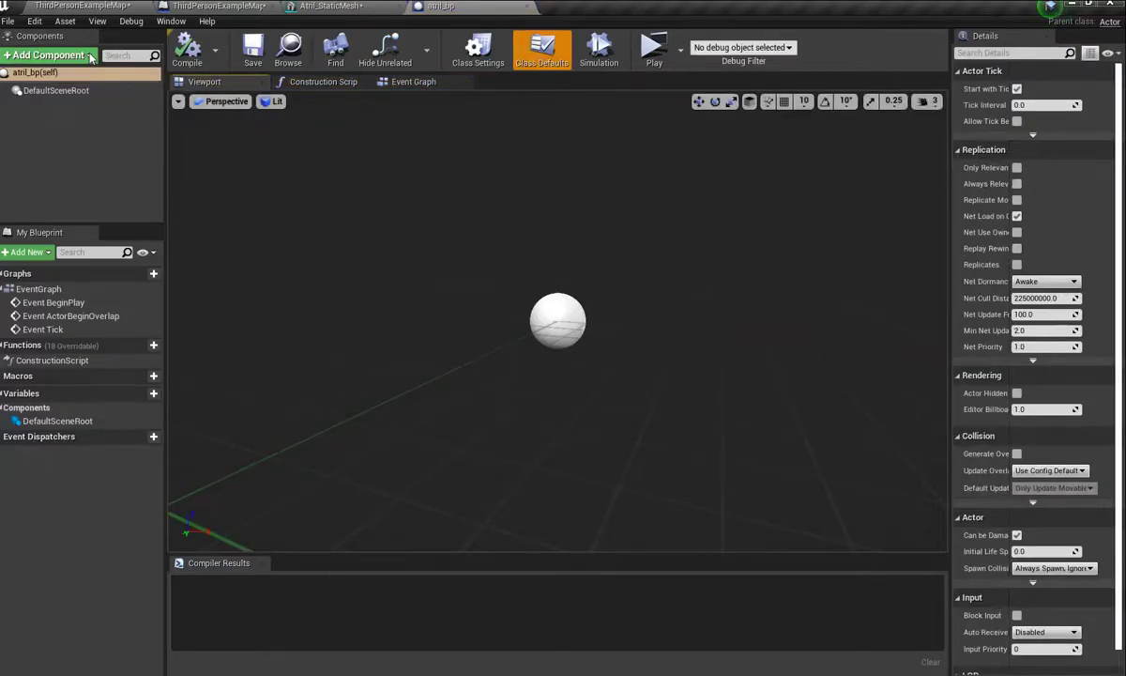
left_click(91, 56)
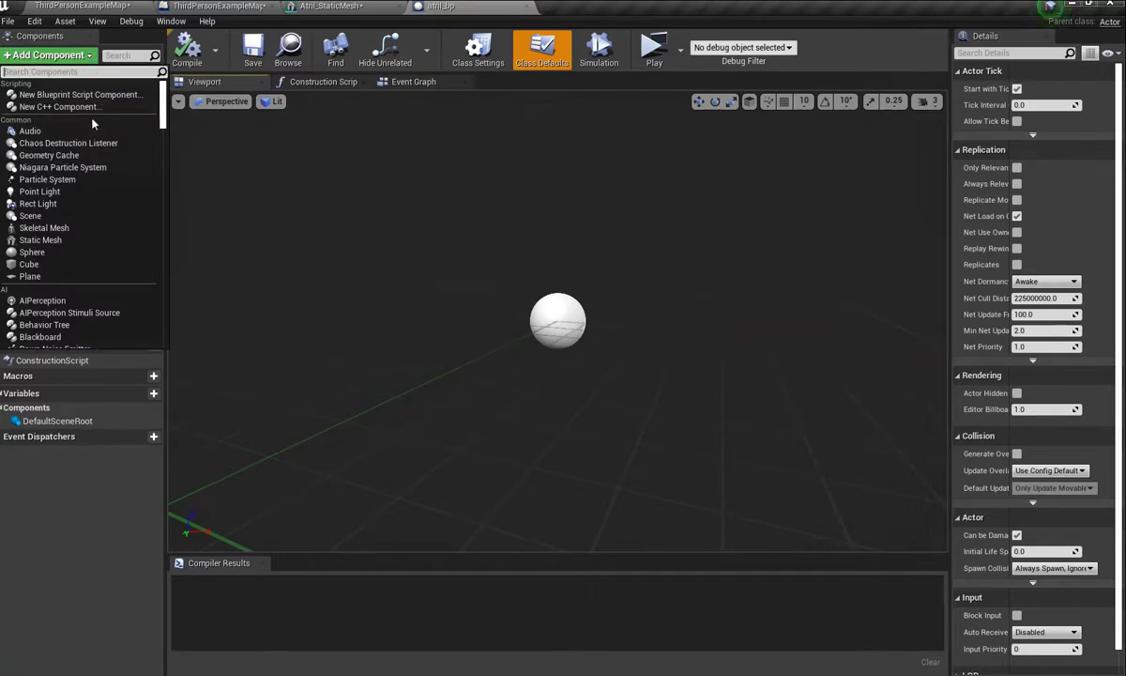
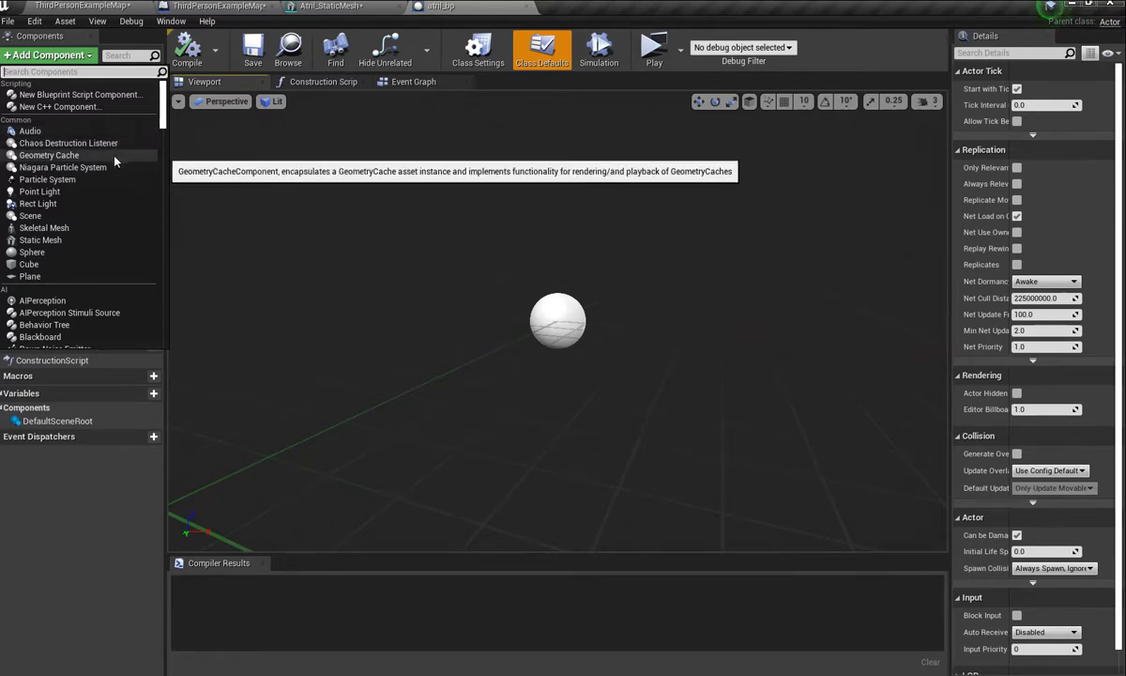
Step: Add a Static Mesh component named StaticMesh to atril_bp, then switch to the ThirdPersonExampleMap level
left_click(87, 58)
left_click(88, 59)
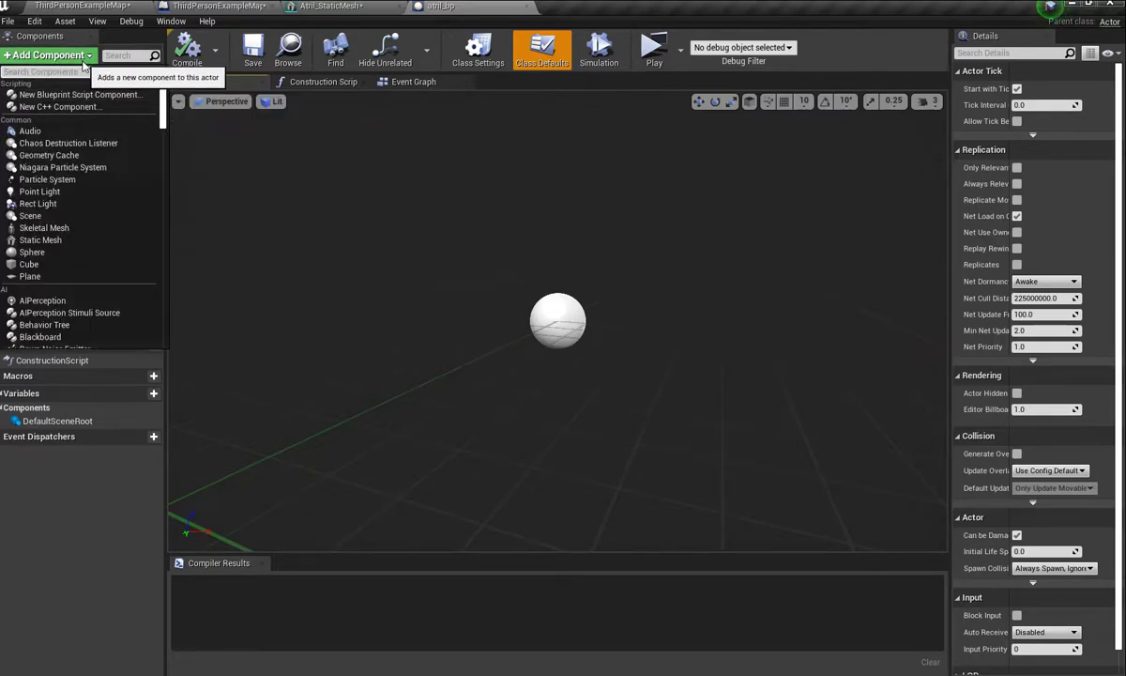
left_click(59, 241)
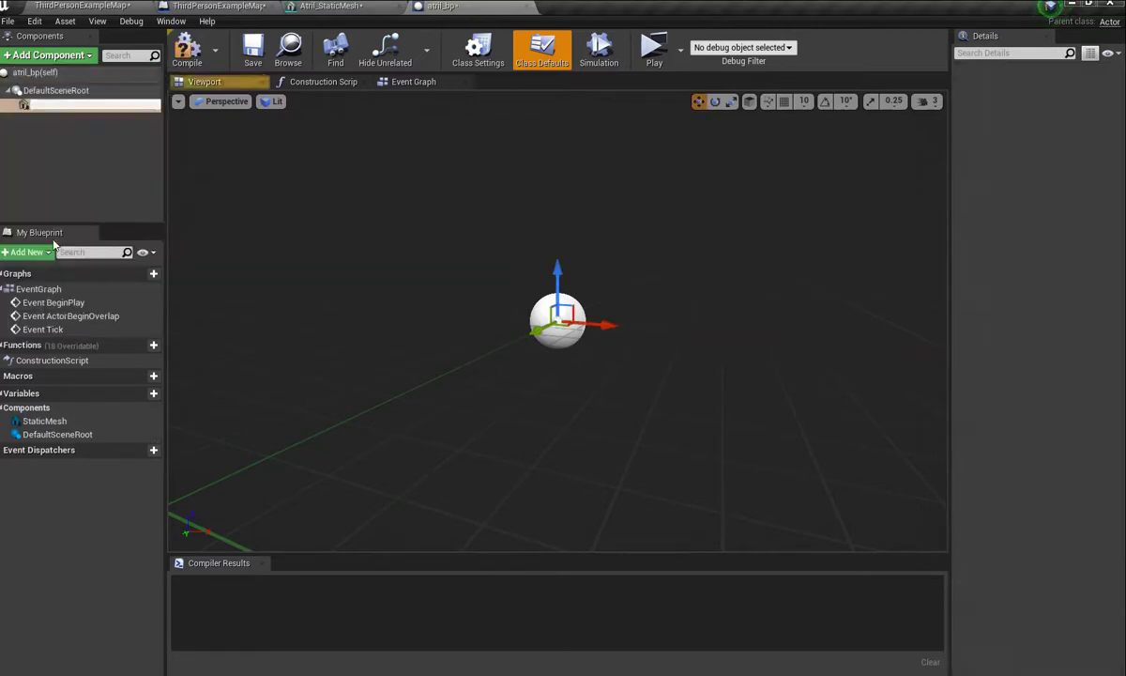
left_click(141, 197)
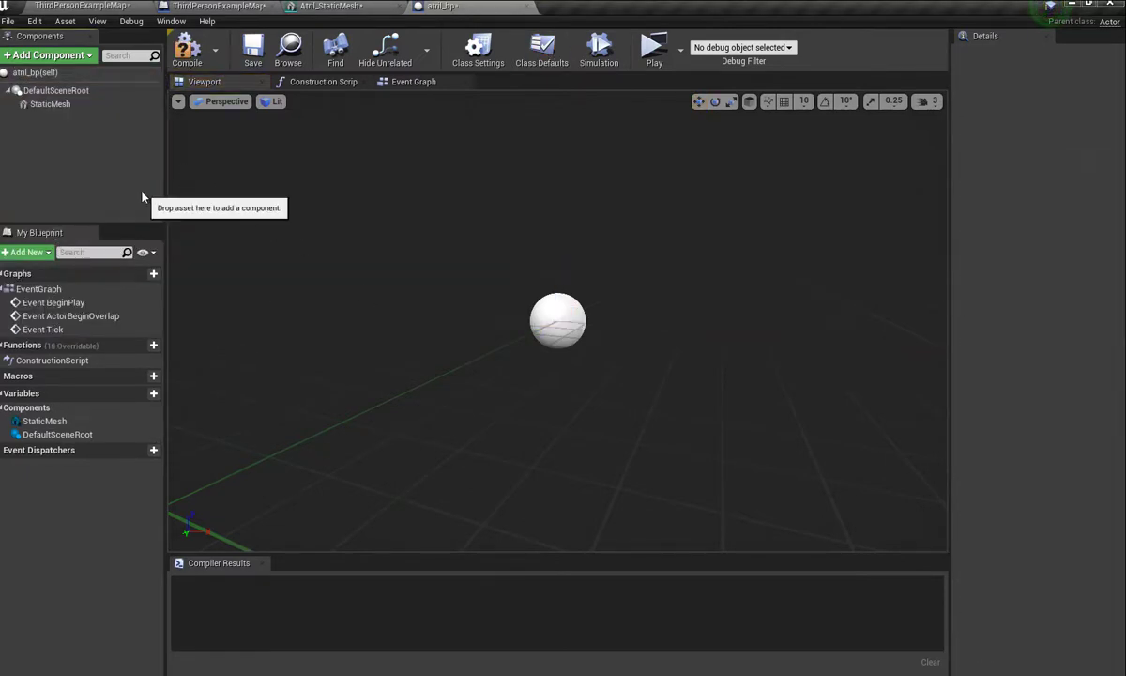
left_click(76, 101)
left_click(88, 56)
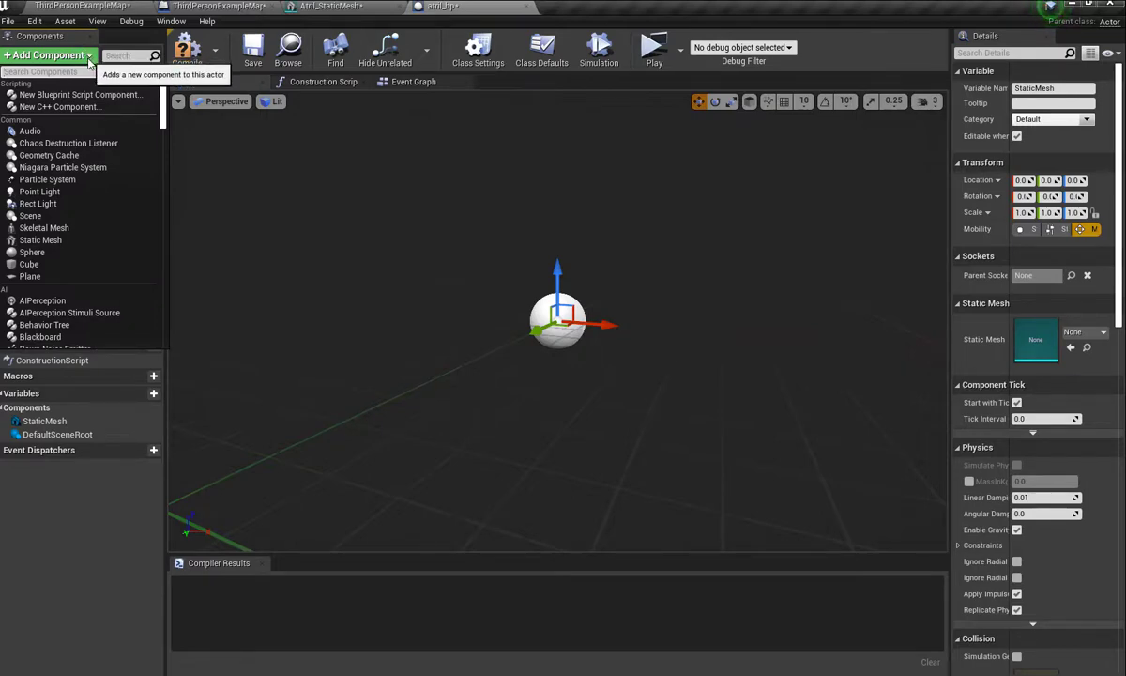
left_click(82, 6)
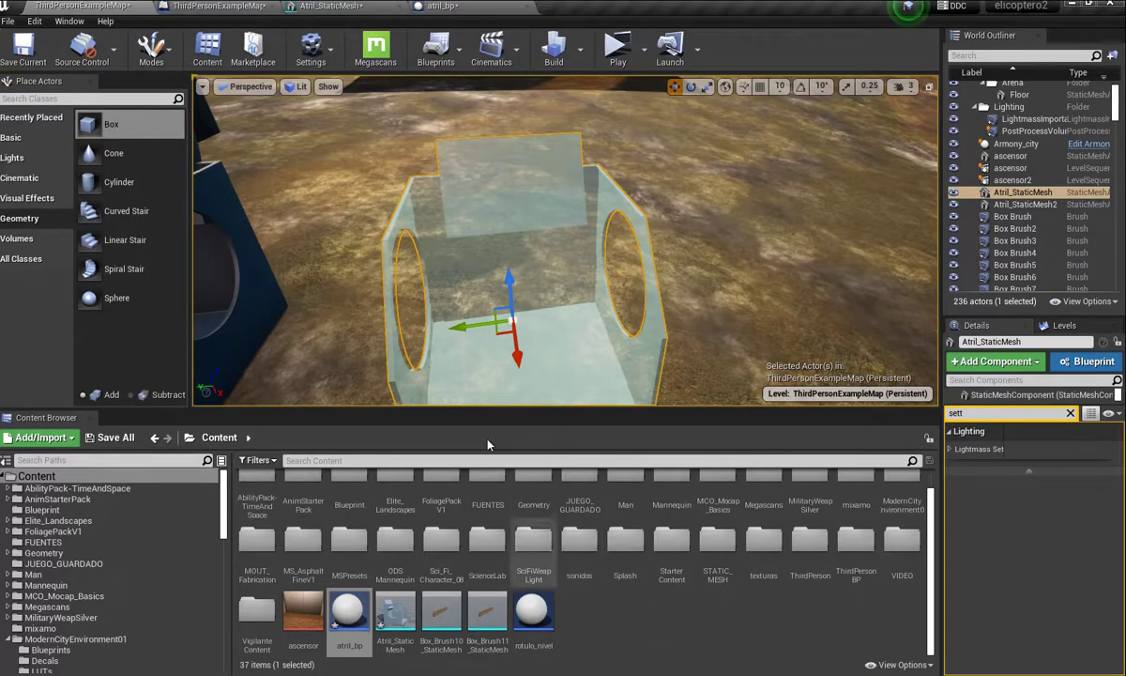
Step: Select the Atril_StaticMesh asset in the Content Browser and return to atril_bp
left_click(397, 648)
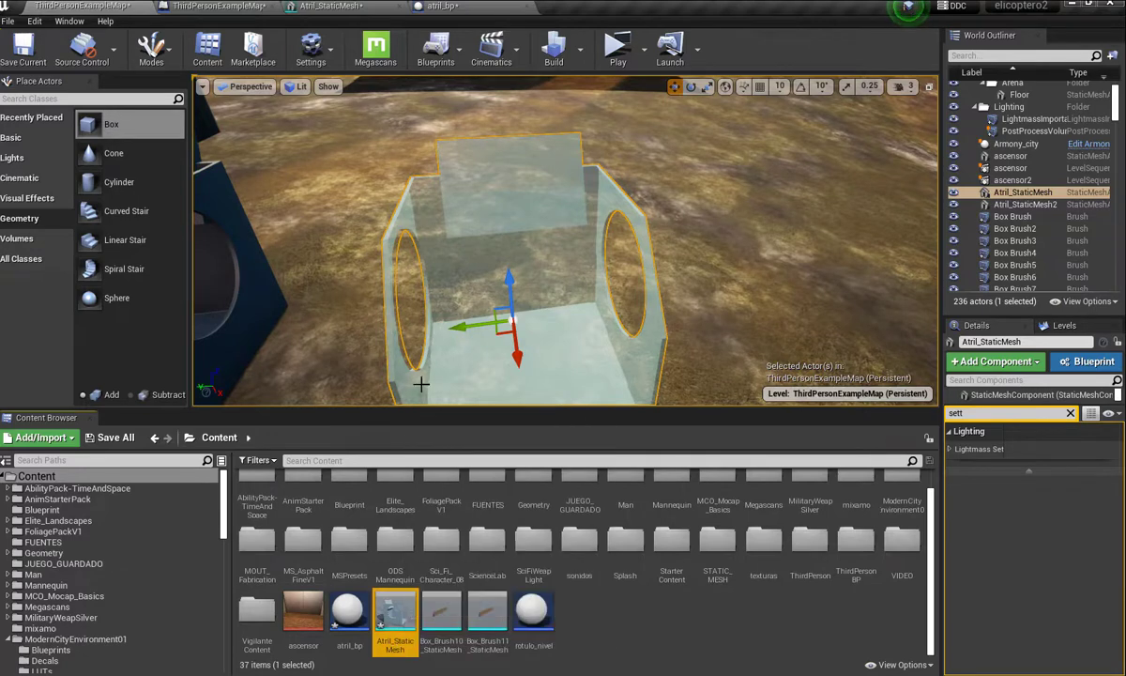
left_click(494, 9)
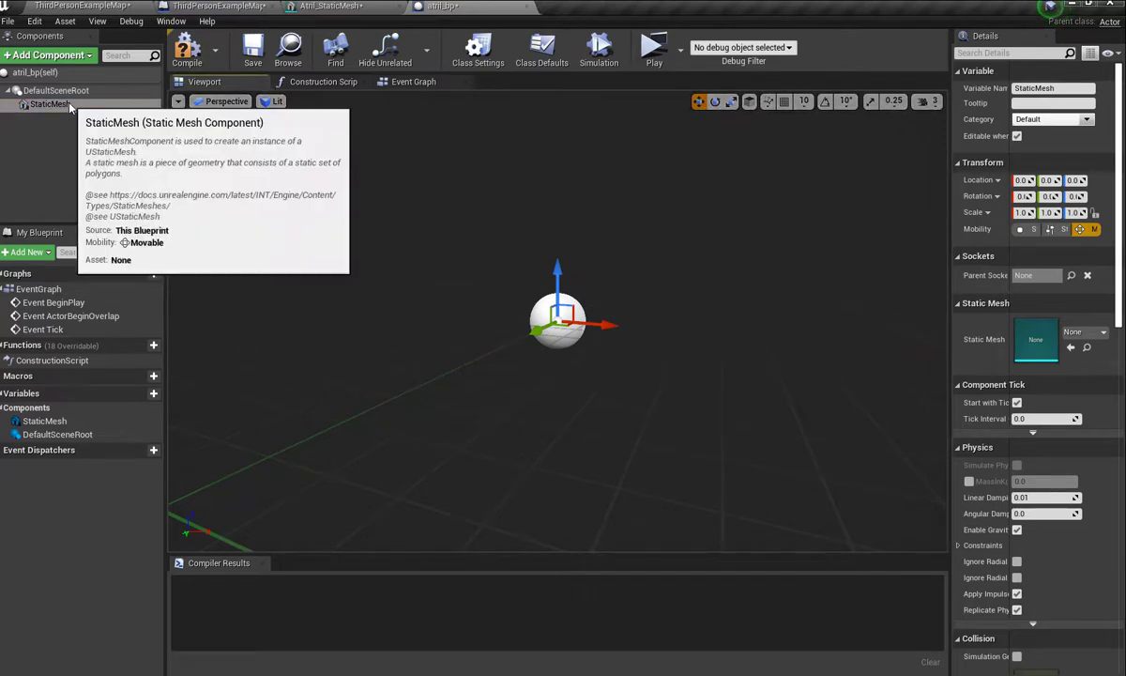
Step: Add the Atril_StaticMesh lectern as a component and cut the empty StaticMesh component
left_click(75, 58)
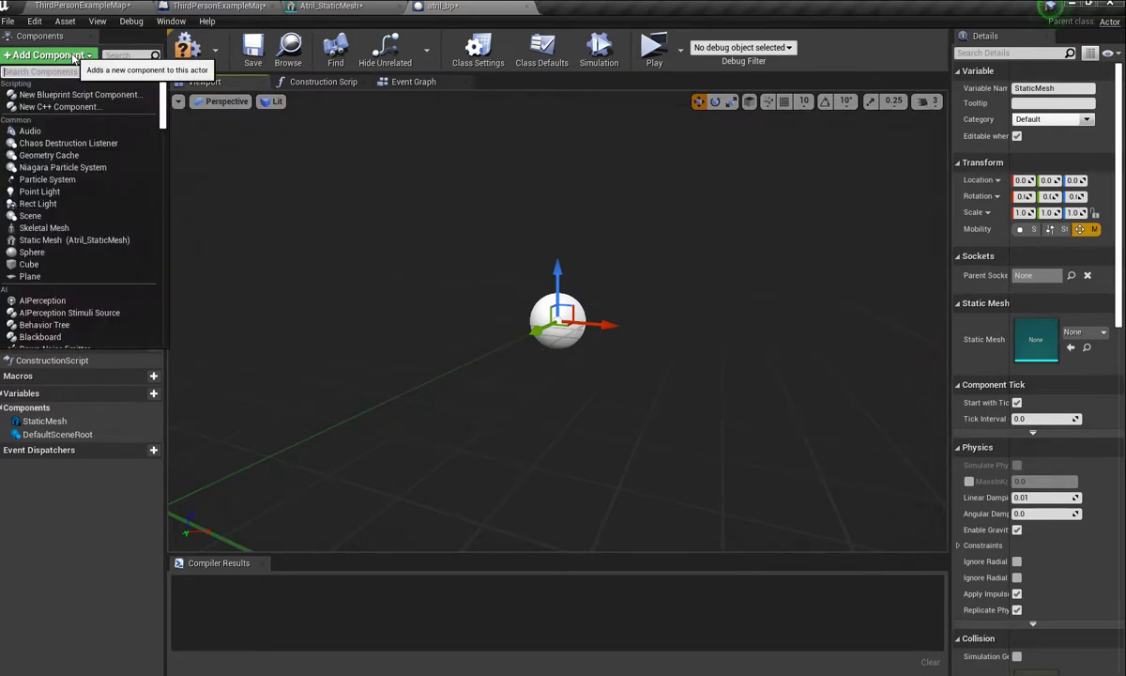
left_click(90, 239)
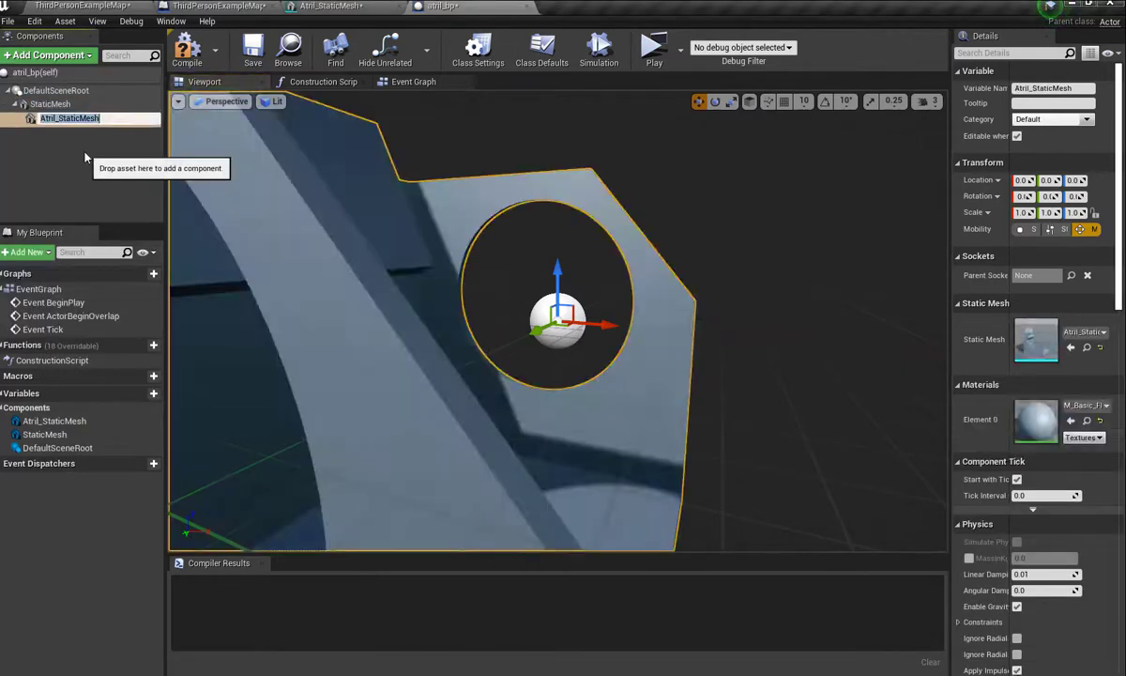
right_click(75, 105)
mouse_move(122, 127)
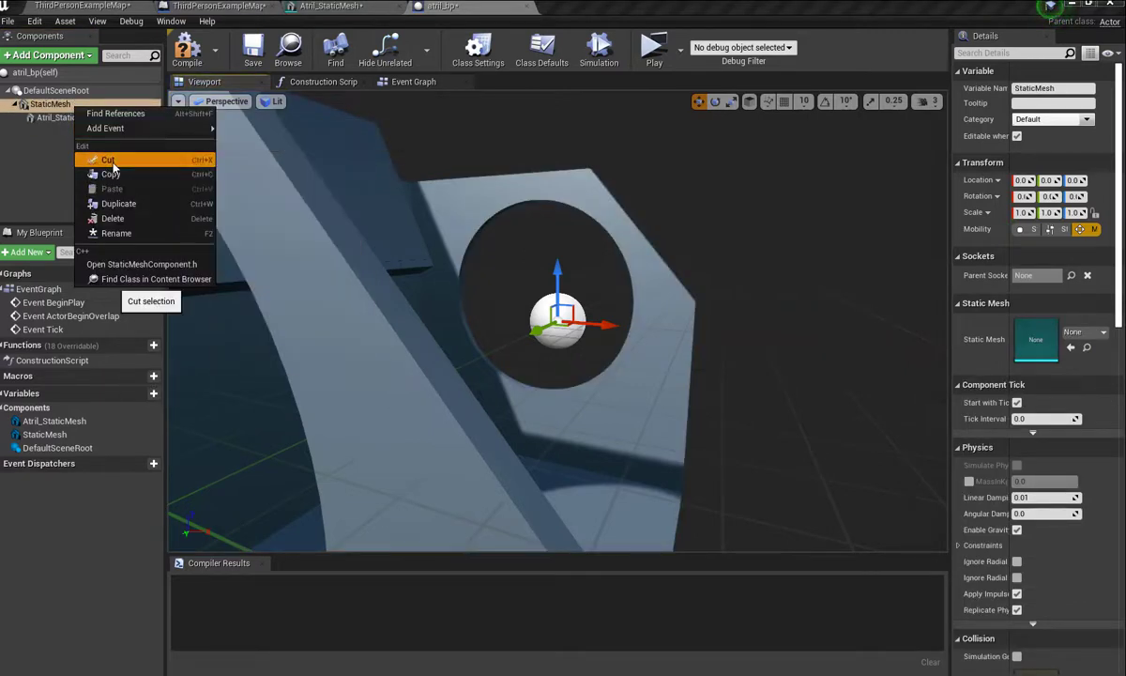
left_click(105, 154)
scroll(493, 251, "down", 10)
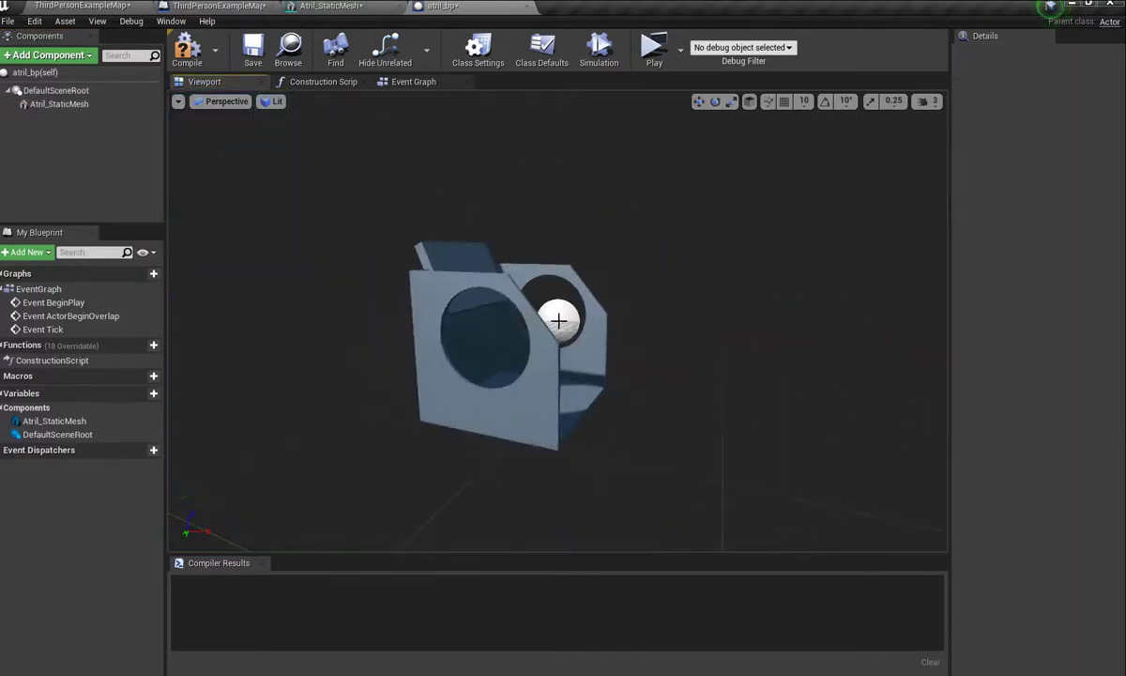
mouse_move(568, 322)
left_mouse_down()
mouse_move(549, 324)
mouse_move(564, 254)
mouse_move(563, 273)
left_mouse_up()
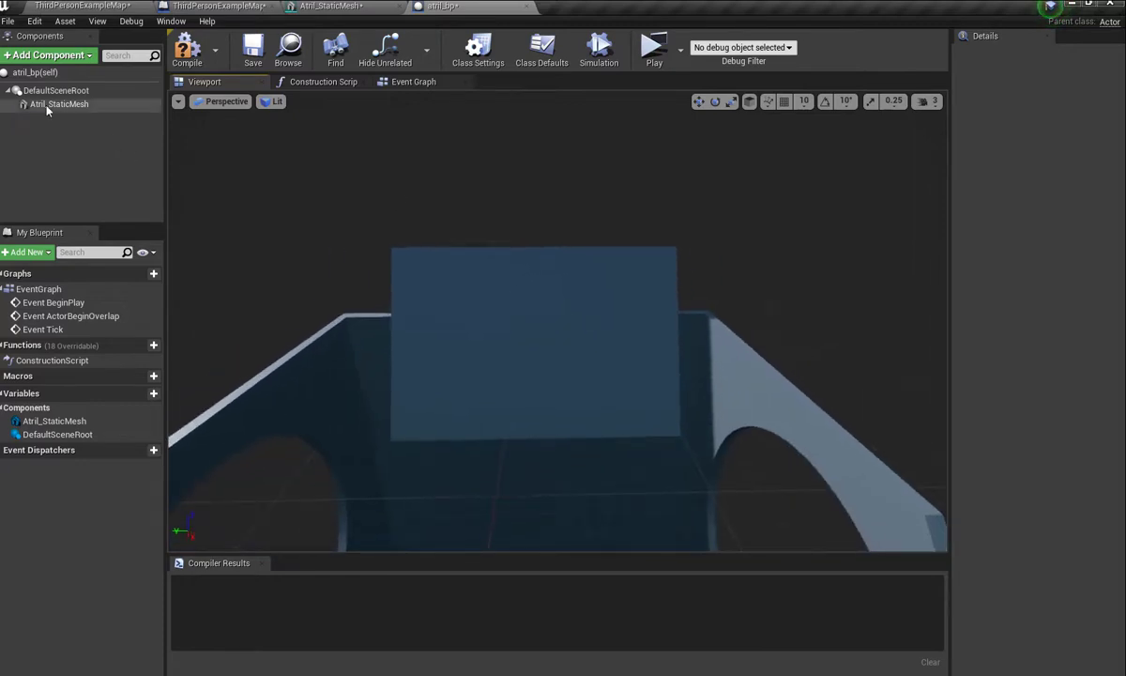
left_click(47, 54)
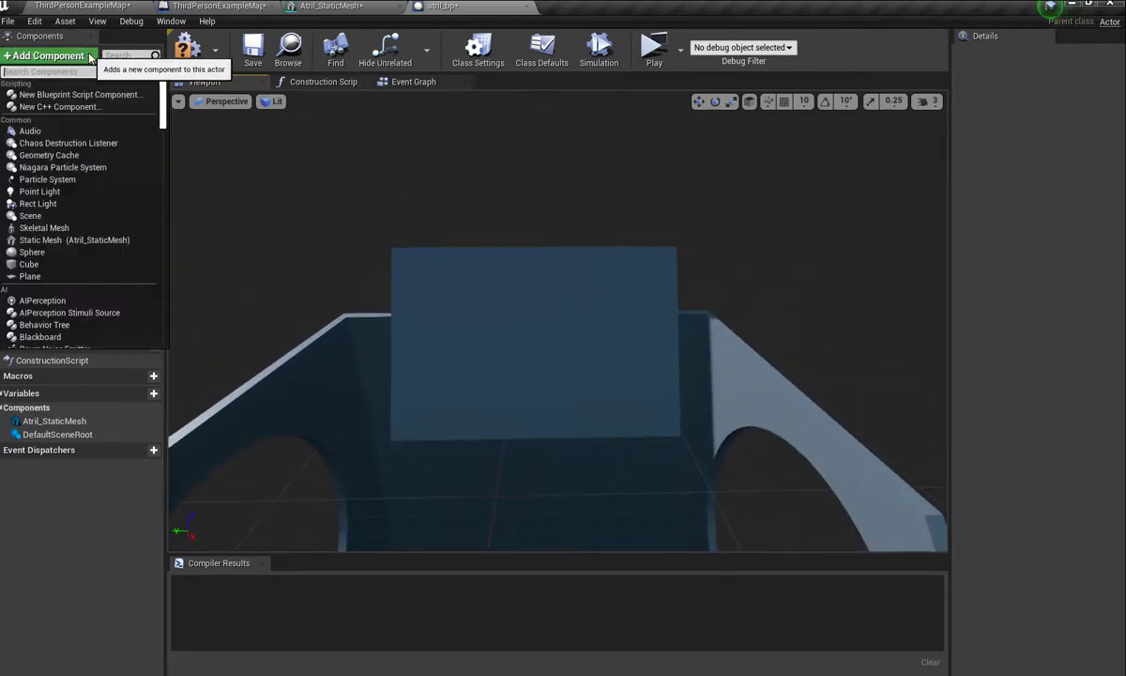
Step: Add a Plane component and move it onto the lectern at about X -87, Z 115
left_click(33, 278)
key("Return")
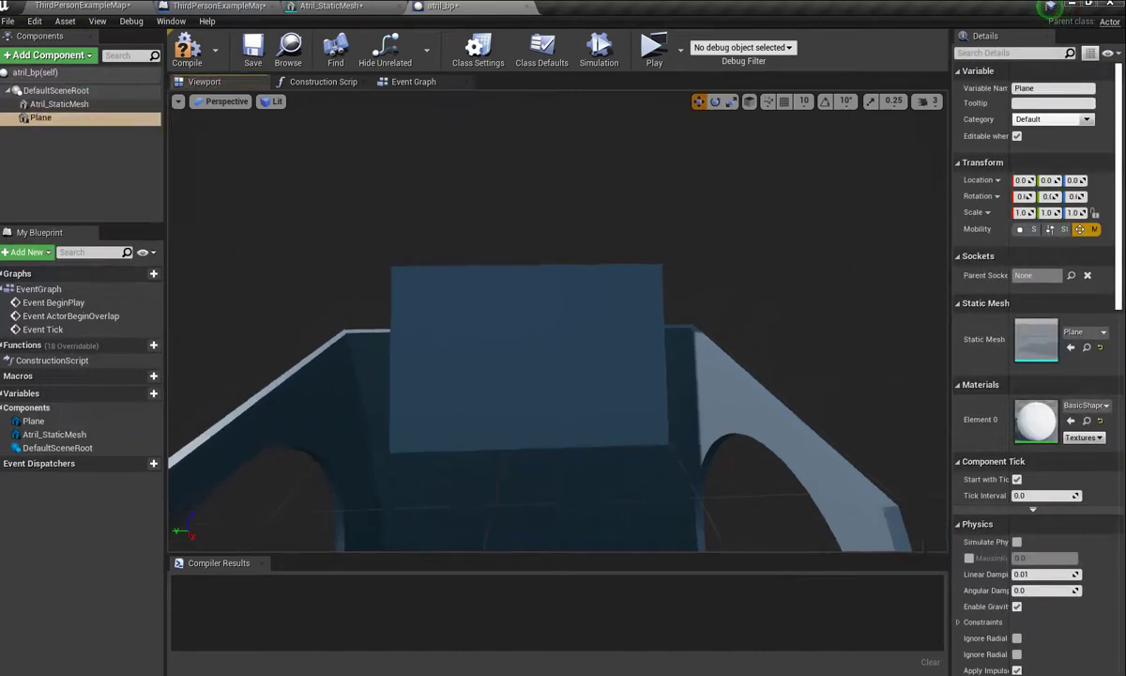
key("f")
left_click_drag(521, 382, 529, 256)
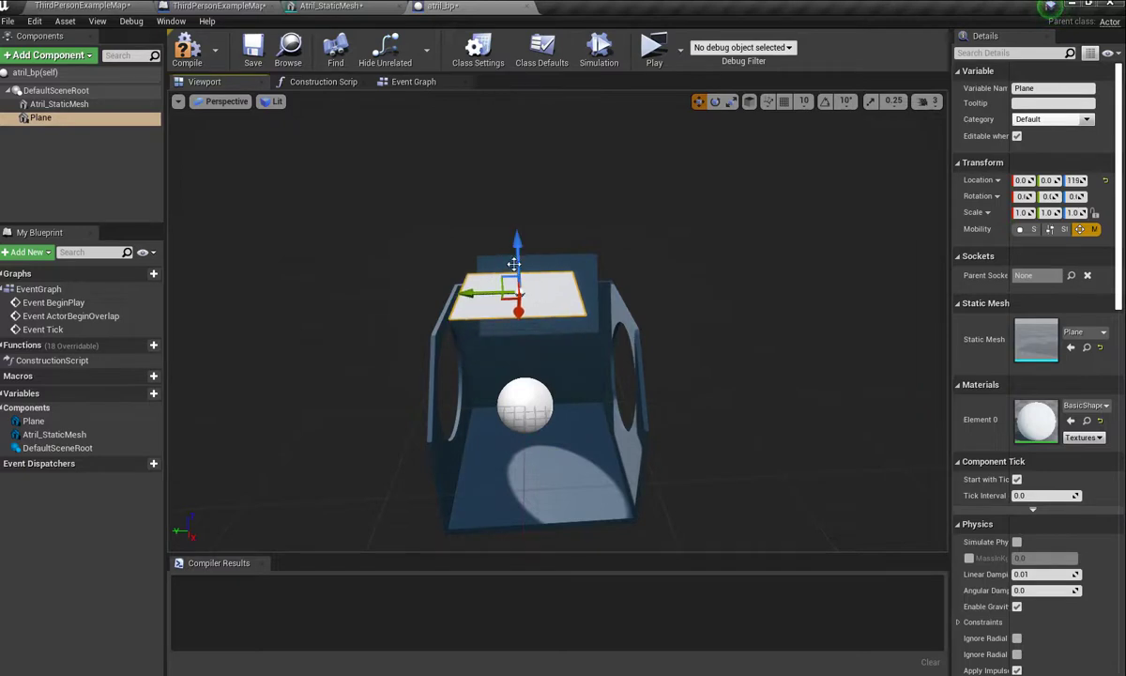
mouse_move(514, 264)
left_mouse_down("alt")
mouse_move(441, 282)
mouse_move(612, 340)
left_mouse_up("alt")
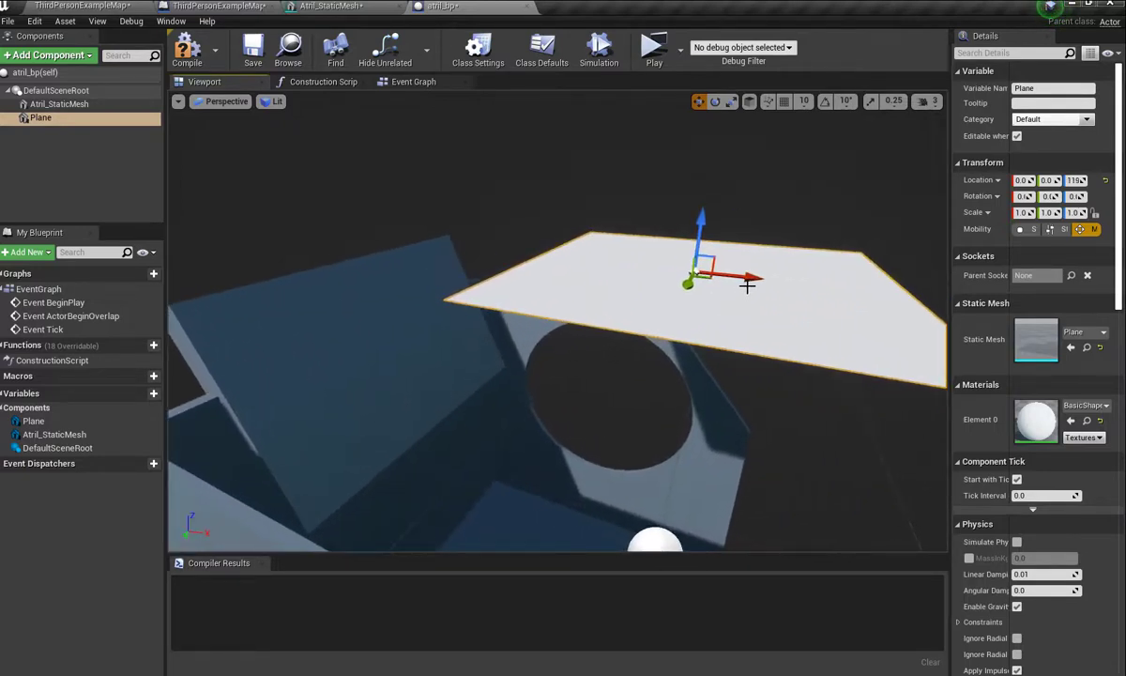
left_click_drag(748, 285, 487, 281)
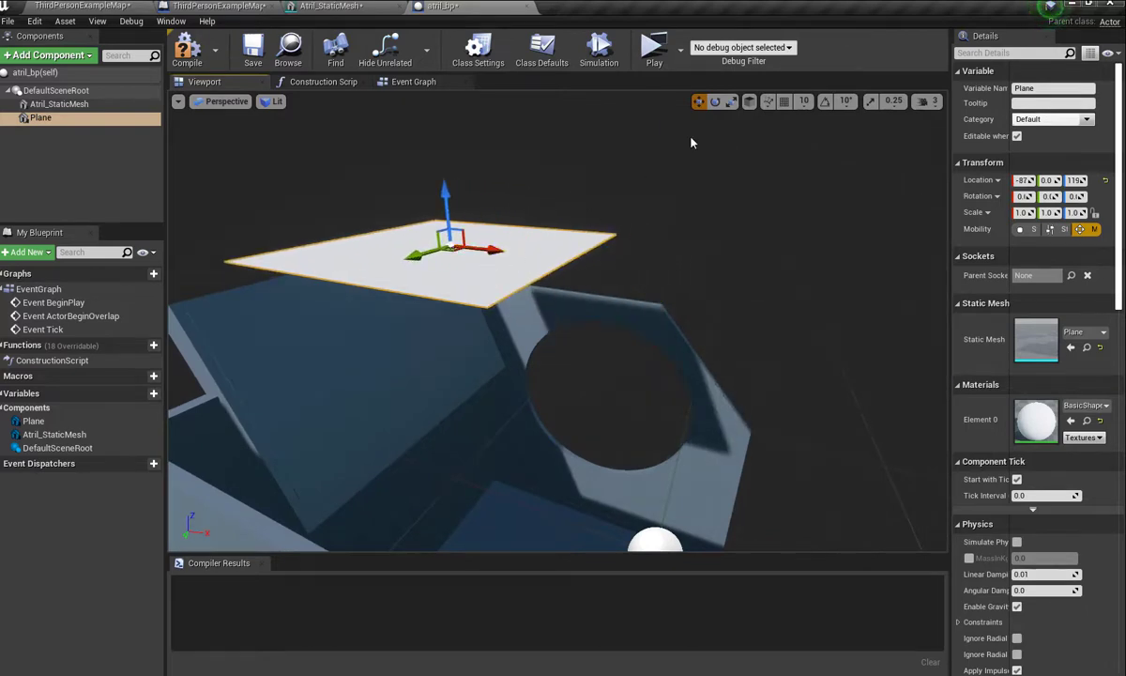
left_click(715, 101)
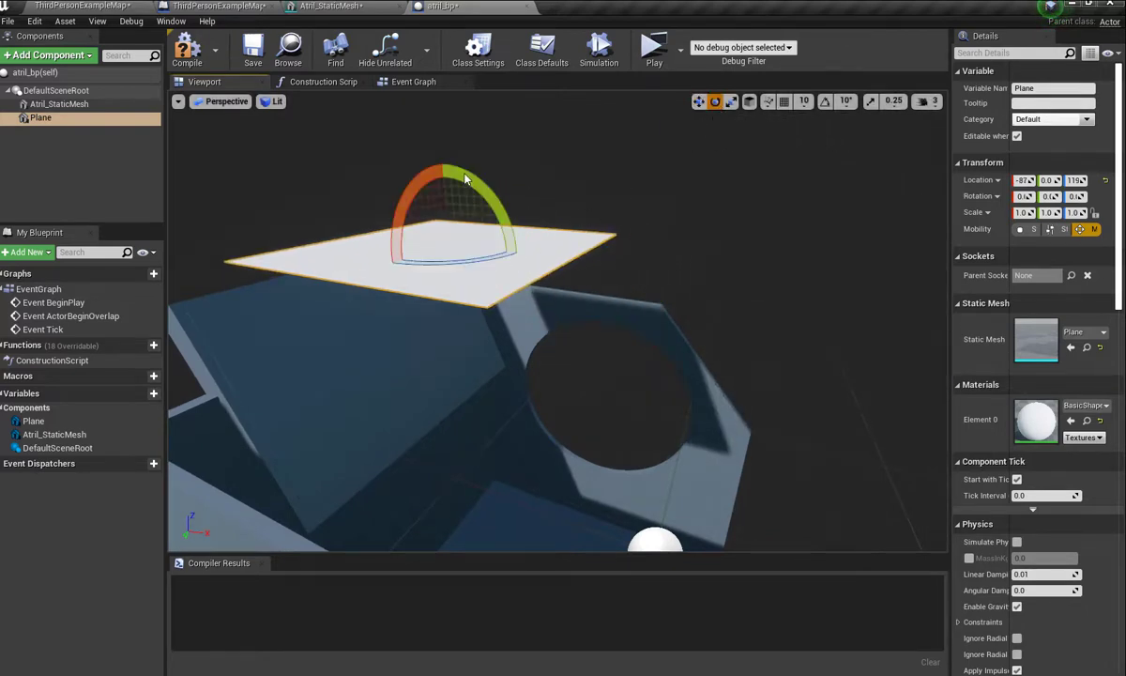
Step: Pitch the Plane to about -55.8° and position it against the lectern's sloped face
mouse_move(441, 169)
left_mouse_down()
mouse_move(507, 291)
mouse_move(455, 174)
left_mouse_up()
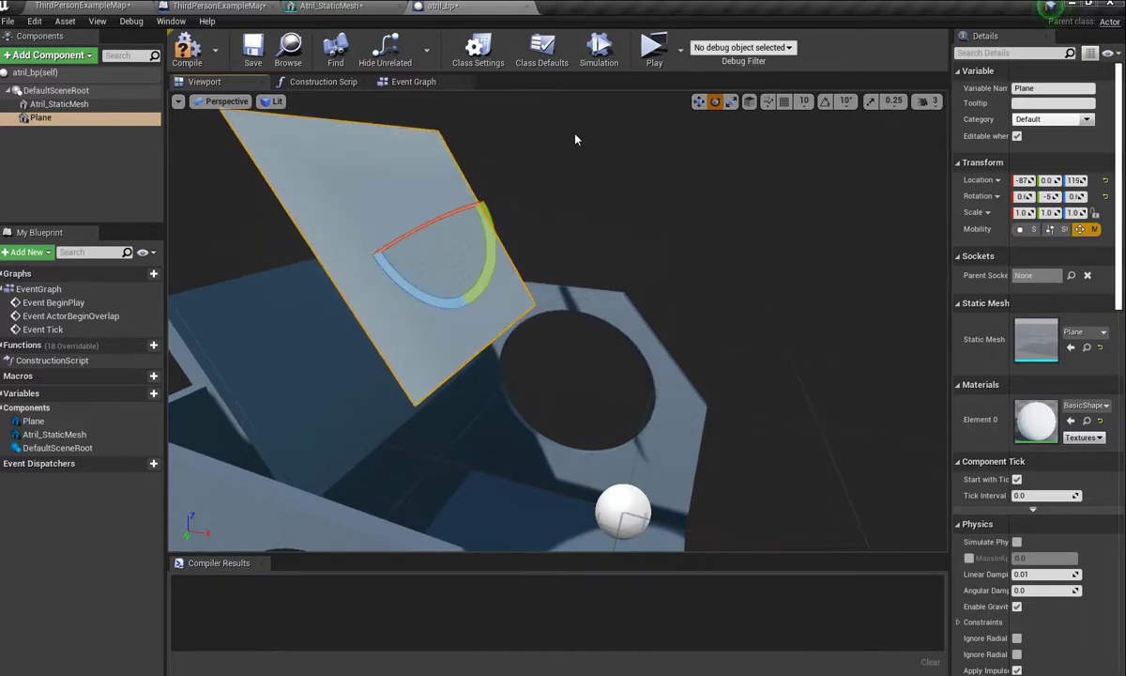
left_click(699, 102)
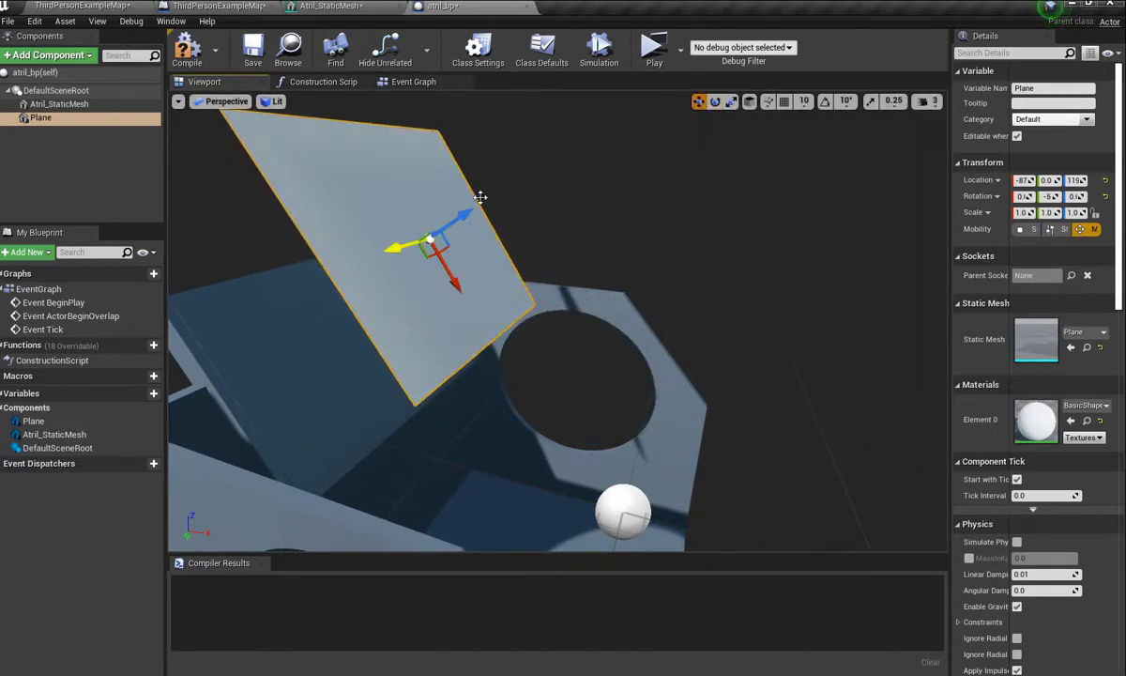
left_click_drag(464, 217, 351, 306)
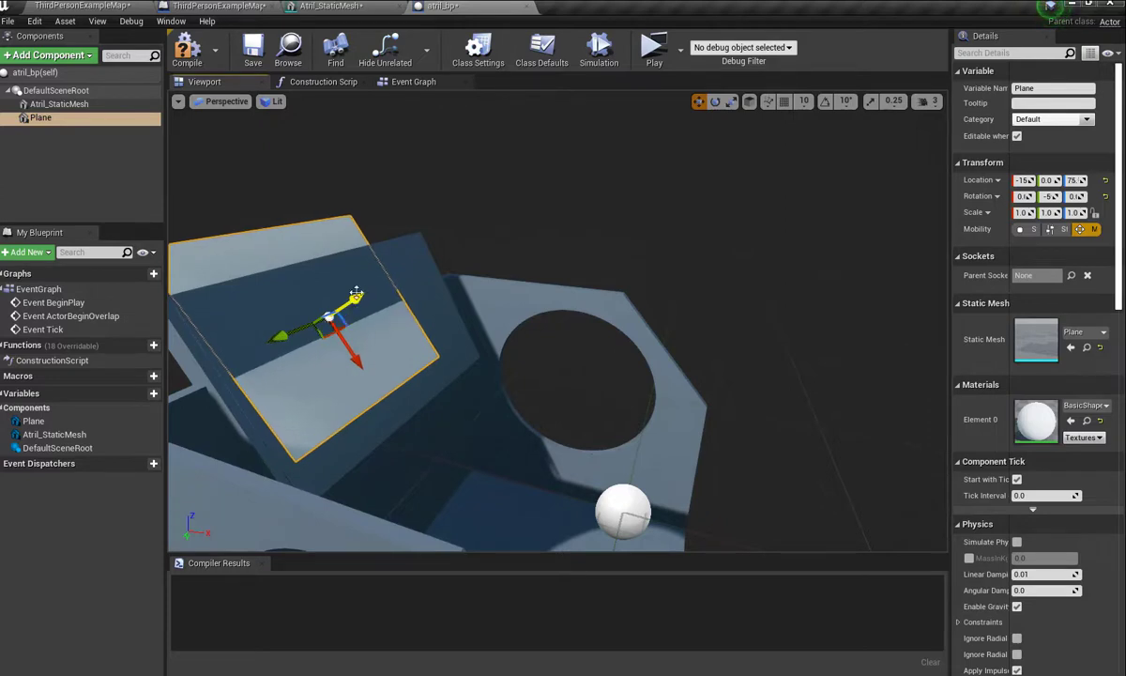
right_click_drag(405, 277, 405, 263)
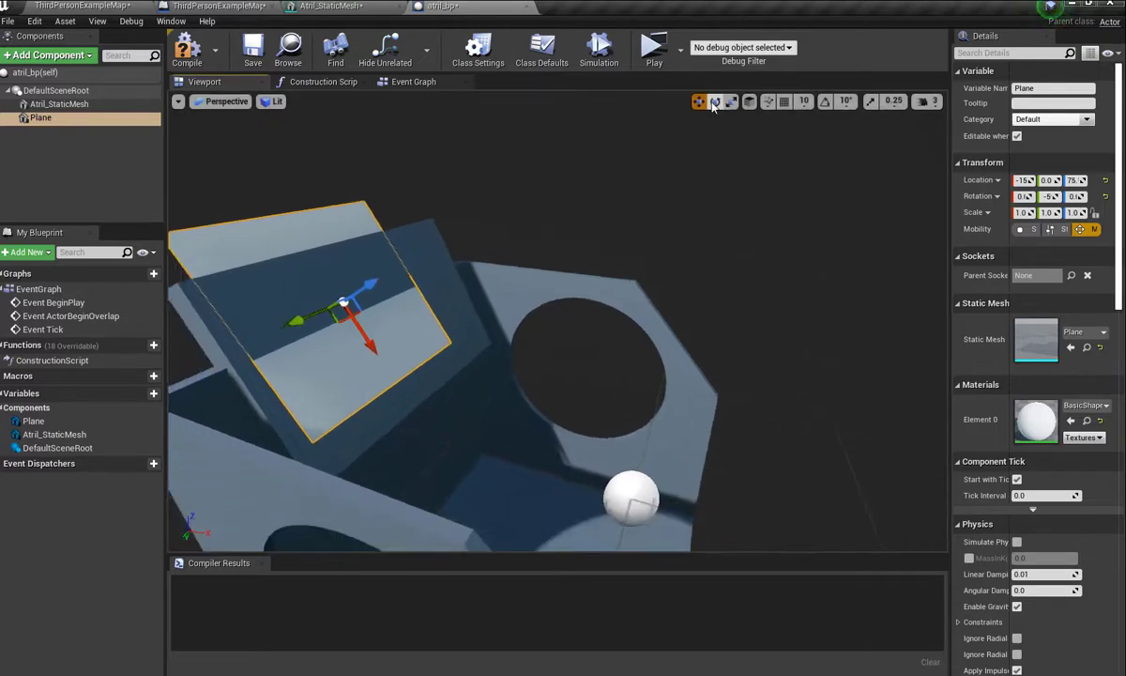
left_click(716, 103)
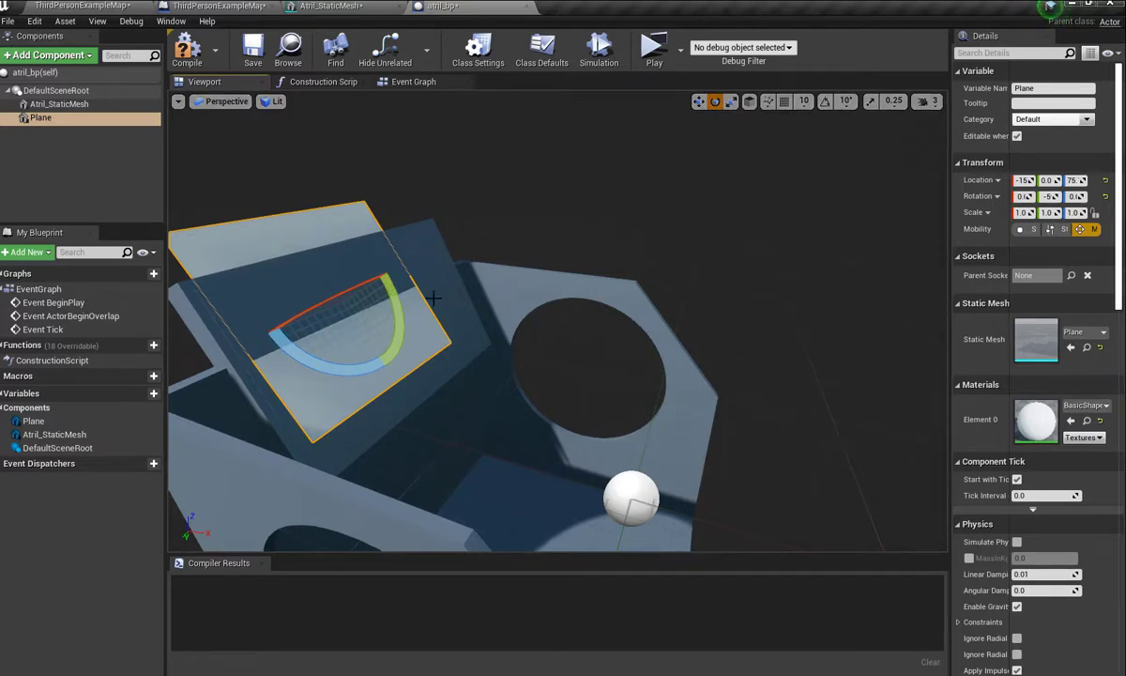
right_click_drag(432, 297, 433, 297)
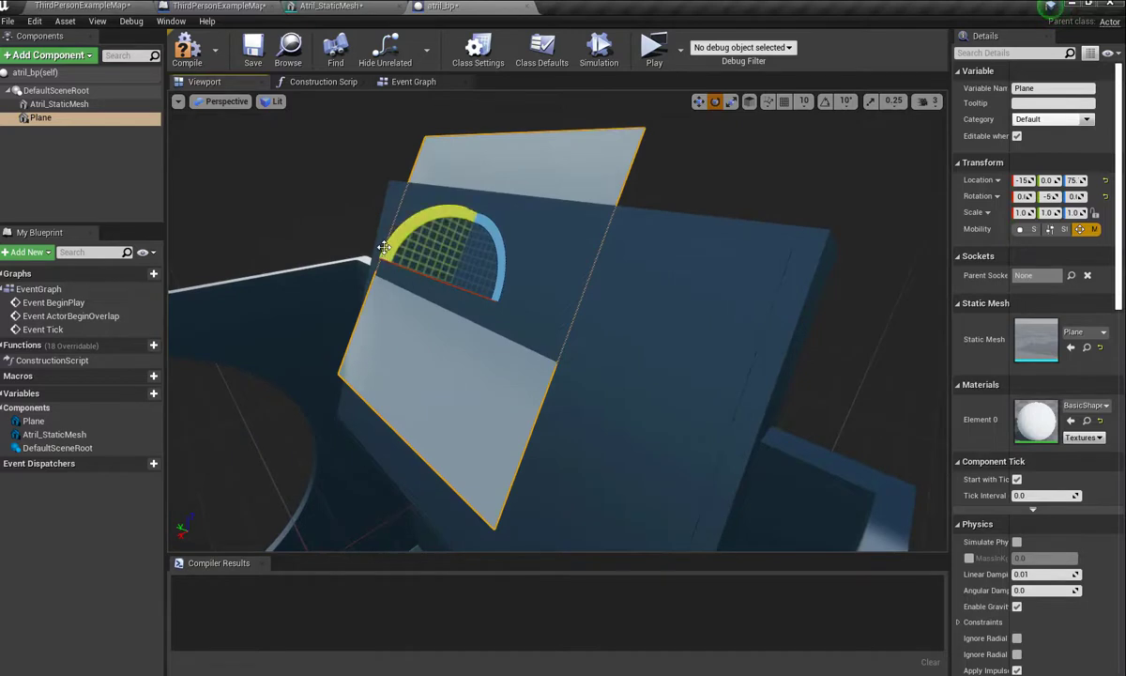
left_click_drag(427, 233, 426, 355)
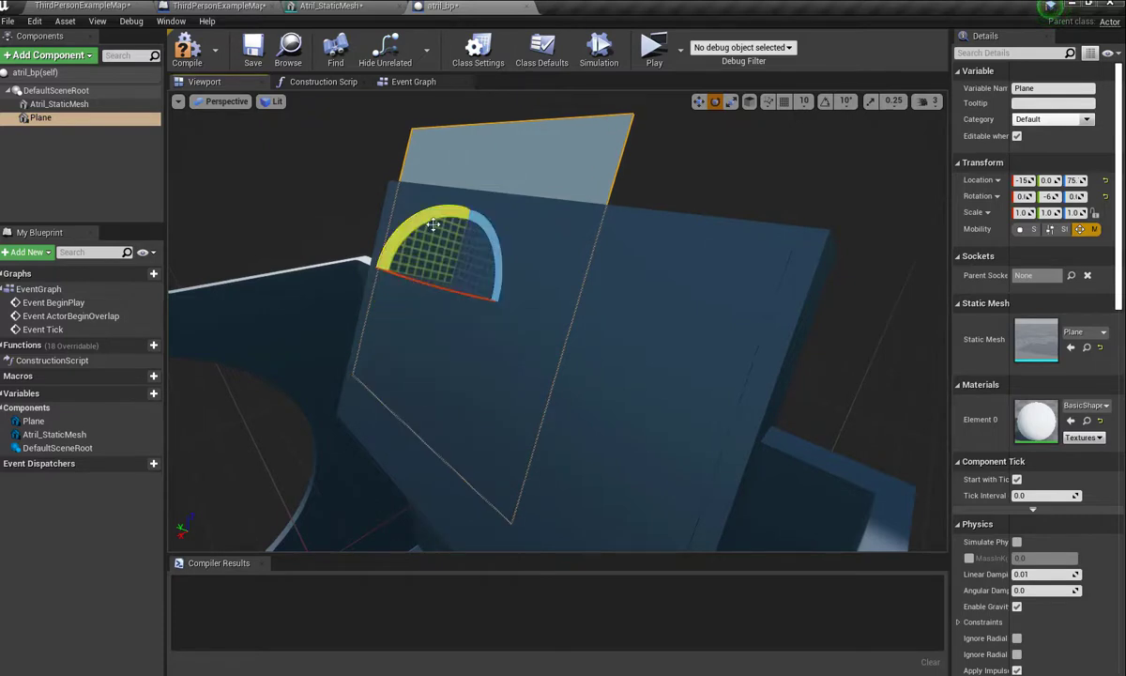
left_click(698, 101)
left_click_drag(427, 282, 404, 275)
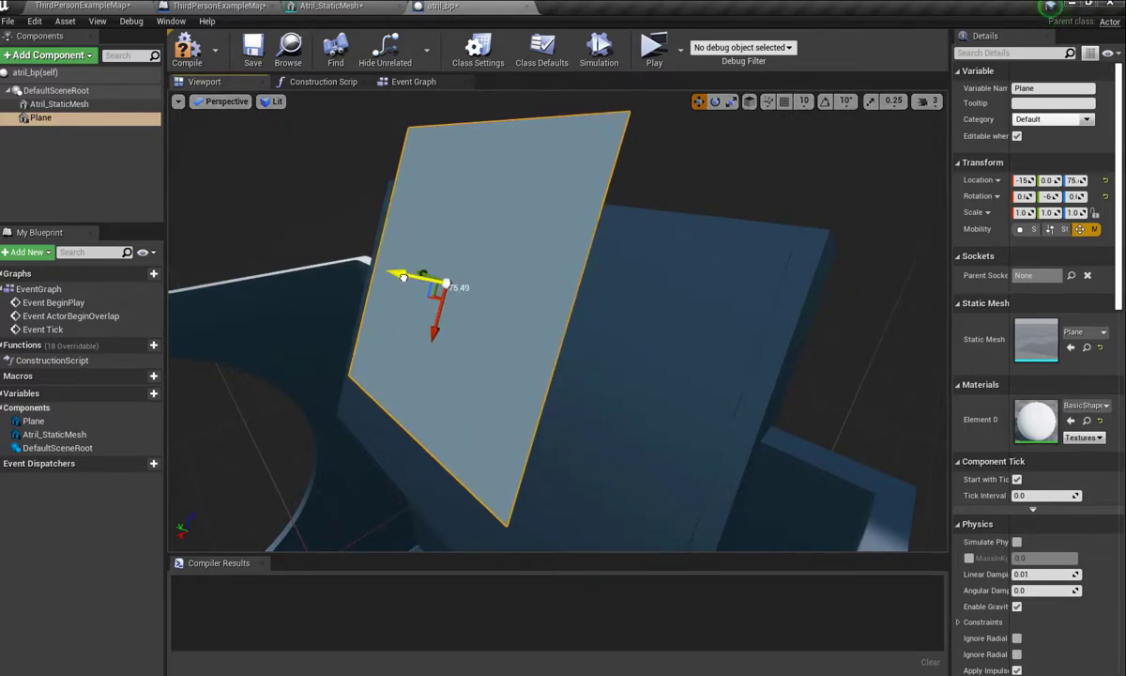
Step: Scale the Plane to about X 0.9, Y 1.3, making it shorter and wider
left_click_drag(661, 361, 661, 361, "alt")
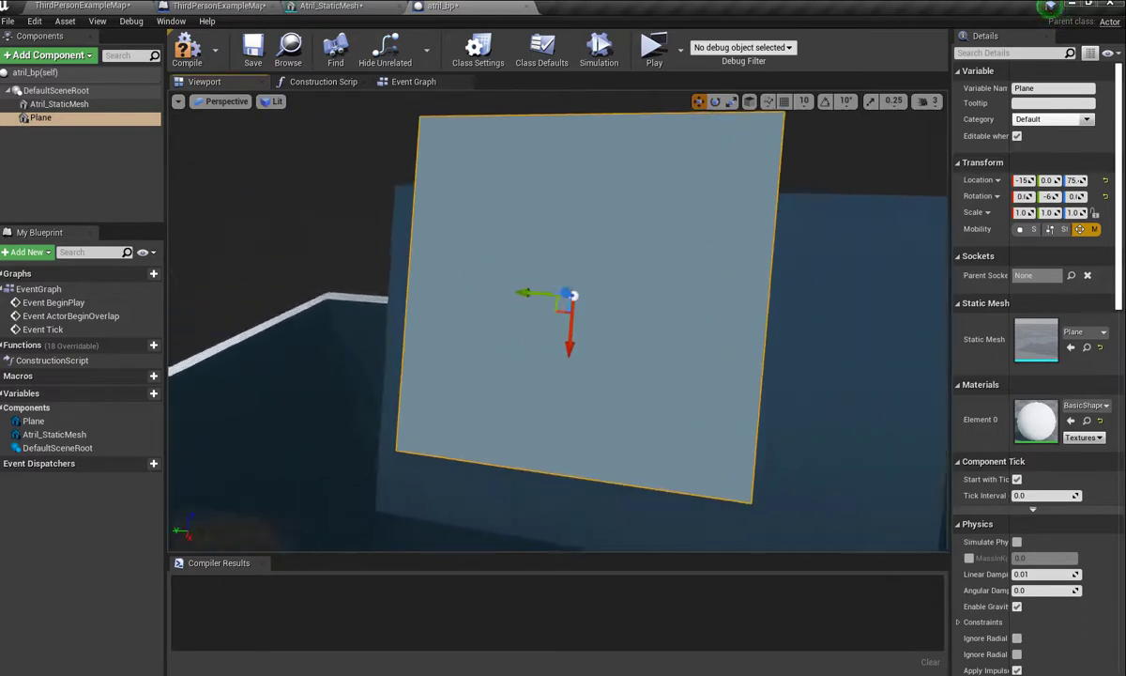
left_click_drag(559, 296, 566, 362, "alt")
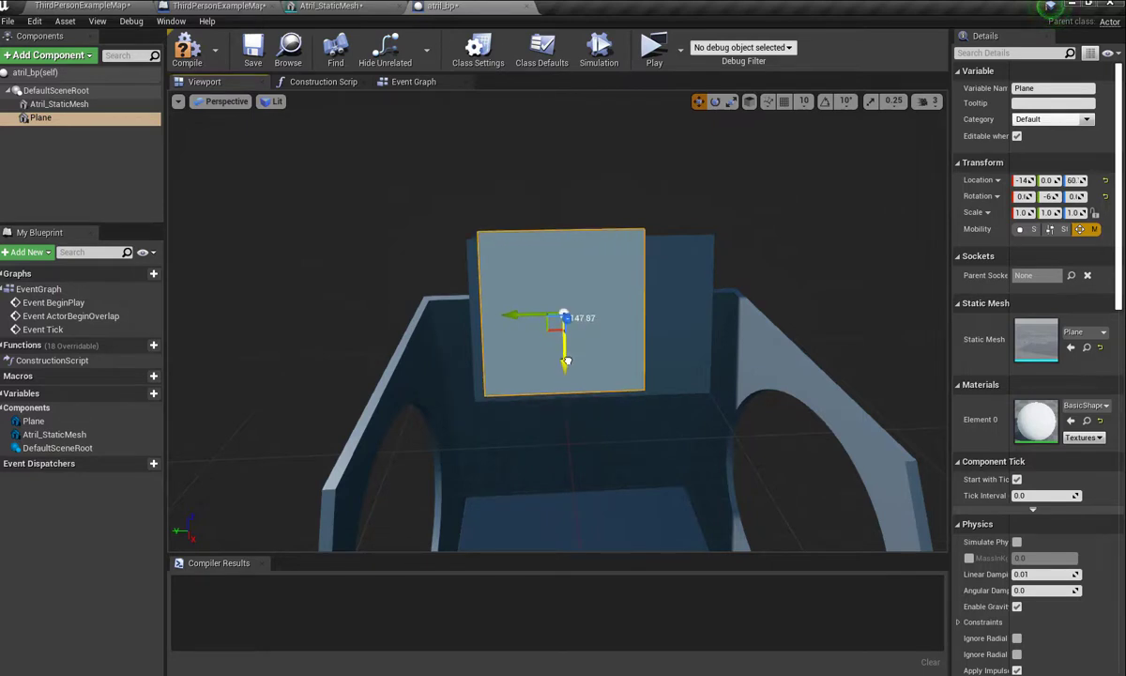
left_click(731, 101)
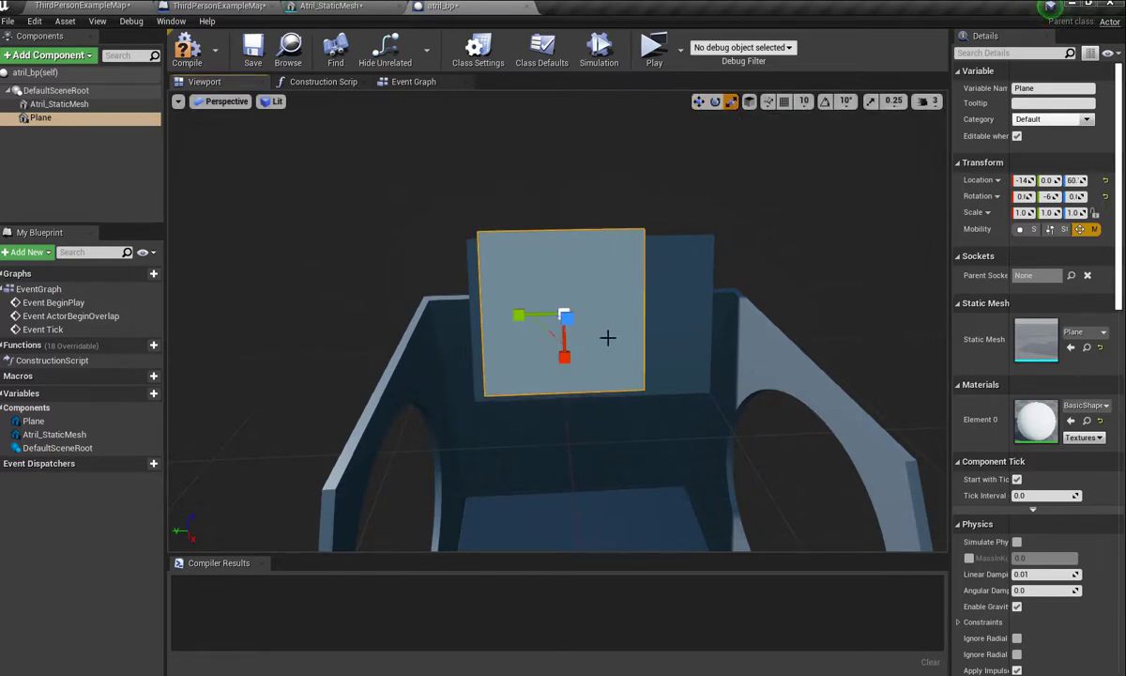
left_click_drag(568, 366, 565, 360)
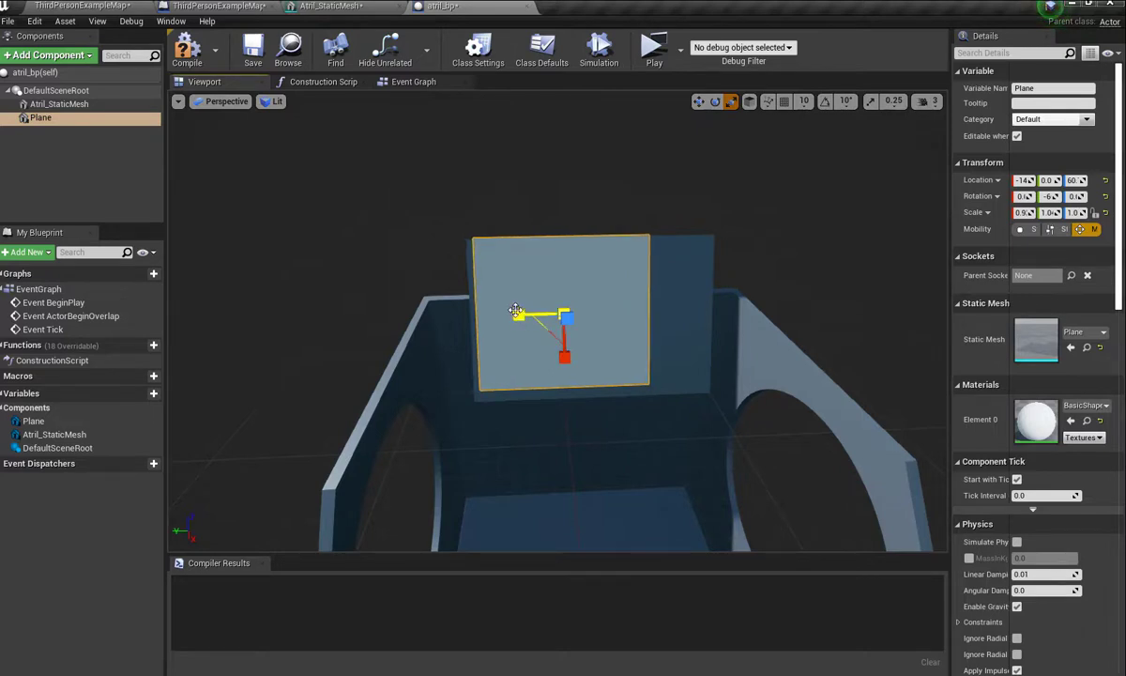
mouse_move(516, 311)
left_mouse_down()
mouse_move(488, 313)
mouse_move(513, 314)
left_mouse_up()
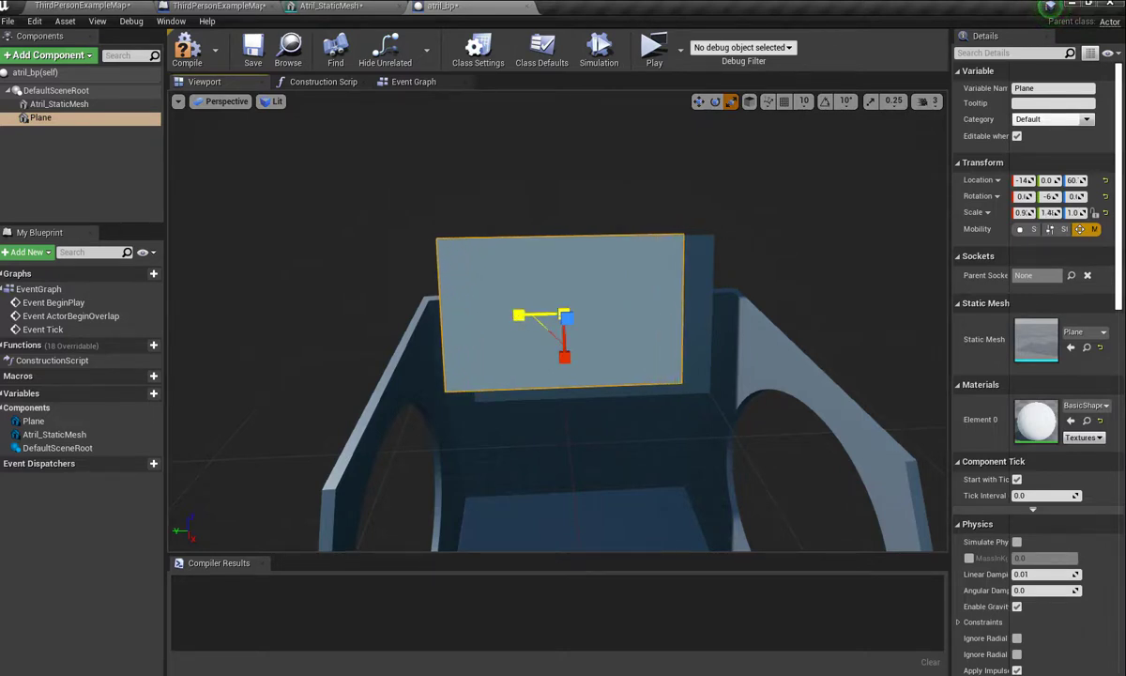
Step: Slide and lower the Plane to centre it on the lectern's sloped top
left_click(699, 102)
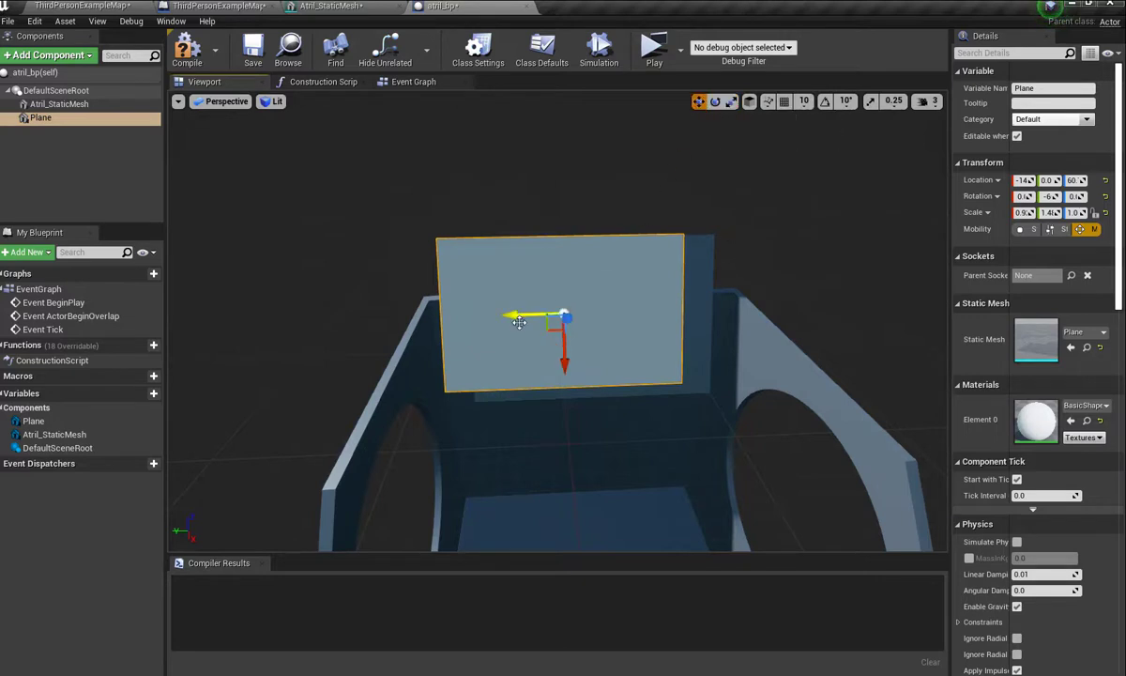
left_click_drag(517, 313, 545, 321)
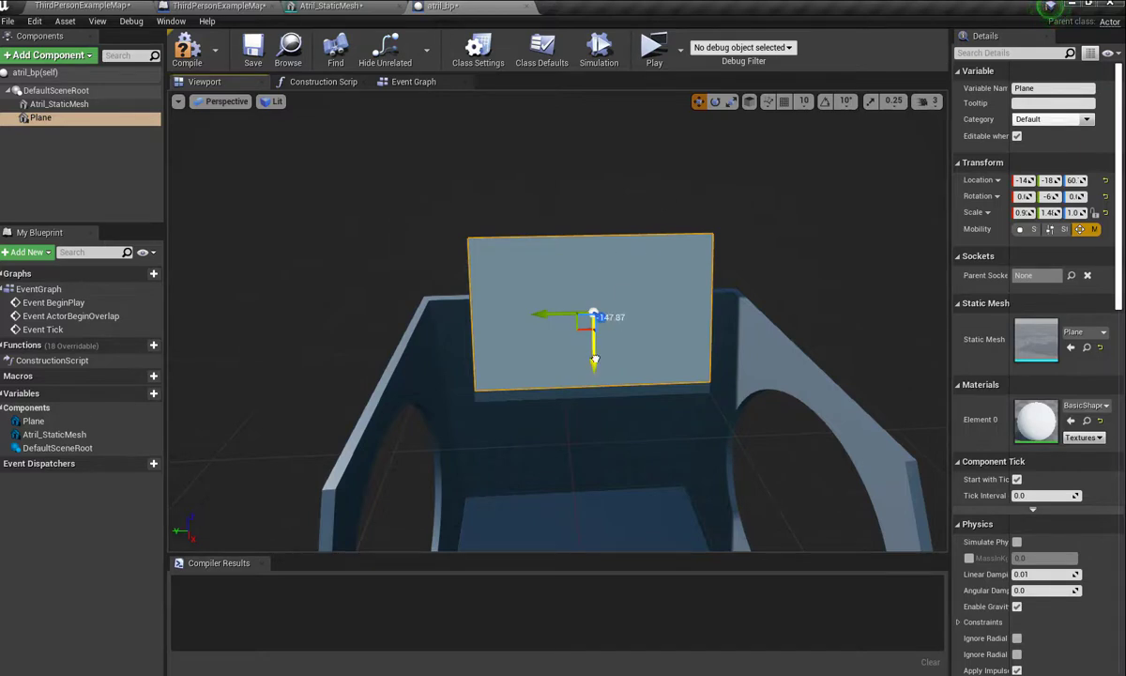
left_click_drag(594, 360, 593, 364)
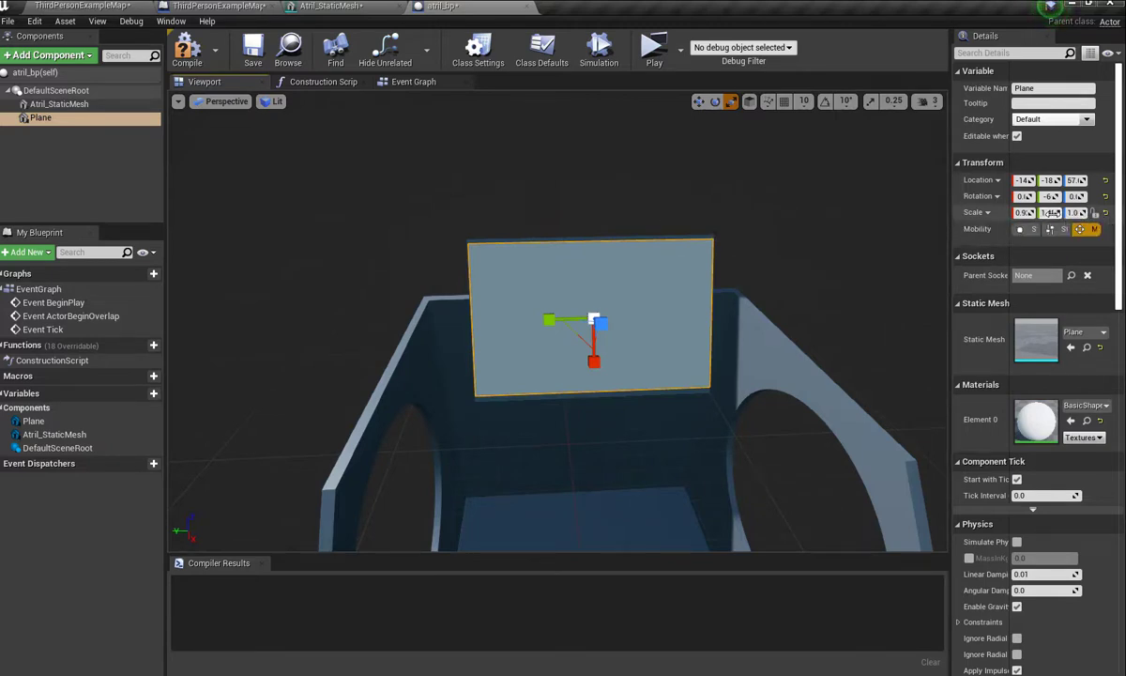
mouse_move(1049, 212)
left_mouse_down()
mouse_move(1033, 212)
mouse_move(1060, 212)
left_mouse_up()
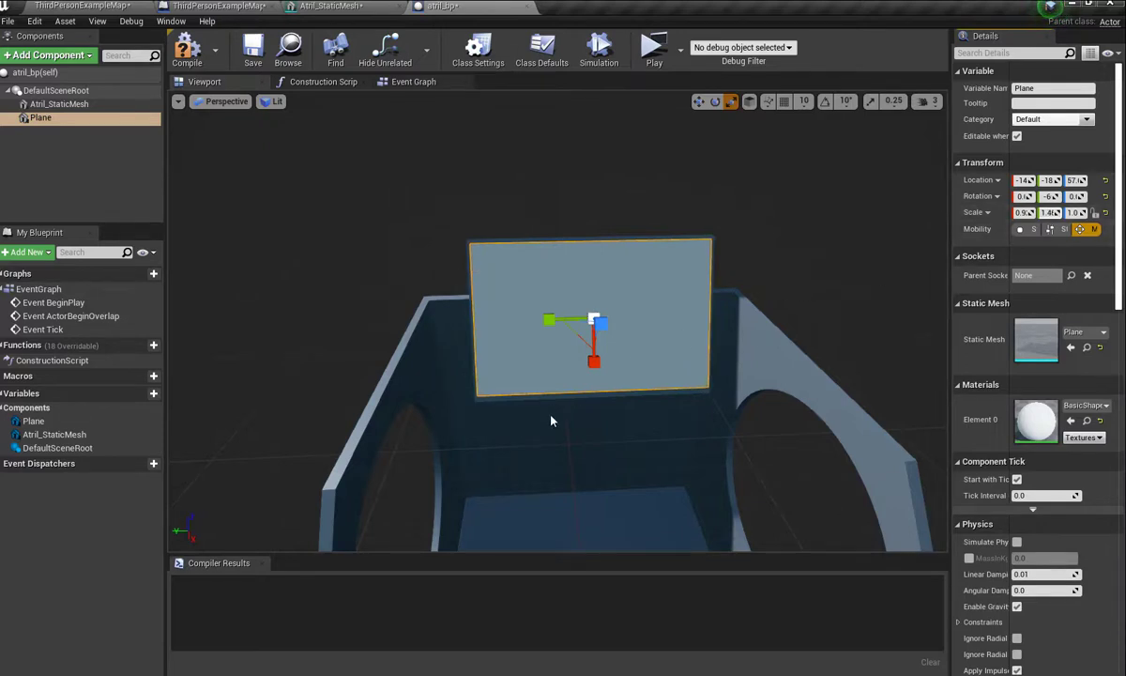
mouse_move(551, 421)
left_mouse_down()
mouse_move(619, 394)
mouse_move(561, 428)
left_mouse_up()
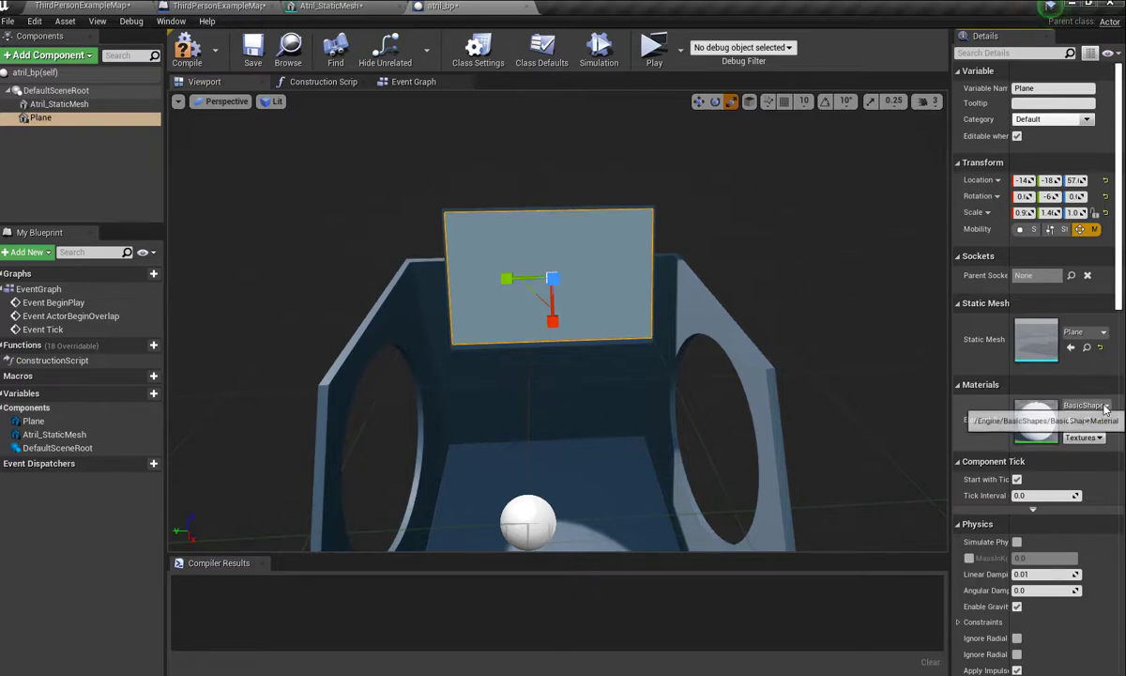
Step: Assign the black BaseColor material to the Plane's Element 0 material slot
left_click(1086, 406)
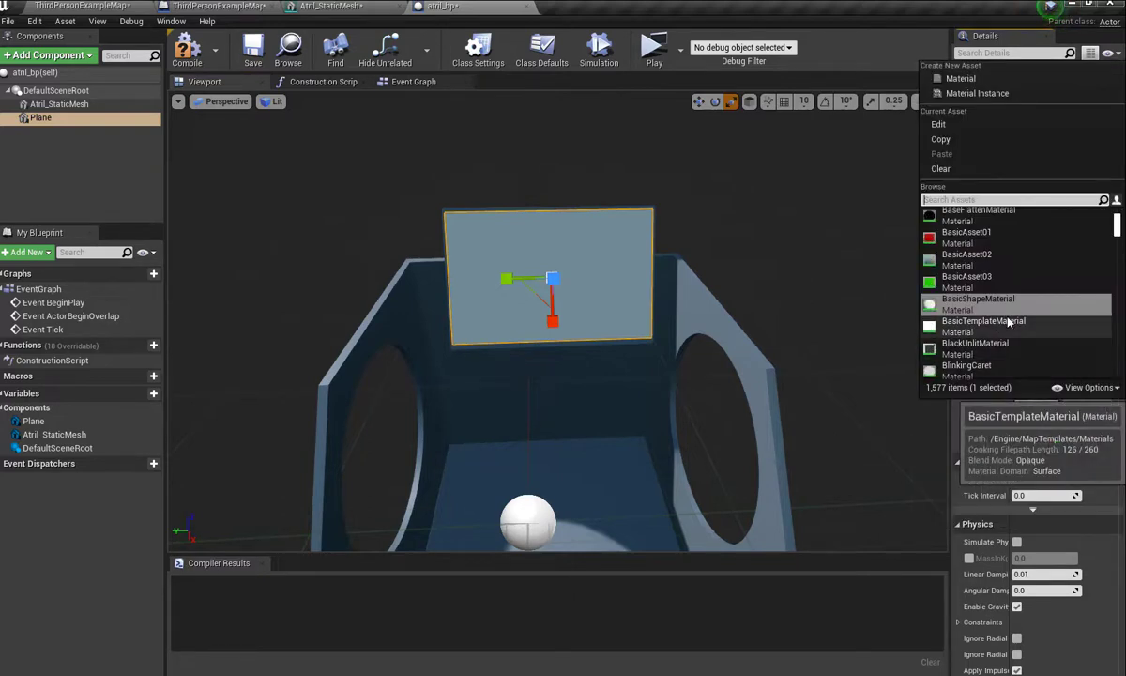
scroll(952, 249, "up", 2)
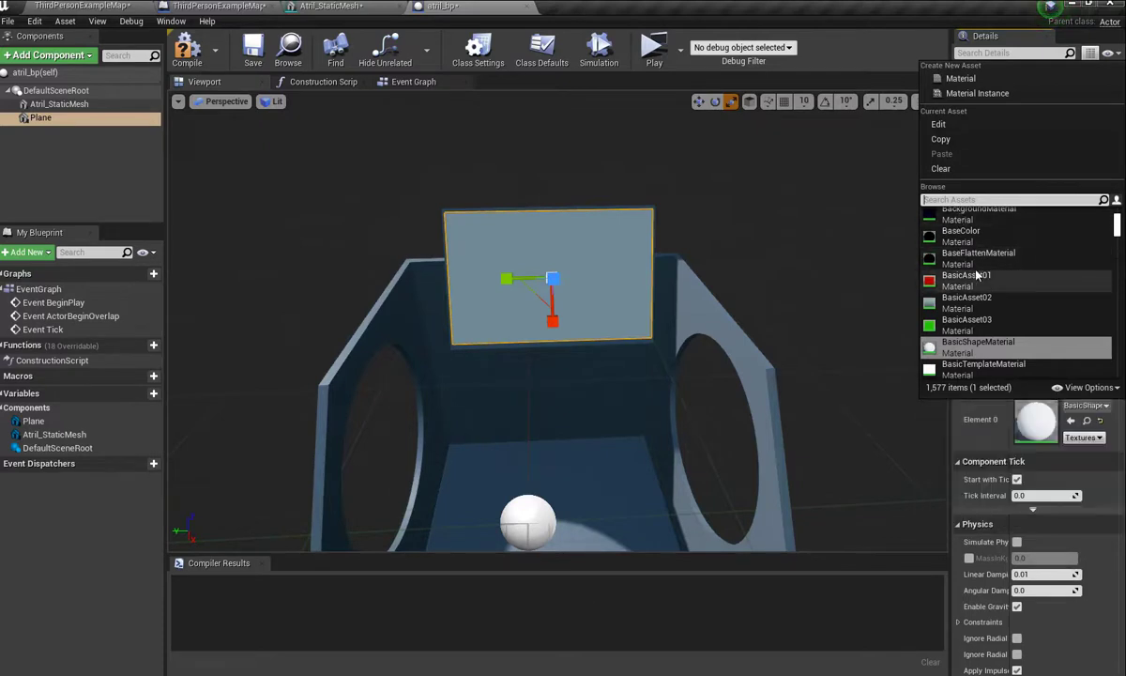
left_click(960, 236)
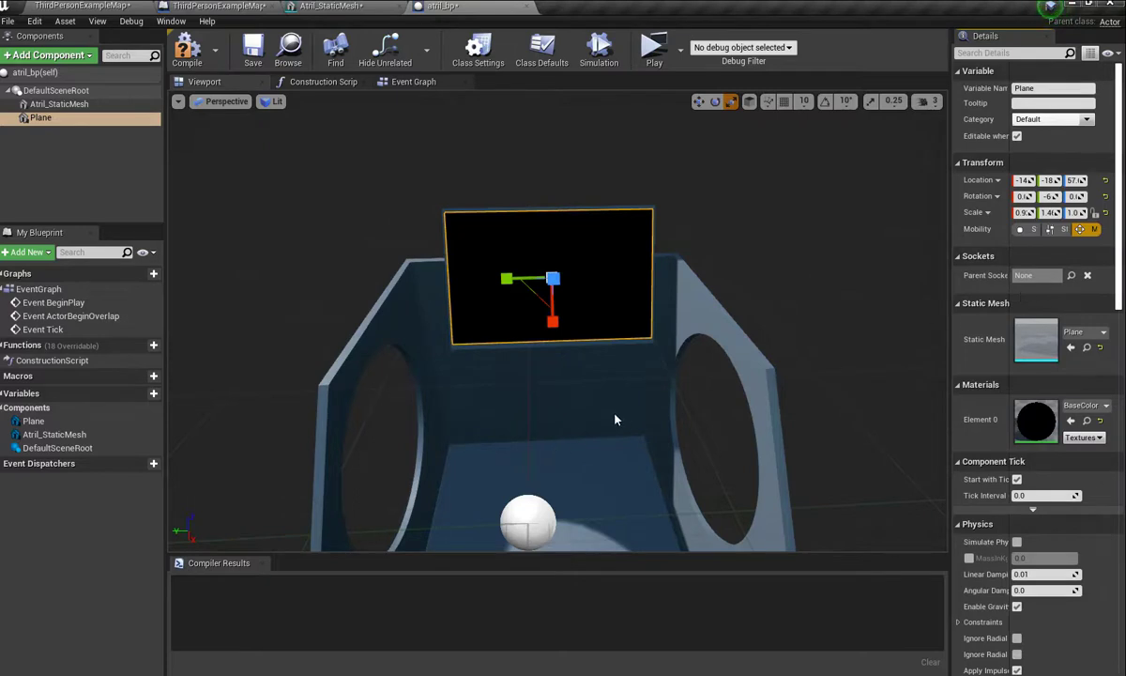
Step: Compile and save the atril_bp Blueprint
left_click_drag(615, 420, 615, 356)
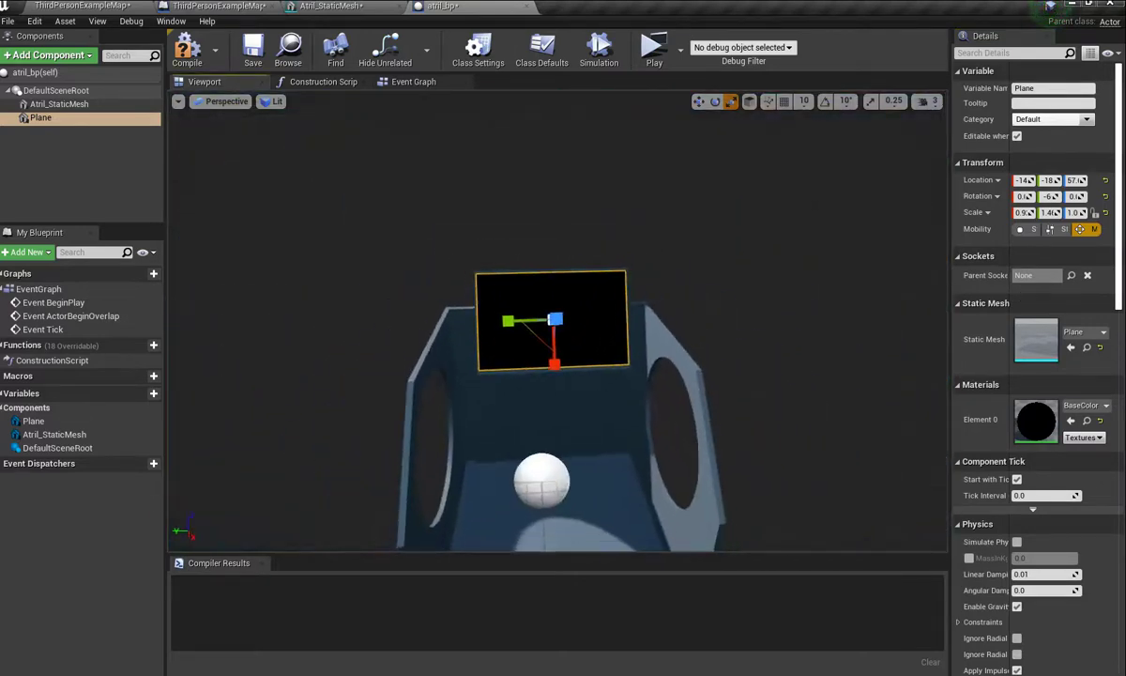
left_click_drag(616, 357, 736, 367)
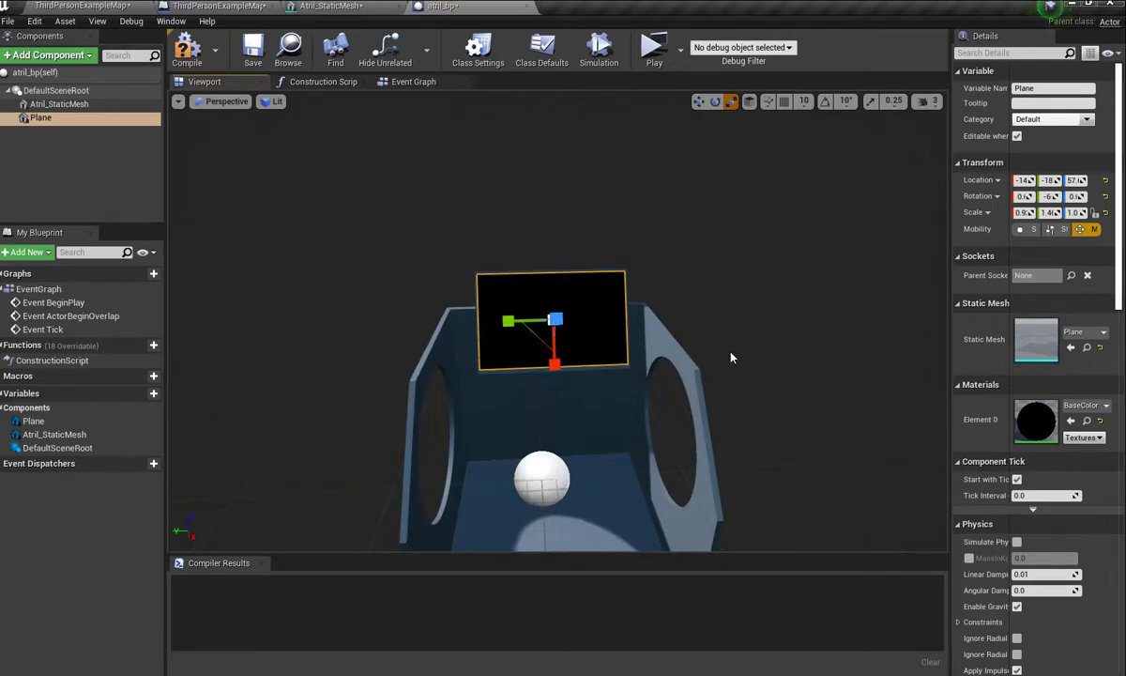
mouse_move(633, 403)
left_mouse_down()
mouse_move(632, 356)
mouse_move(633, 413)
left_mouse_up()
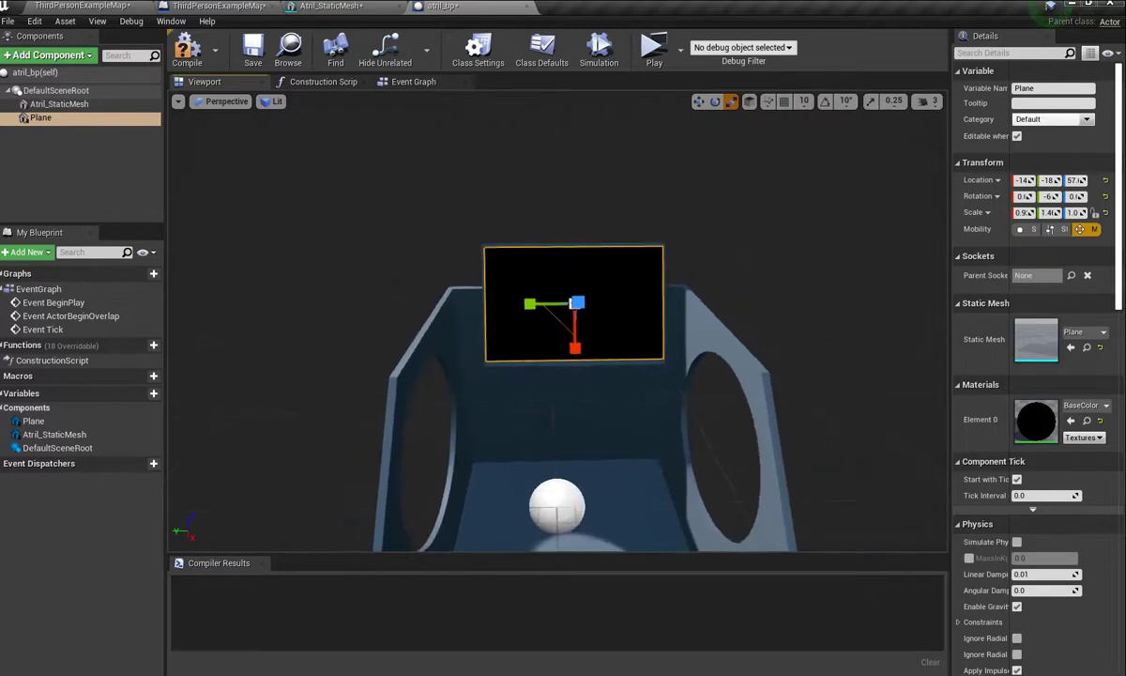
left_click(188, 52)
left_click(251, 49)
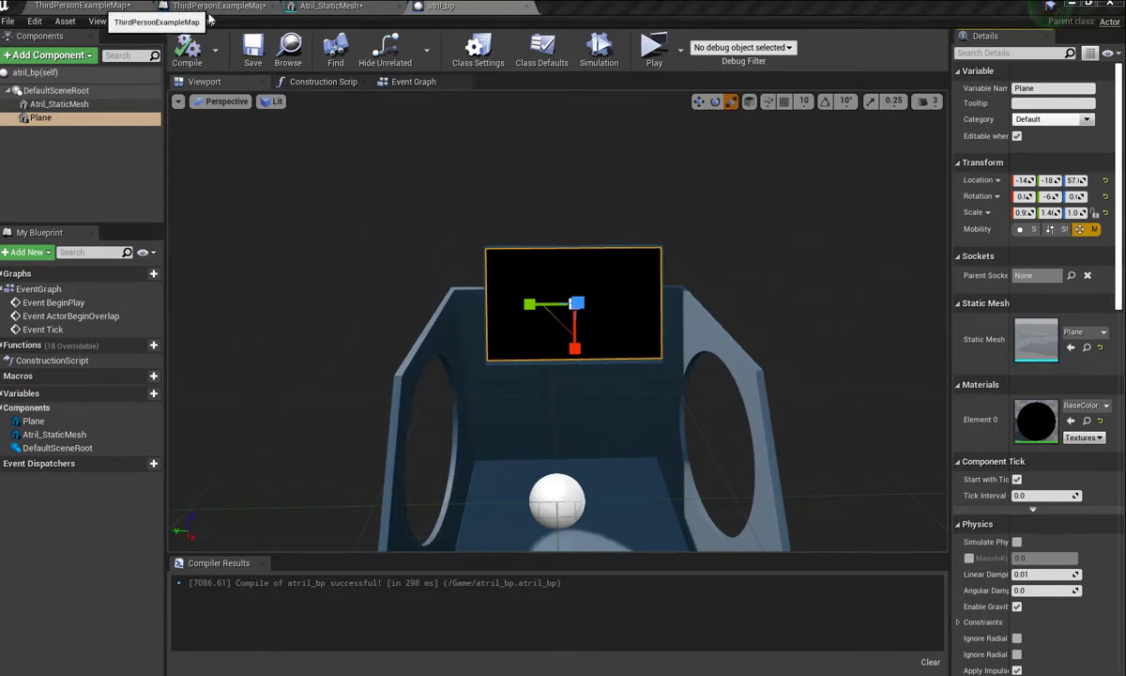
Step: Drag atril_bp into the level and set it on the ground beside the glass box
left_click(97, 8)
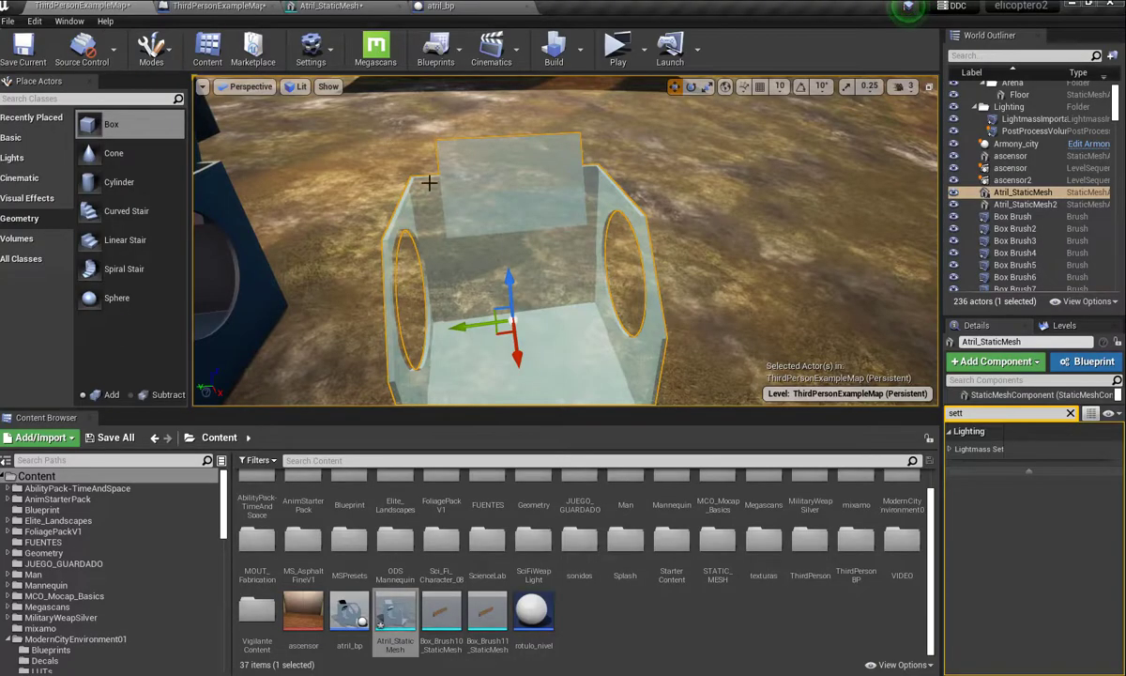
key("f")
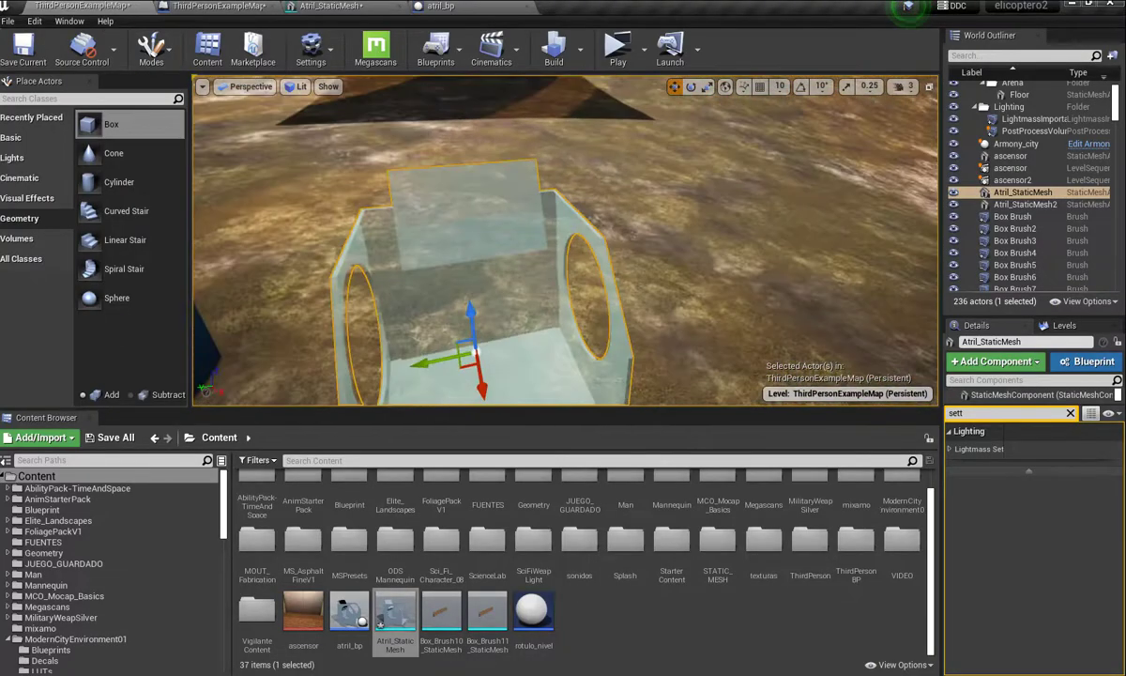
left_click_drag(390, 364, 389, 281)
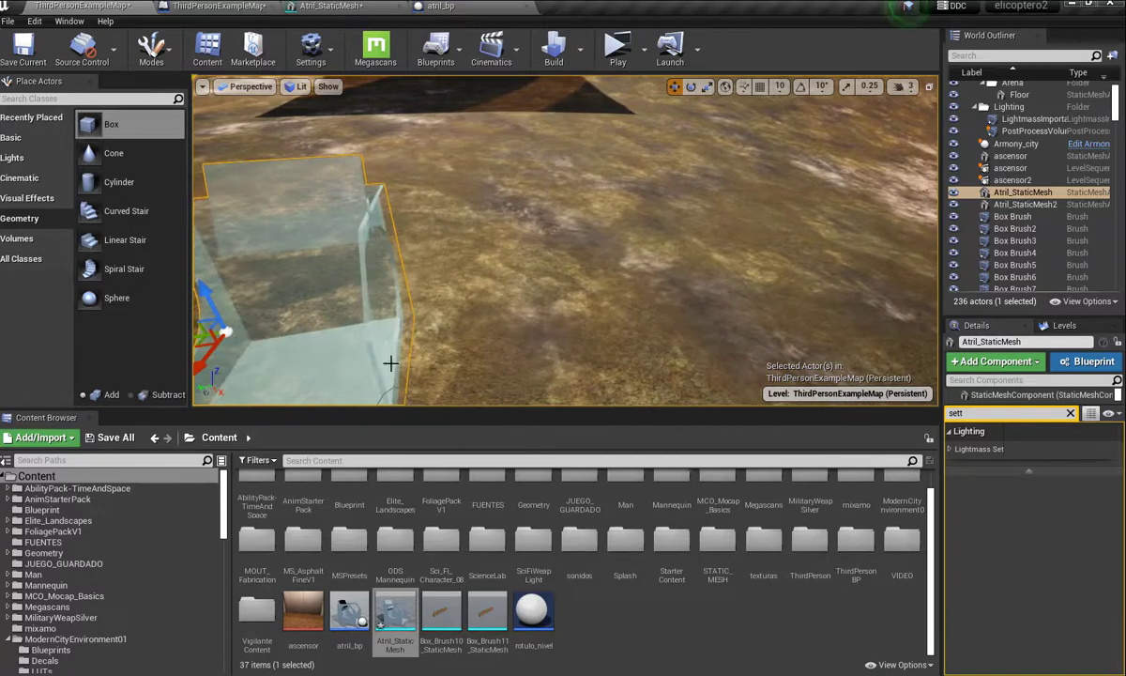
mouse_move(364, 622)
left_mouse_down()
mouse_move(594, 338)
mouse_move(582, 213)
left_mouse_up()
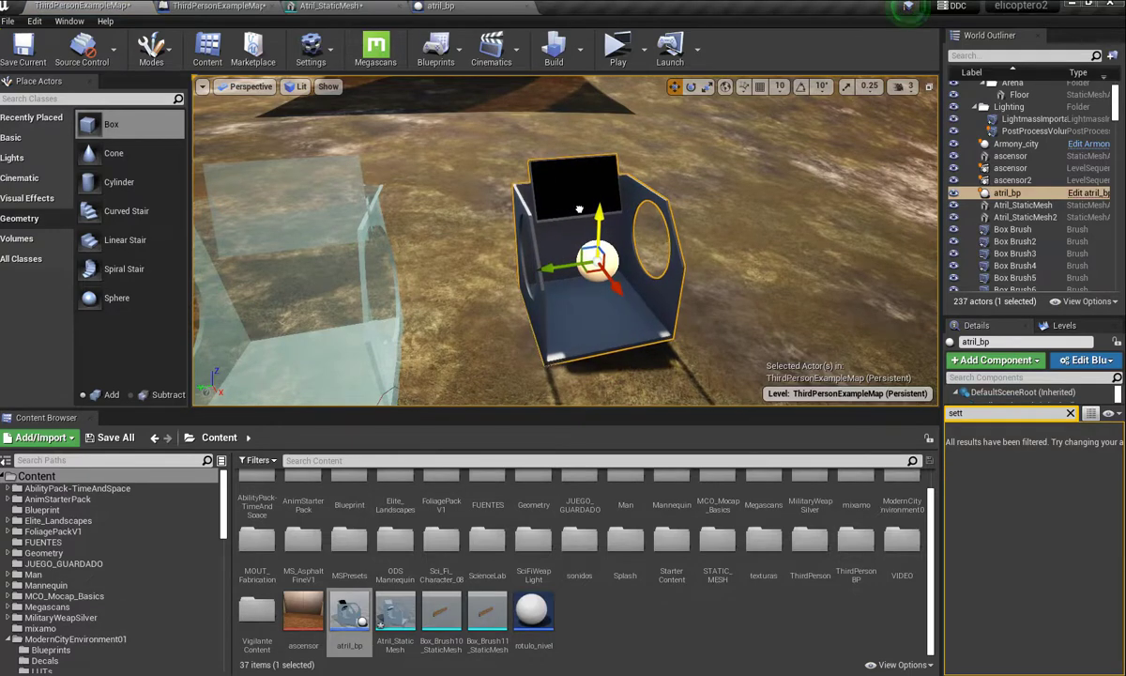
left_click_drag(560, 270, 808, 277)
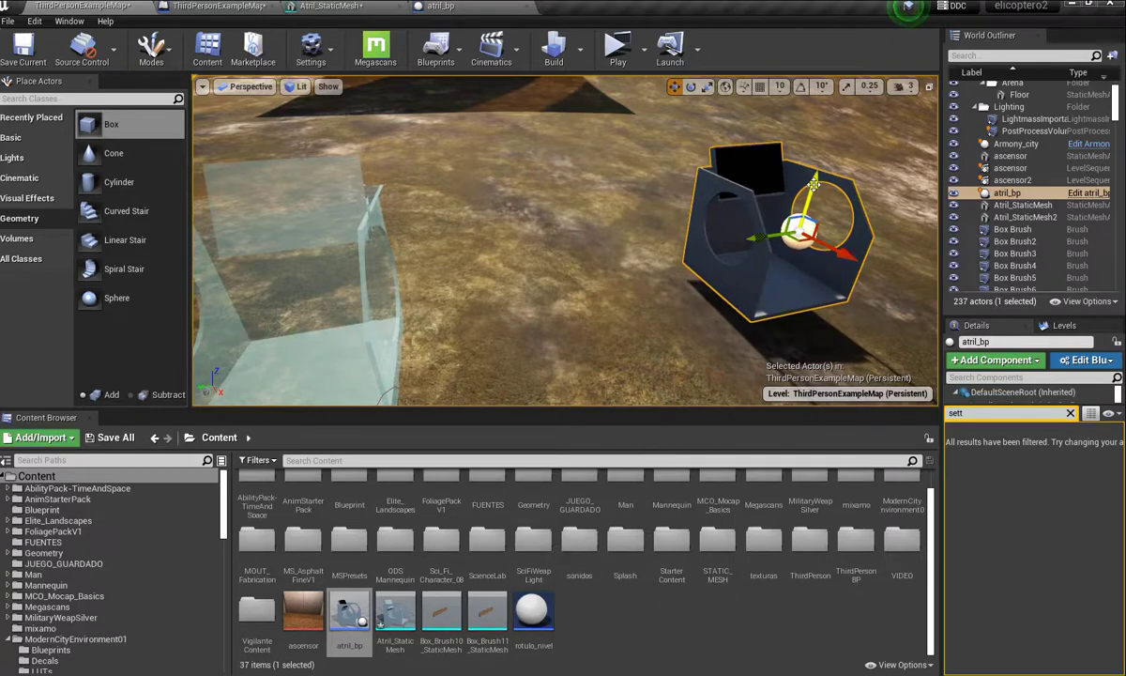
left_click_drag(813, 195, 805, 216)
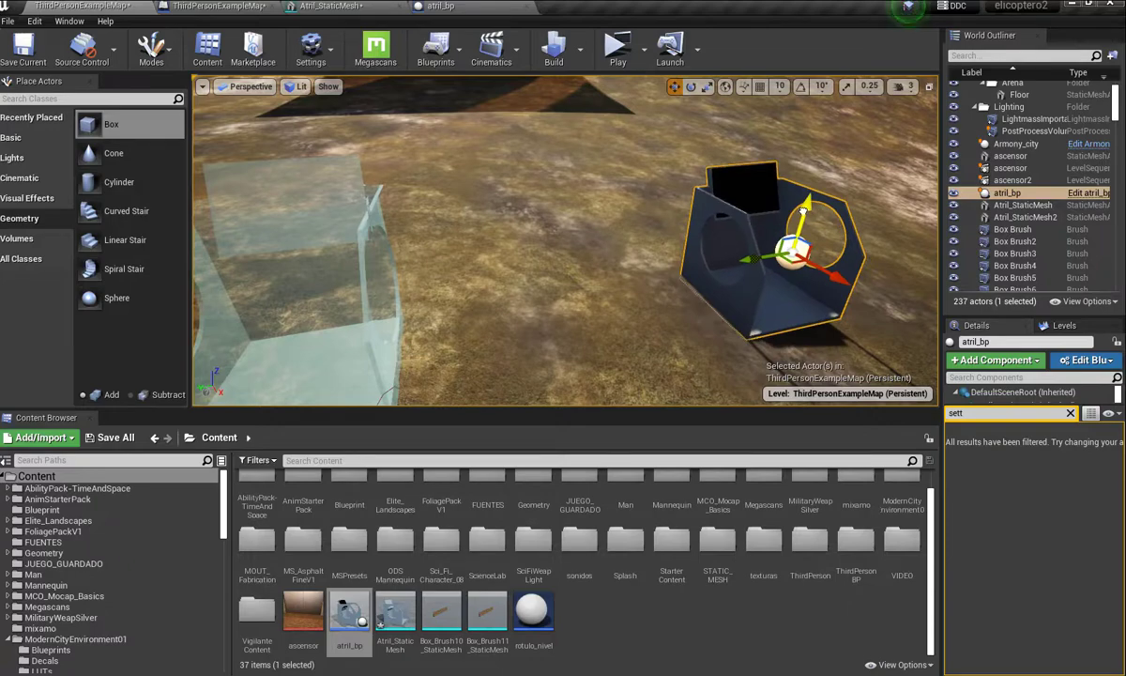
mouse_move(805, 216)
right_mouse_down()
mouse_move(798, 225)
mouse_move(845, 230)
right_mouse_up()
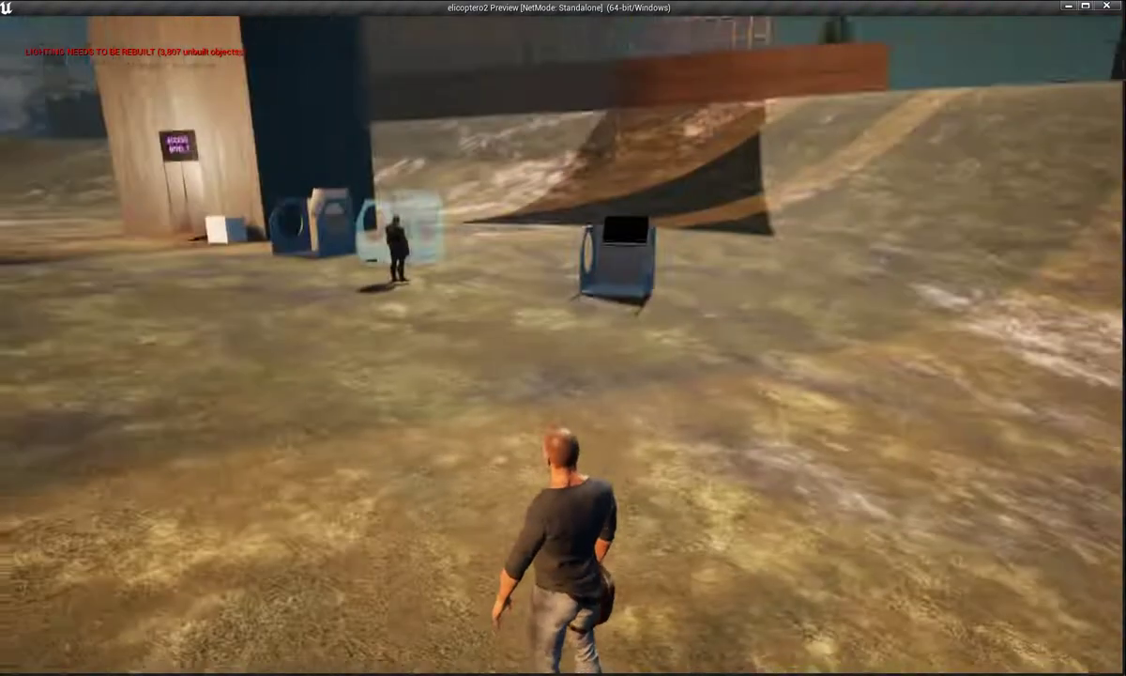
Step: Walk the character forward into the lectern with W, then back out with S
key("w")
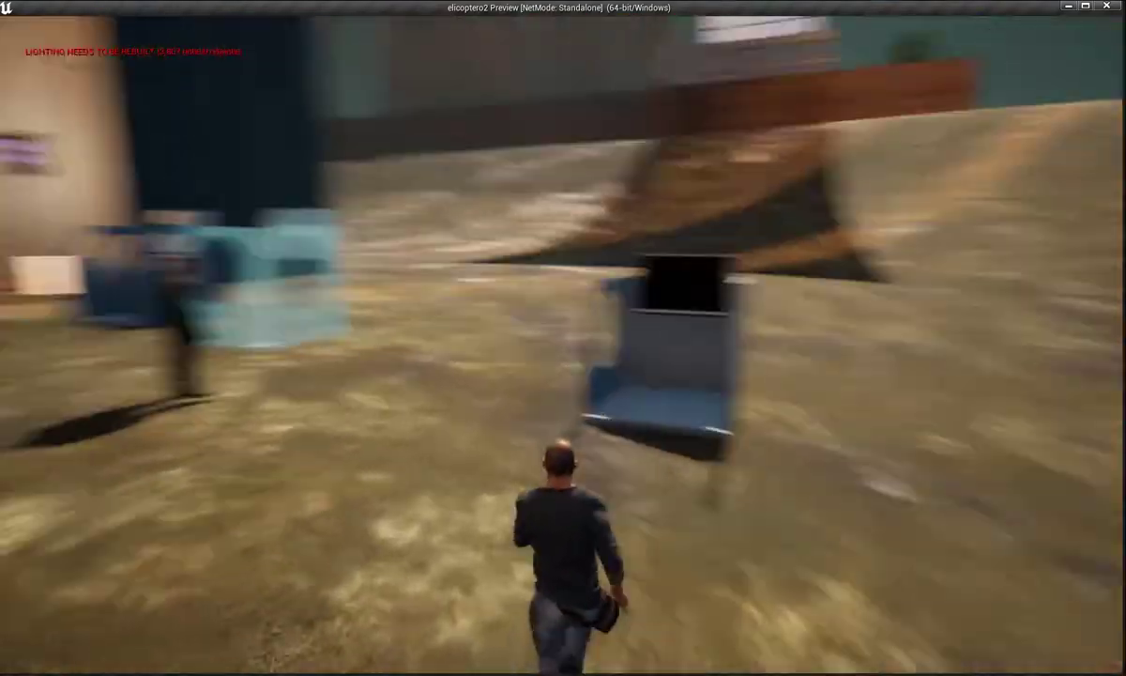
key("w")
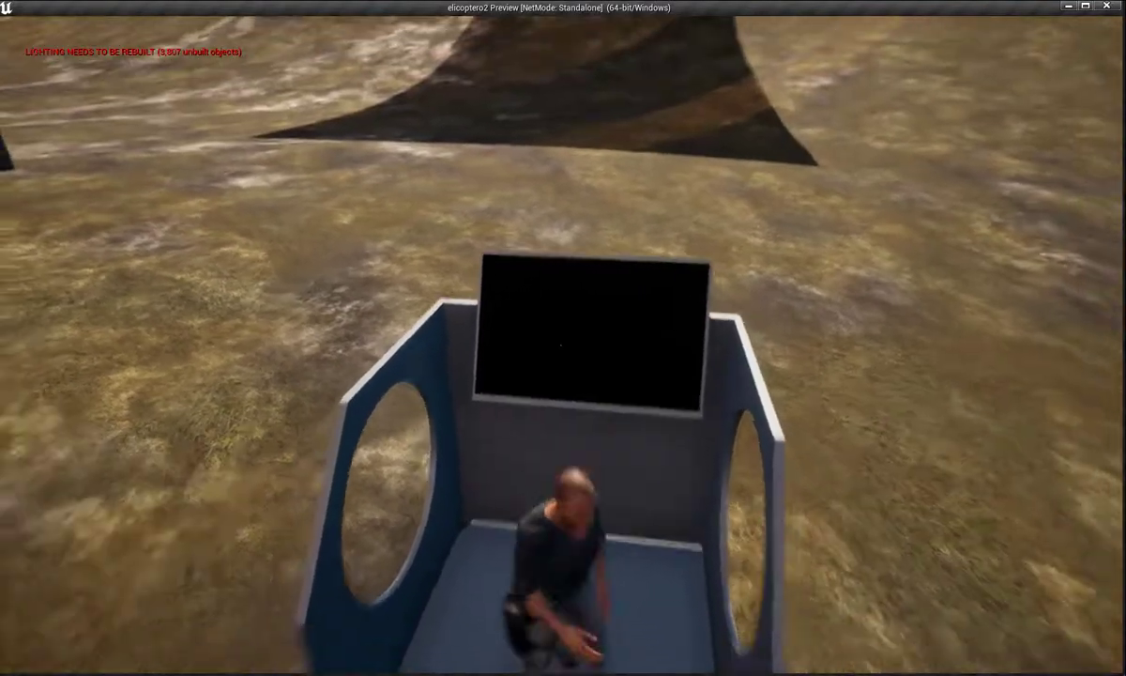
key("s")
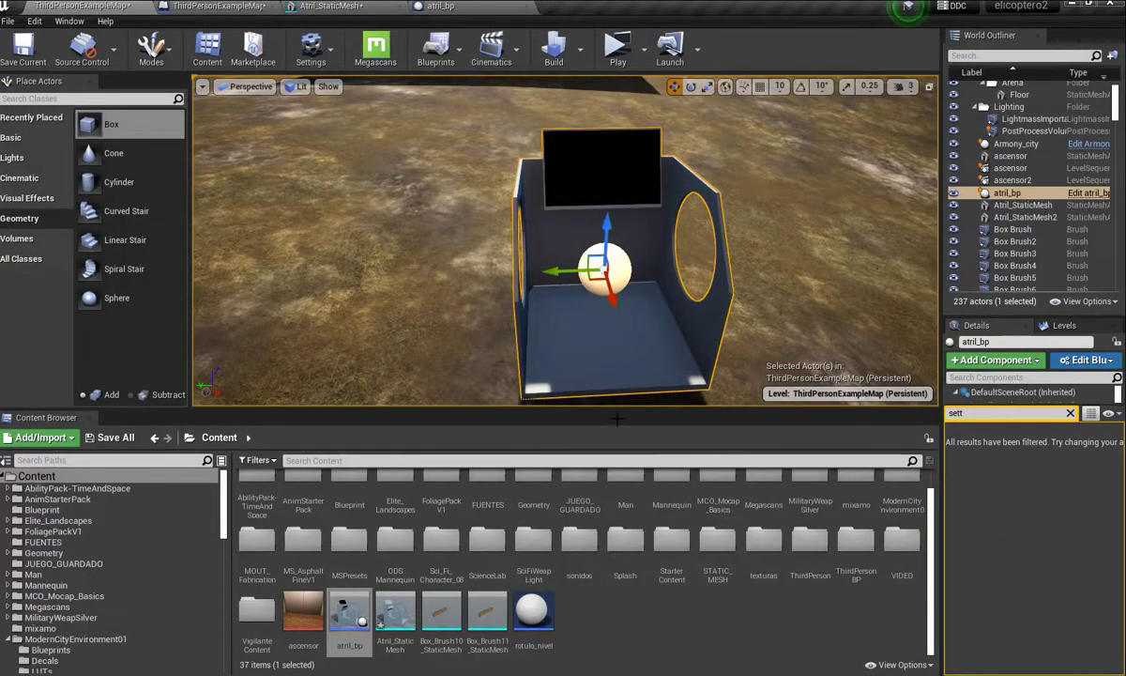
Step: In atril_bp, search 'tex' and add a TextRender component under the Plane
left_click_drag(607, 410, 592, 529)
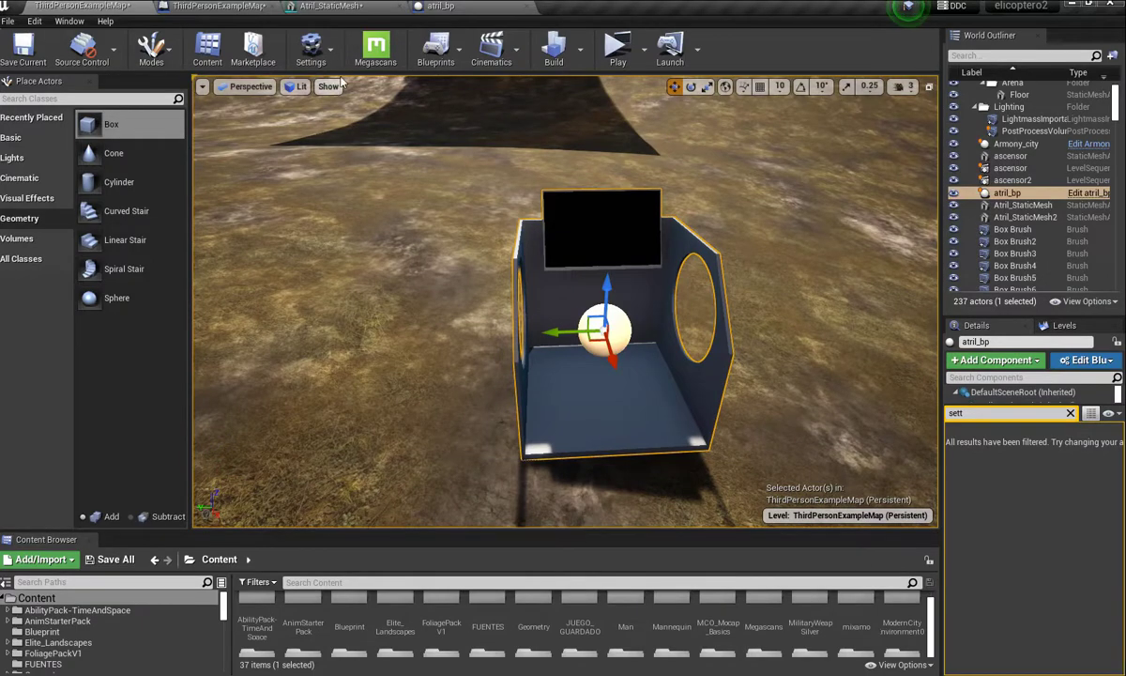
left_click(449, 7)
left_click_drag(401, 192, 356, 193)
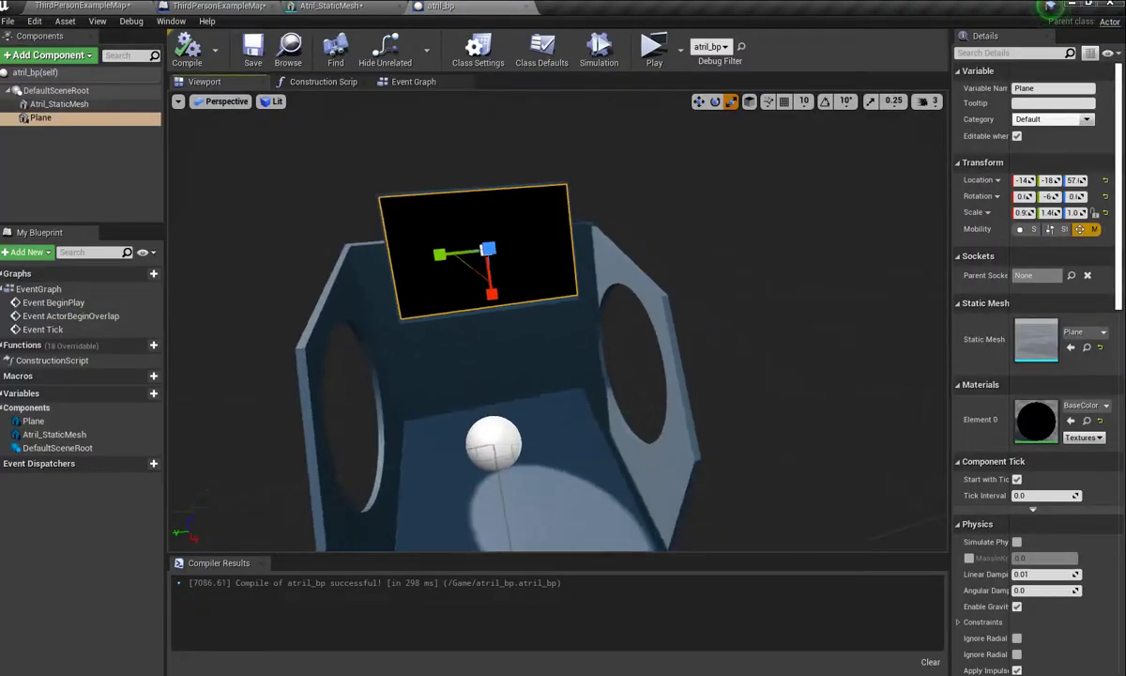
left_click(90, 57)
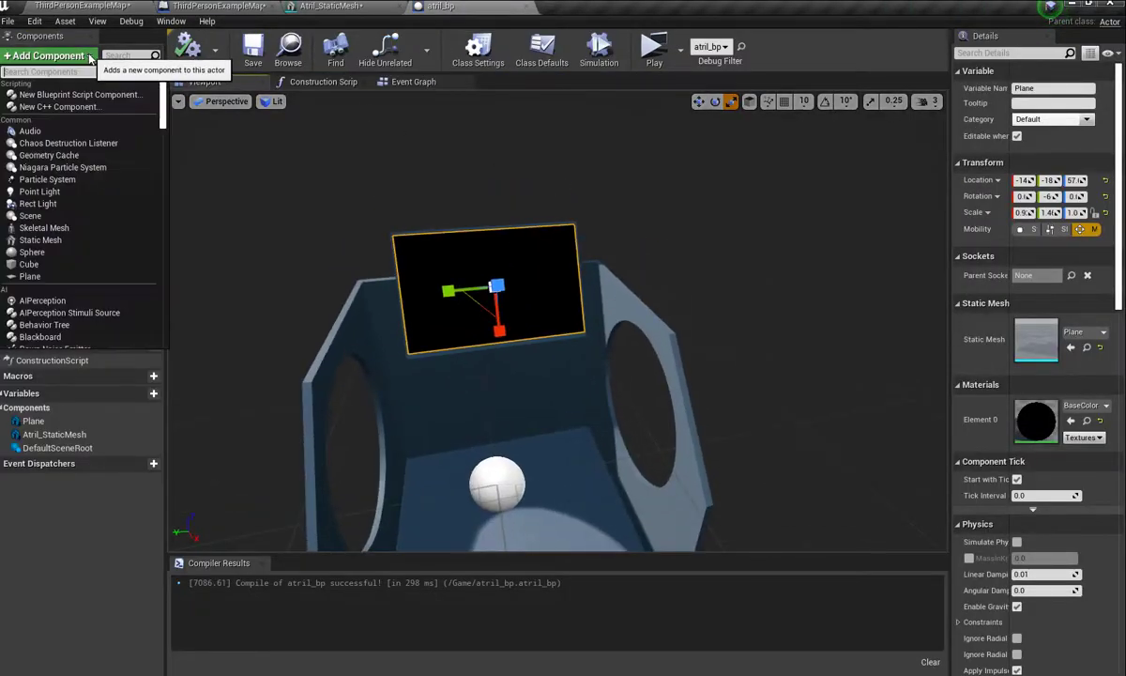
type("tex")
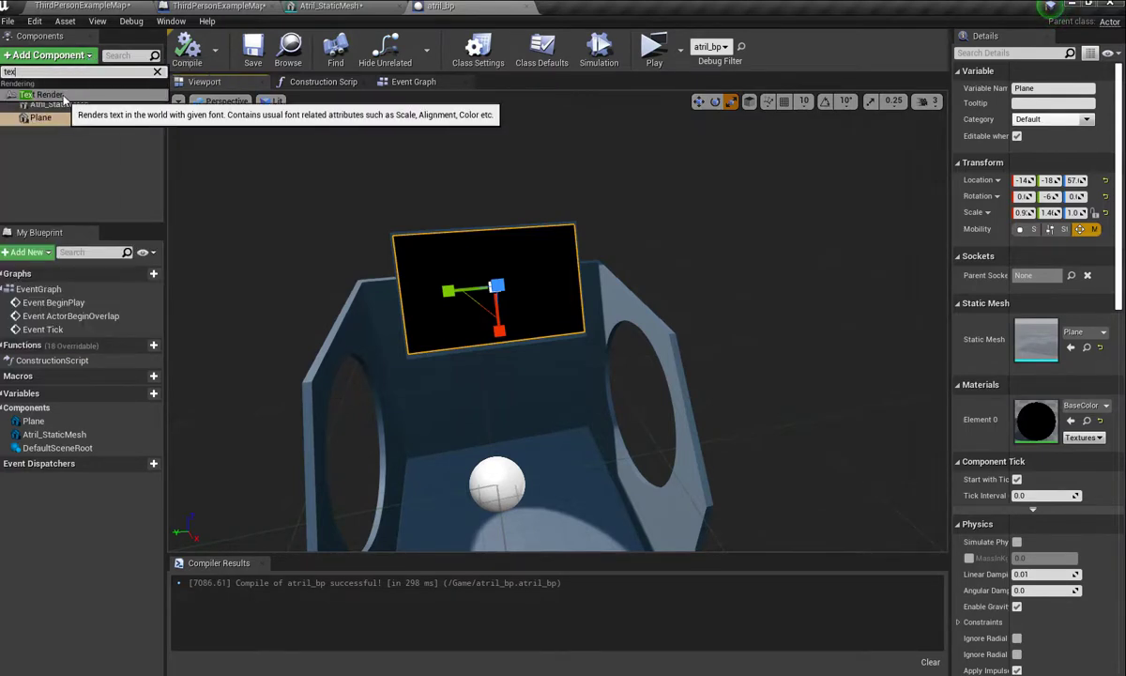
left_click(52, 94)
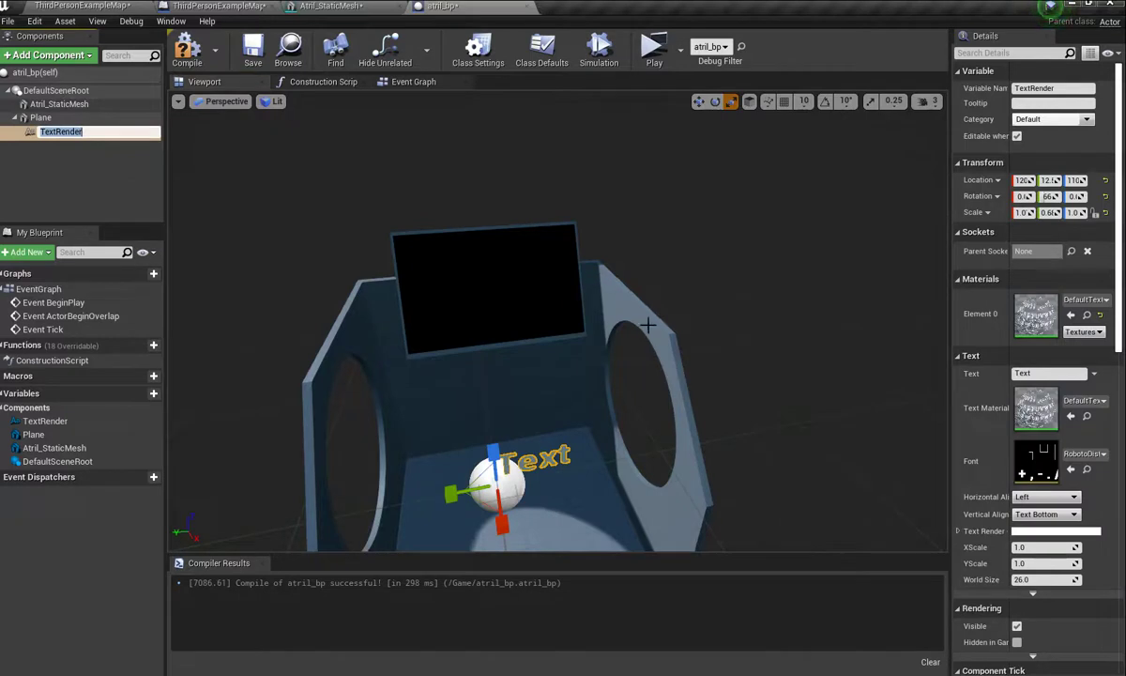
mouse_move(733, 385)
left_mouse_down()
mouse_move(734, 469)
mouse_move(734, 376)
left_mouse_up()
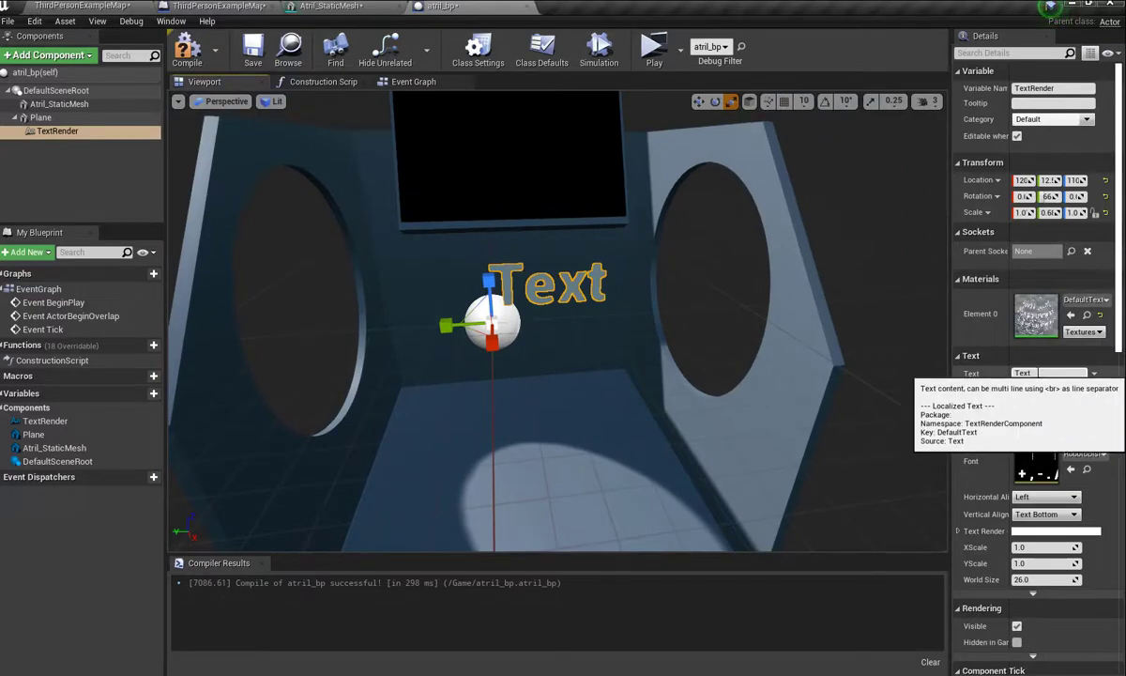
left_click(1015, 372)
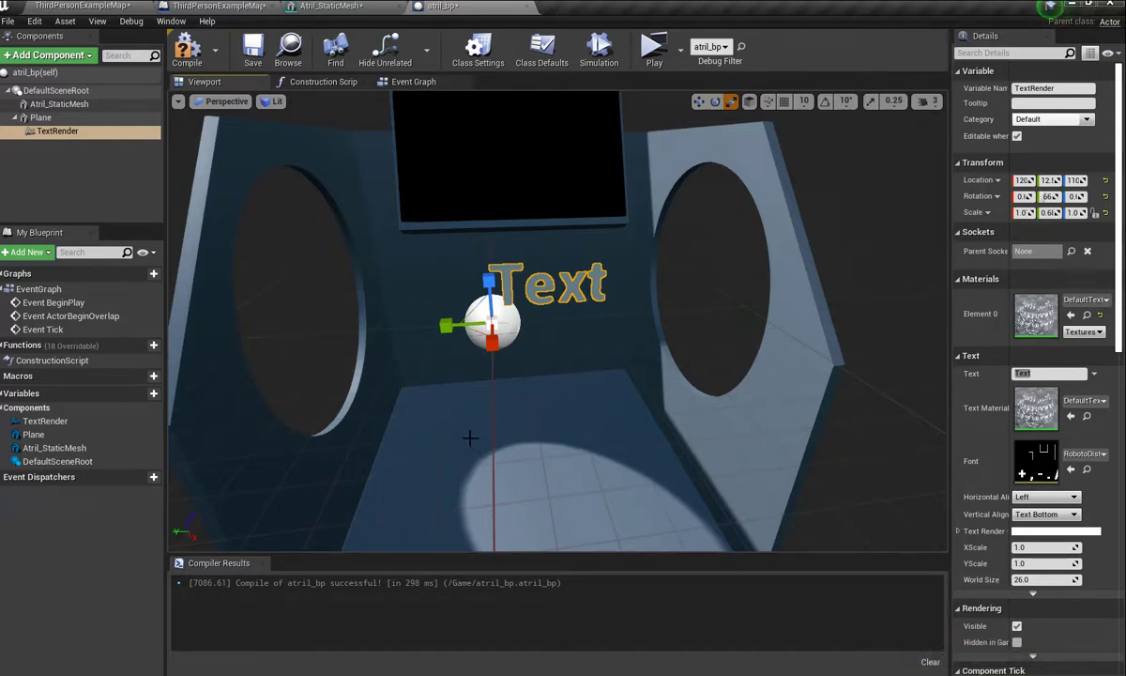
mouse_move(496, 402)
right_mouse_down()
mouse_move(526, 394)
mouse_move(563, 413)
right_mouse_up()
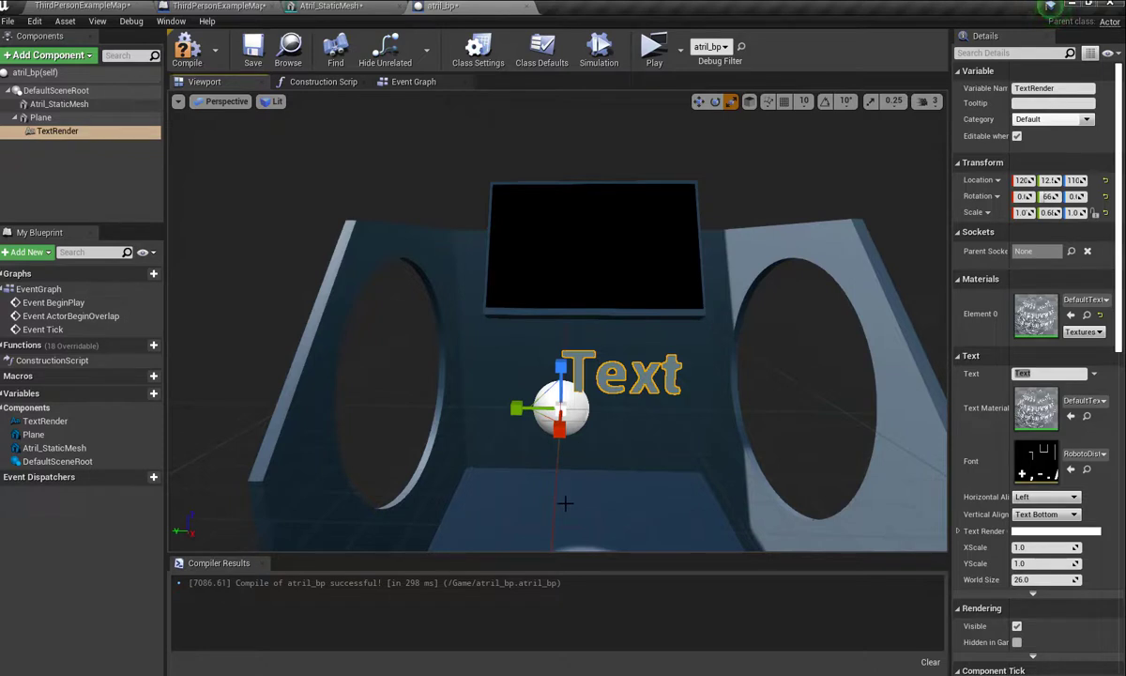
mouse_move(535, 476)
right_mouse_down()
mouse_move(512, 498)
mouse_move(554, 497)
right_mouse_up()
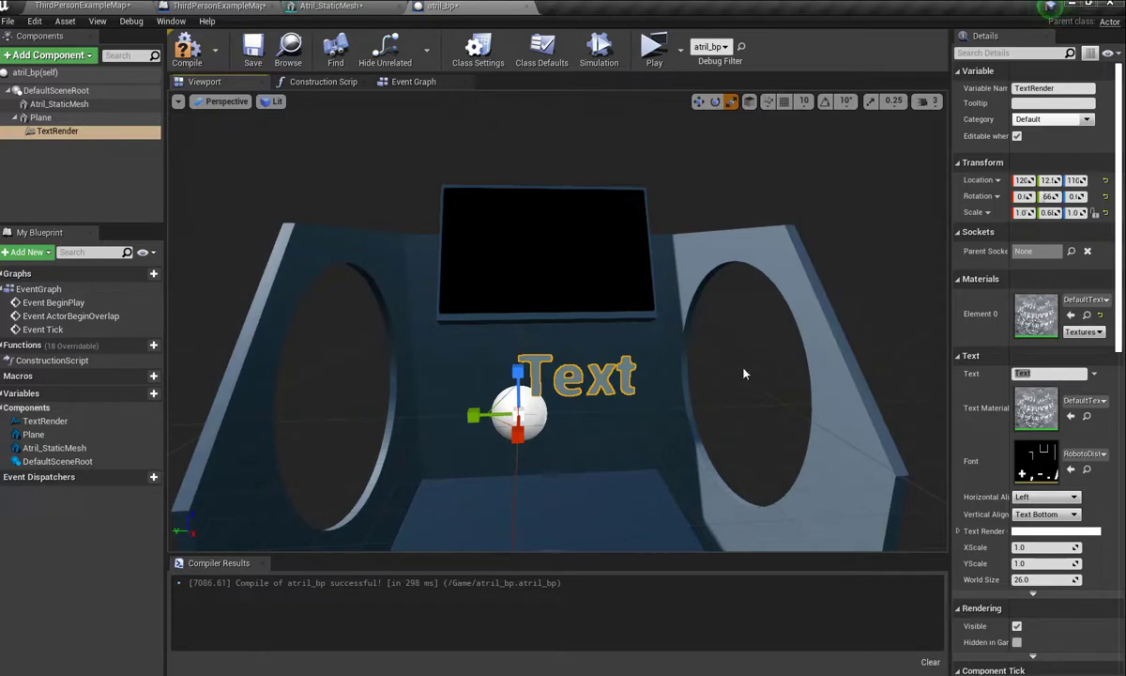
right_click_drag(608, 465, 614, 507)
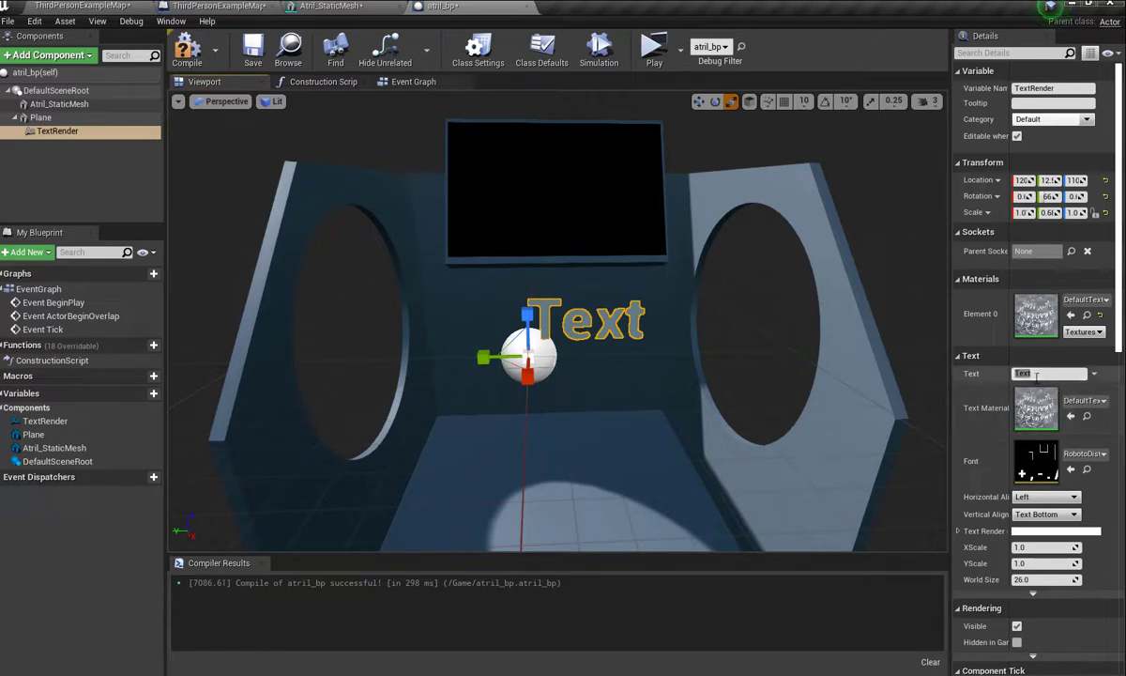
mouse_move(521, 259)
left_mouse_down("alt")
mouse_move(563, 281)
mouse_move(563, 320)
mouse_move(563, 216)
left_mouse_up("alt")
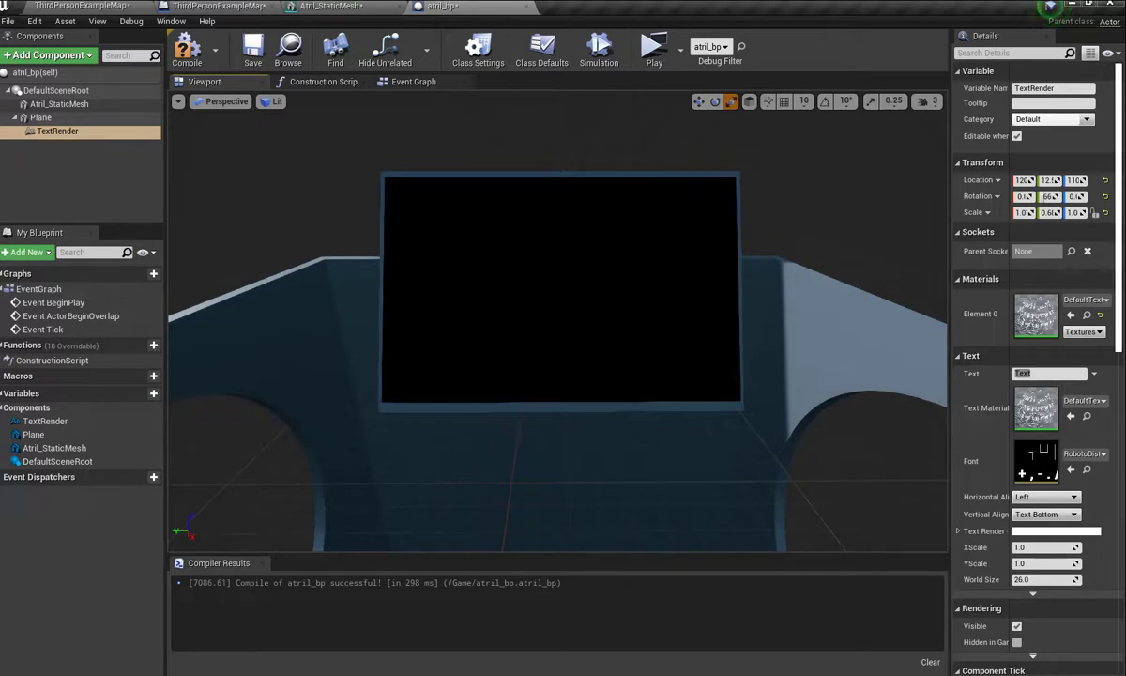
left_click_drag(563, 282, 526, 281, "alt")
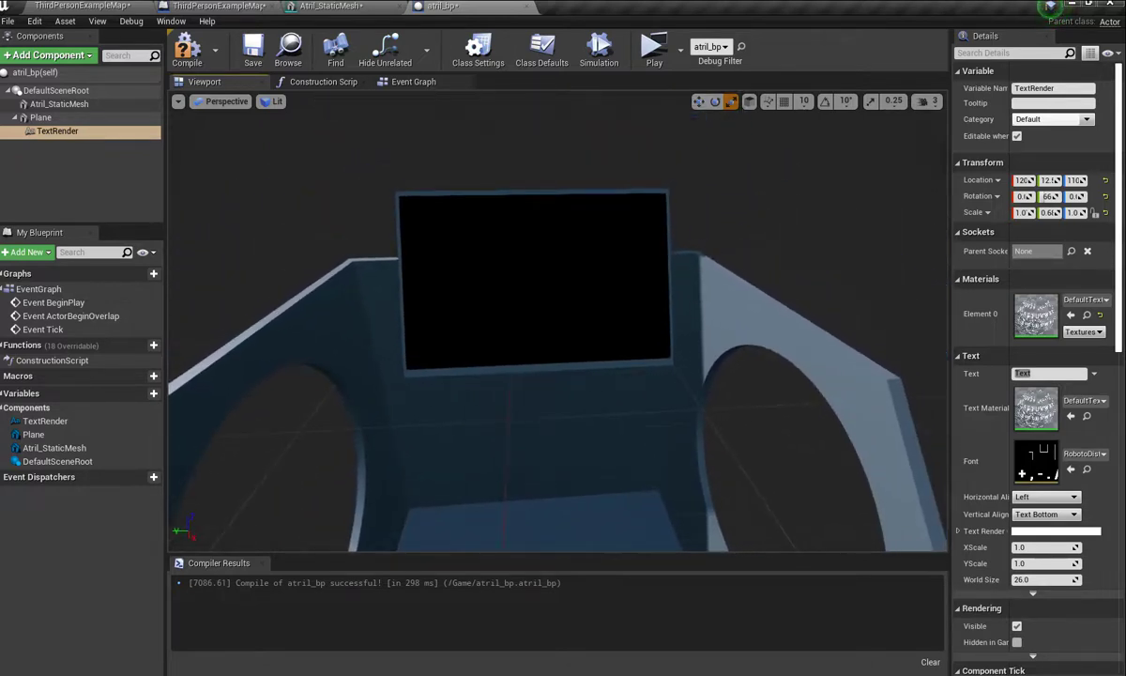
left_click_drag(594, 423, 563, 413, "alt")
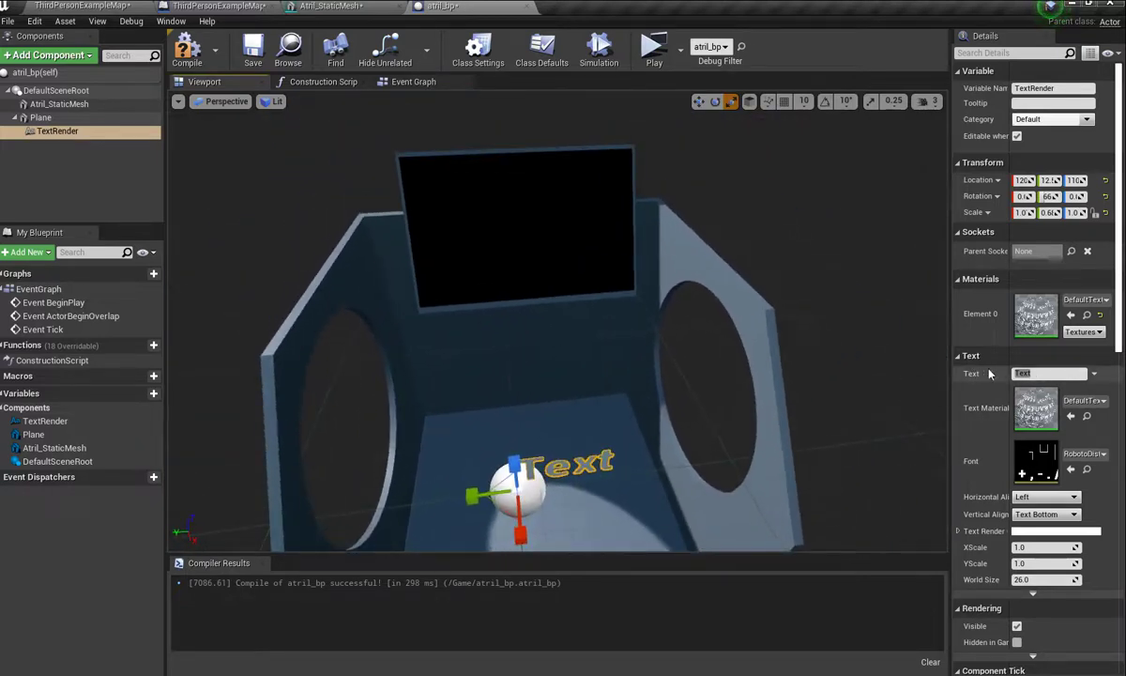
left_click(1032, 373)
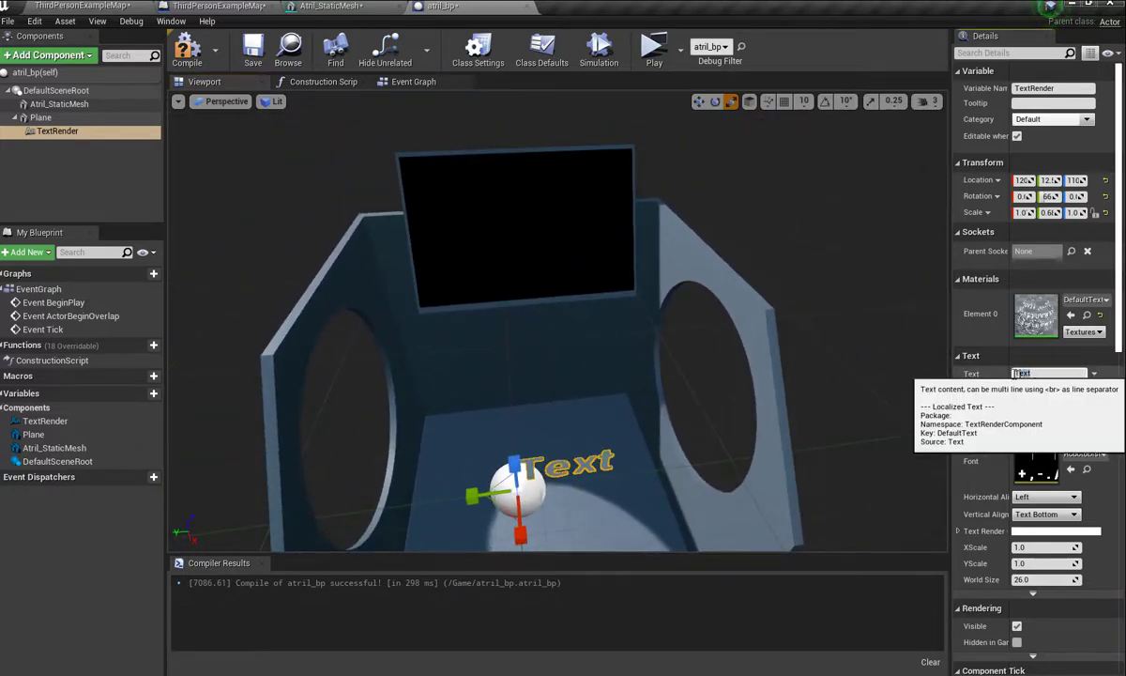
left_click_drag(1030, 374, 1006, 377)
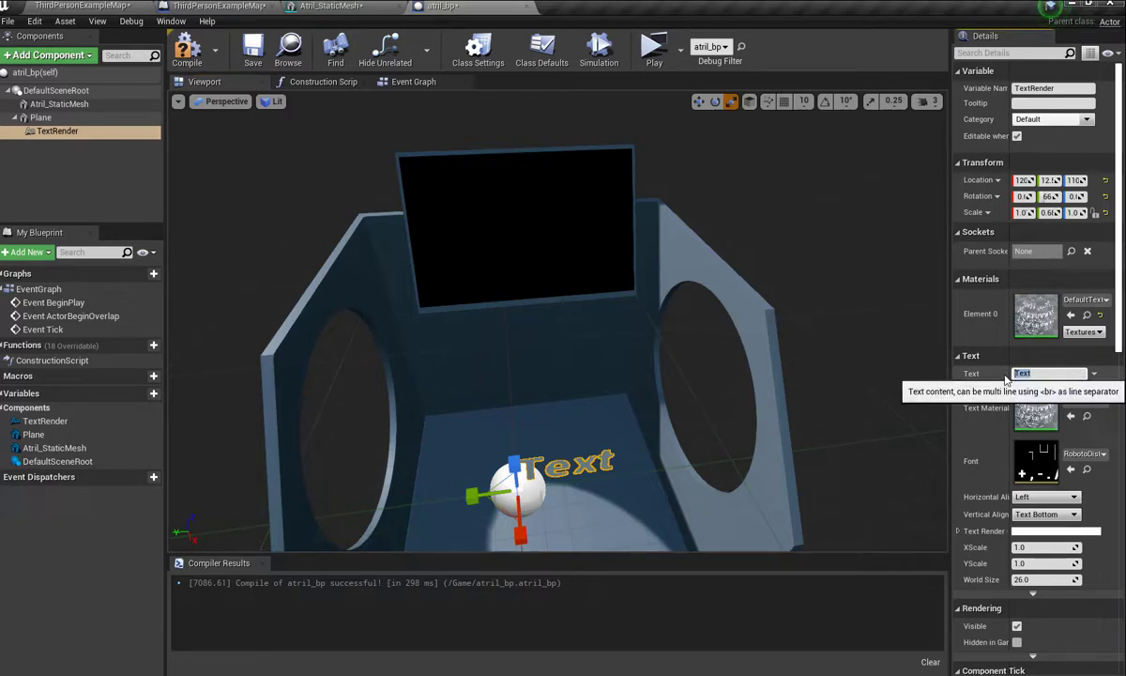